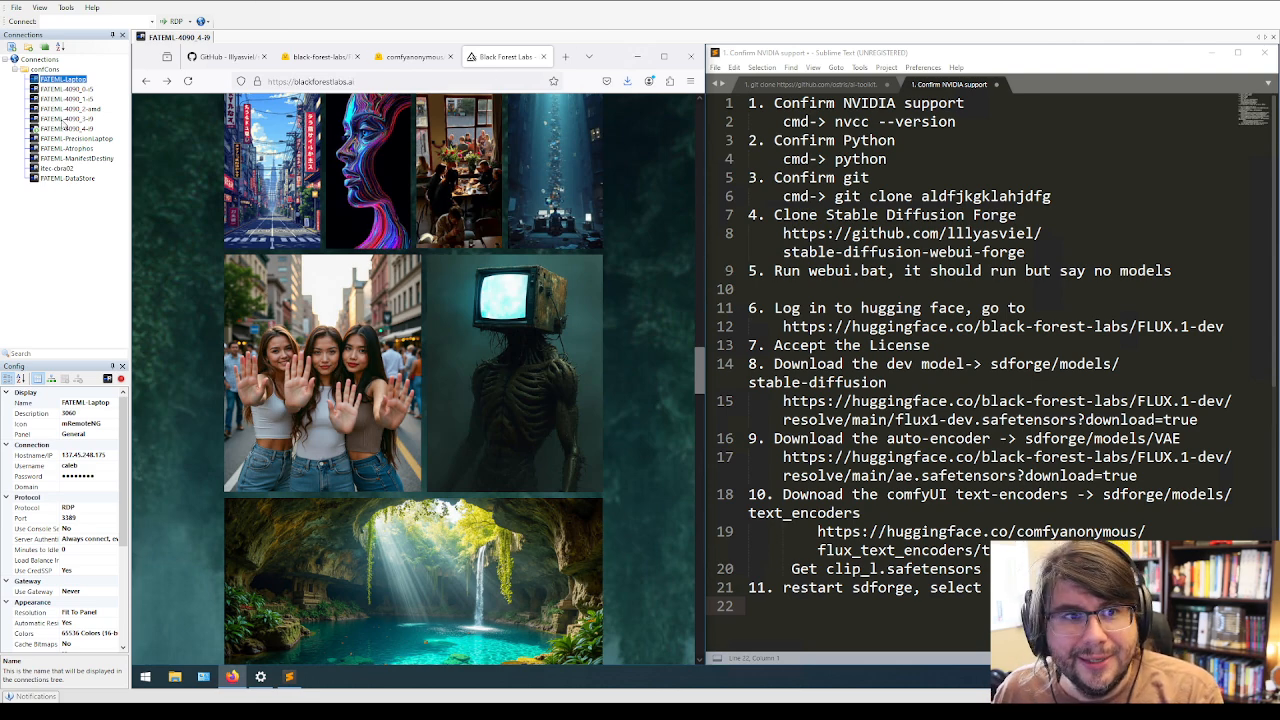
Select the FATEML-4090_4-i9 connection and return to the setup notes in its remote session.
click(66, 128)
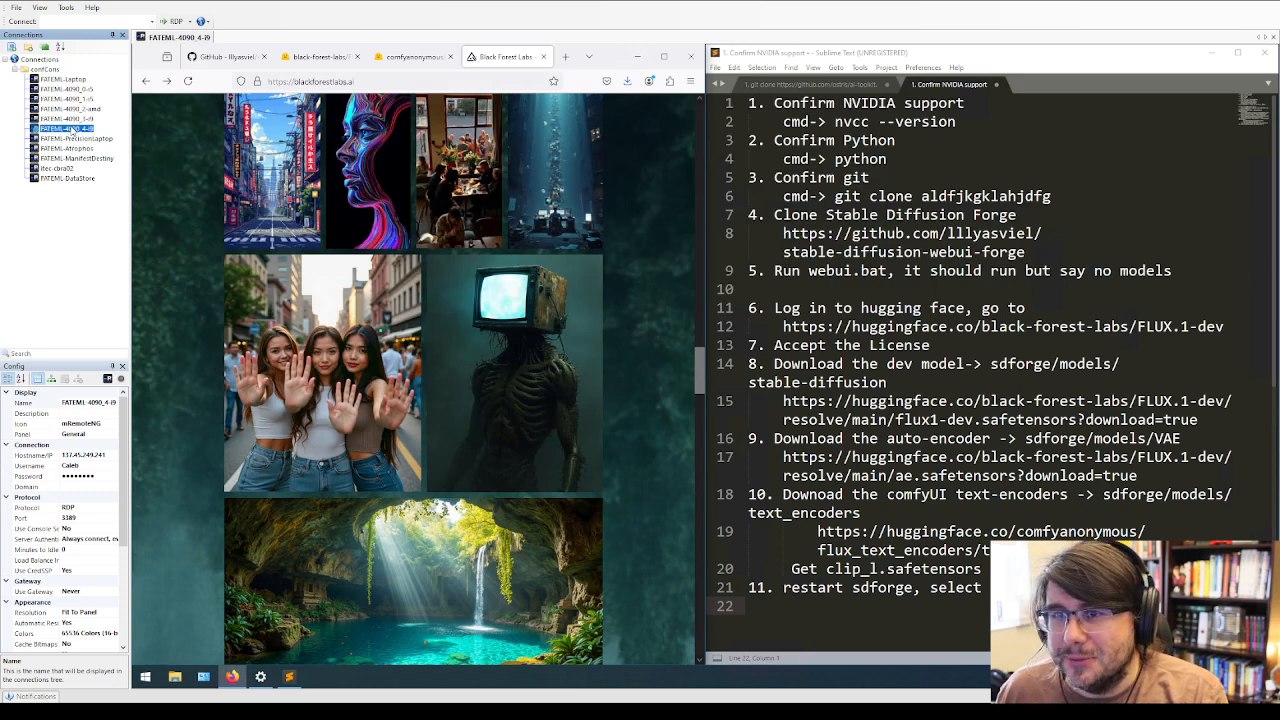
click(806, 289)
click(818, 159)
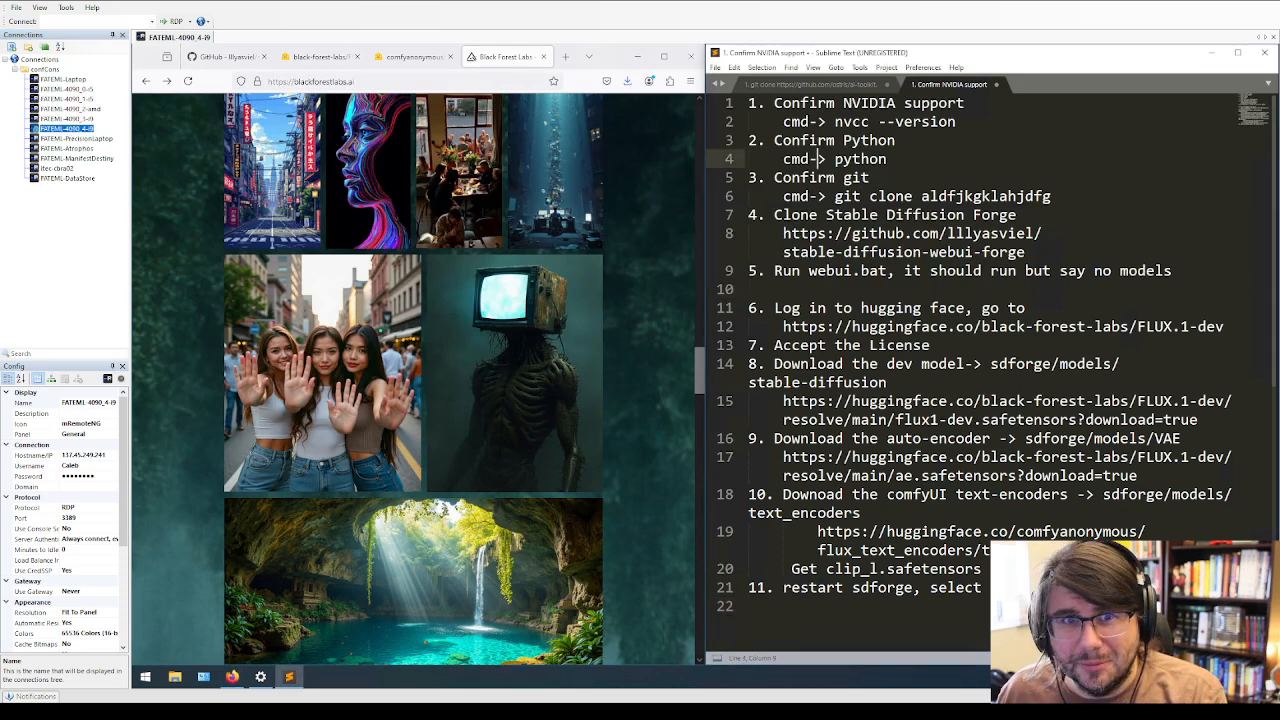
click(982, 328)
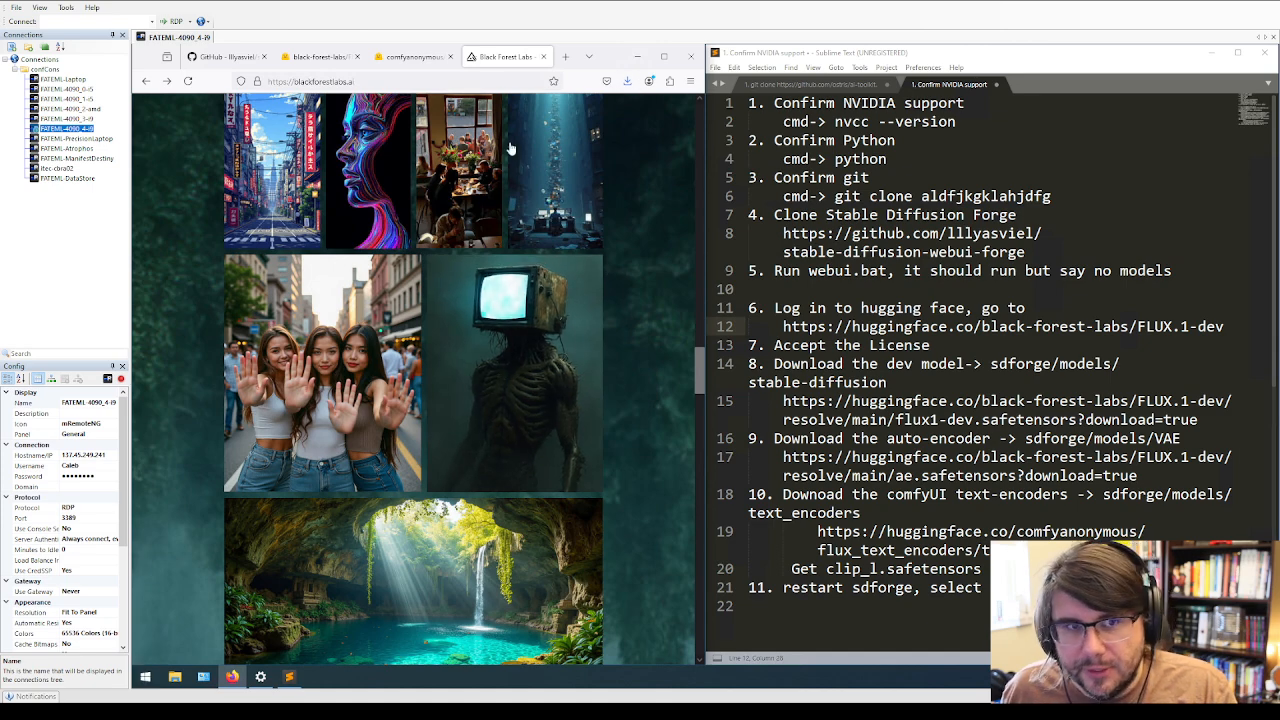
Clear the remote desktop and examine the installed apps list for Git, NVIDIA CUDA, Python and Visual Studio, then close it.
click(637, 56)
click(1211, 57)
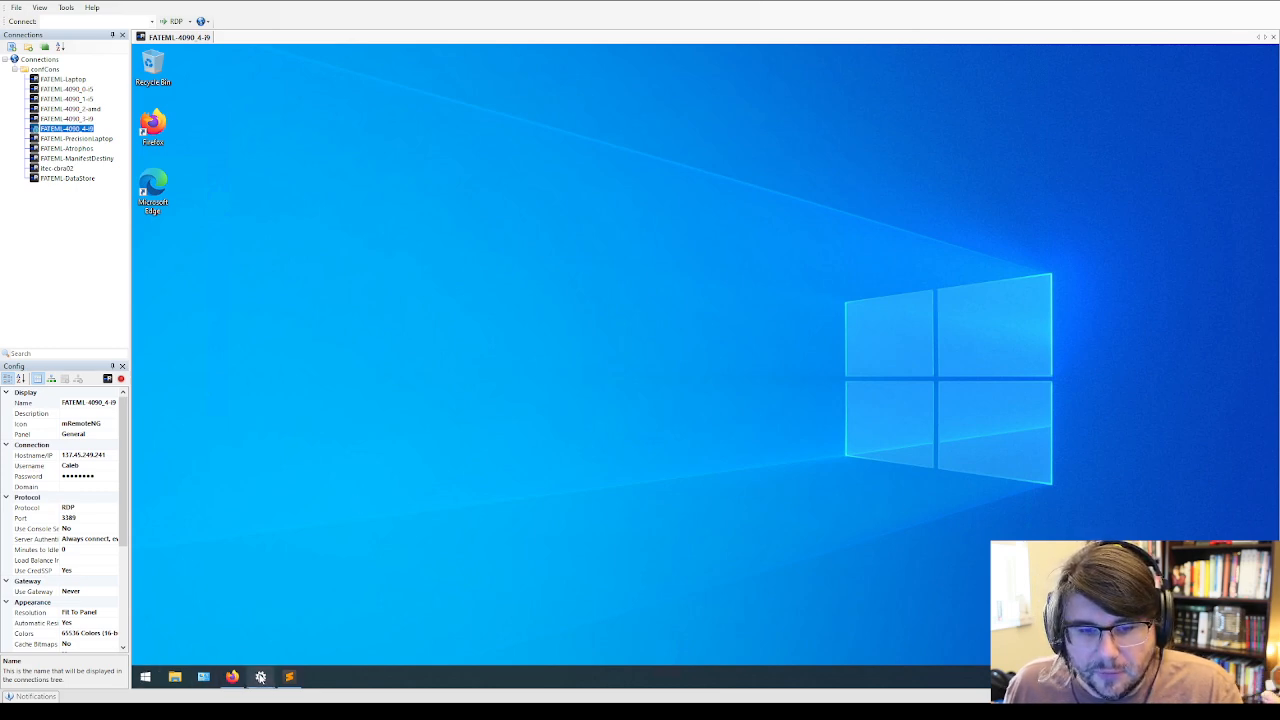
mouse_move(260, 677)
click(275, 630)
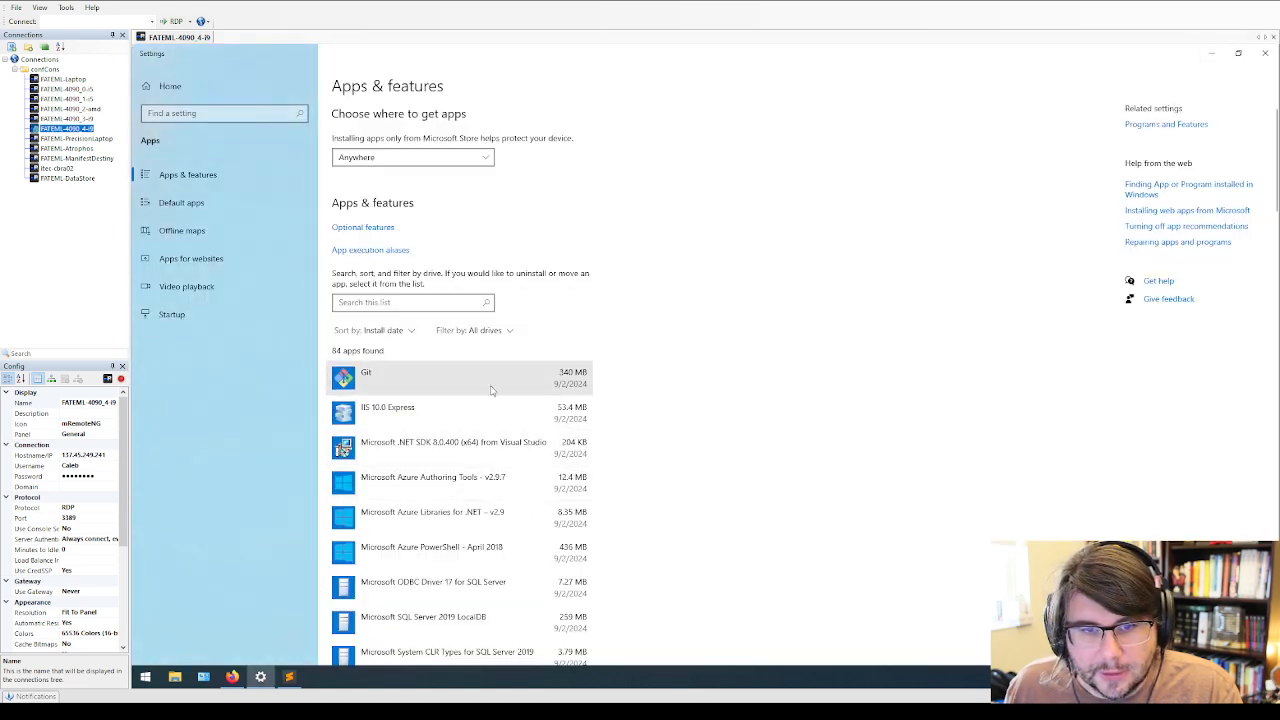
scroll(446, 403, down, 2)
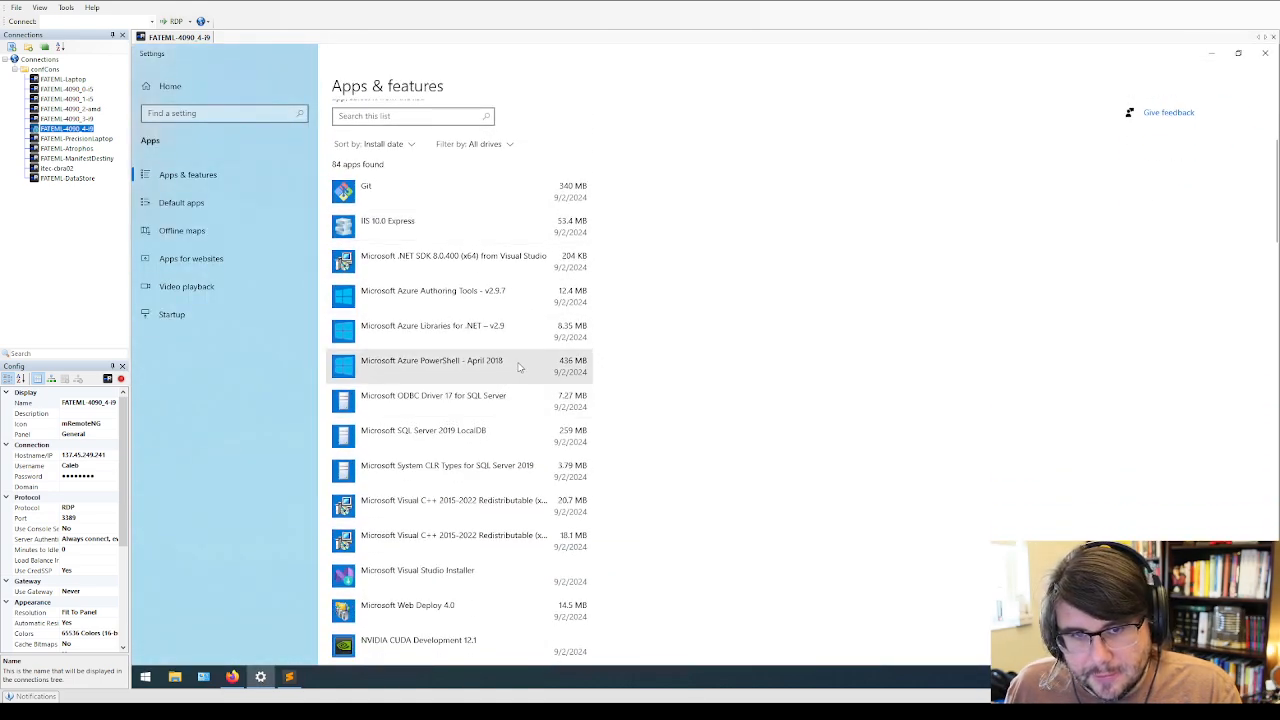
scroll(518, 367, down, 4)
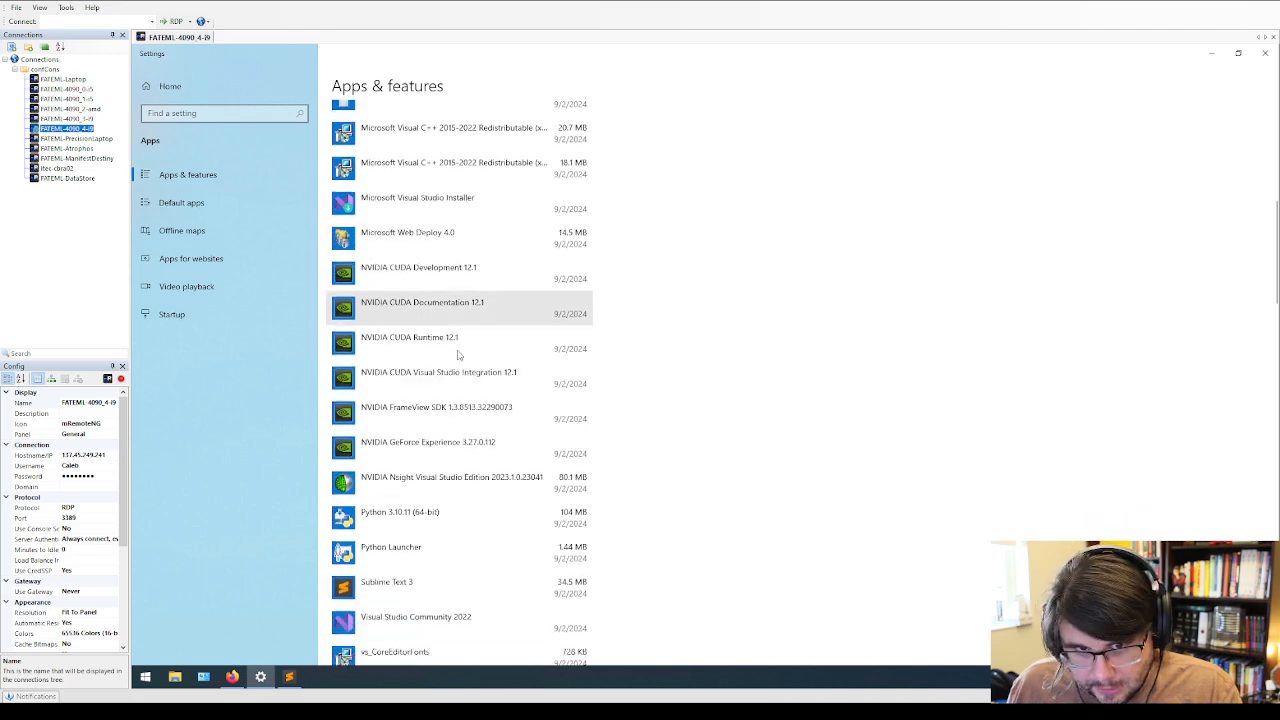
scroll(460, 358, down, 1)
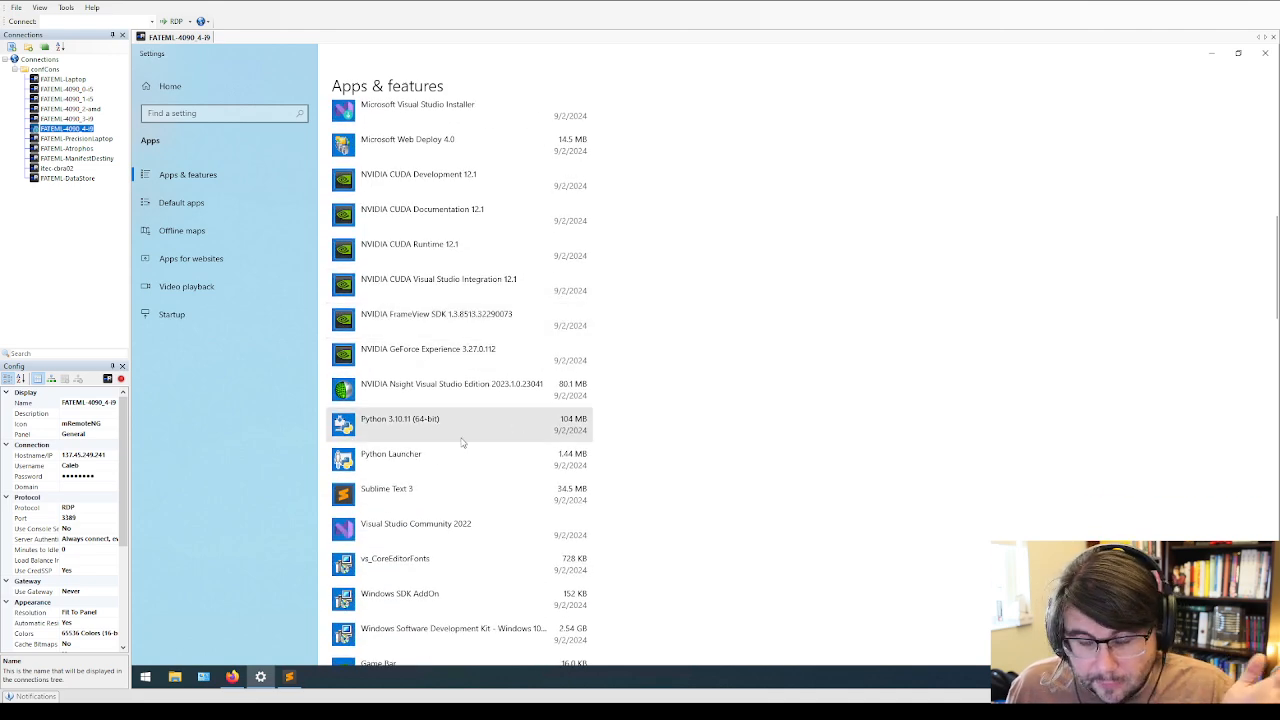
scroll(440, 390, down, 1)
scroll(440, 320, down, 1)
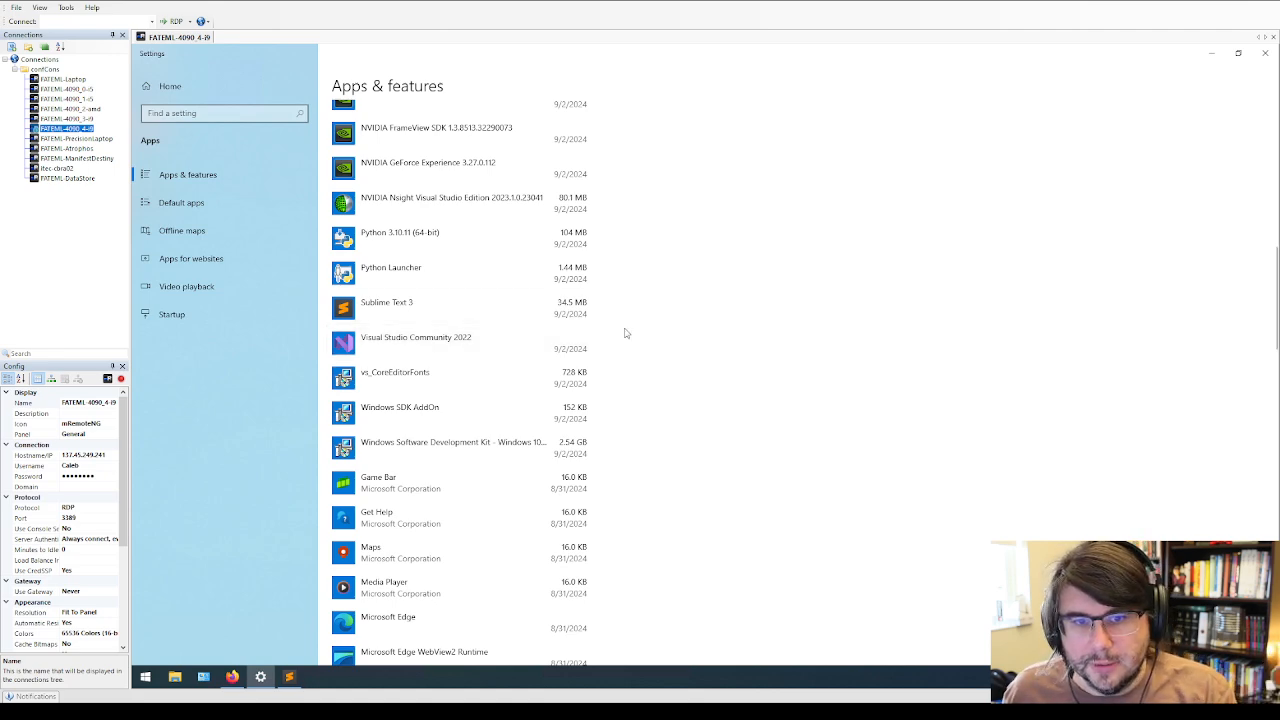
click(1265, 52)
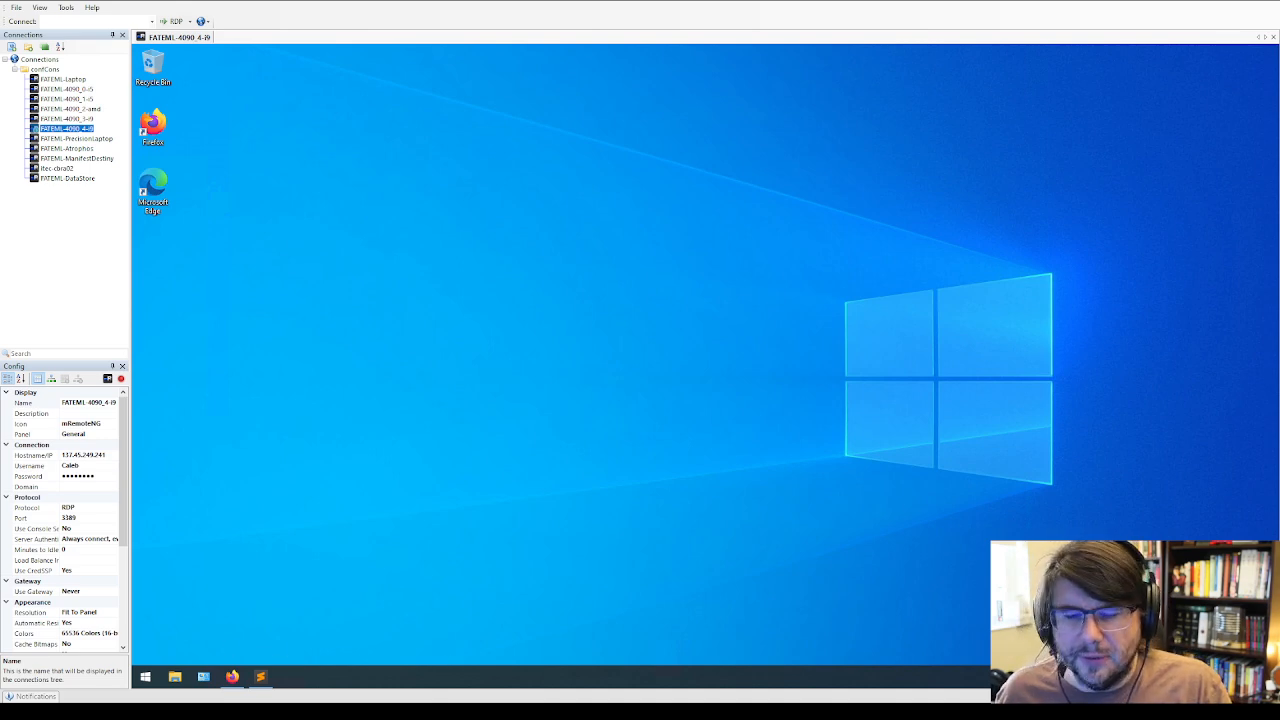
Bring the numbered setup notes back onto the remote desktop.
click(146, 677)
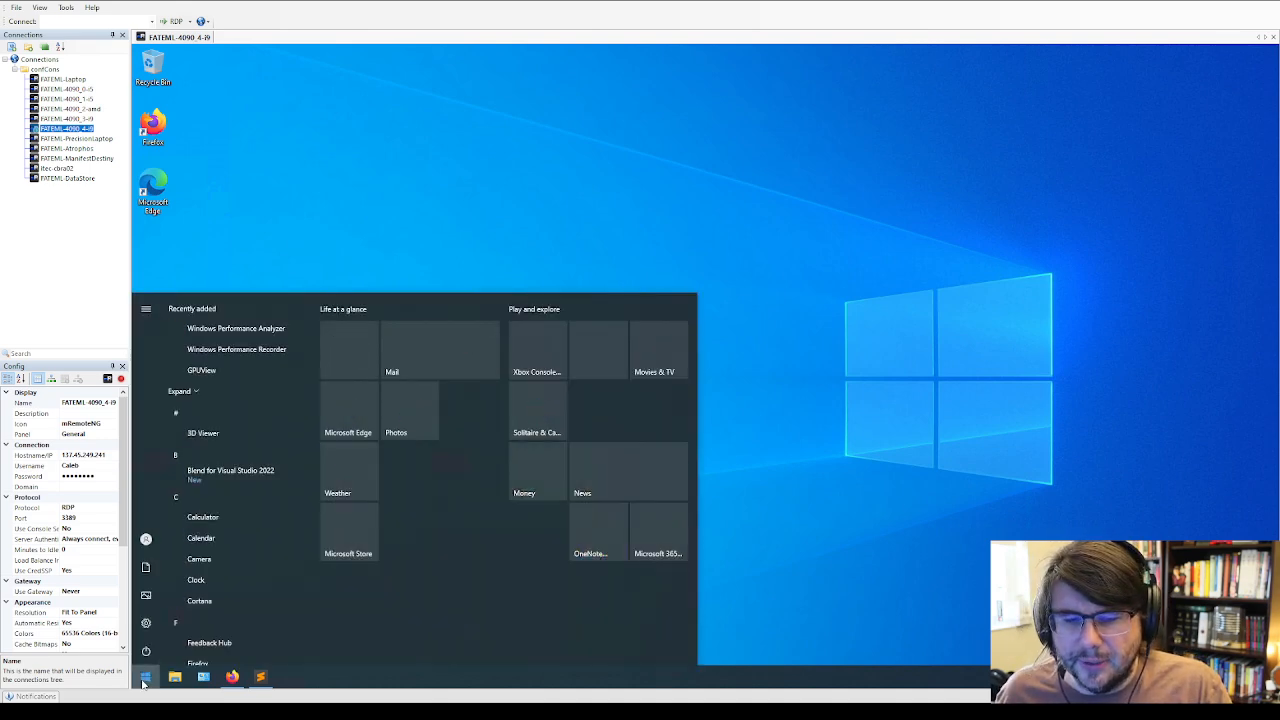
click(260, 677)
click(982, 252)
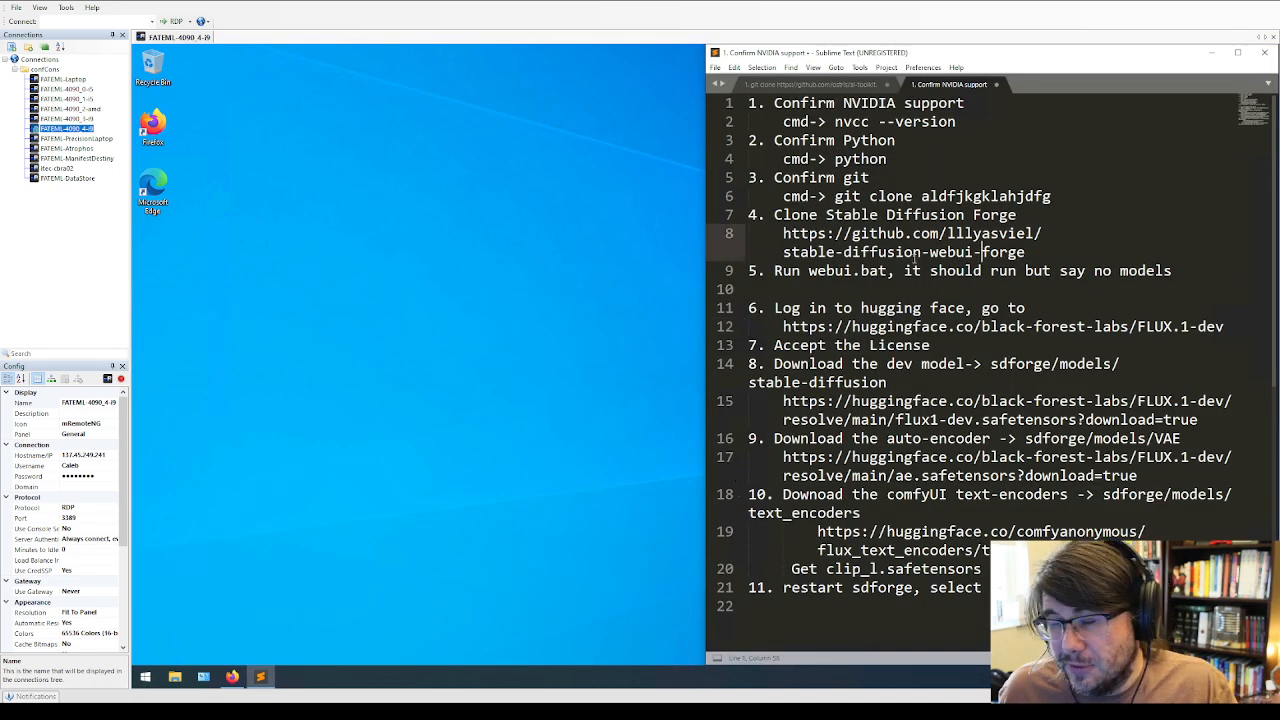
click(310, 580)
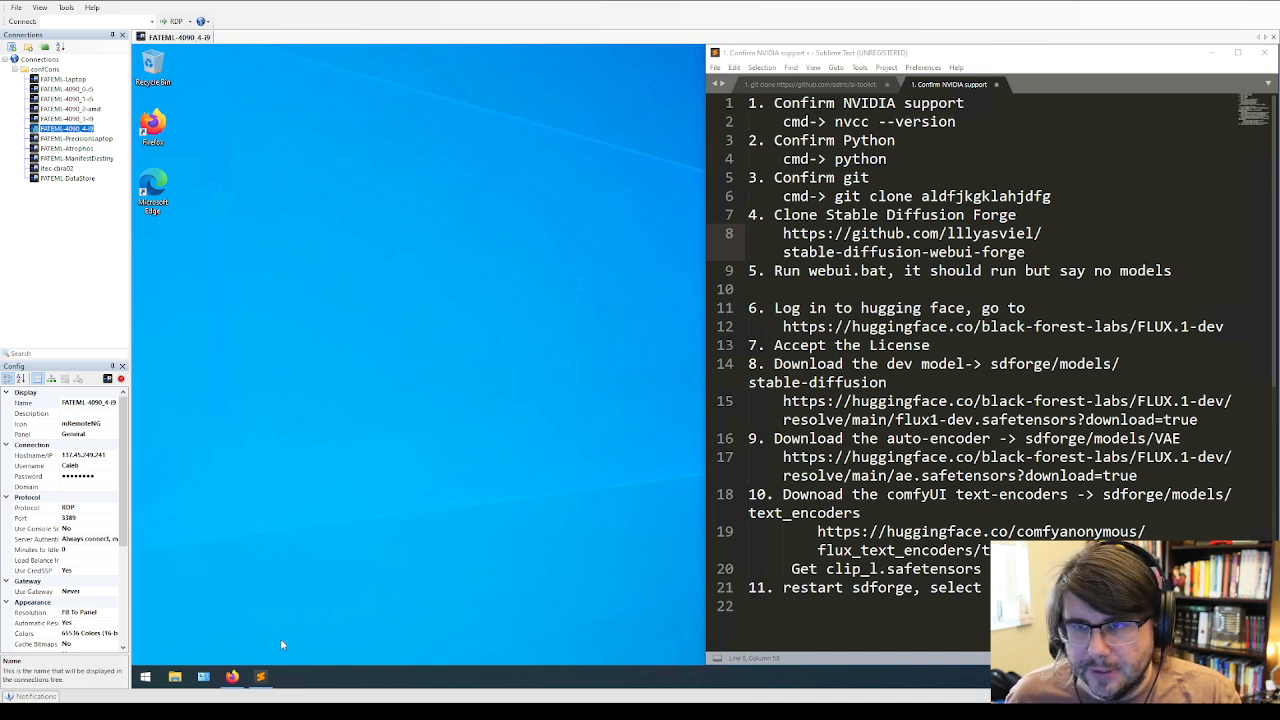
click(853, 289)
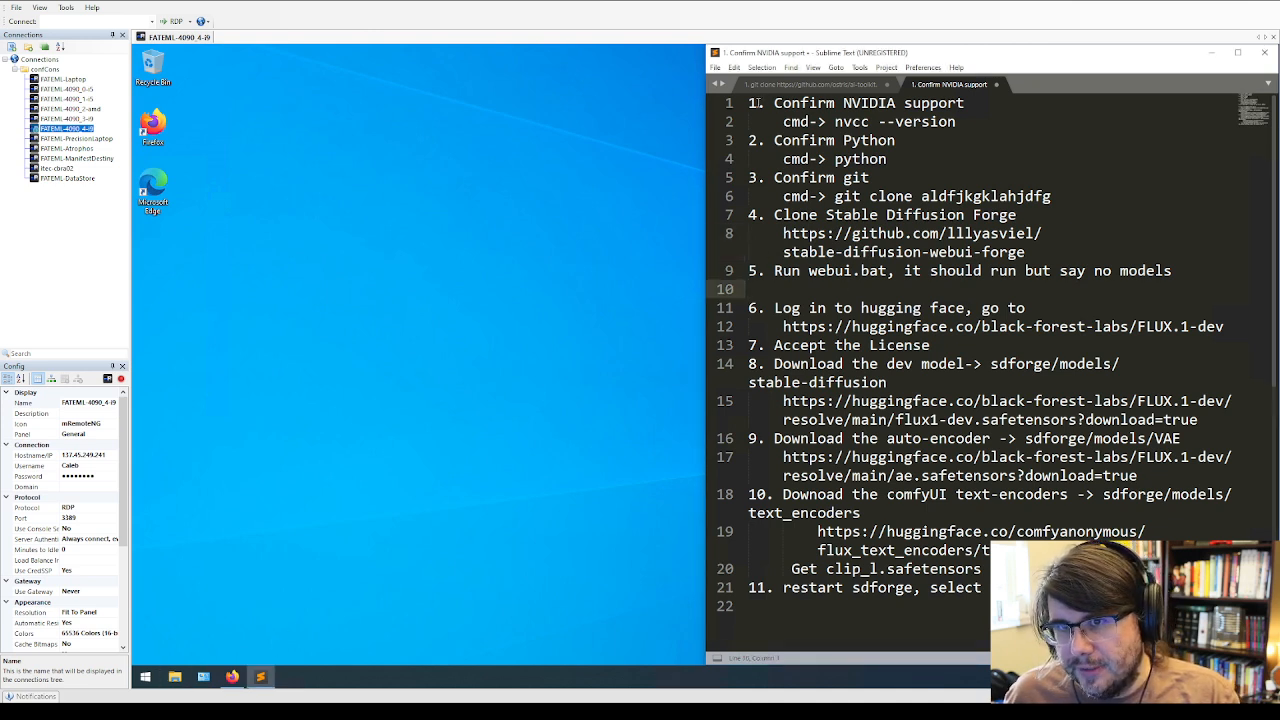
Examine the Black Forest Labs image gallery and the browser's recent downloads, leaving the browser minimized.
click(240, 684)
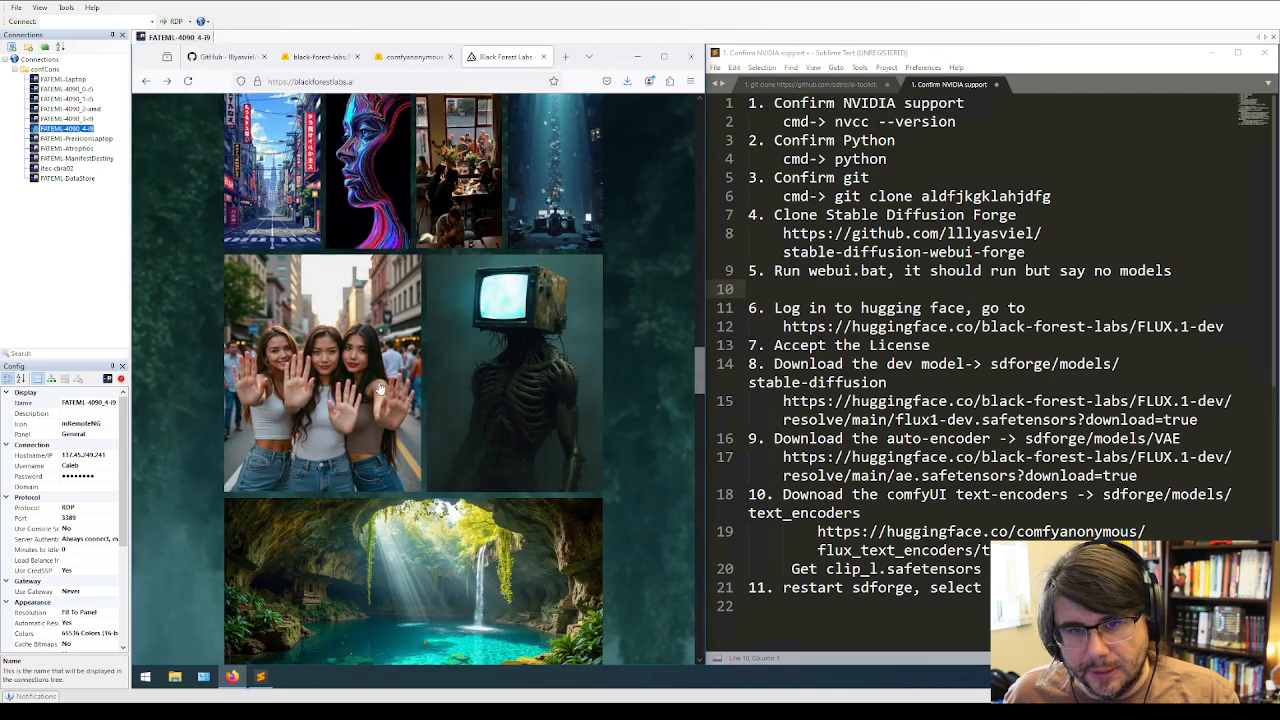
scroll(376, 440, down, 5)
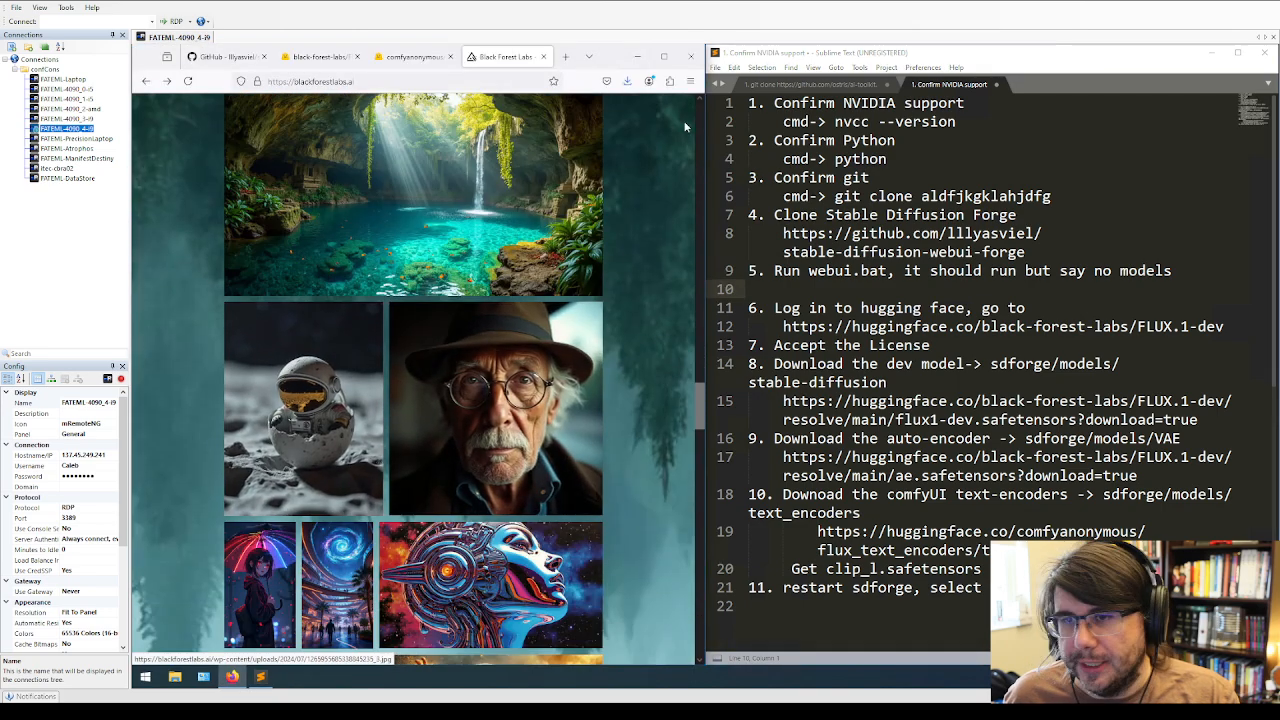
click(638, 57)
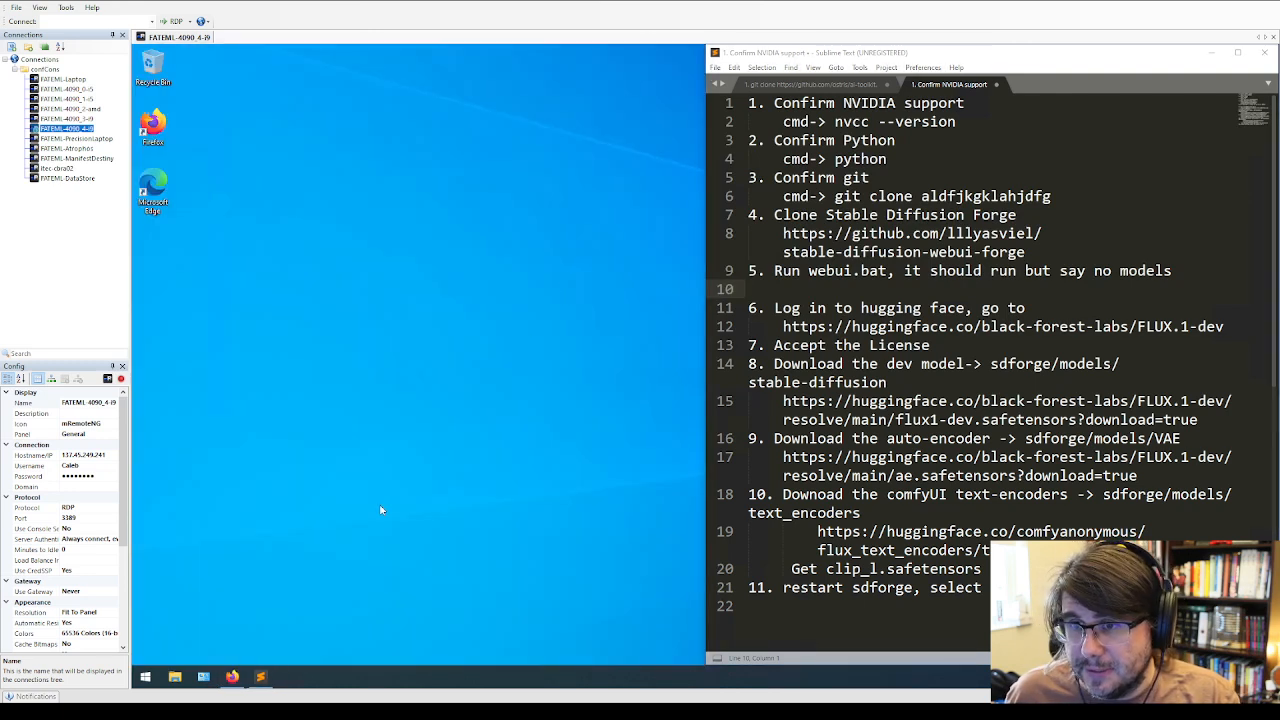
click(233, 684)
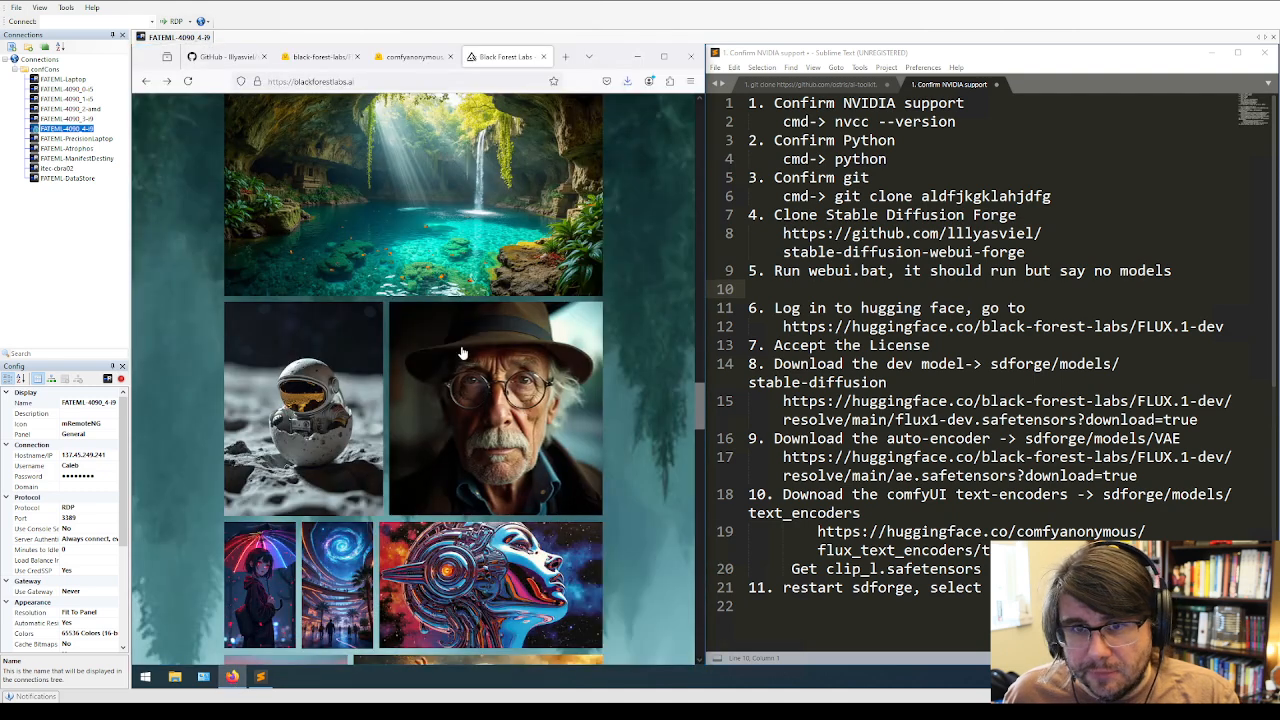
click(627, 81)
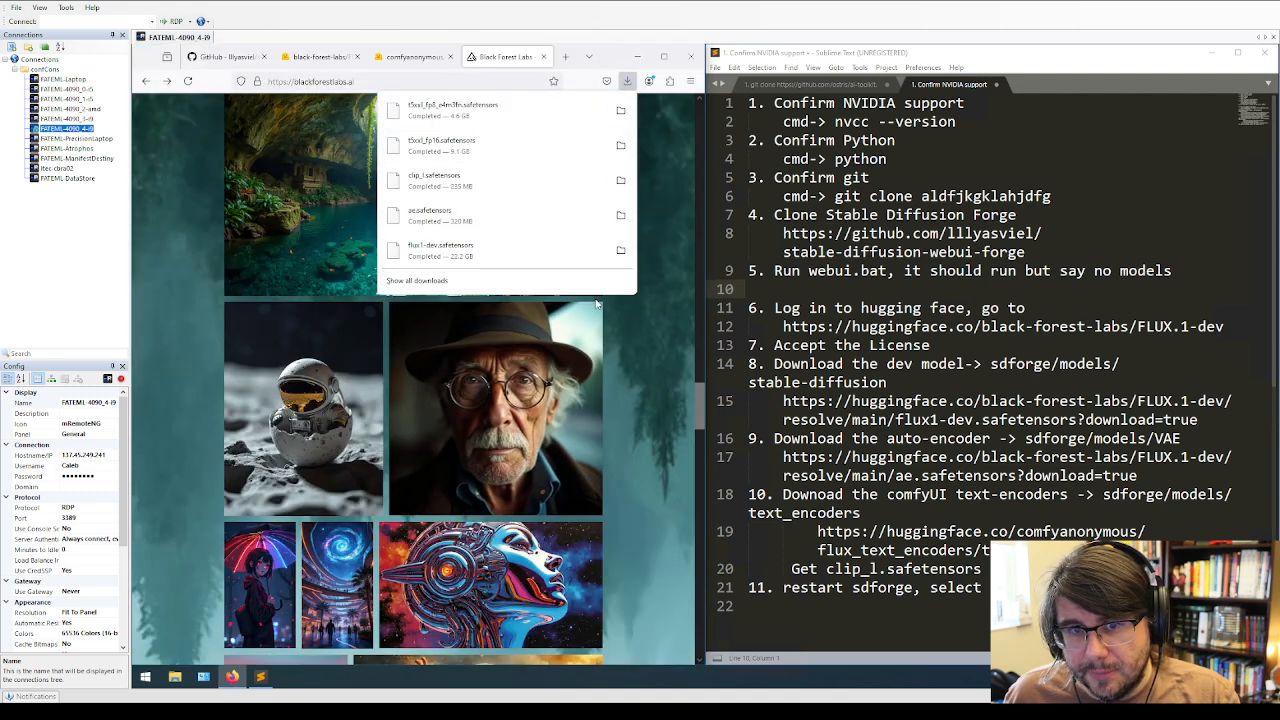
click(662, 369)
click(638, 57)
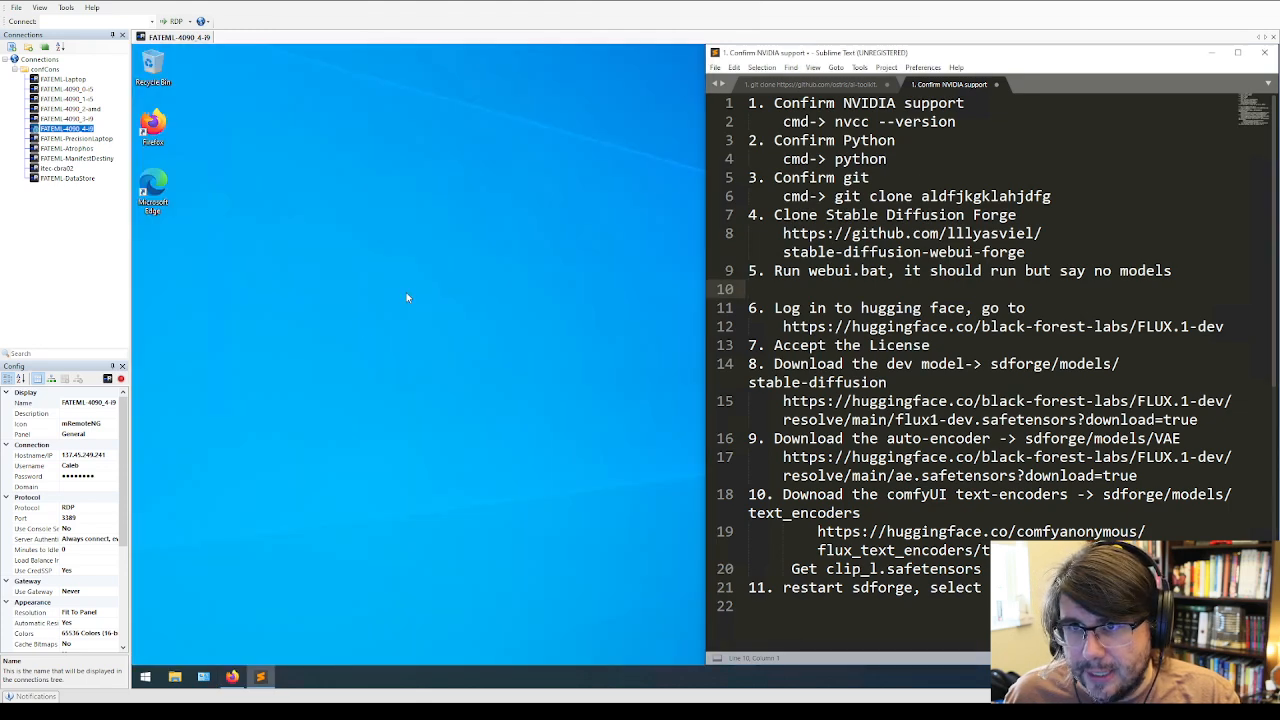
Open a Command Prompt and place its window beside the setup notes.
click(141, 678)
text(cmd)
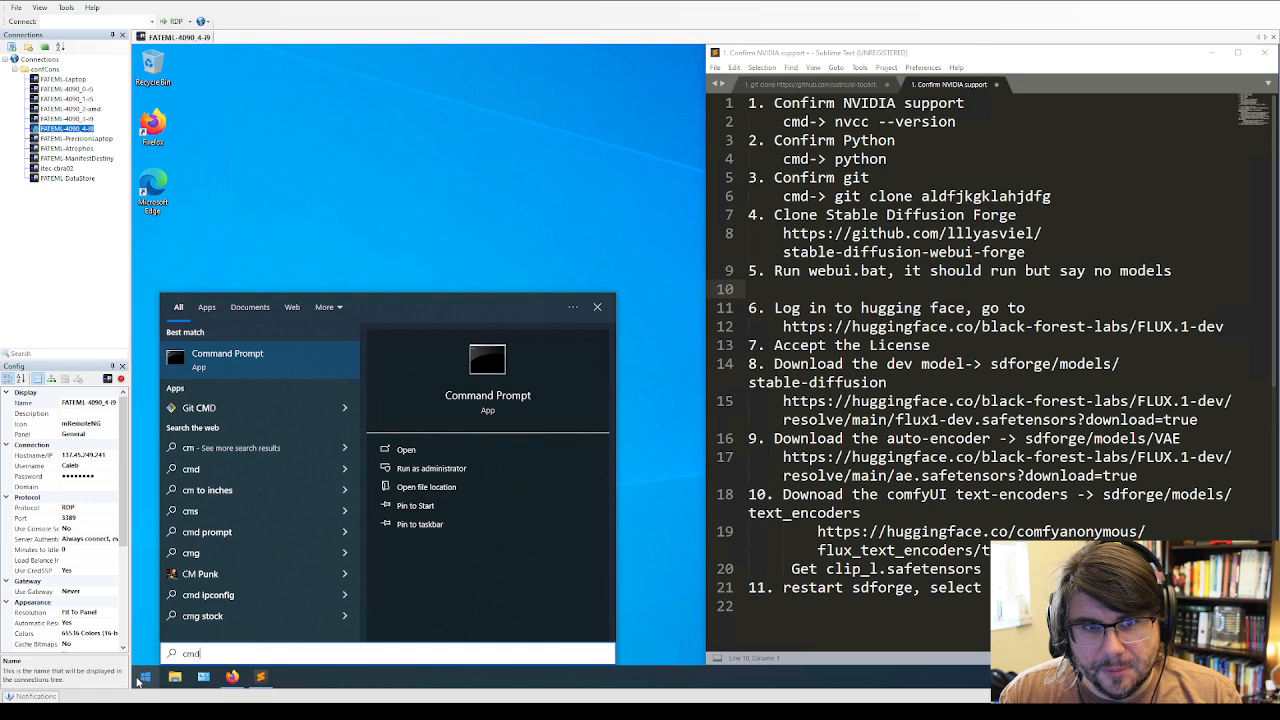
key(Return)
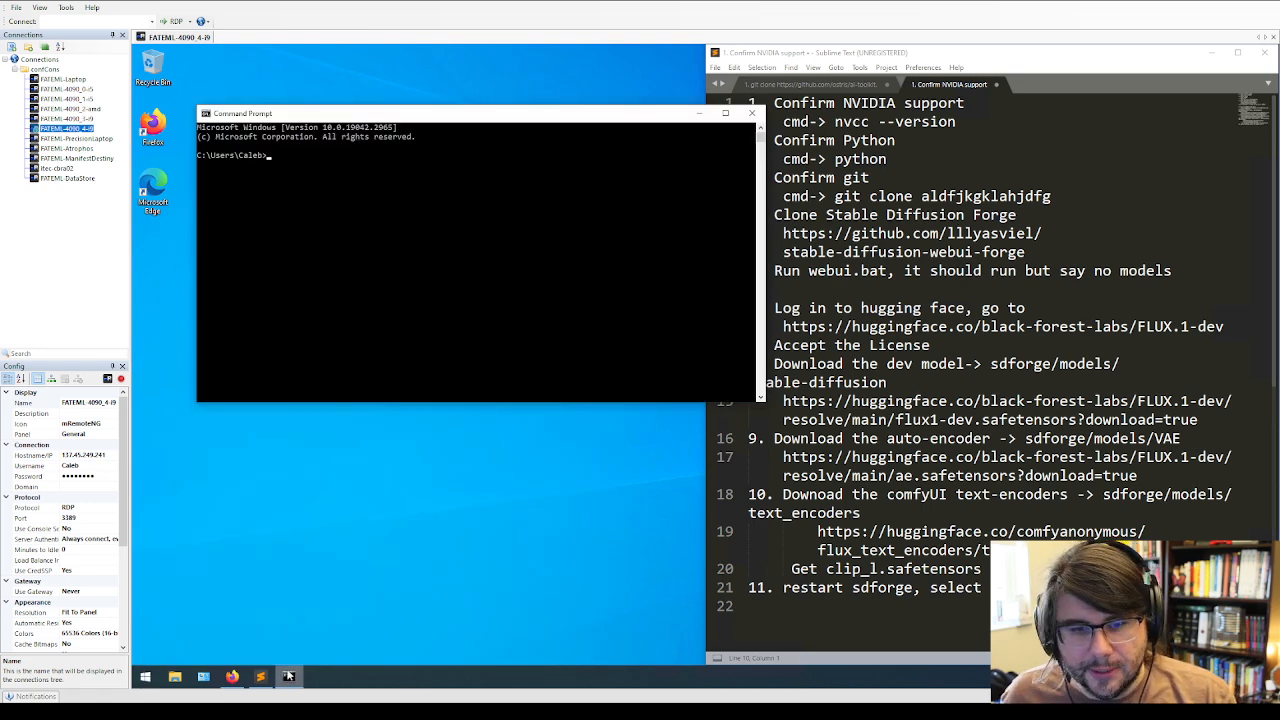
drag(515, 114, 456, 124)
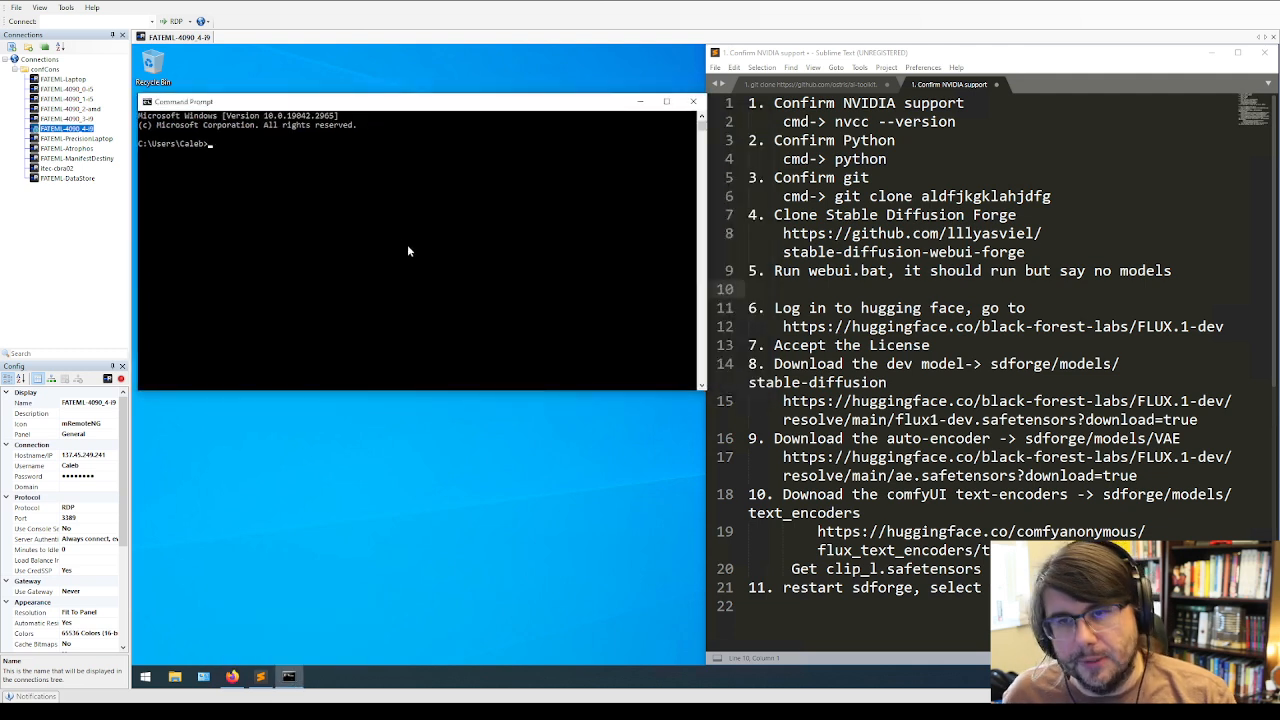
Check NVIDIA CUDA compiler support by running nvcc --version.
text(nvcc )
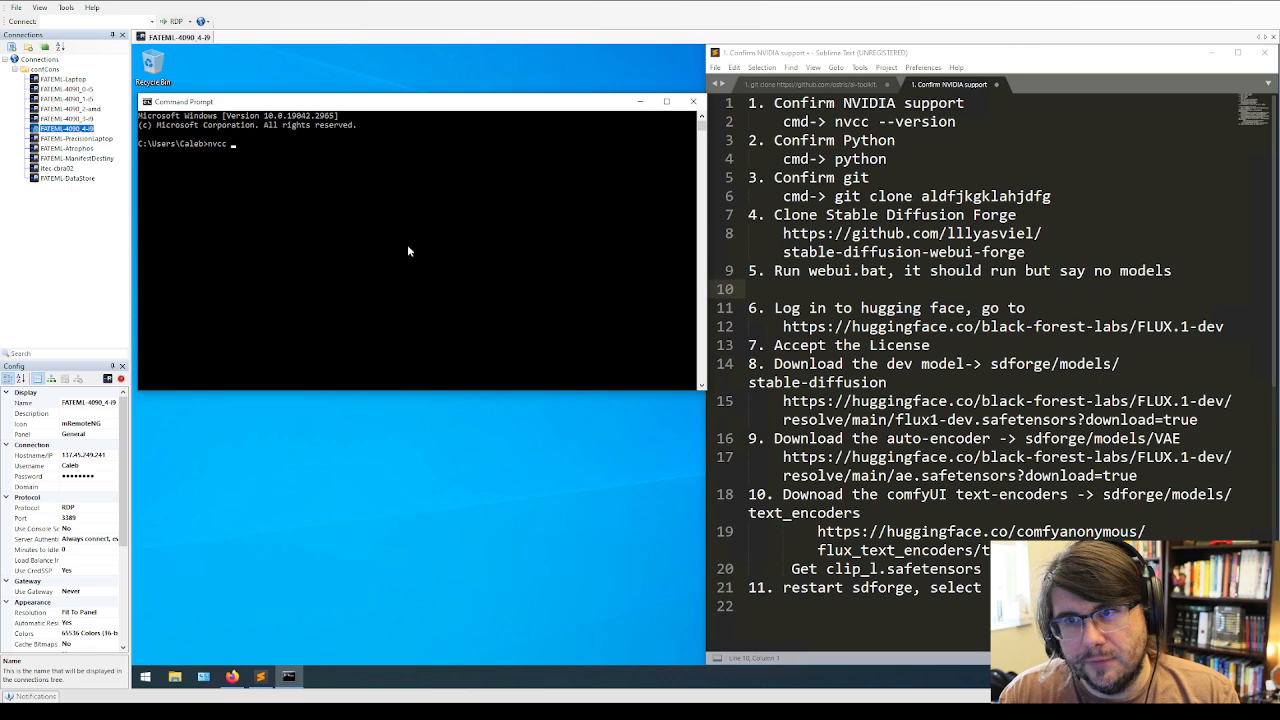
text(--version)
key(Return)
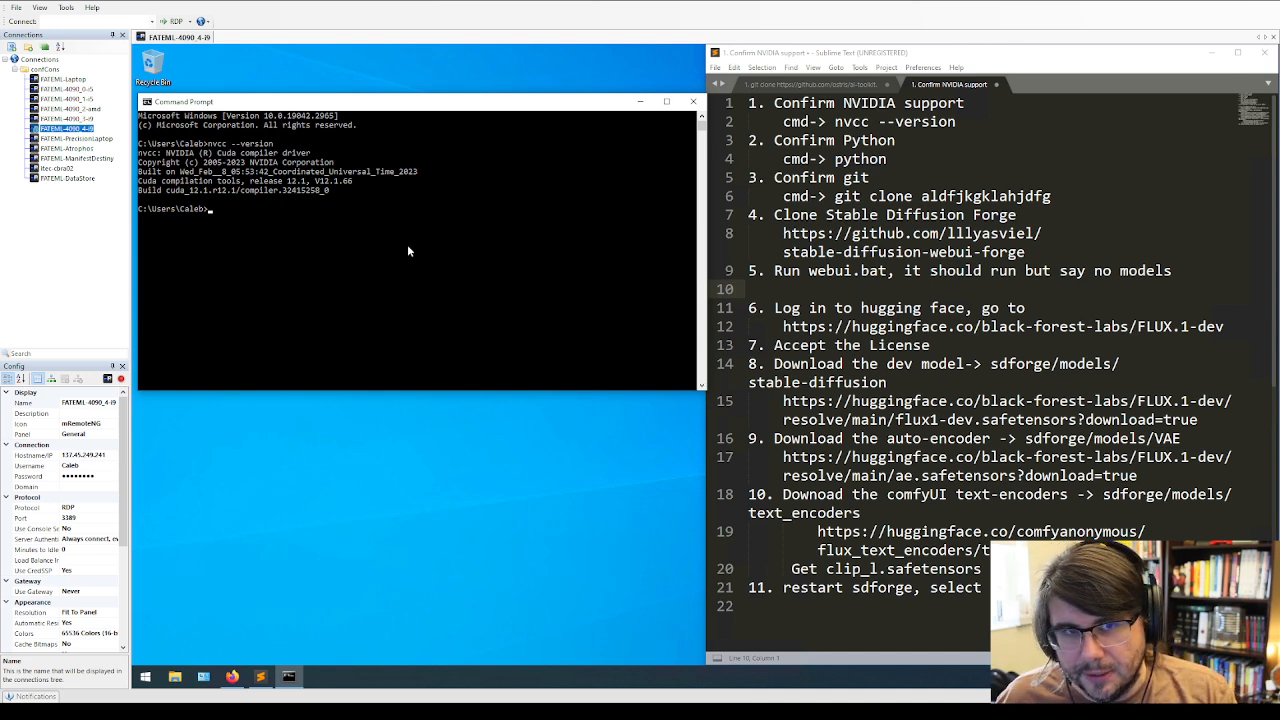
Run the invalid command nvccc to demonstrate how a missing program responds, and clear the console selection.
text(nvccc)
key(Return)
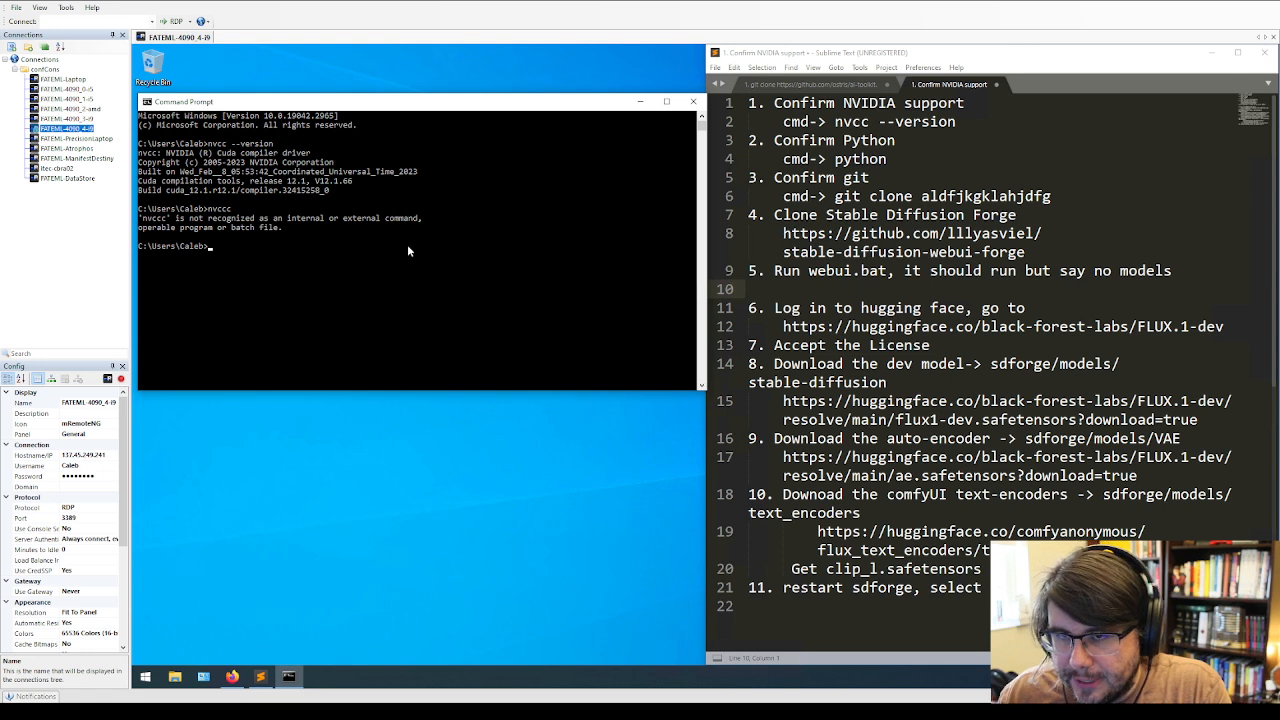
click(407, 251)
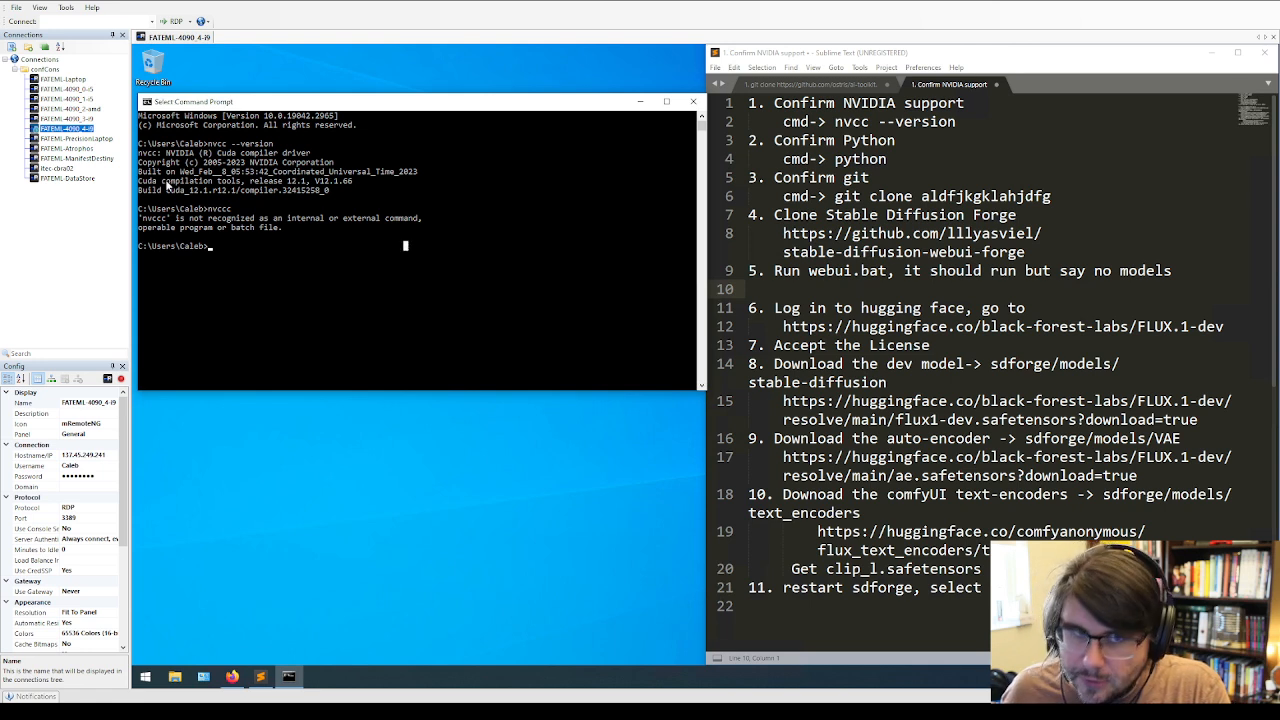
click(251, 265)
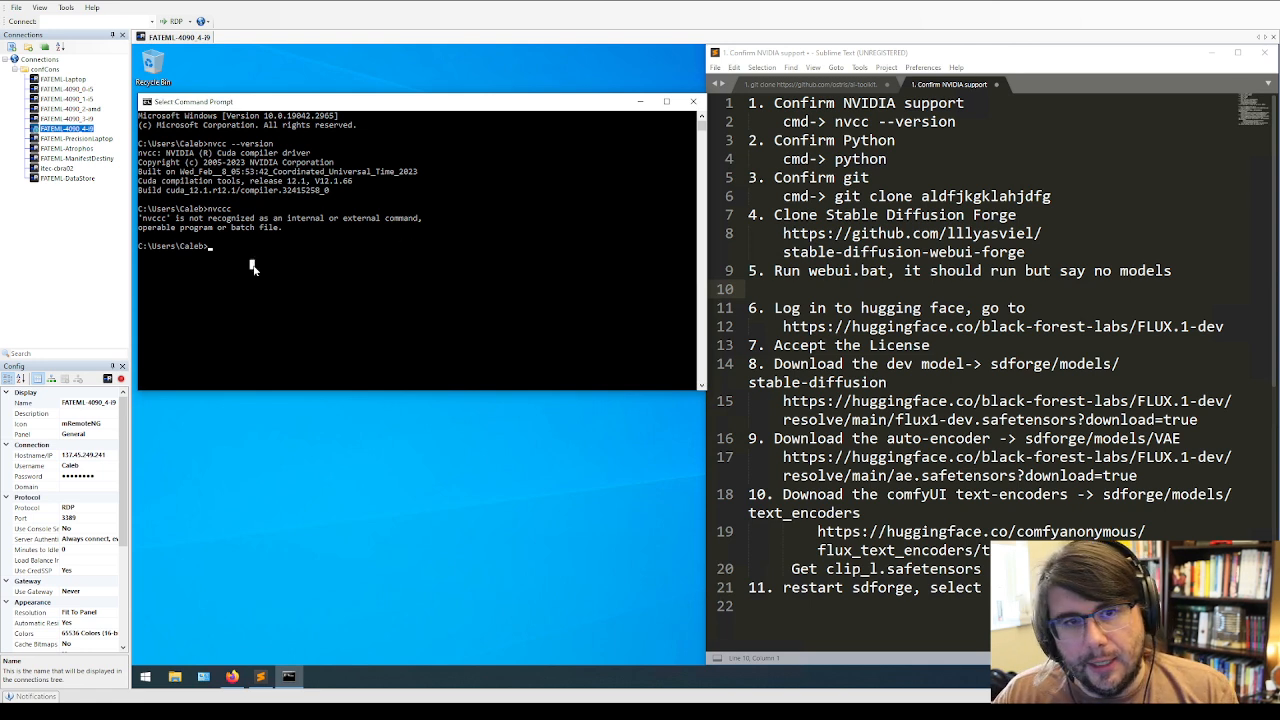
key(Escape)
Check the Python installation by starting the python interpreter, and leave it with quit().
text(py)
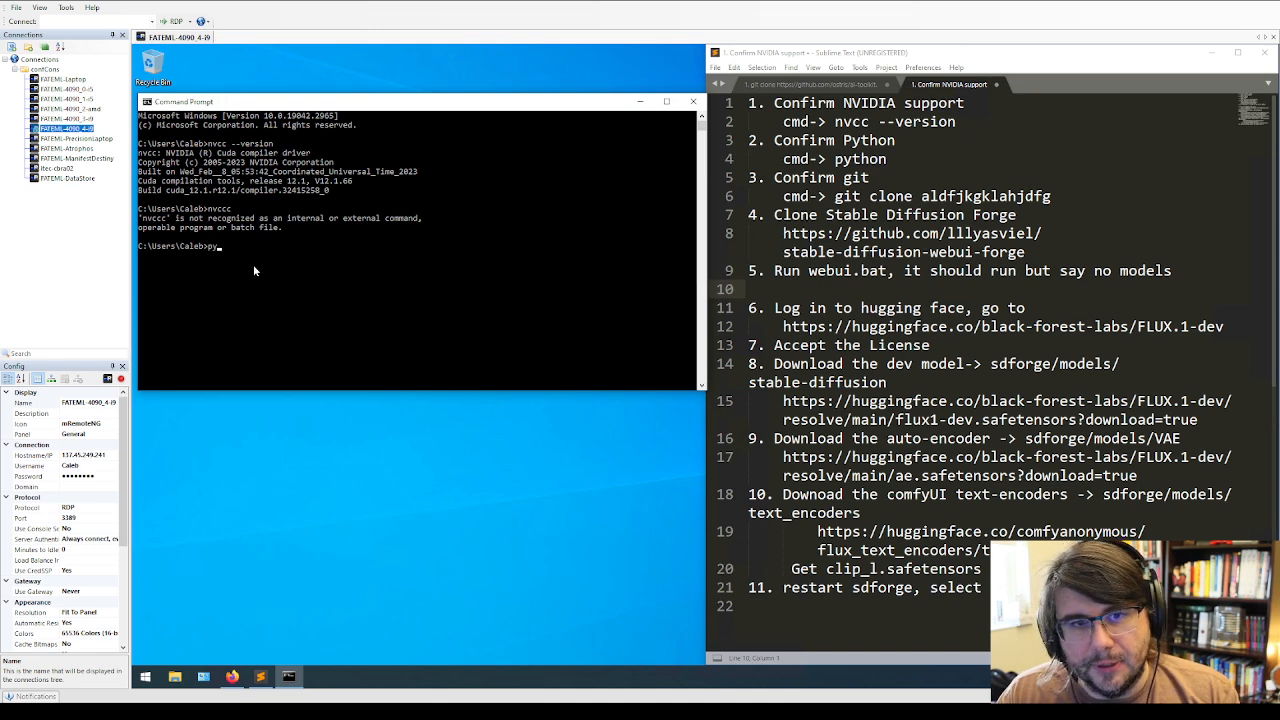
text(thon)
key(Return)
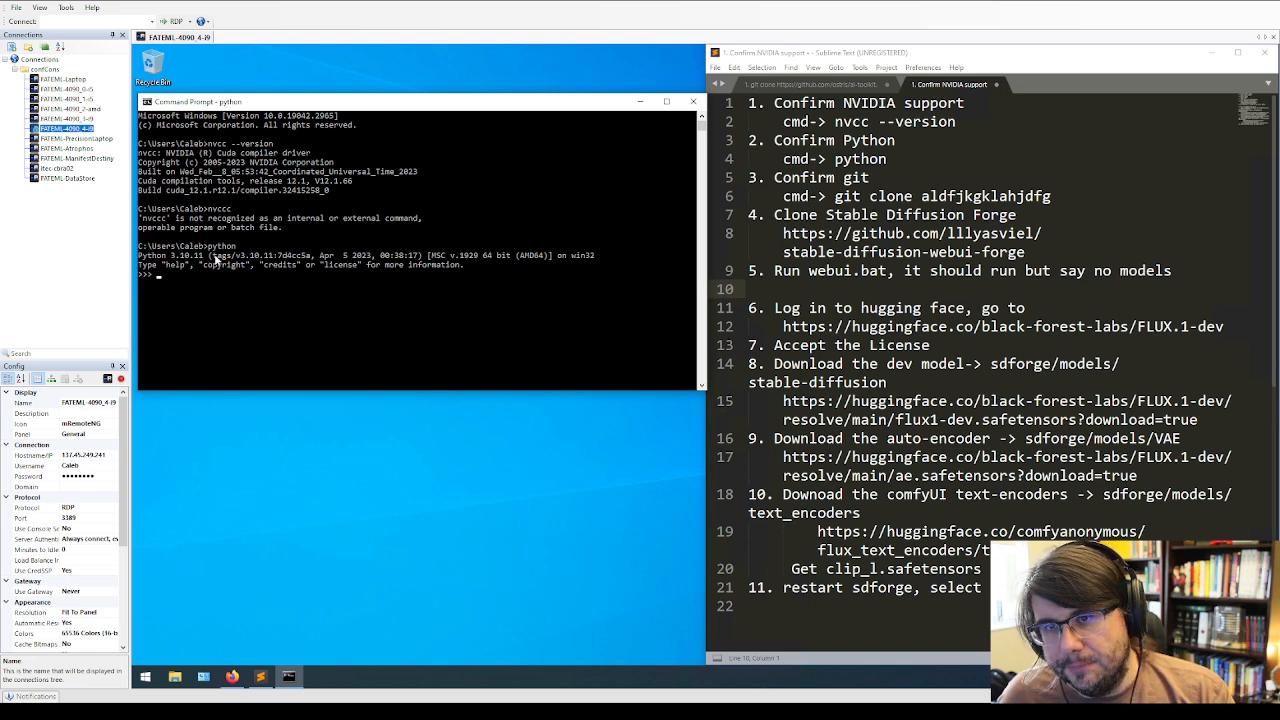
click(191, 331)
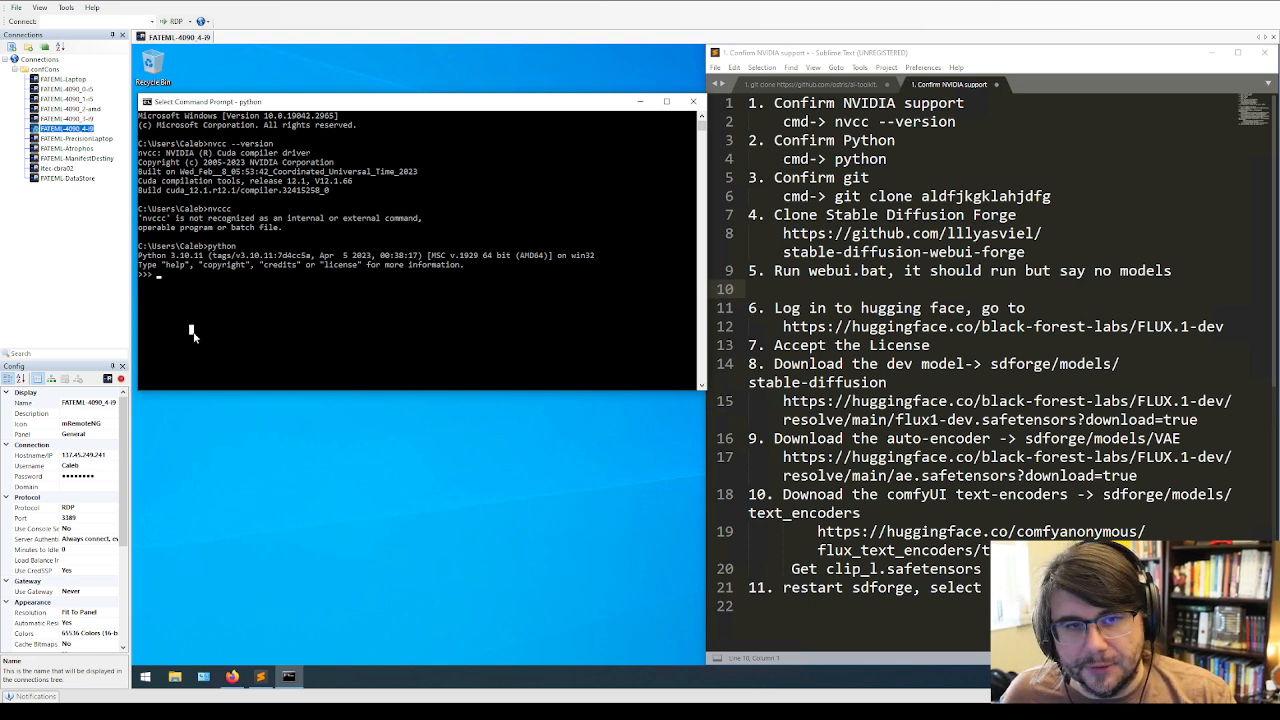
text(quit())
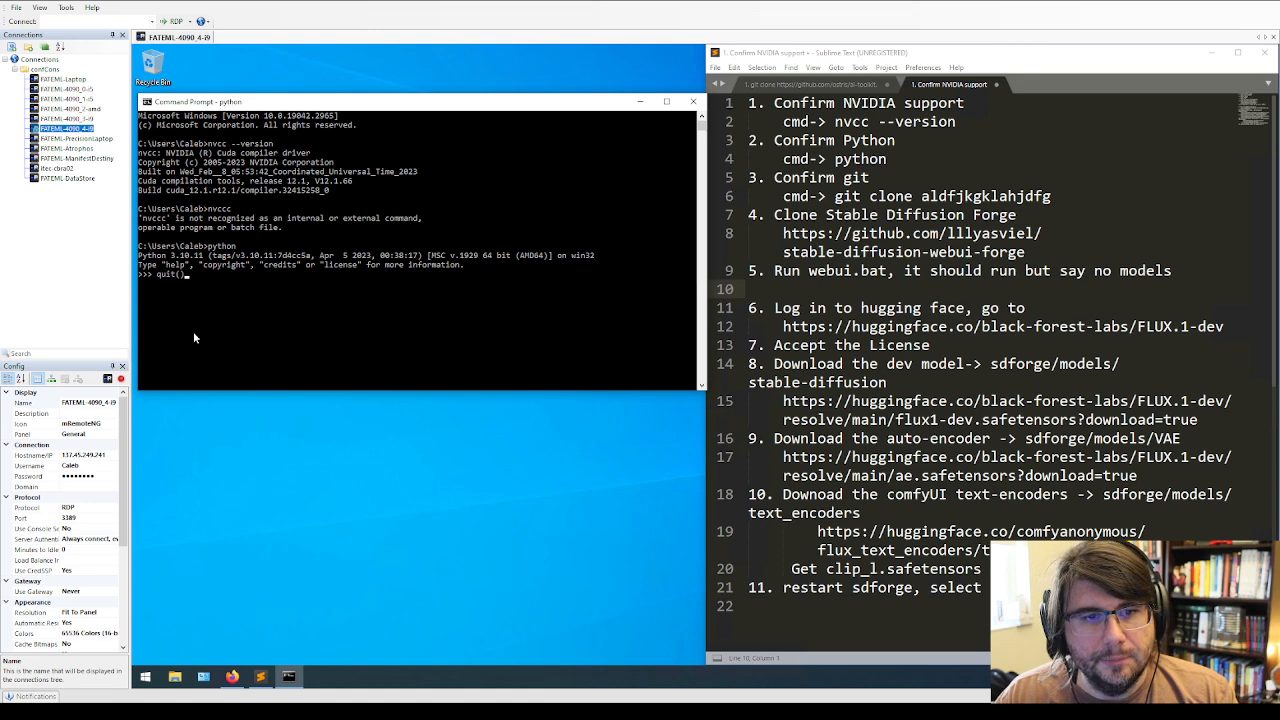
key(Return)
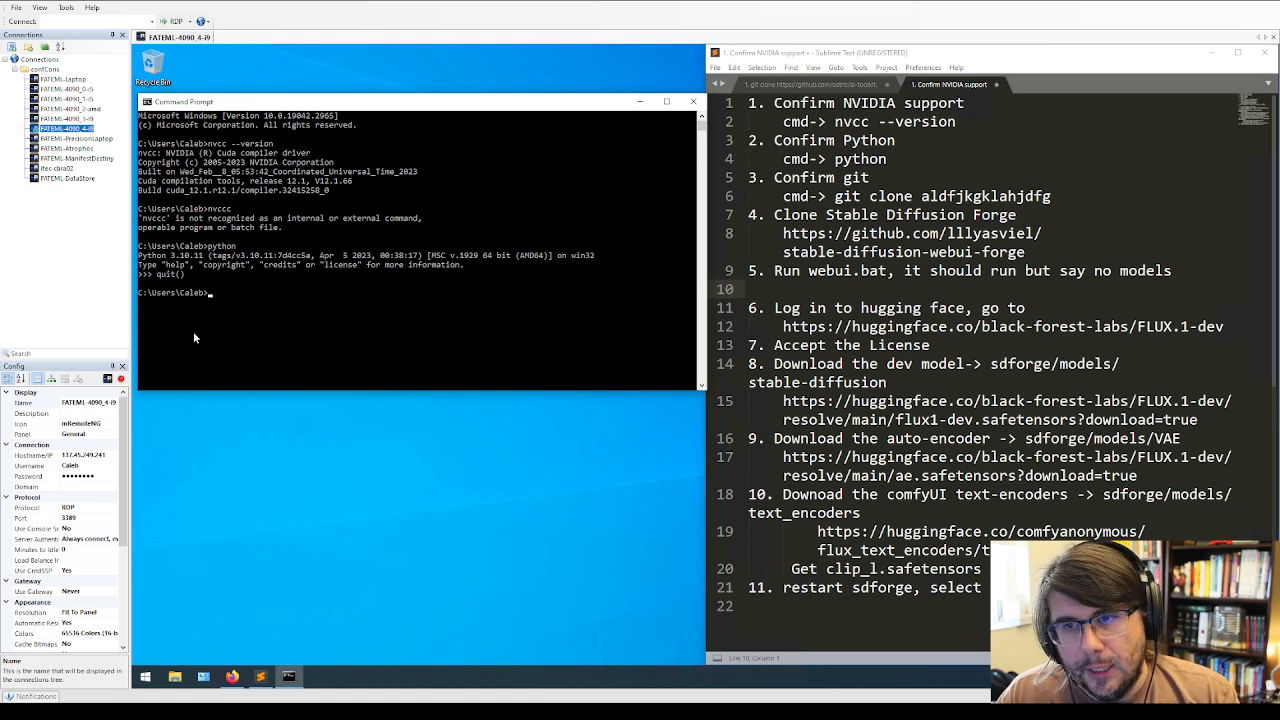
Test that Git responds by trying to clone the made-up repository adfljkghadfmgh.
text(git clone adfljkghadfmgh)
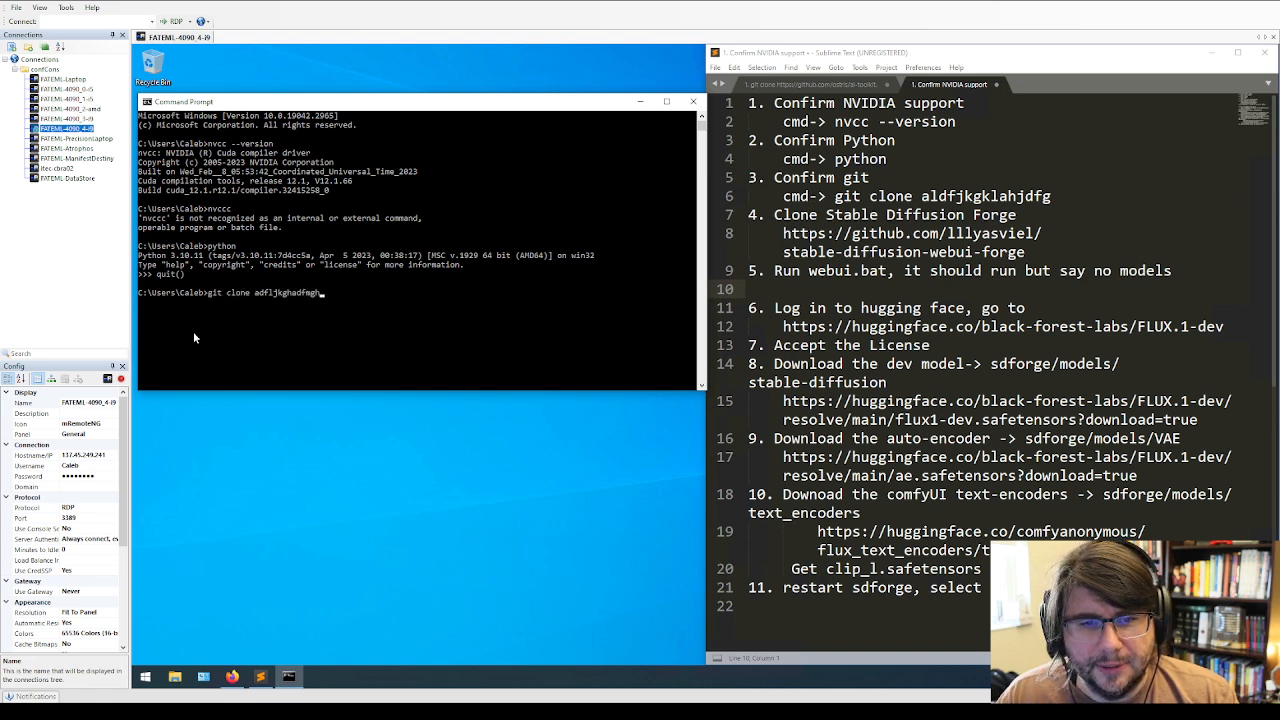
key(Return)
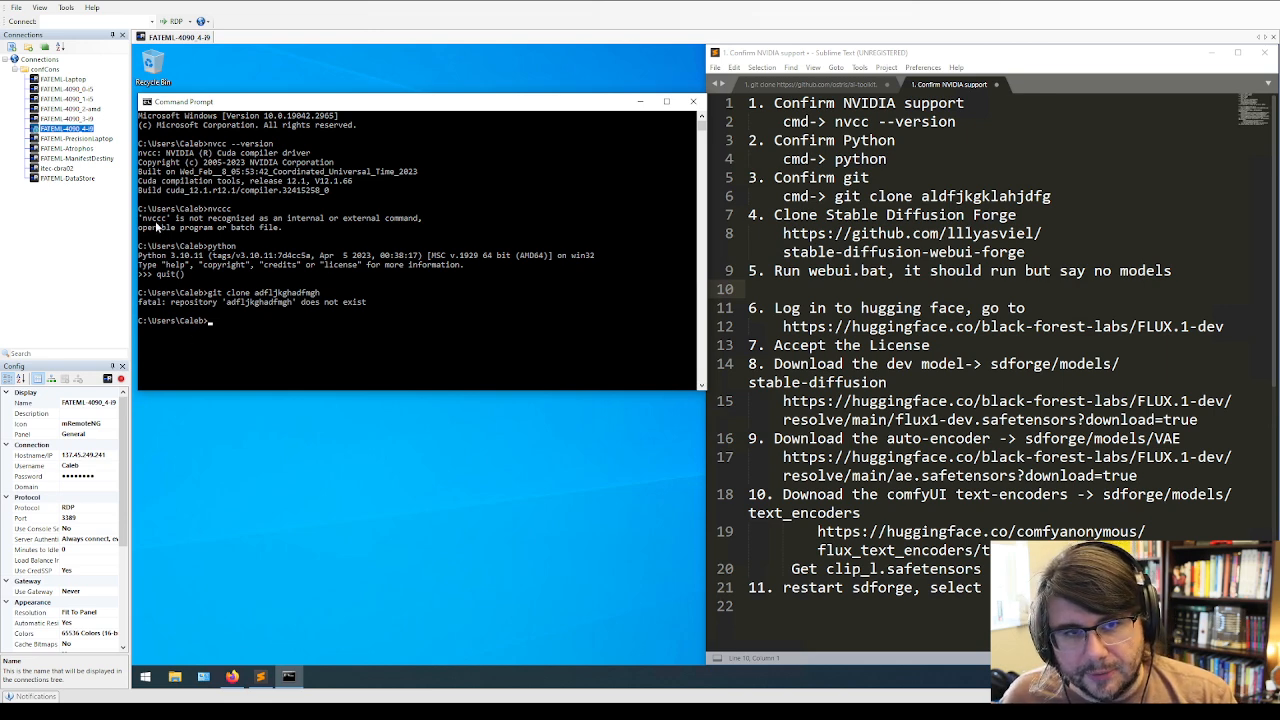
drag(139, 214, 173, 221)
click(243, 292)
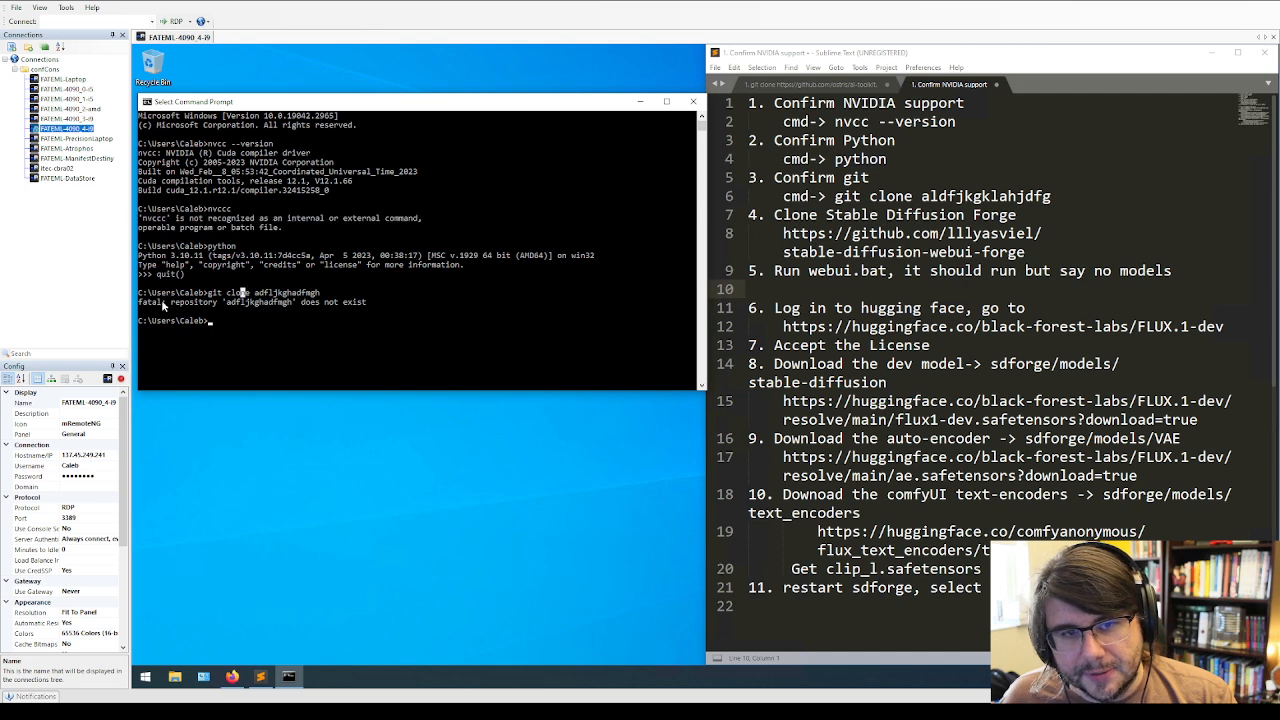
click(226, 312)
text(gi)
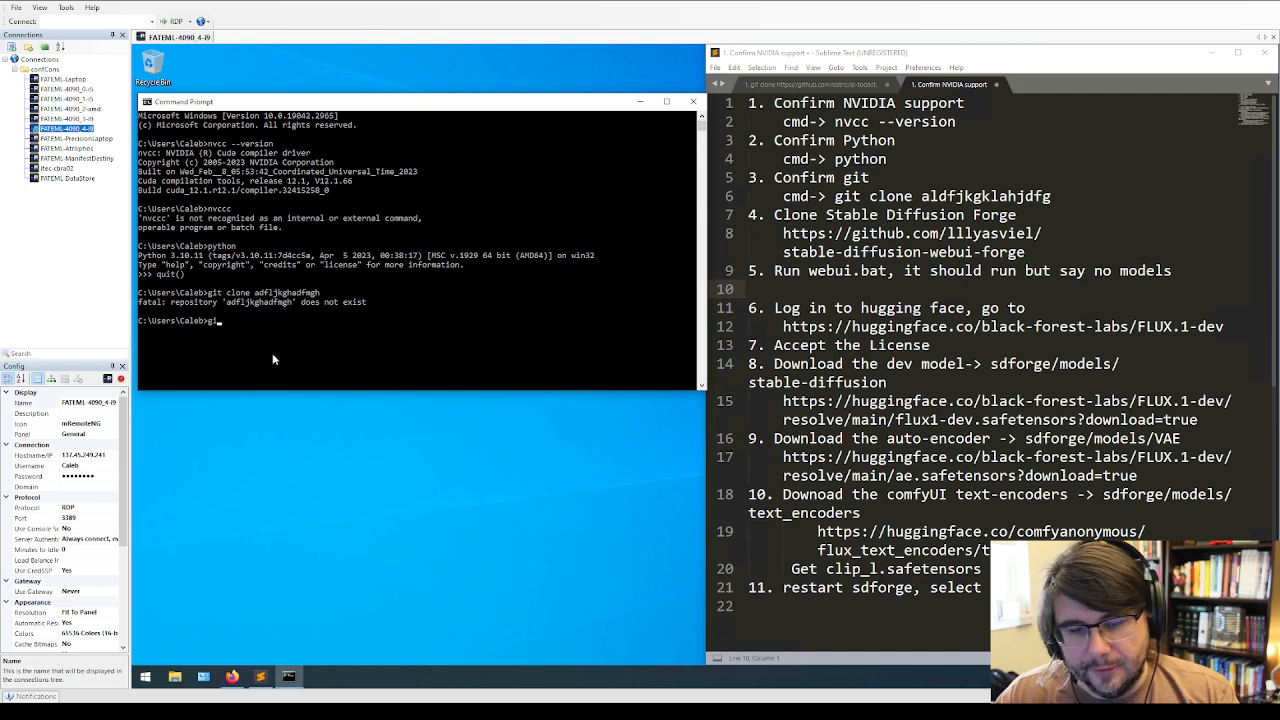
text(t clone https://gi)
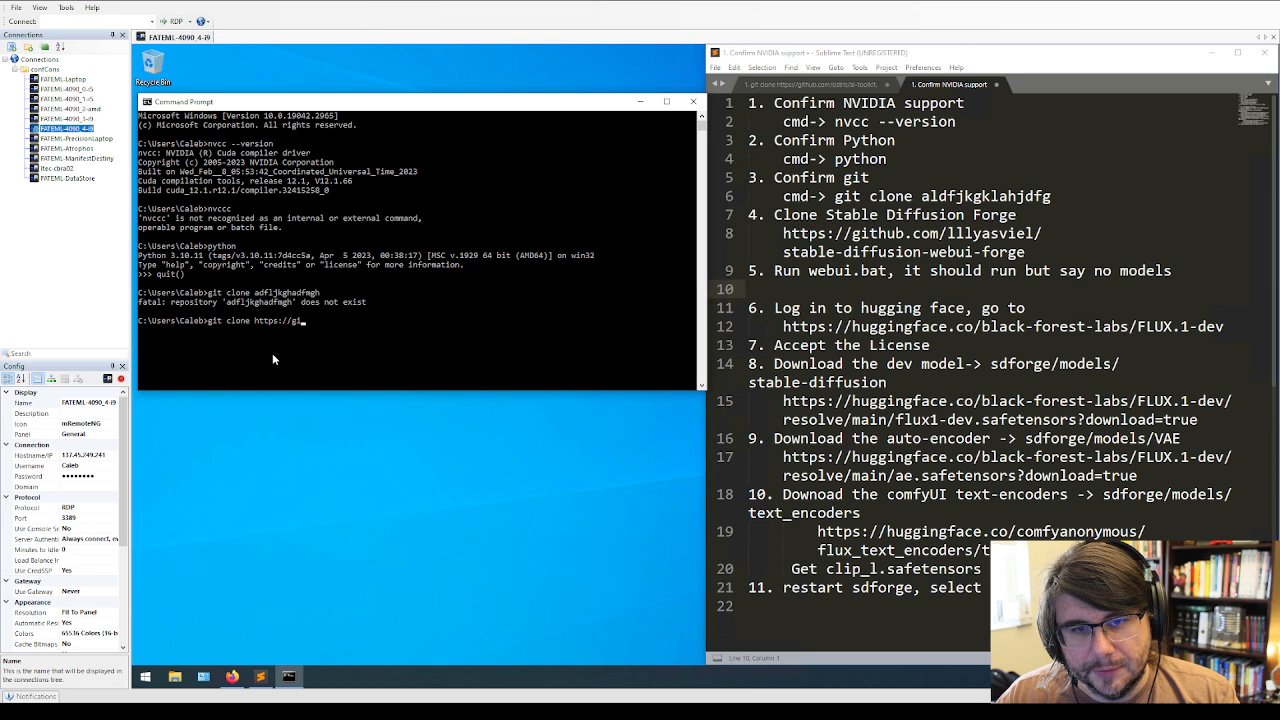
text(thub.com/bitc)
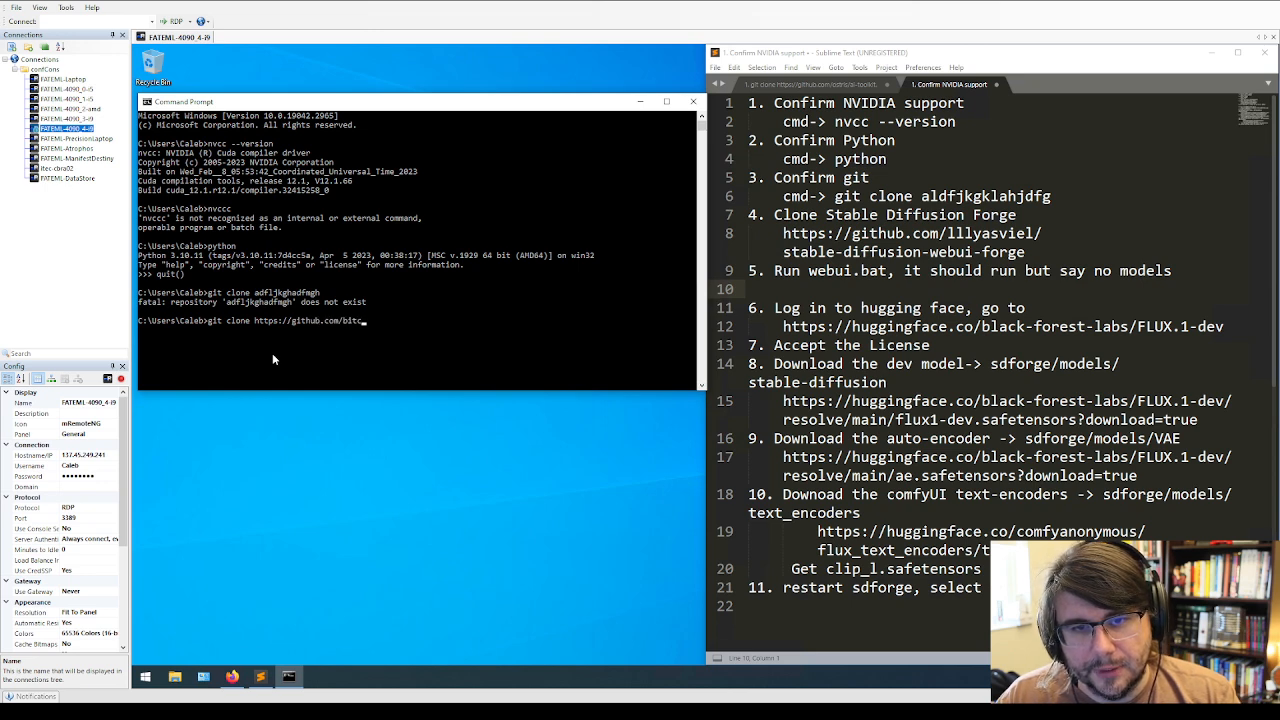
text(oin/bitcoin)
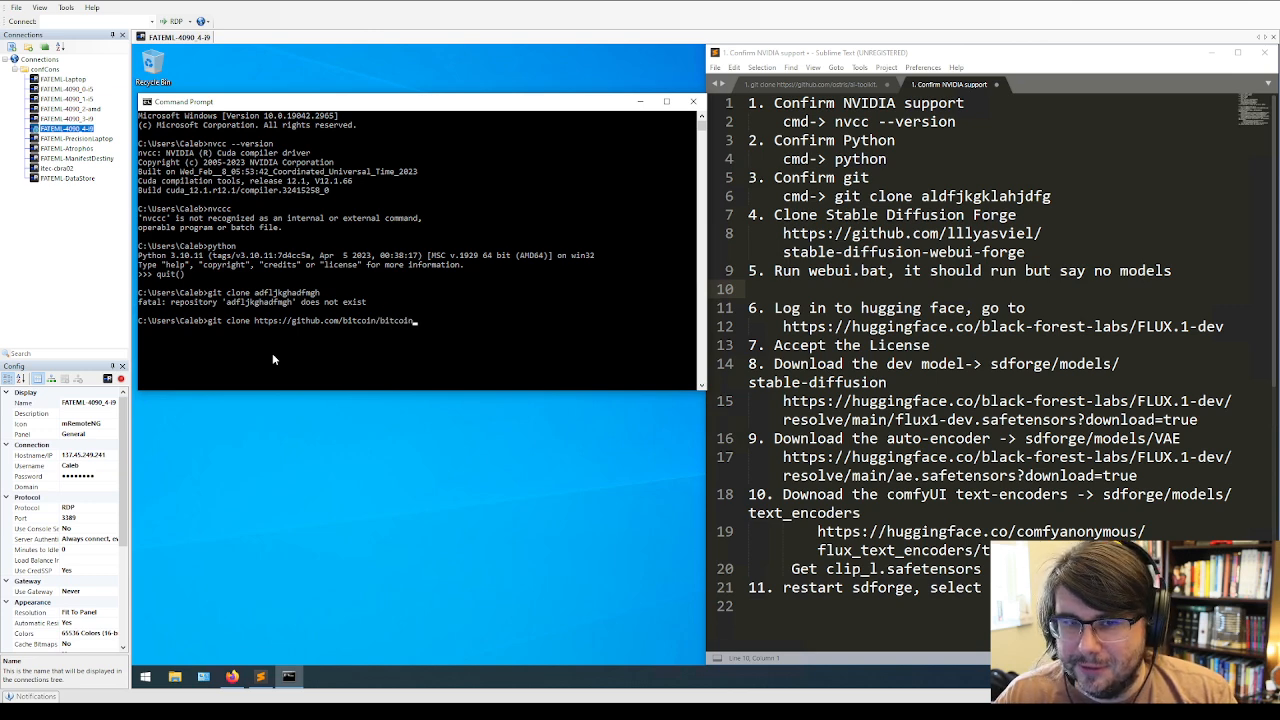
key(Return)
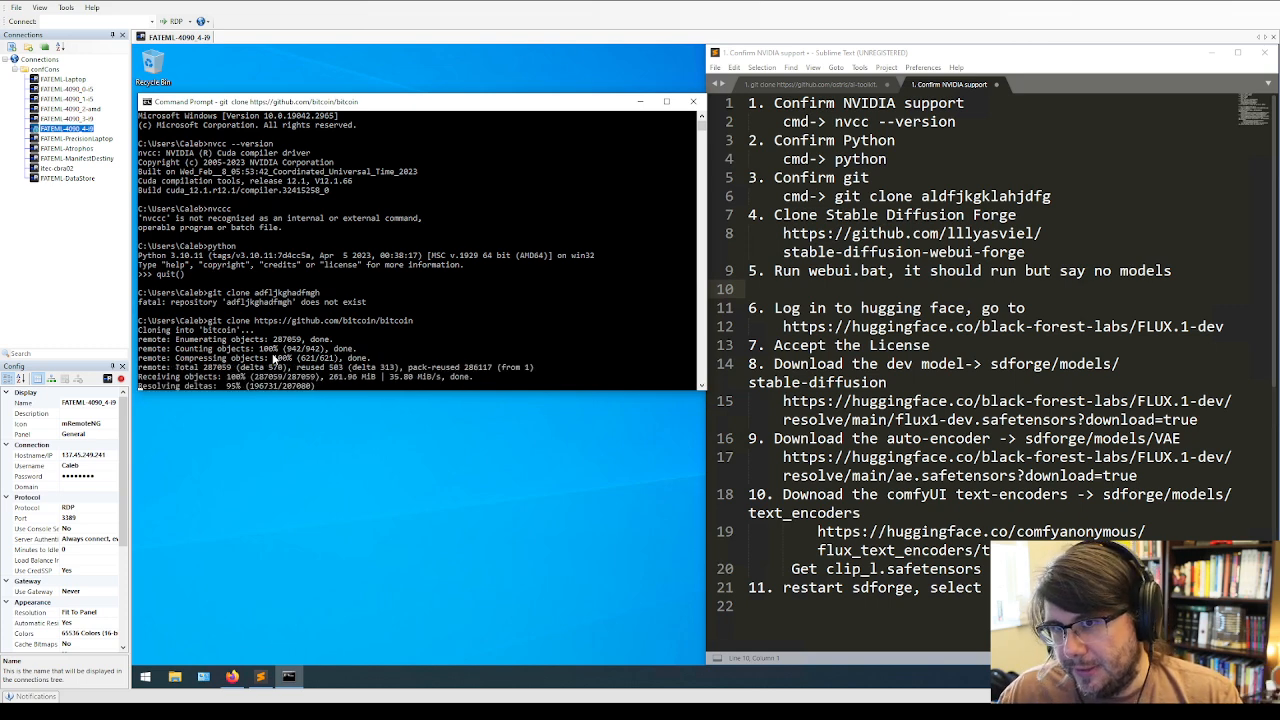
Review the completed NVIDIA, Python and Git checks and the Stable Diffusion Forge cloning item in the setup notes.
click(900, 162)
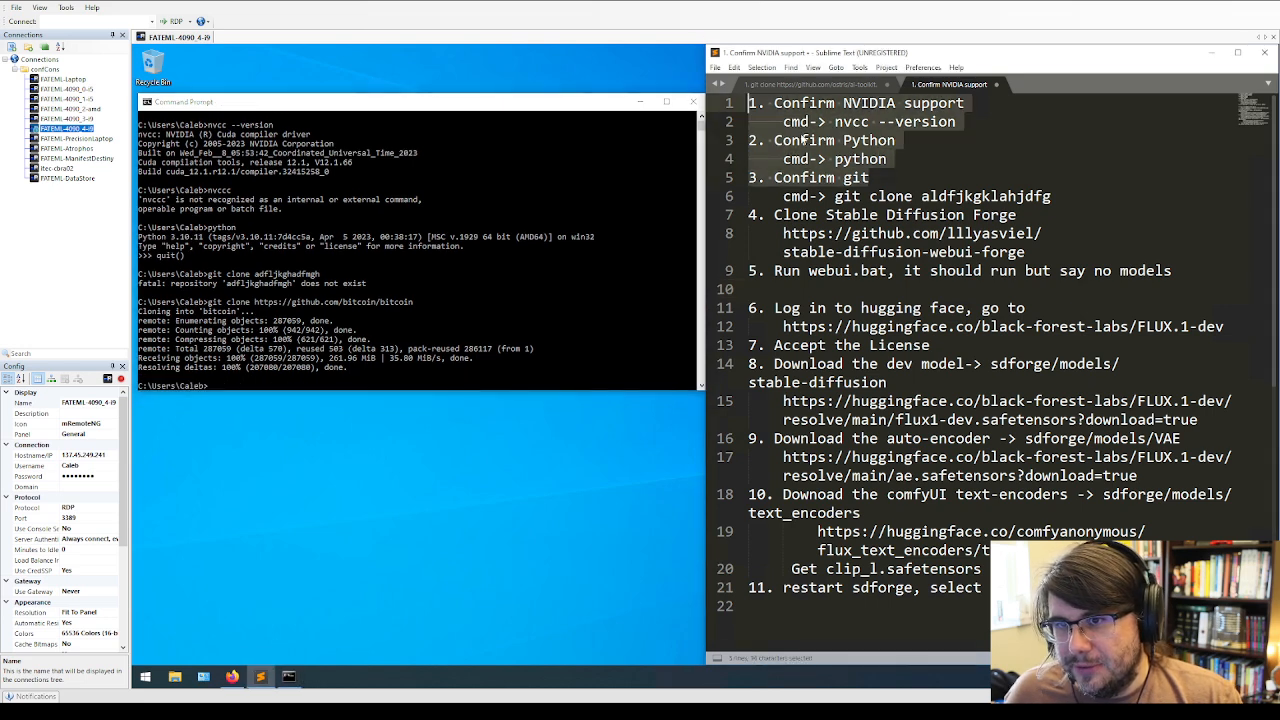
drag(1052, 196, 731, 177)
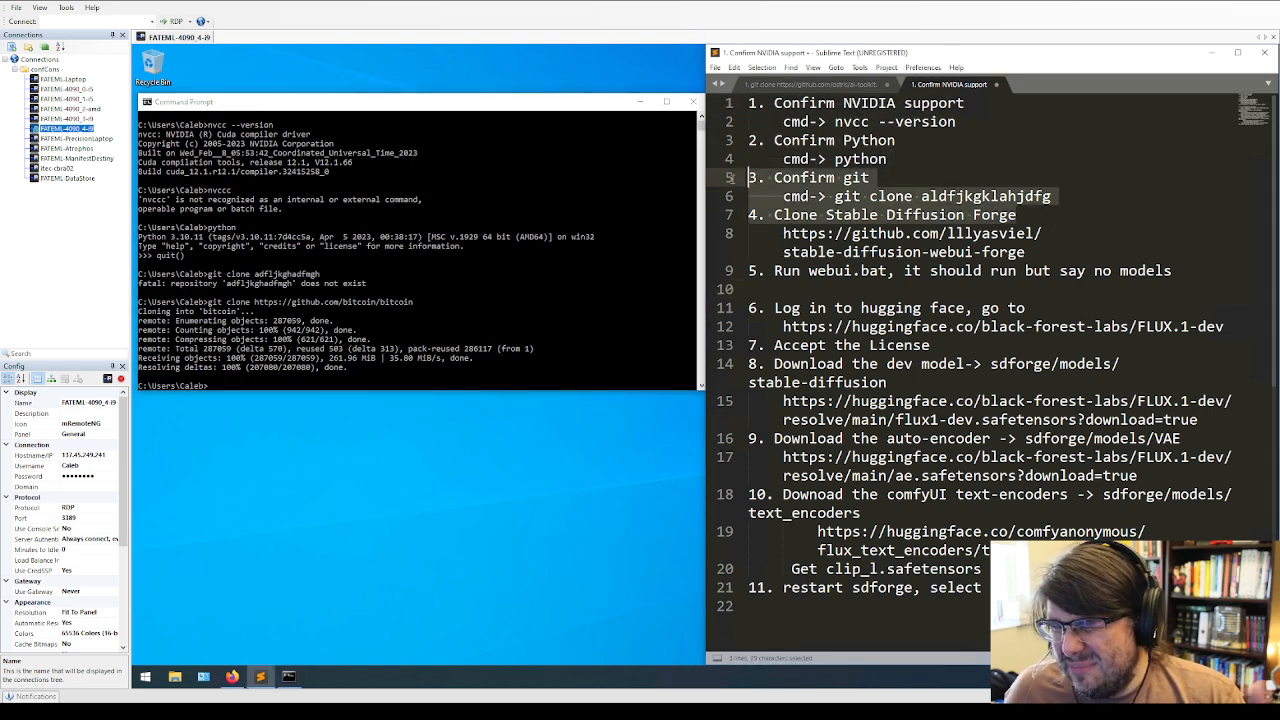
click(816, 200)
click(906, 233)
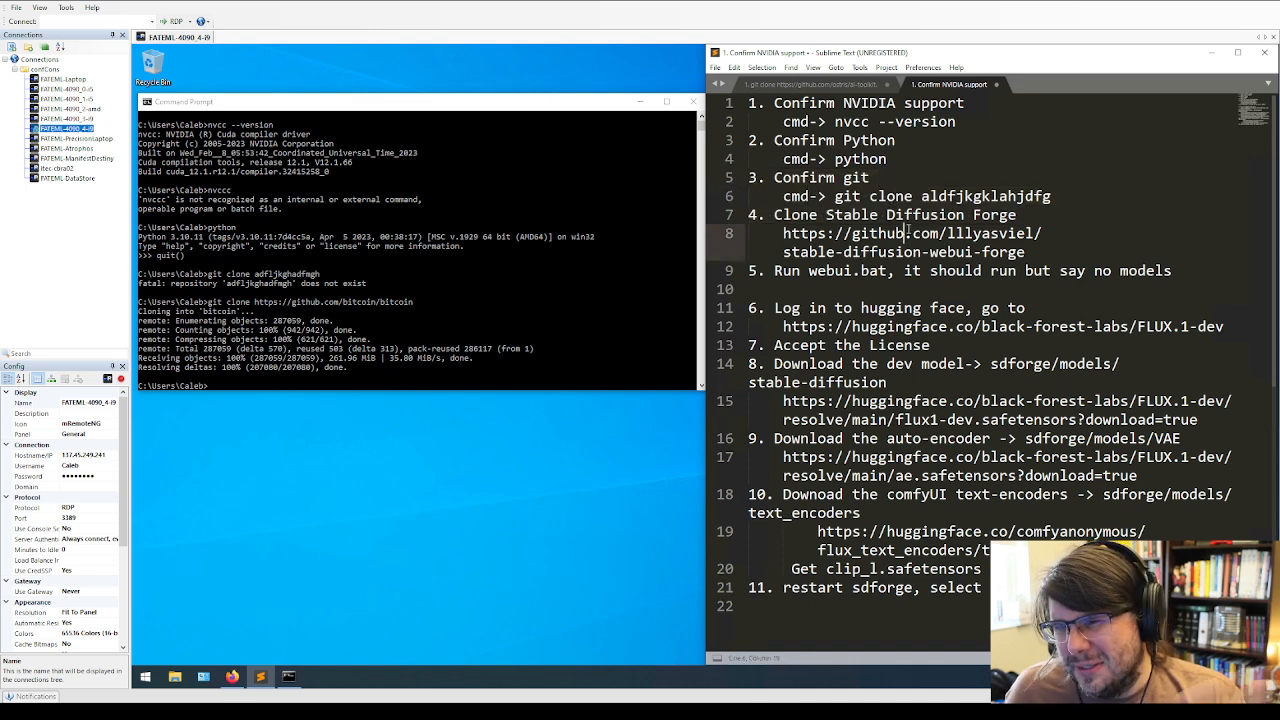
click(820, 210)
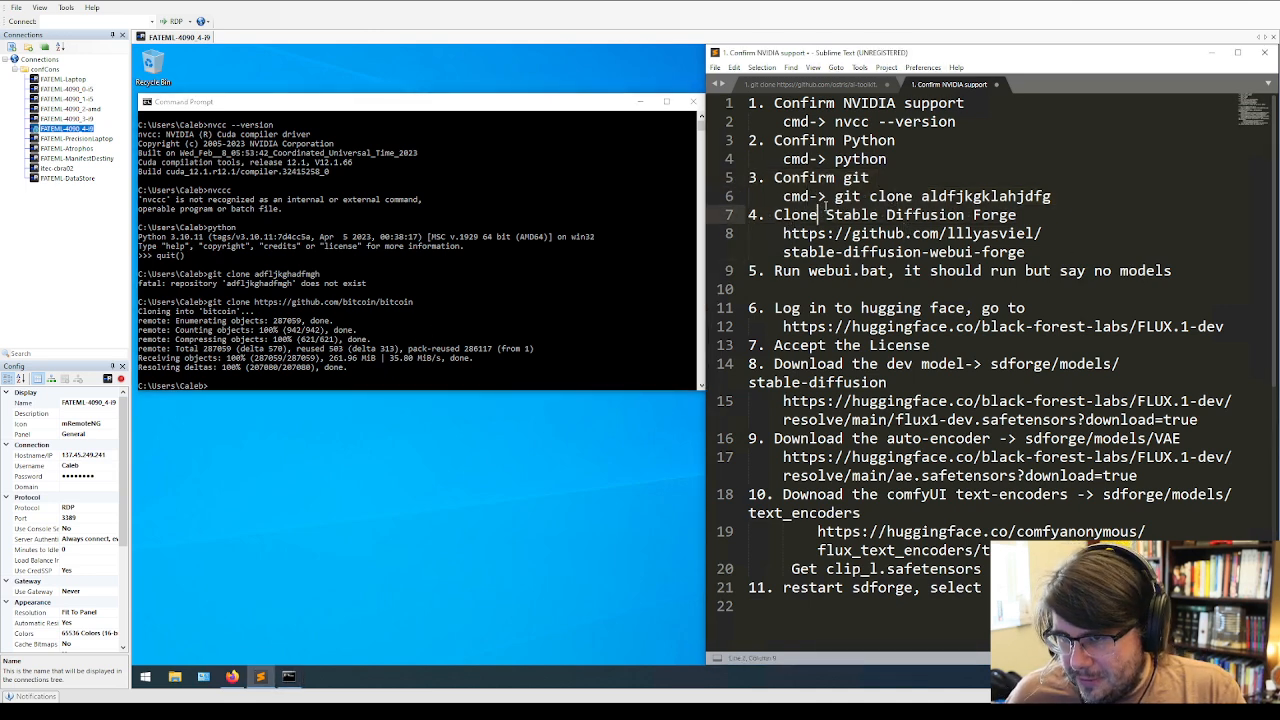
click(1034, 220)
click(998, 252)
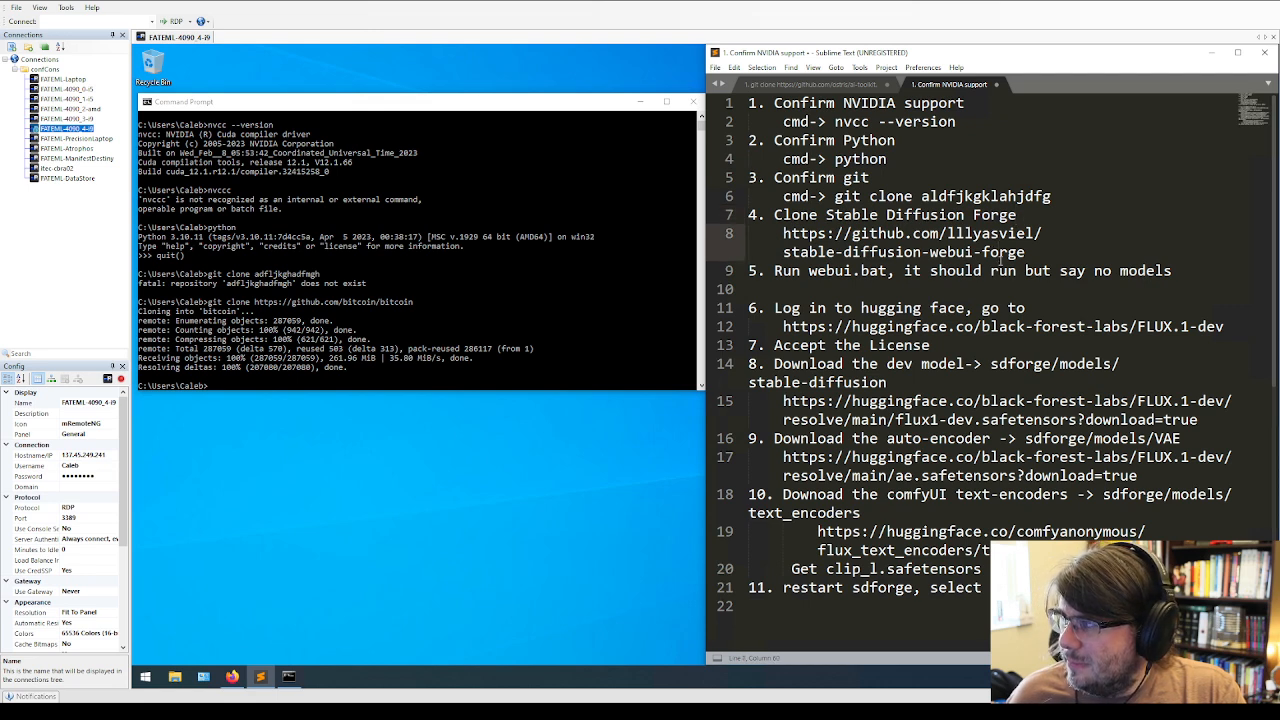
drag(1025, 254, 742, 214)
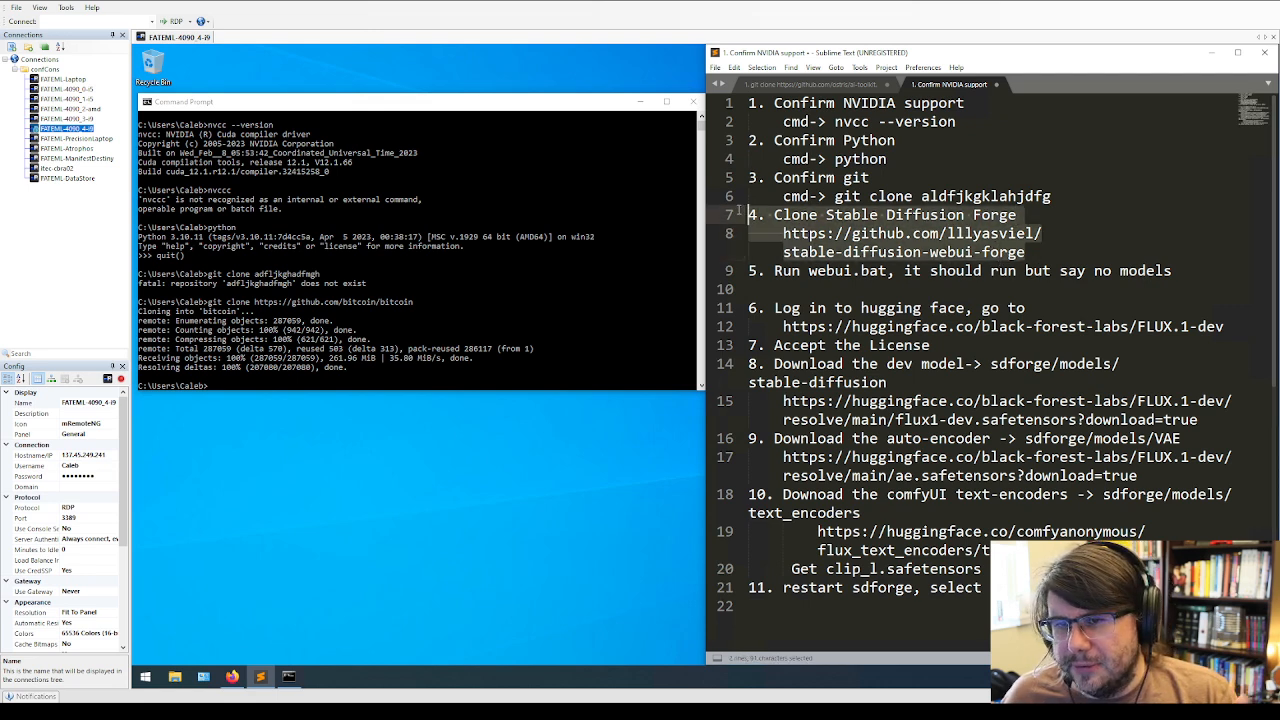
click(932, 268)
click(944, 252)
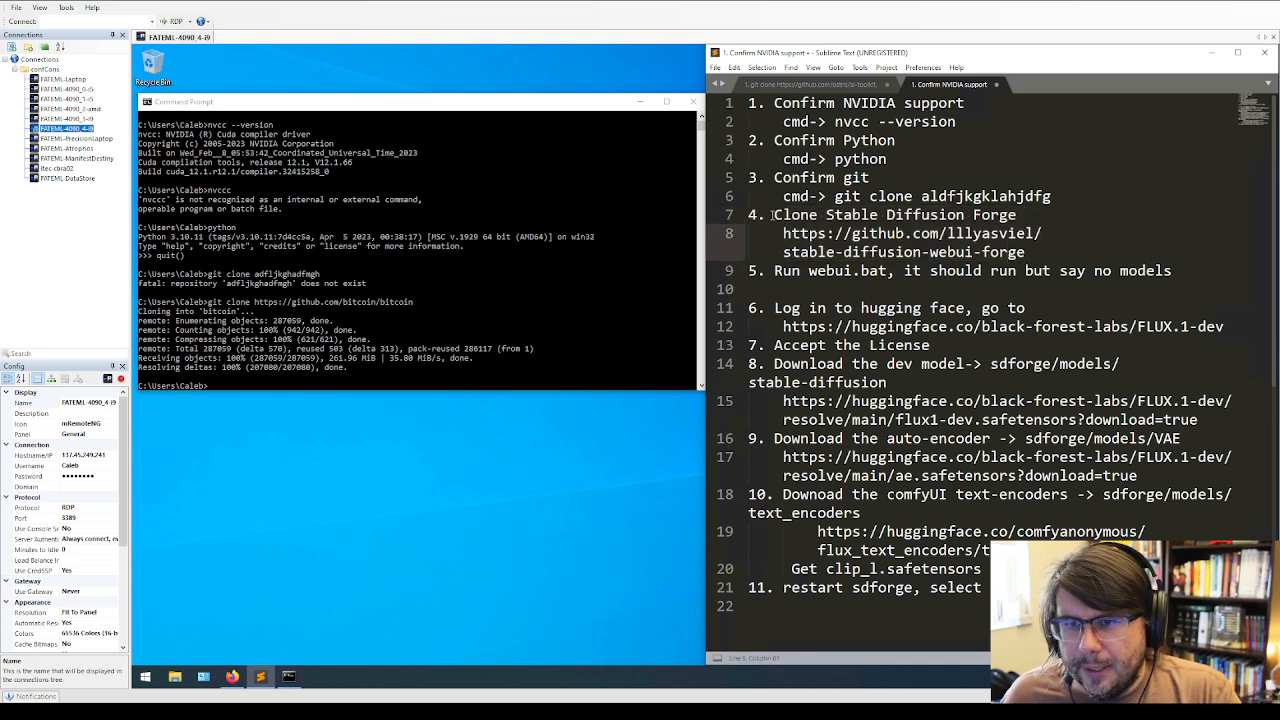
Switch to File Explorer and view the computer's folders and drives under This PC.
click(608, 282)
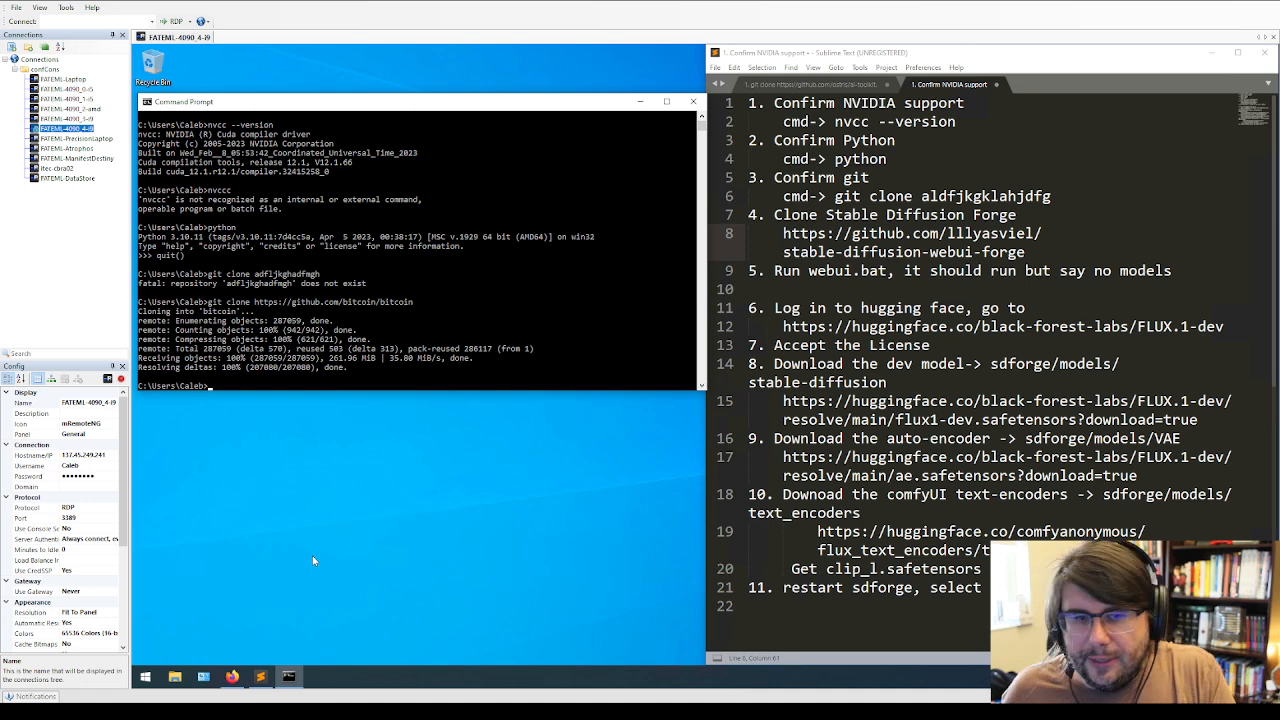
click(174, 677)
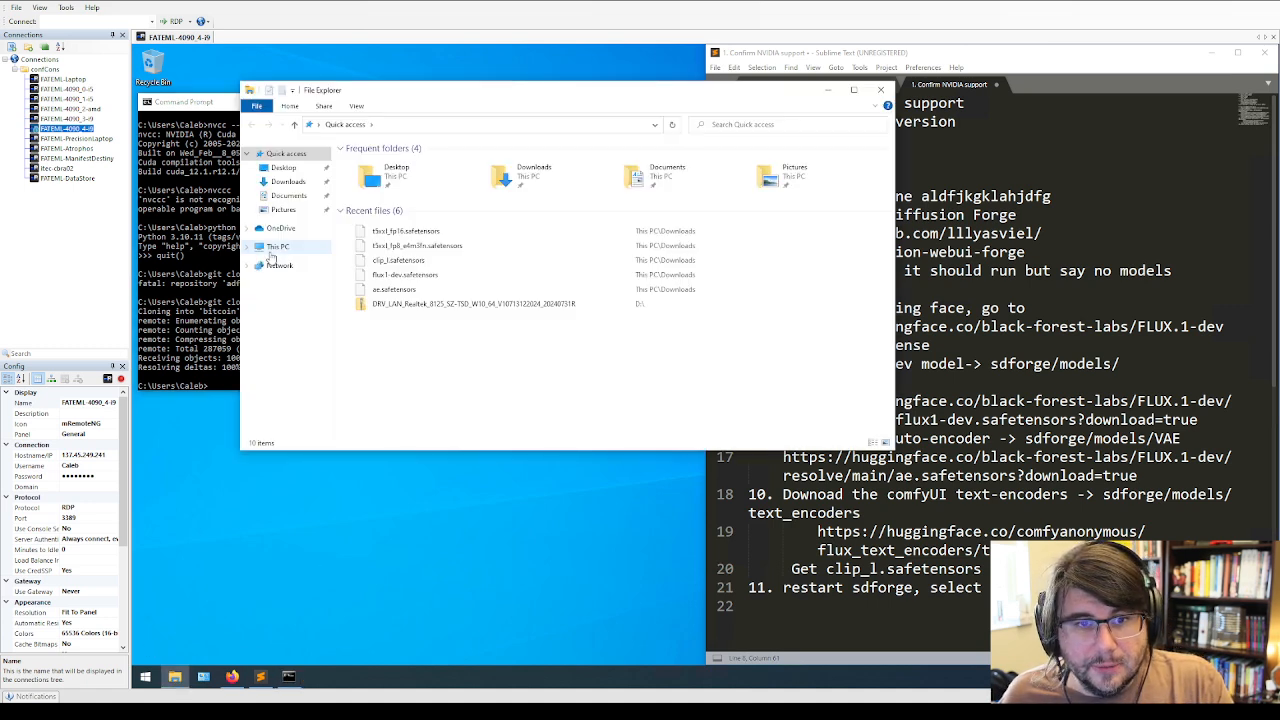
click(268, 247)
click(253, 247)
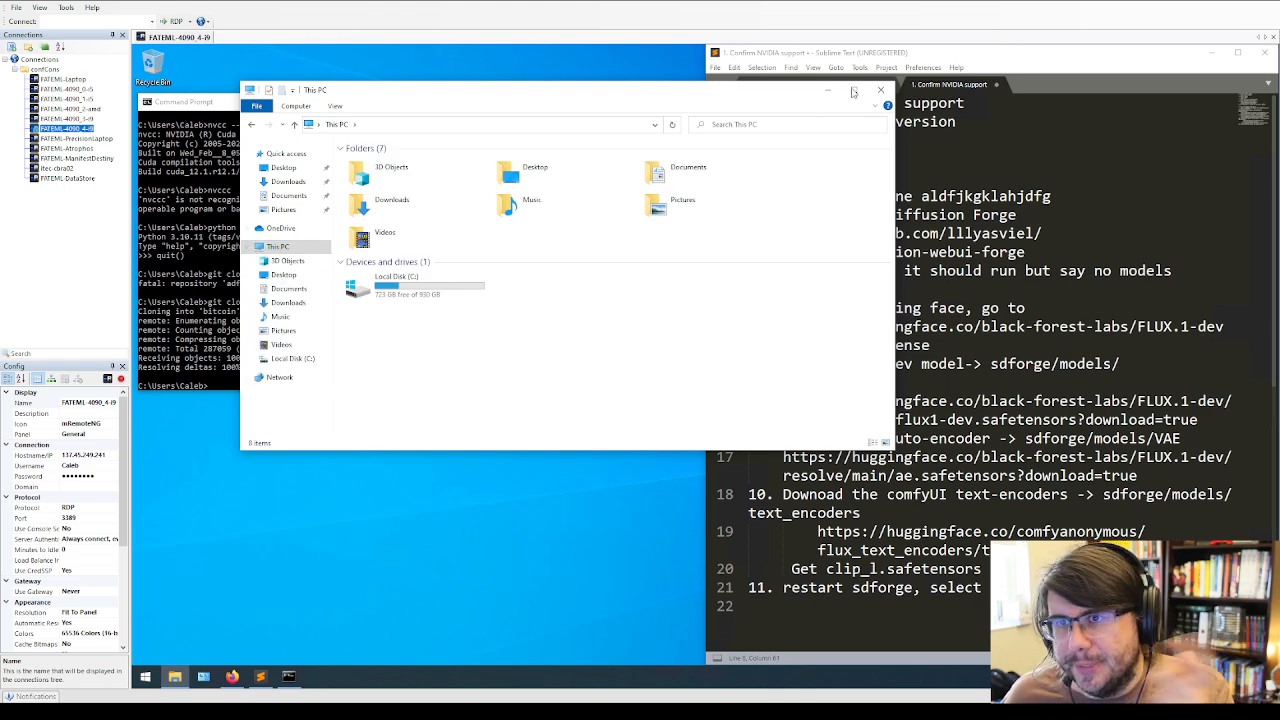
Return to Command Prompt and move up two directory levels to the root of the C: drive.
click(498, 212)
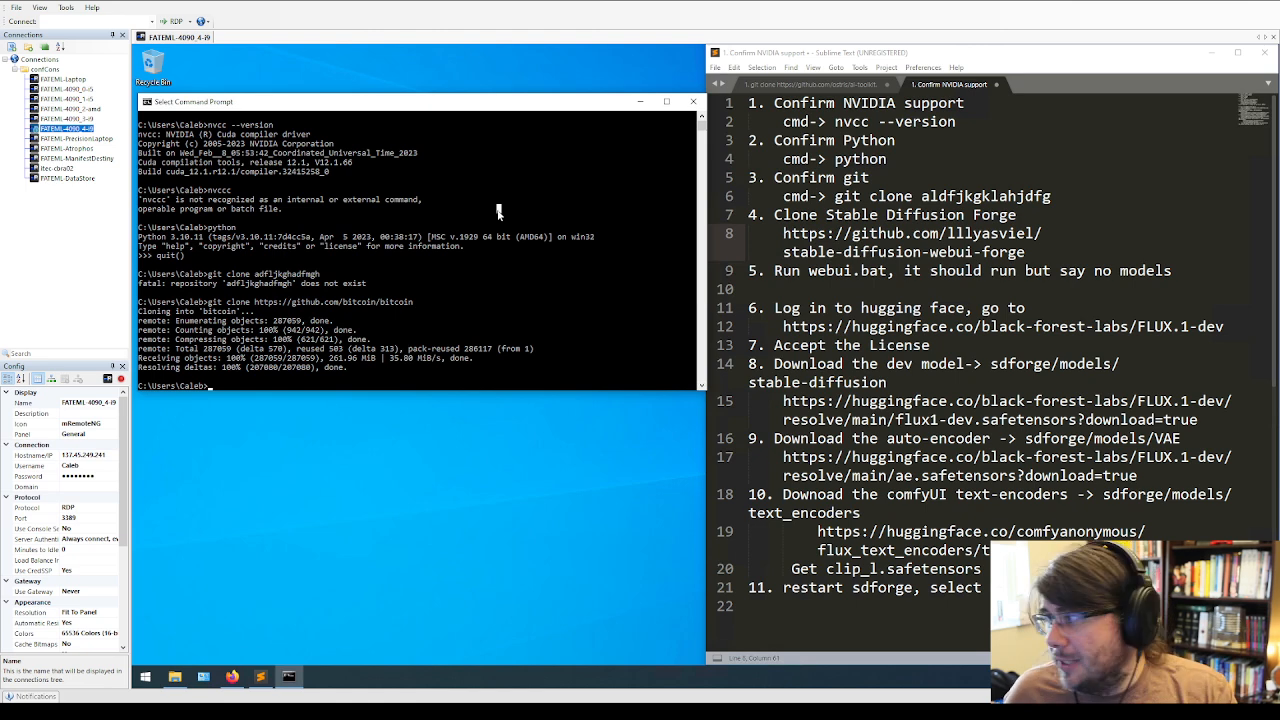
text(cd..)
key(Return)
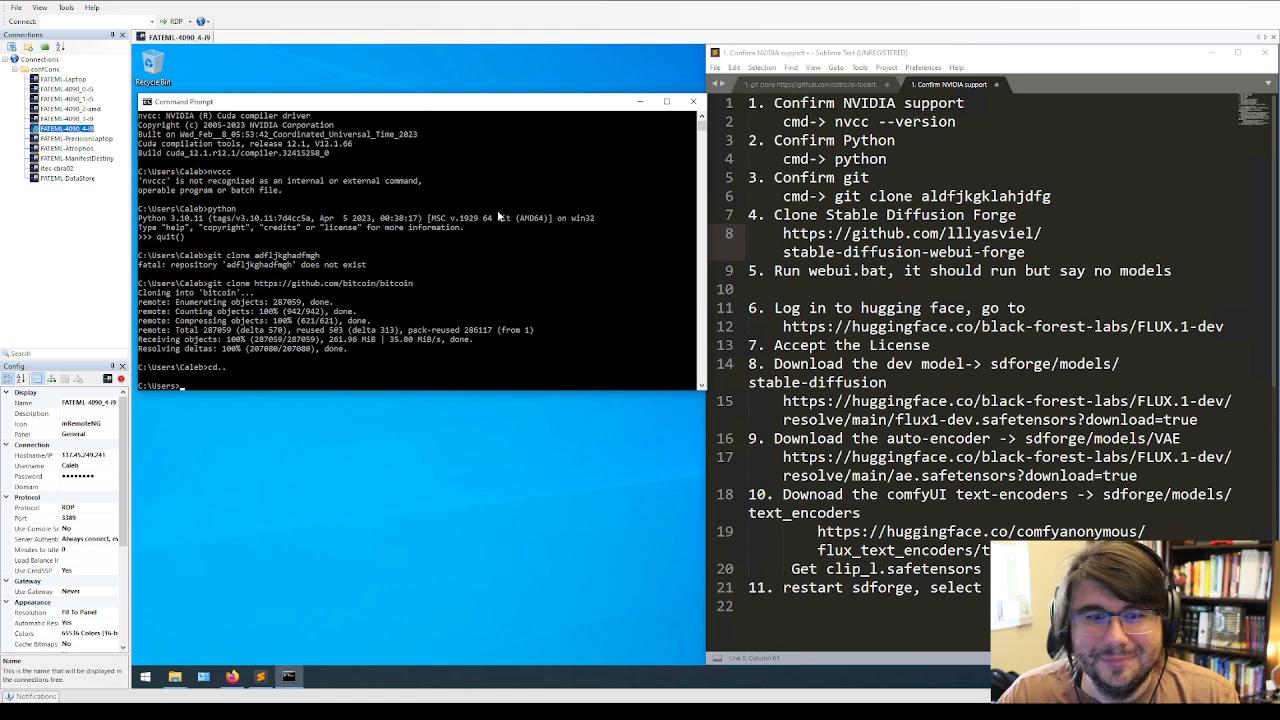
text(cd..)
key(Return)
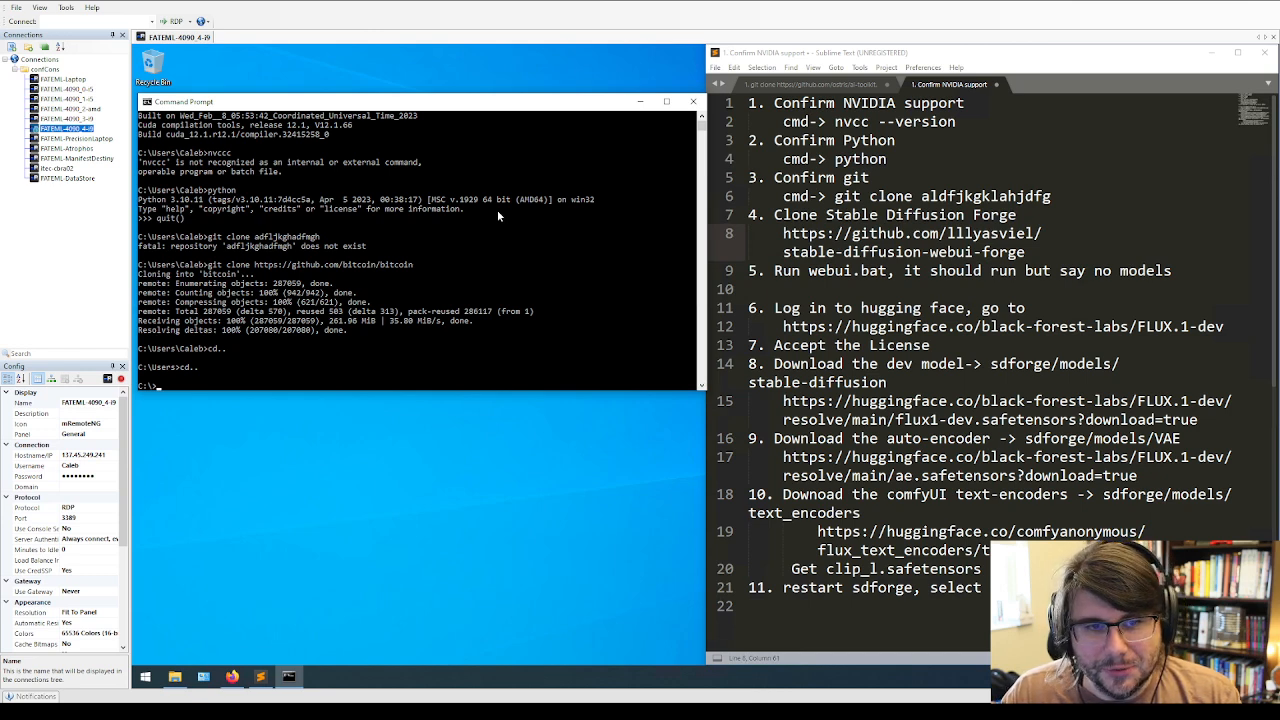
text(cd c)
key(BackSpace)
key(BackSpace)
key(BackSpace)
key(BackSpace)
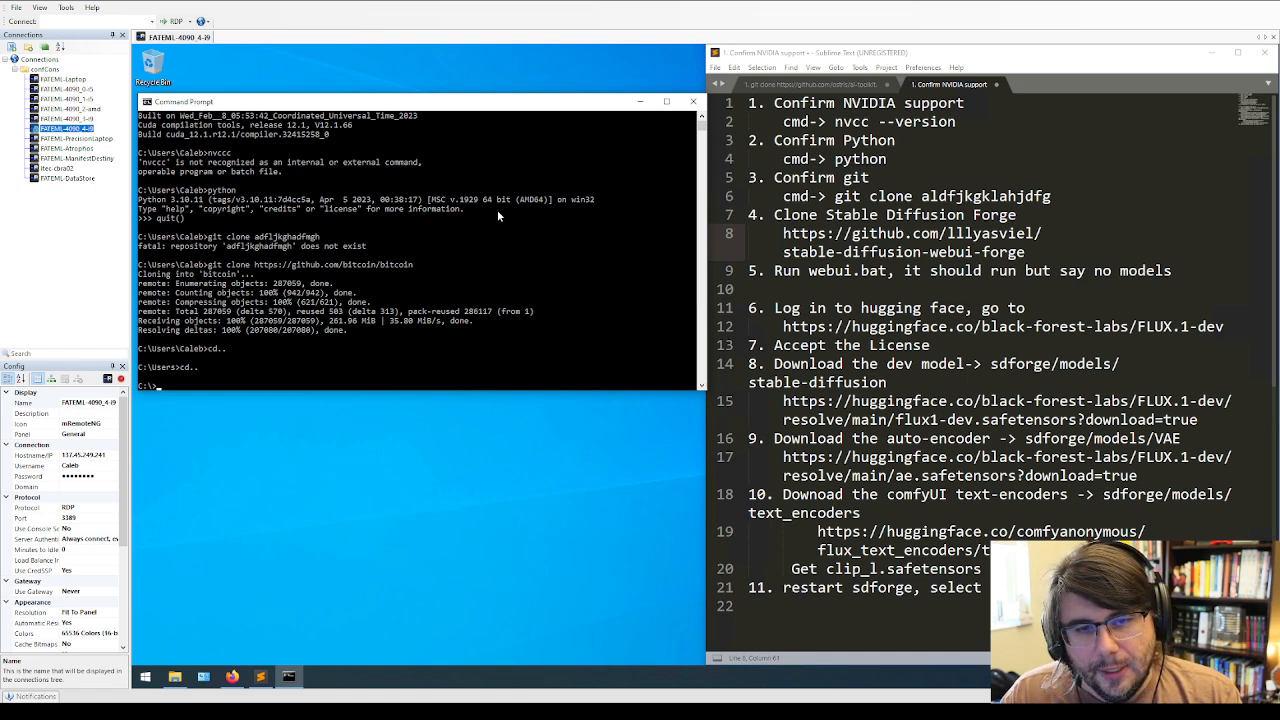
text(git clone)
key(BackSpace)
key(BackSpace)
key(BackSpace)
key(BackSpace)
key(BackSpace)
key(BackSpace)
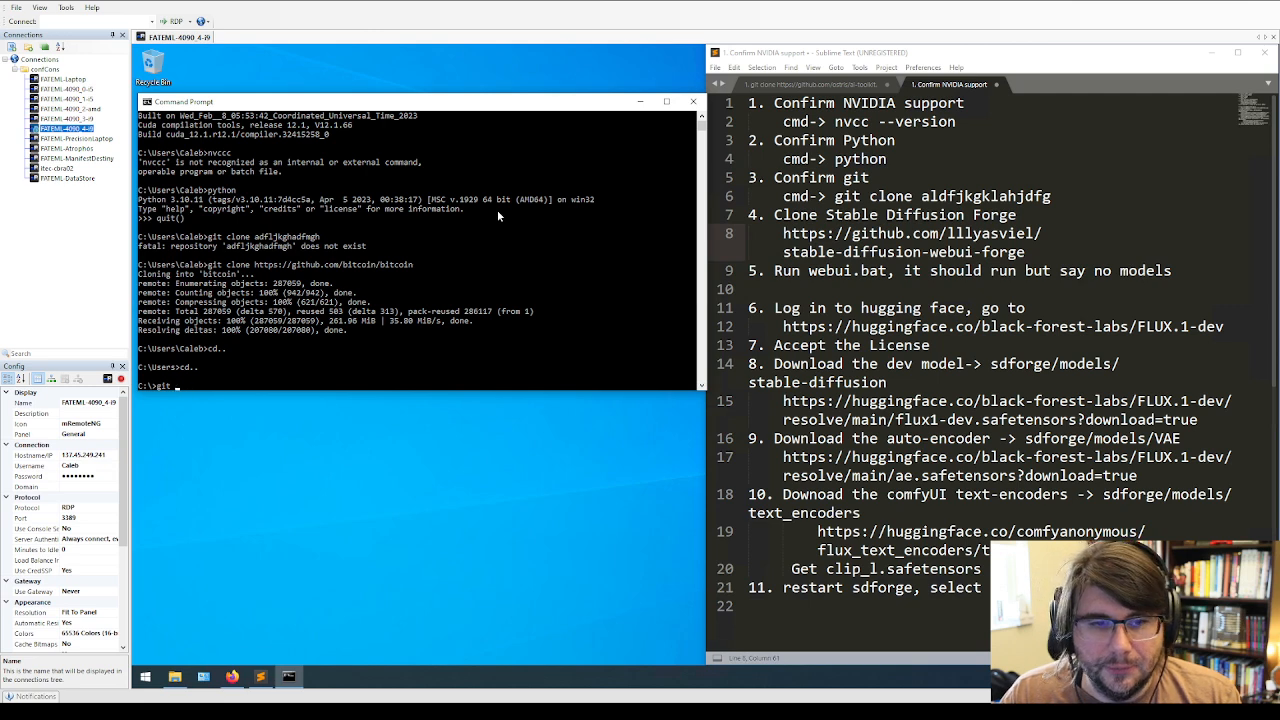
text(clone)
click(920, 270)
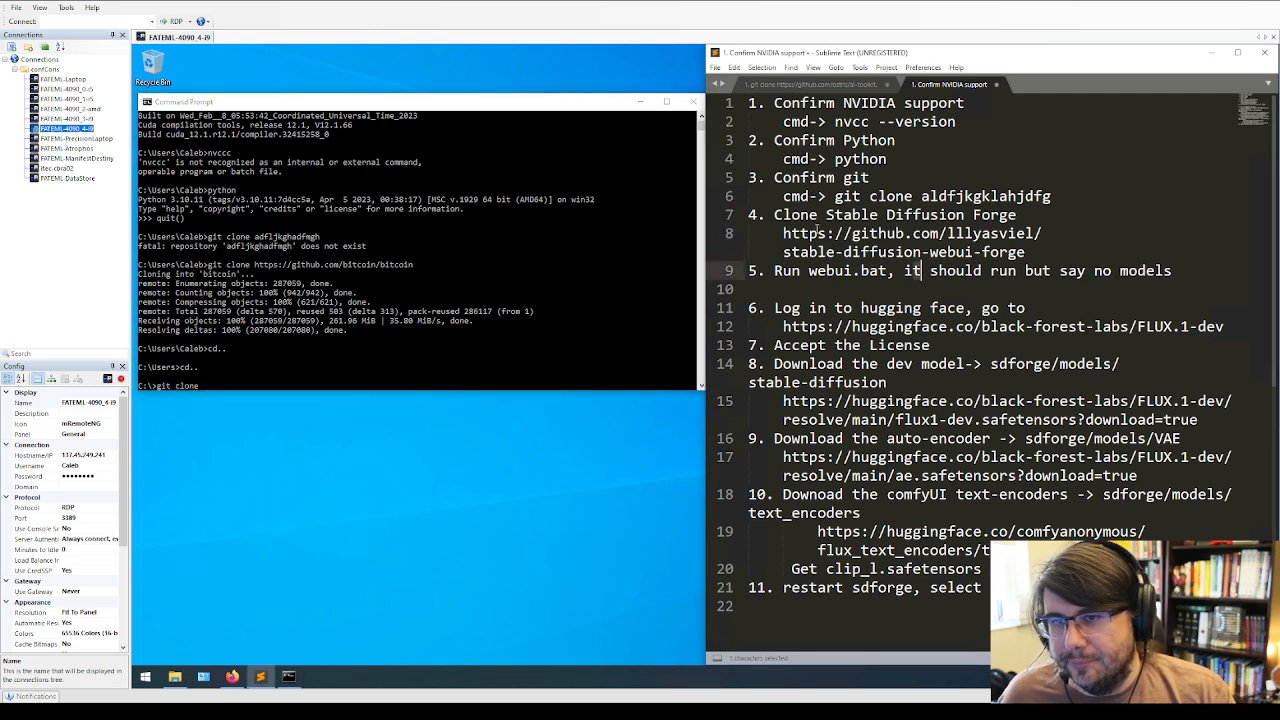
drag(786, 232, 1026, 254)
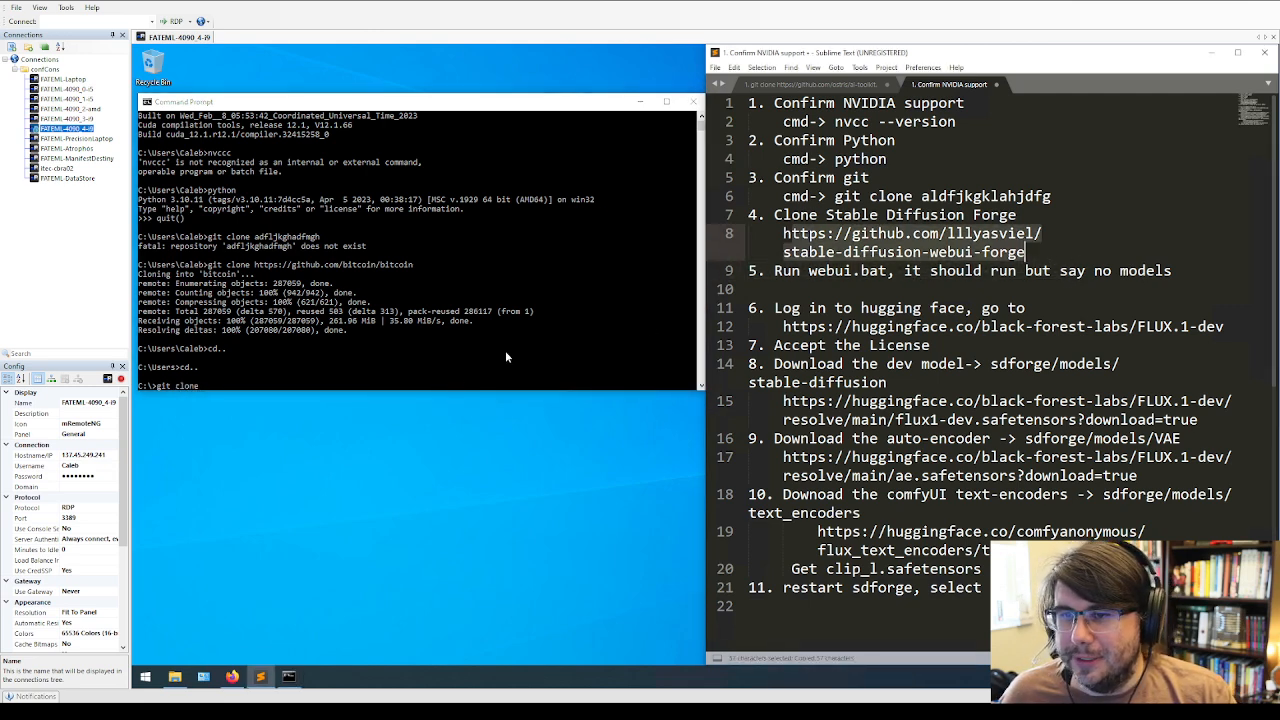
key(ctrl+c)
click(505, 357)
key(ctrl+v)
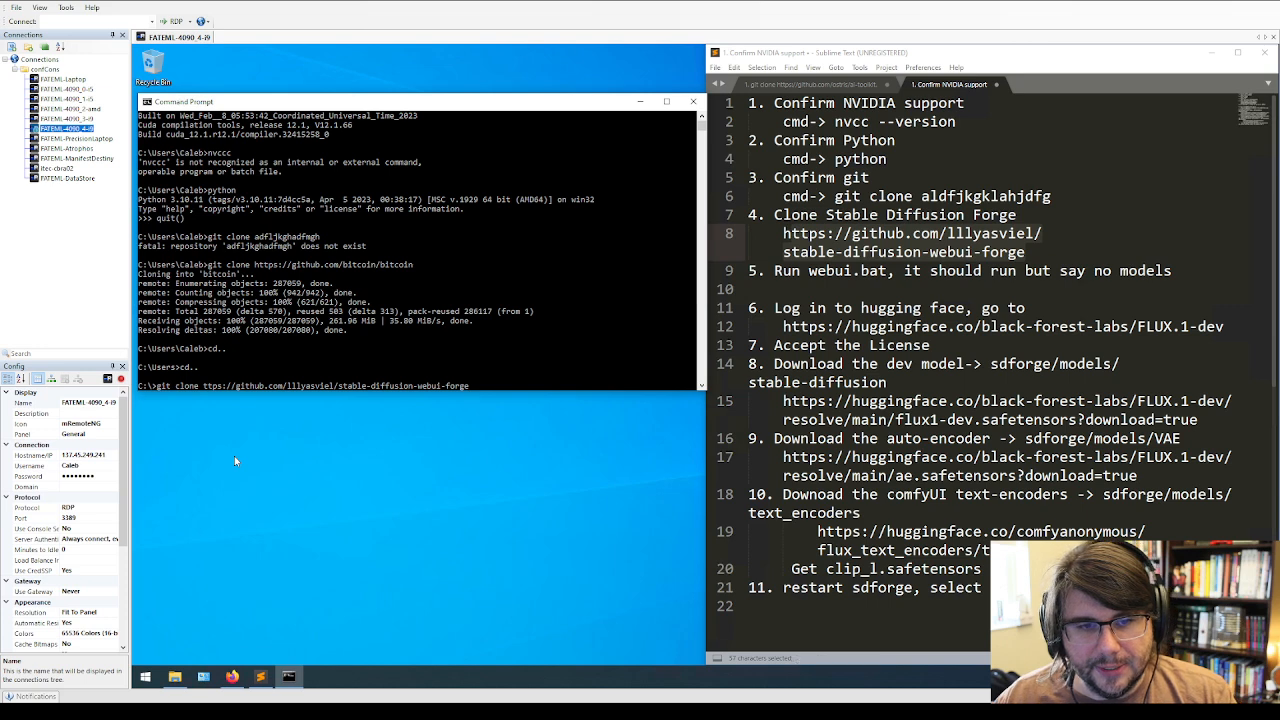
key(Left)
text(h)
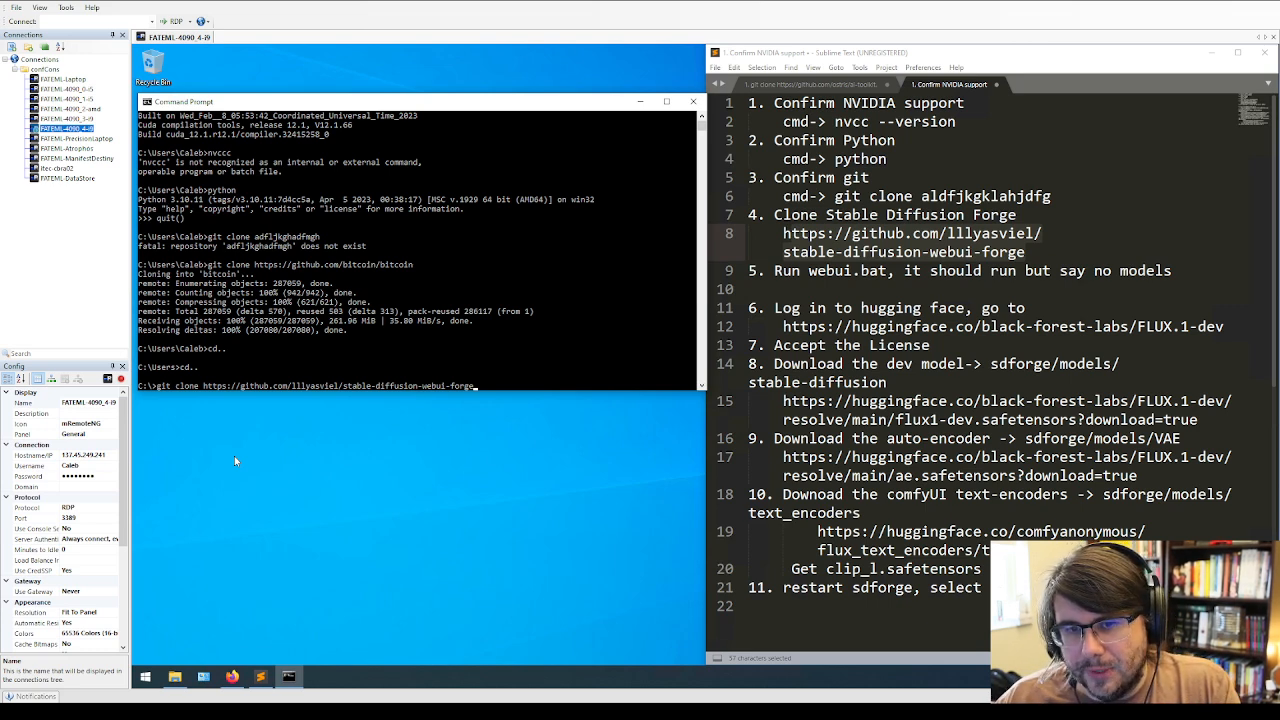
key(Return)
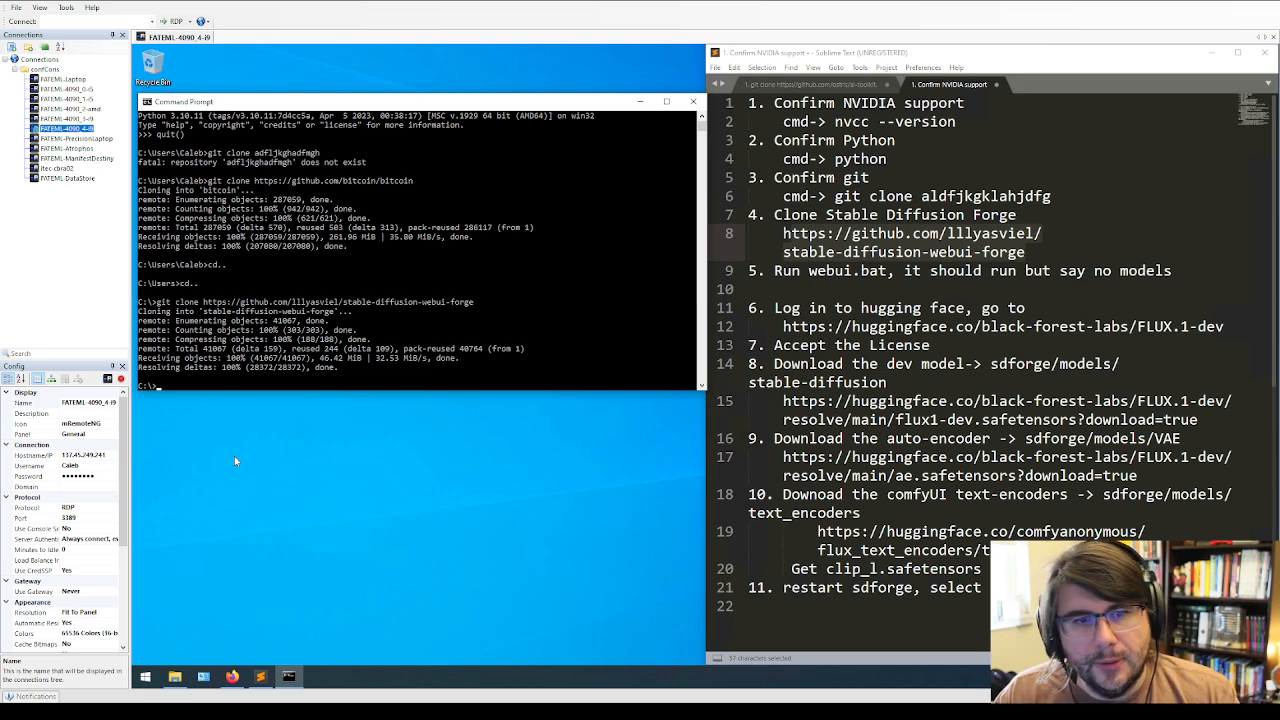
List the contents of the C: root with dir and highlight the stable-diffusion-webui-forge folder in the listing.
text(dir)
key(Return)
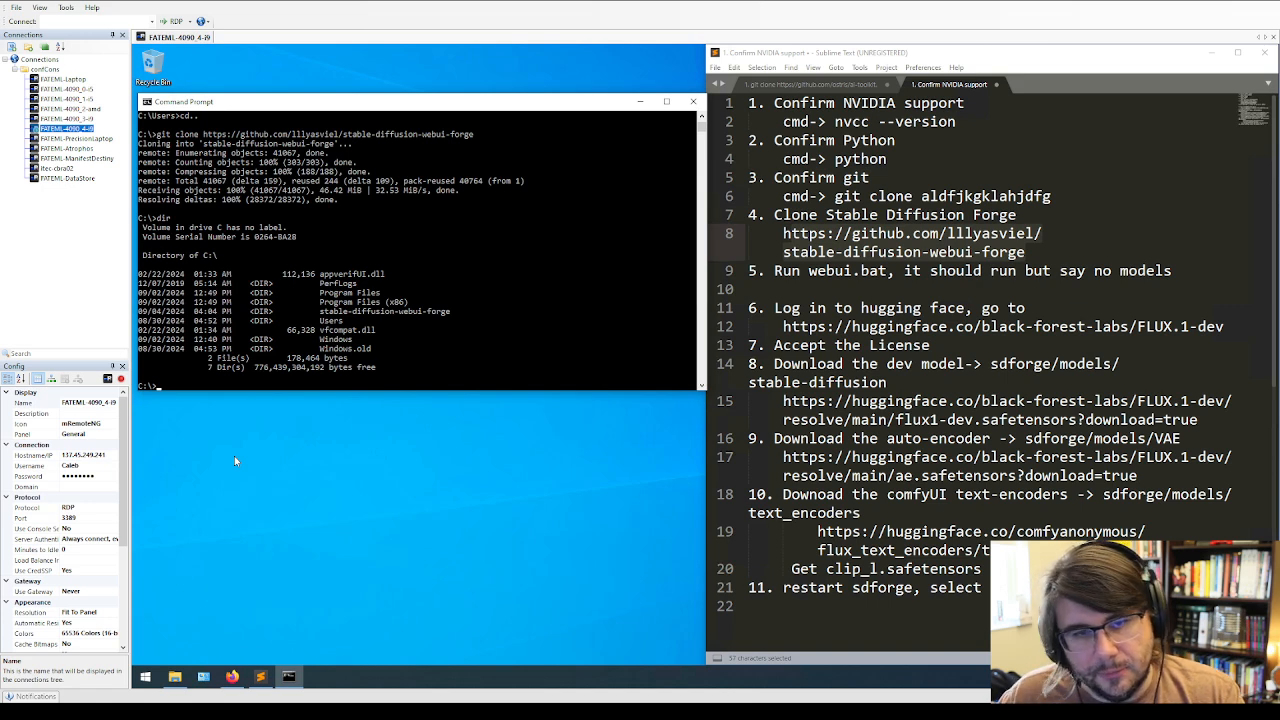
click(367, 293)
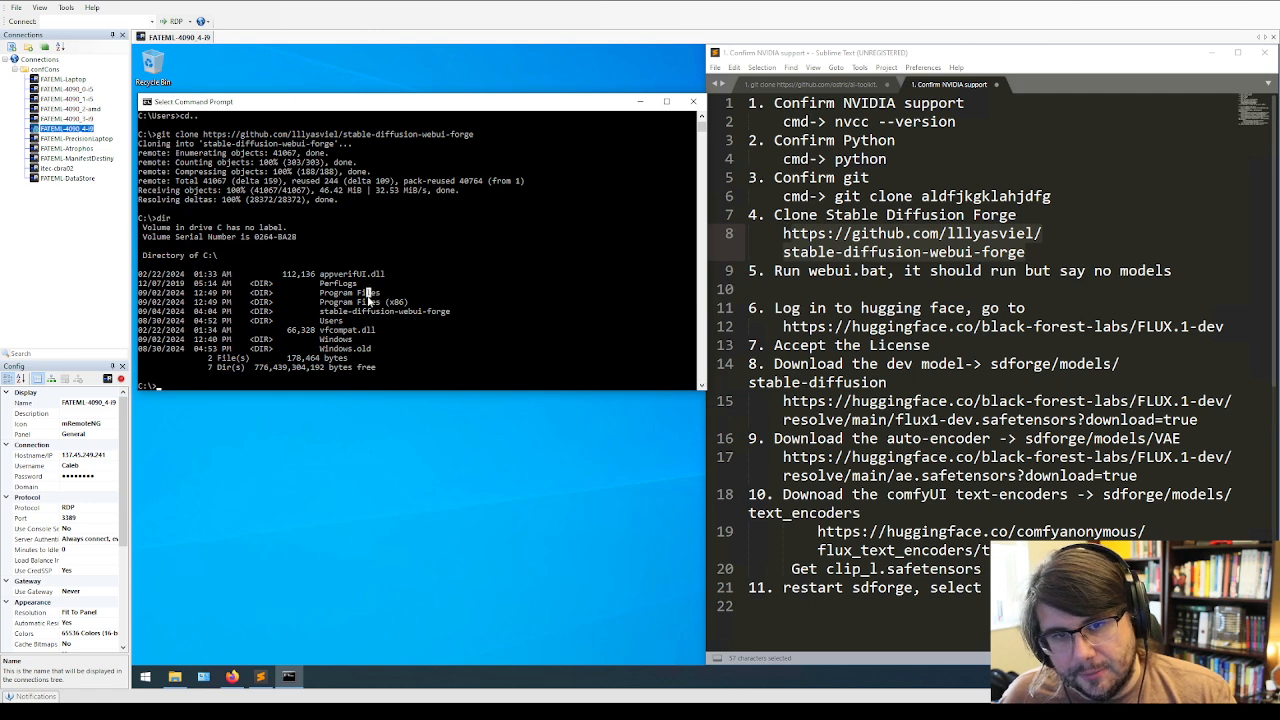
drag(321, 311, 467, 326)
click(450, 312)
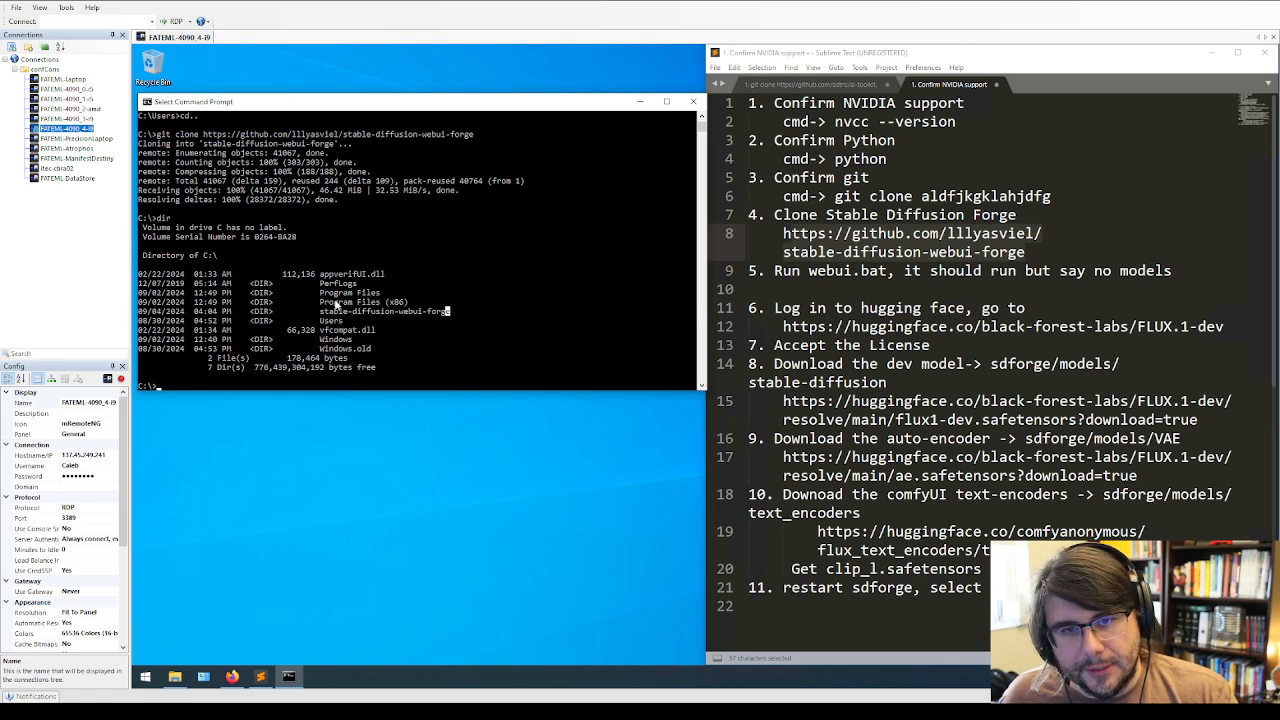
drag(320, 311, 458, 311)
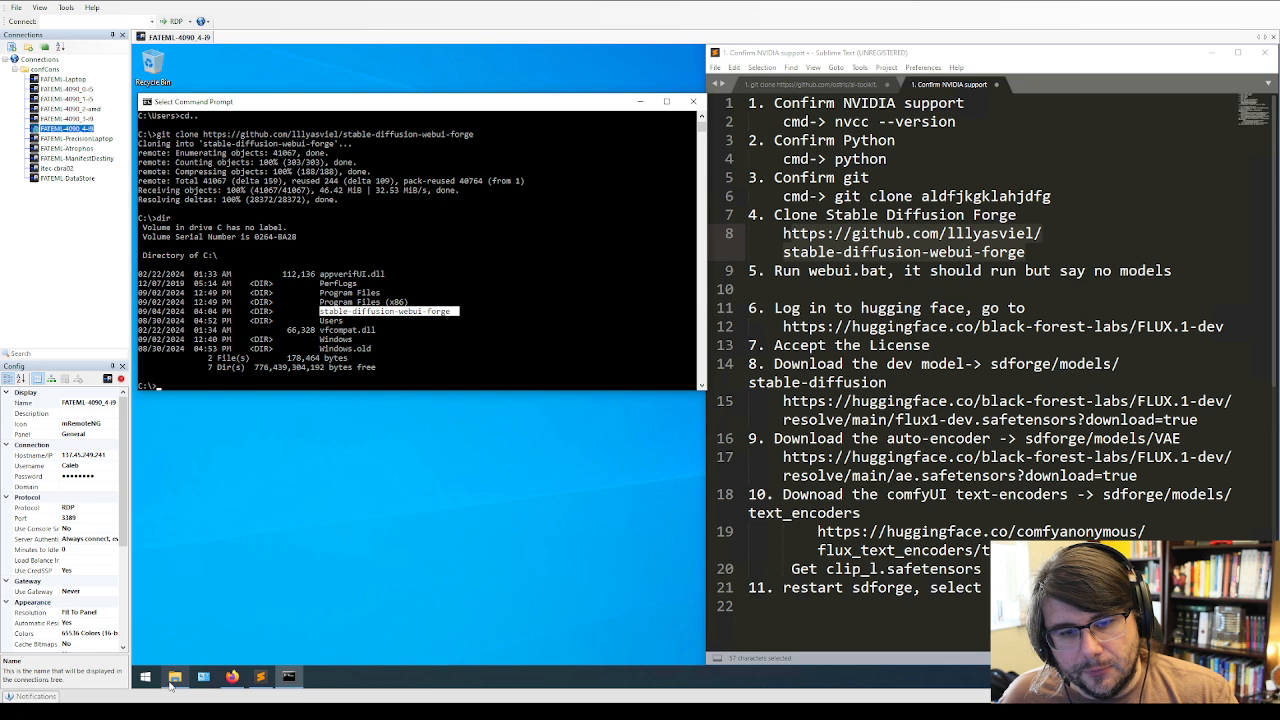
Switch to File Explorer, locate the cloned Forge folder on the C: drive, and look inside the user's home folder under Users.
click(174, 677)
double_click(415, 288)
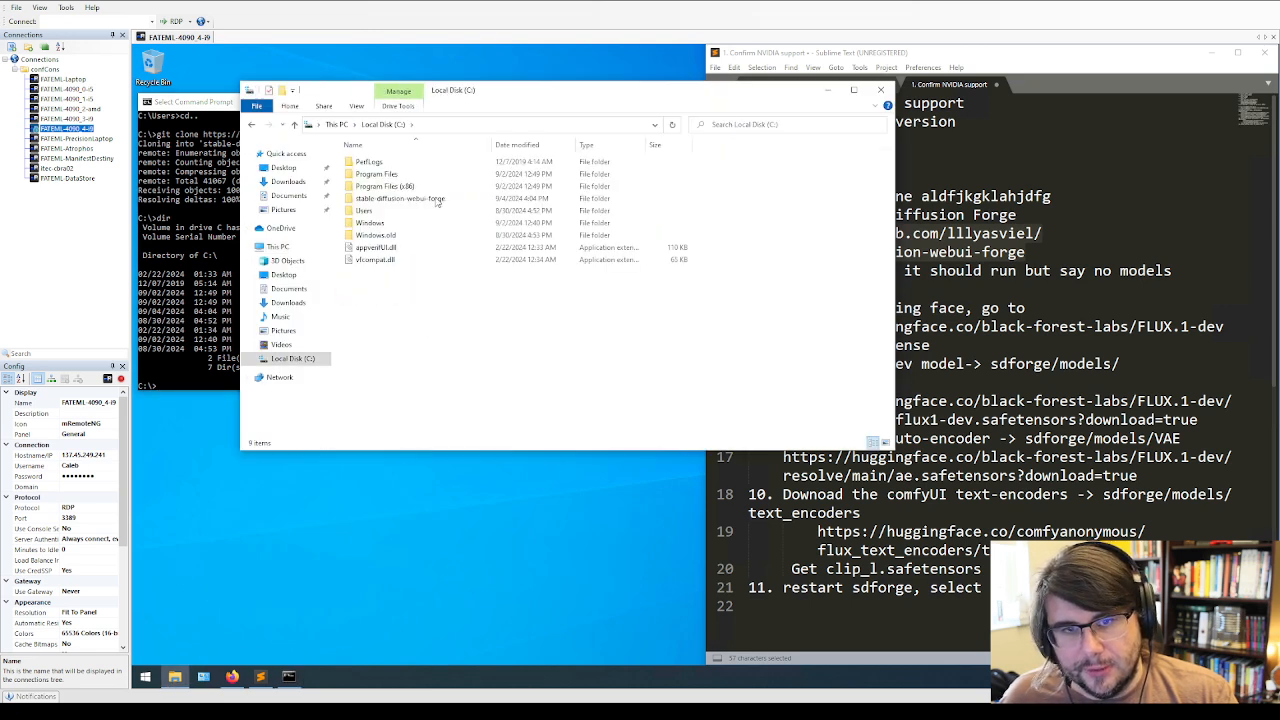
click(436, 200)
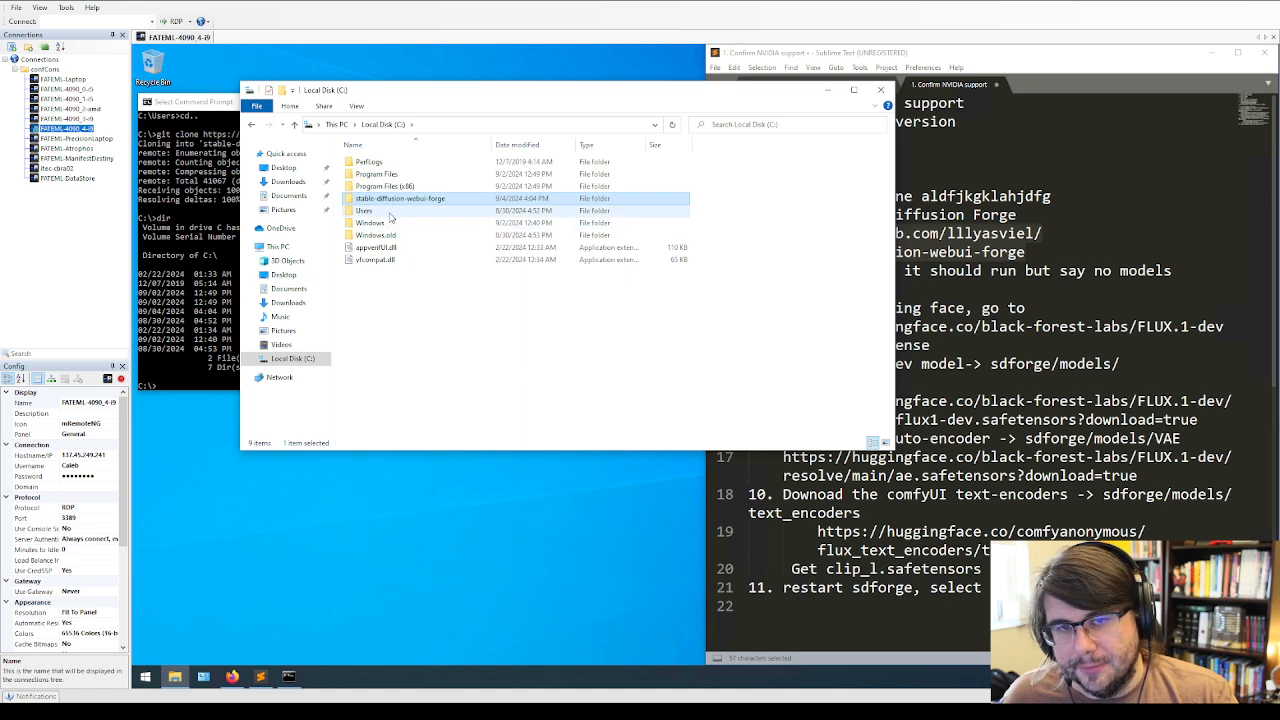
double_click(388, 211)
double_click(385, 163)
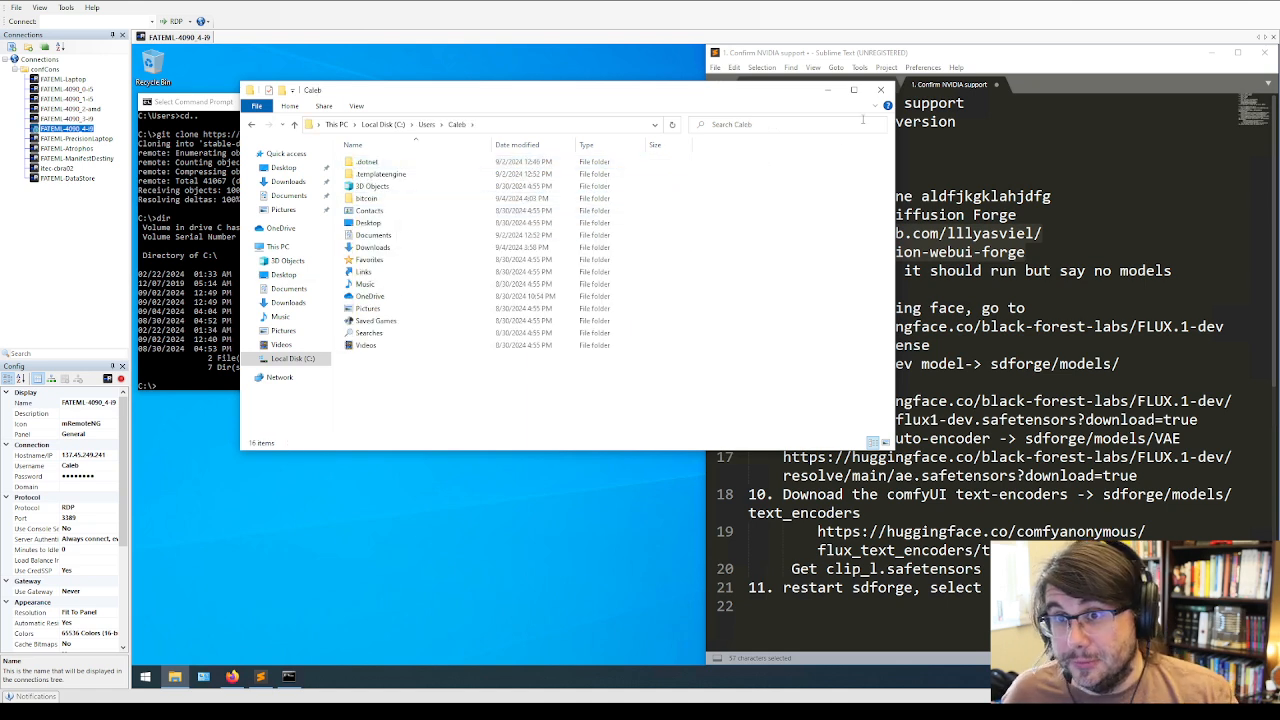
Go back to the root of the C: drive and open the stable-diffusion-webui-forge folder.
click(383, 124)
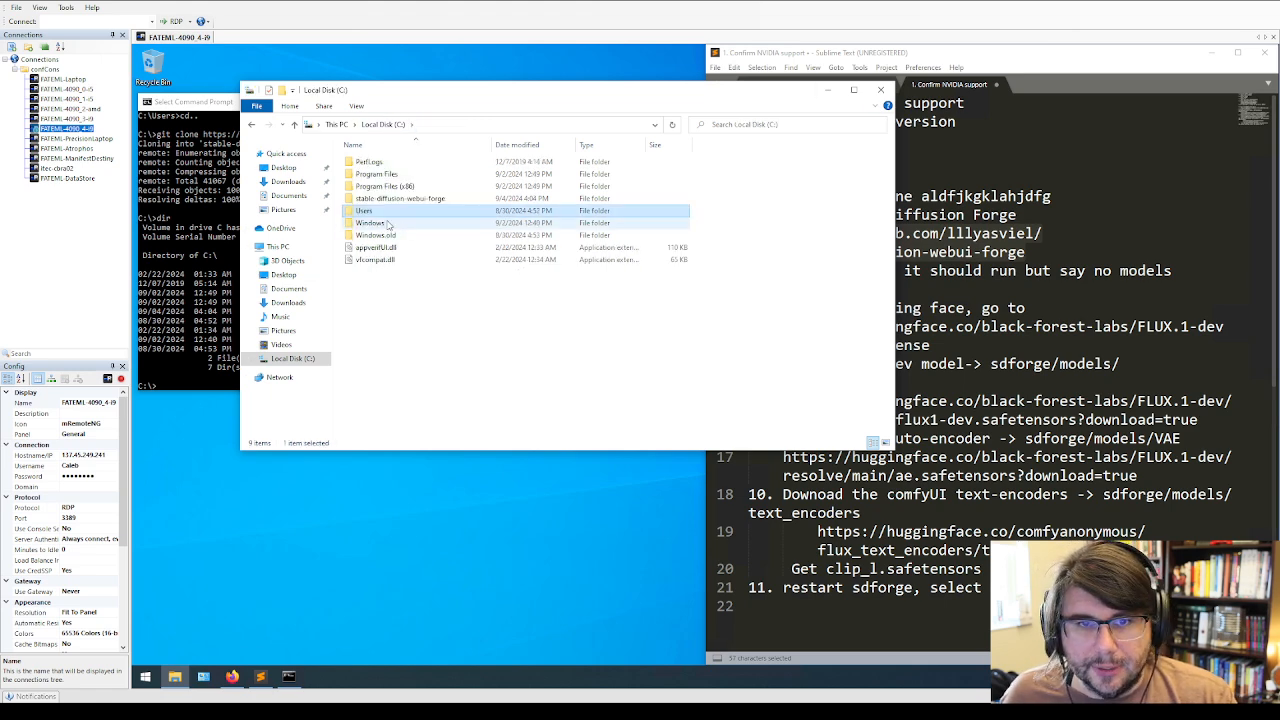
click(397, 200)
double_click(397, 199)
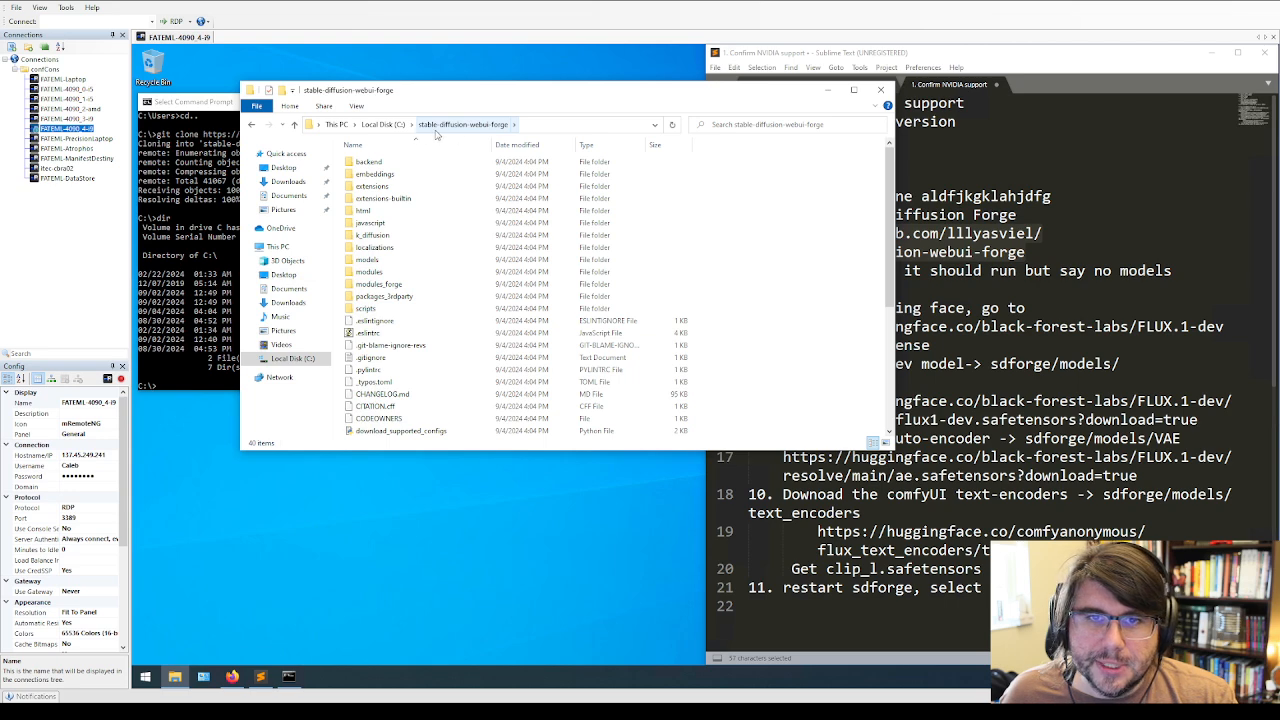
Minimize the Forge folder window and change the Command Prompt directory to stable-diffusion-webui-forge.
scroll(405, 340, down, 6)
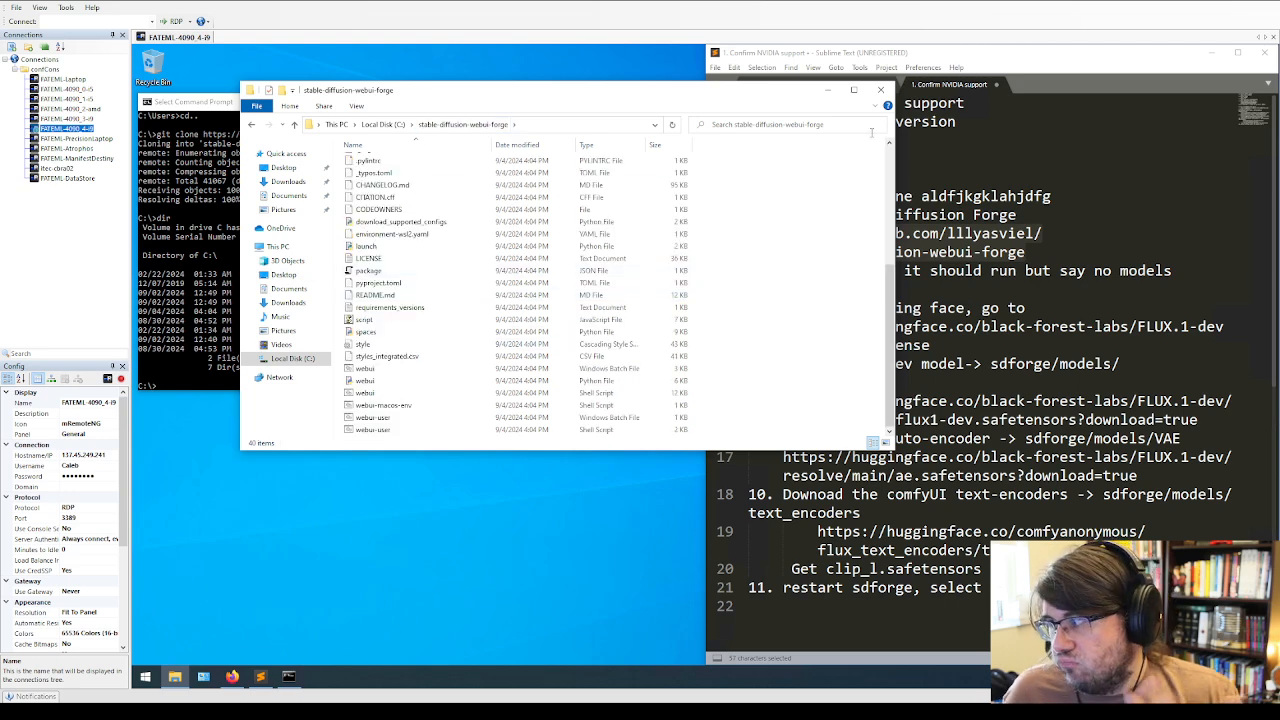
click(828, 91)
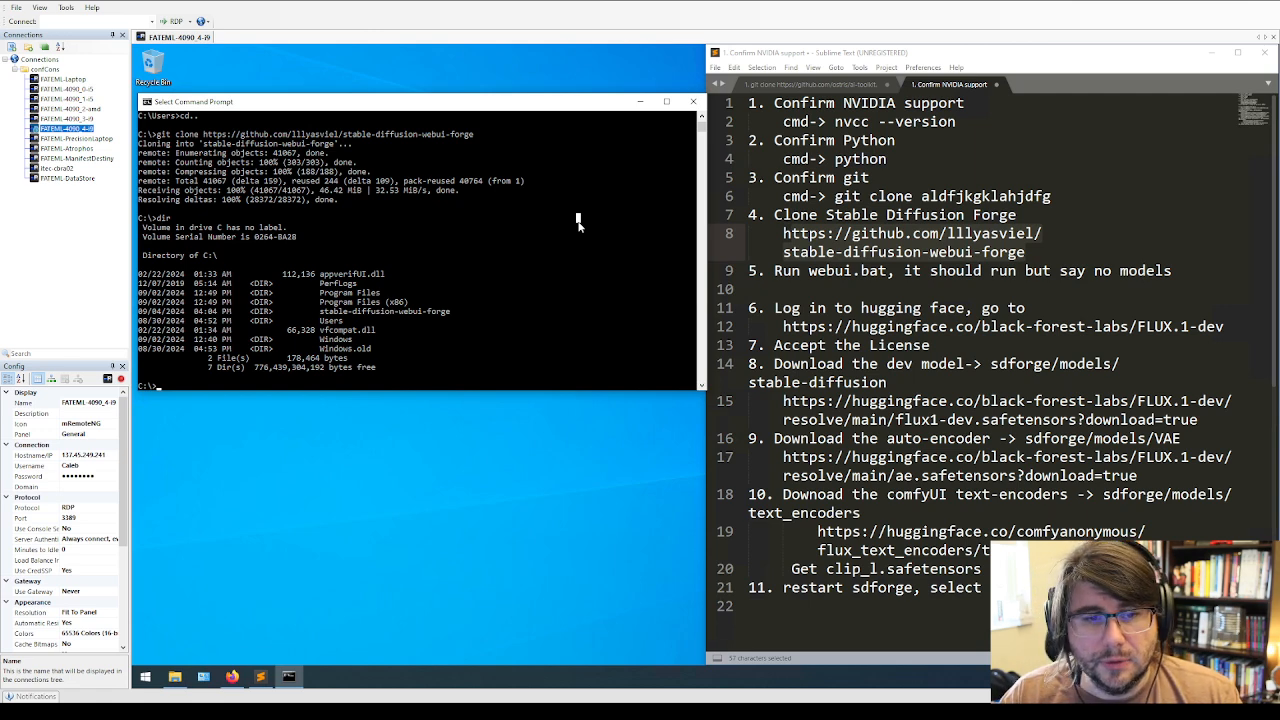
text(cd )
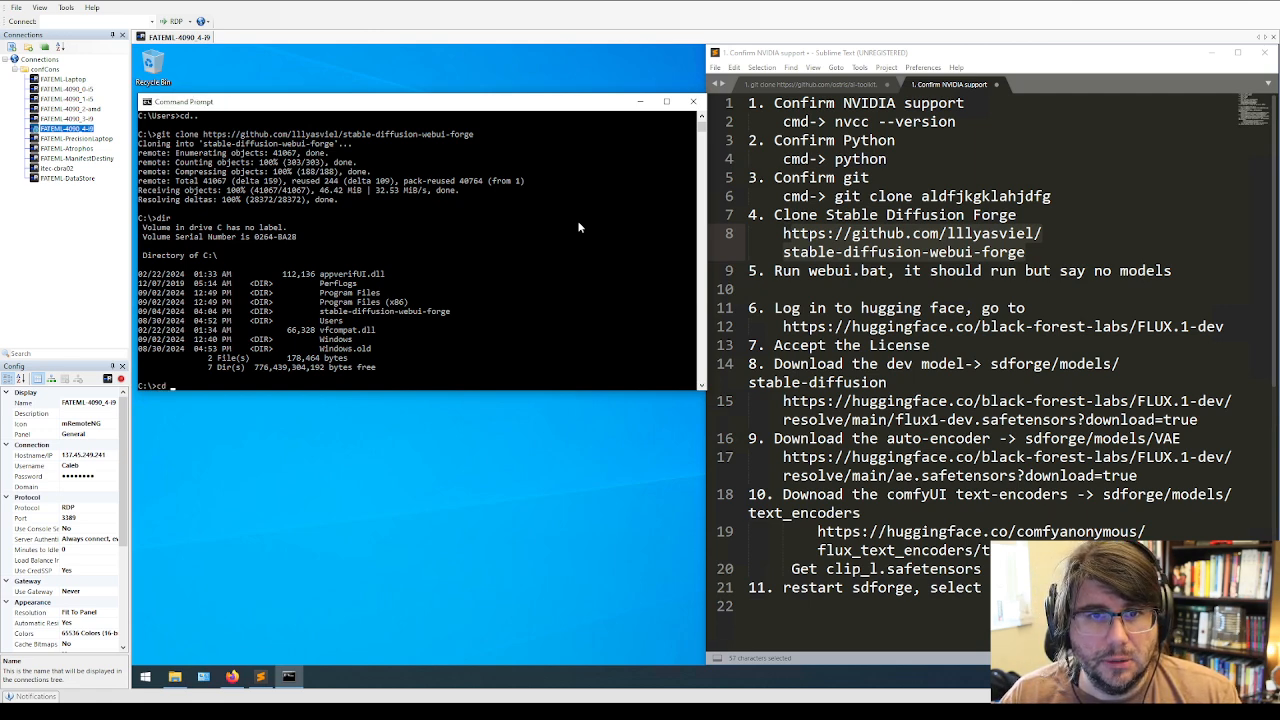
text(stable-diffusion-)
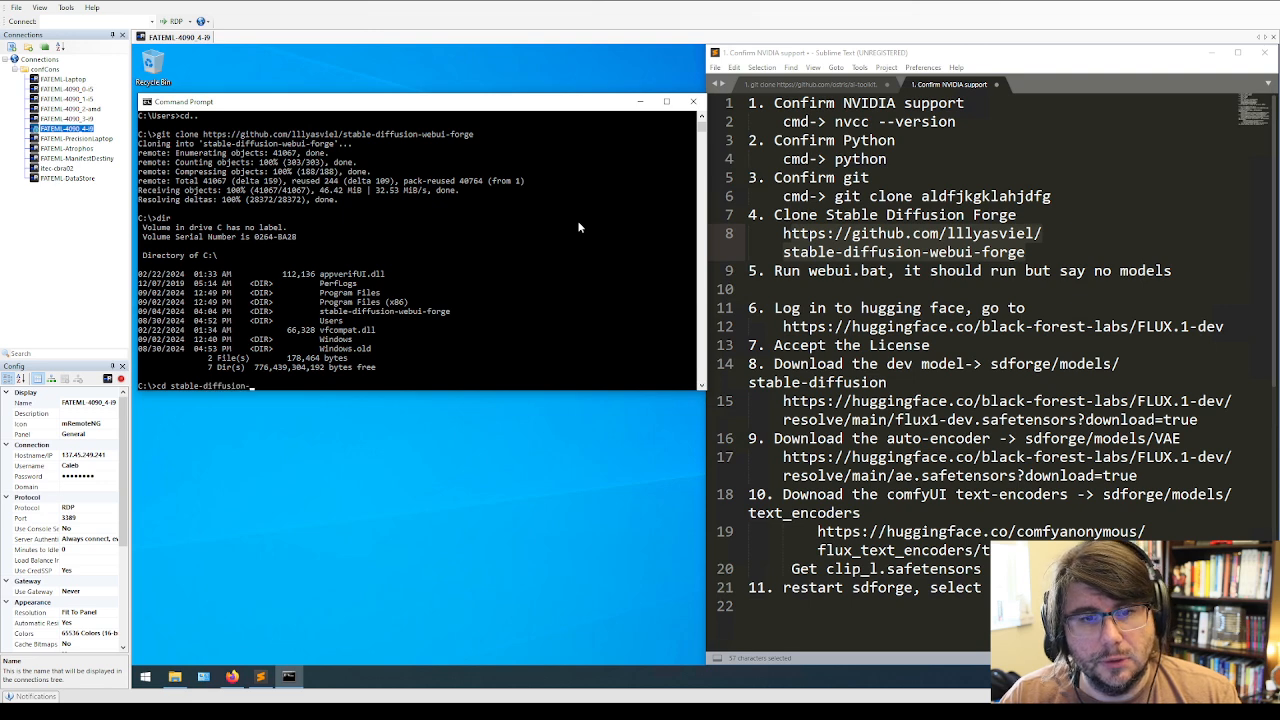
text(webui-forge)
key(Return)
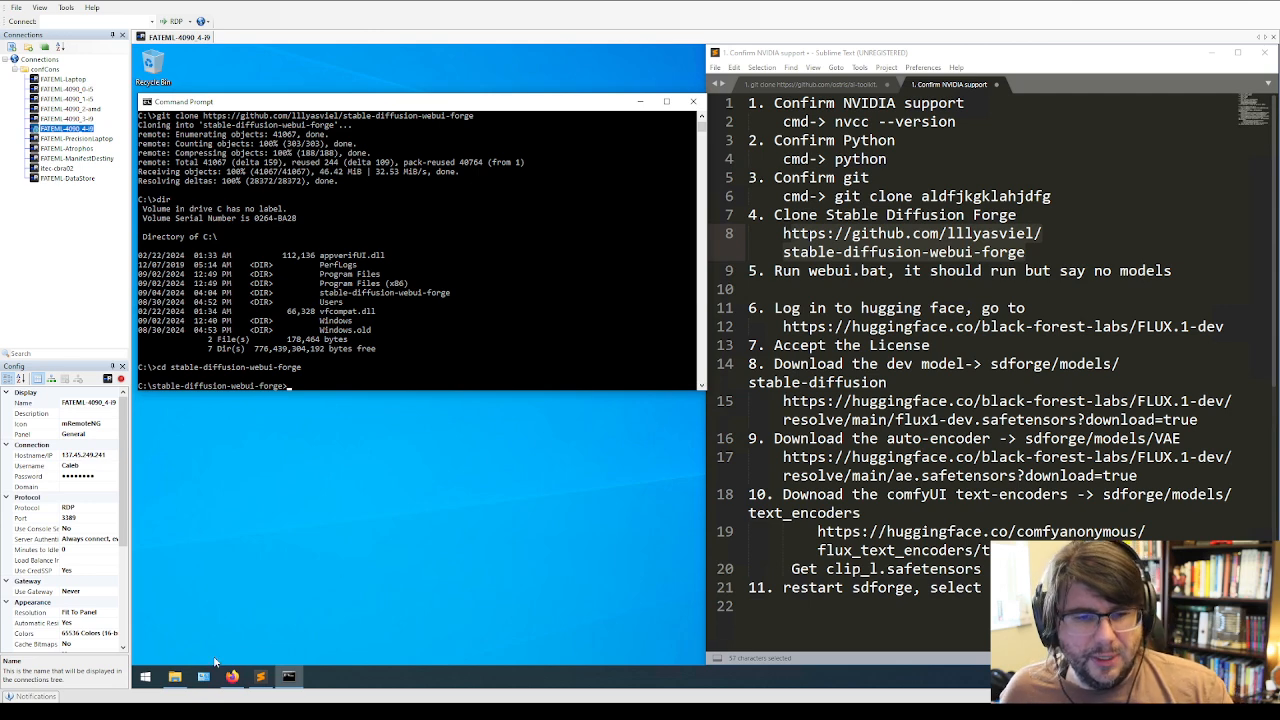
Run webui.bat from the Forge directory in the Command Prompt, clearing any text selection so the install keeps running.
text(webui.bat)
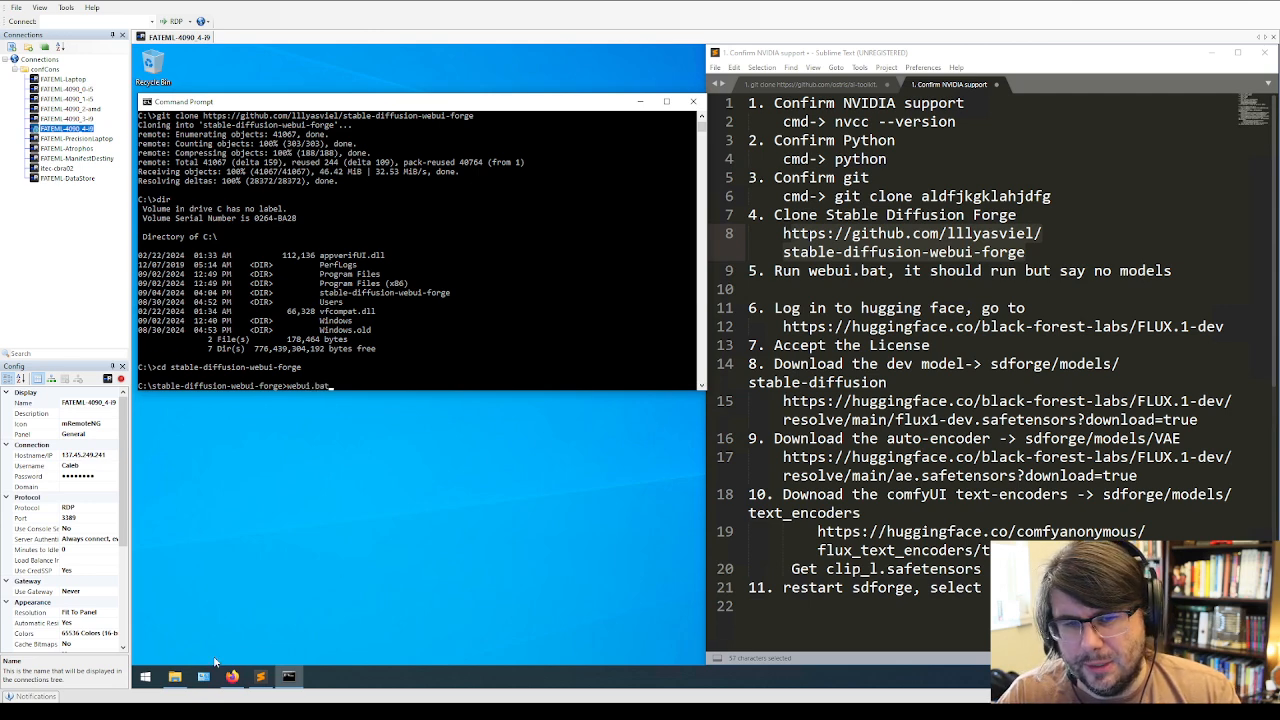
key(Return)
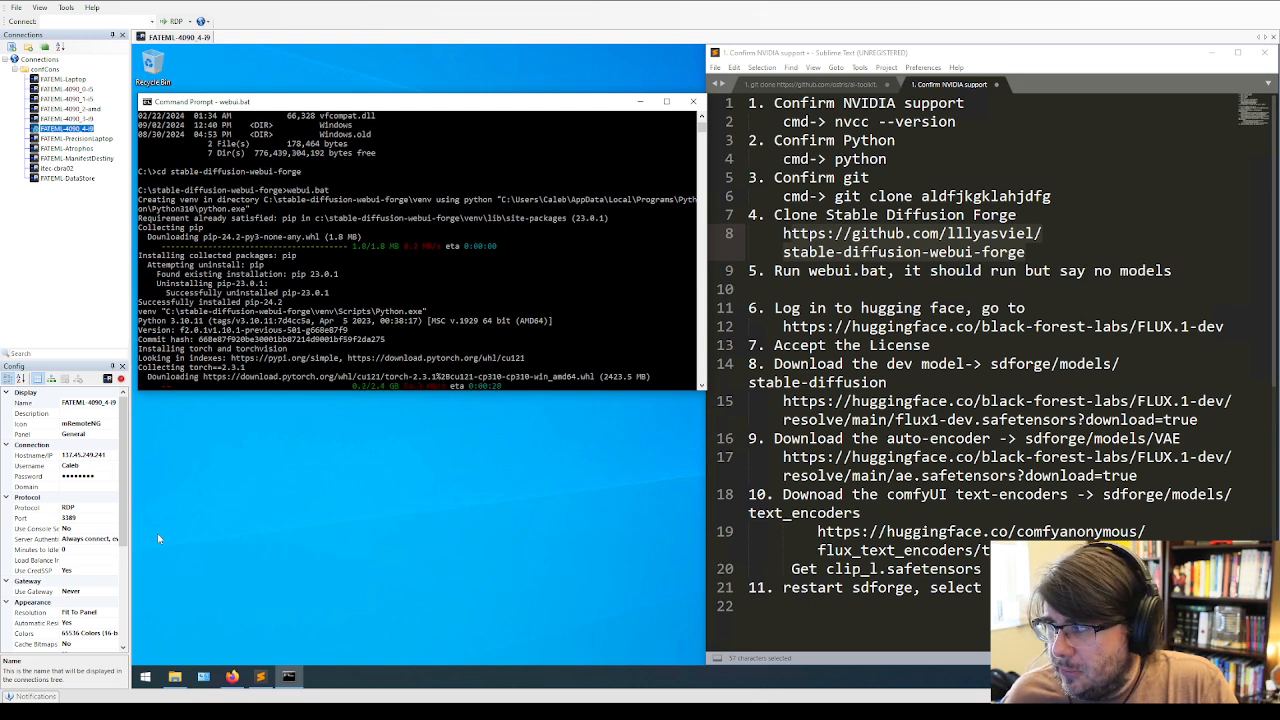
click(276, 377)
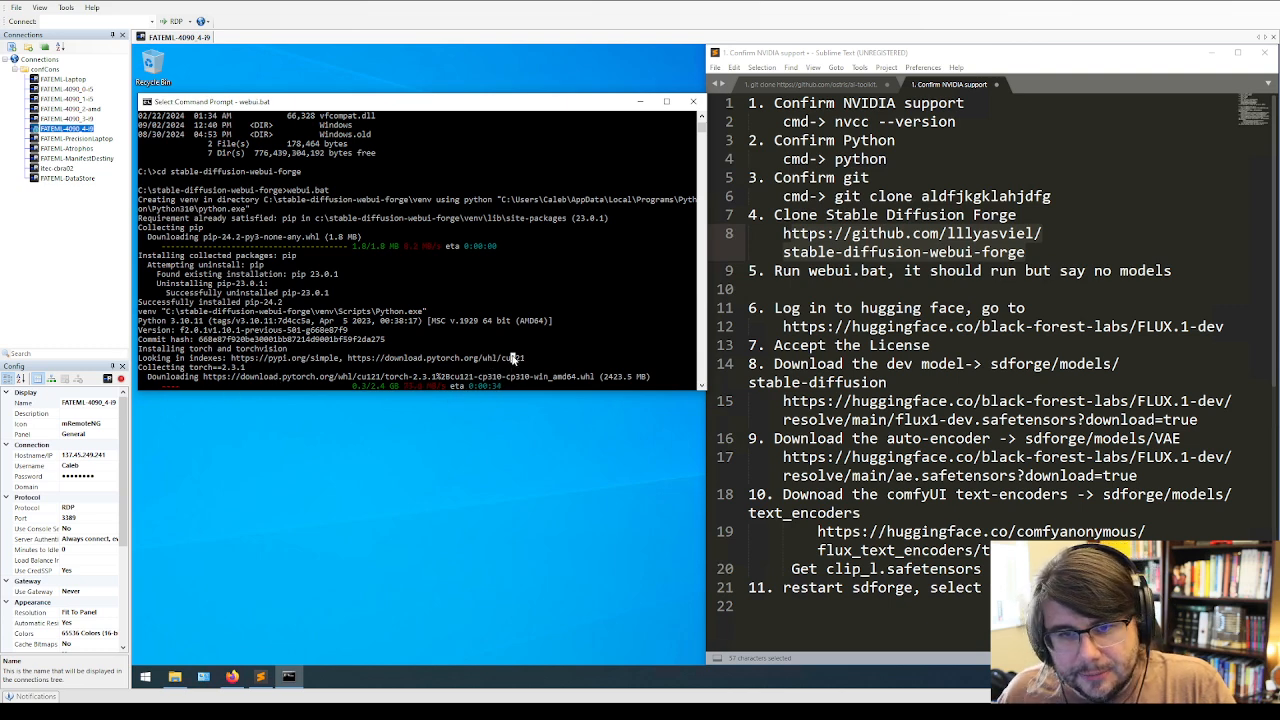
key(Escape)
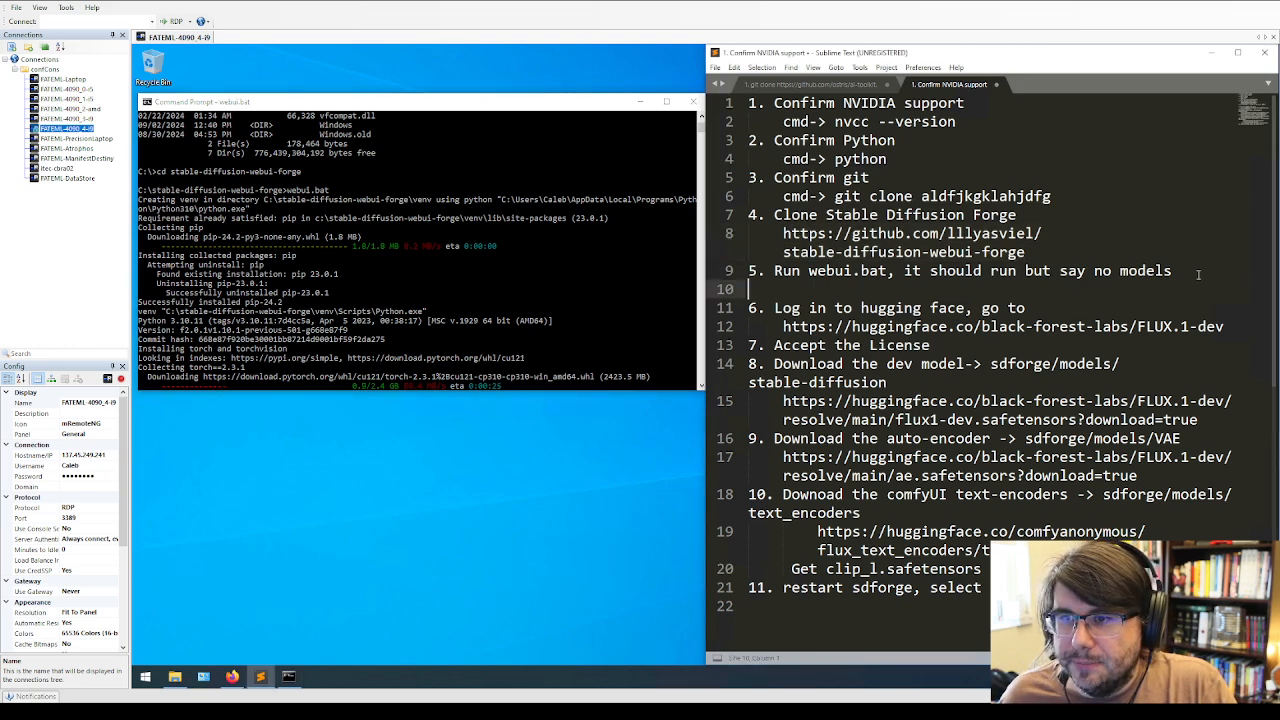
Highlight steps 4 and 5 in the setup notes, followed by steps 6 and 7 on the Hugging Face login and license.
drag(1172, 270, 748, 214)
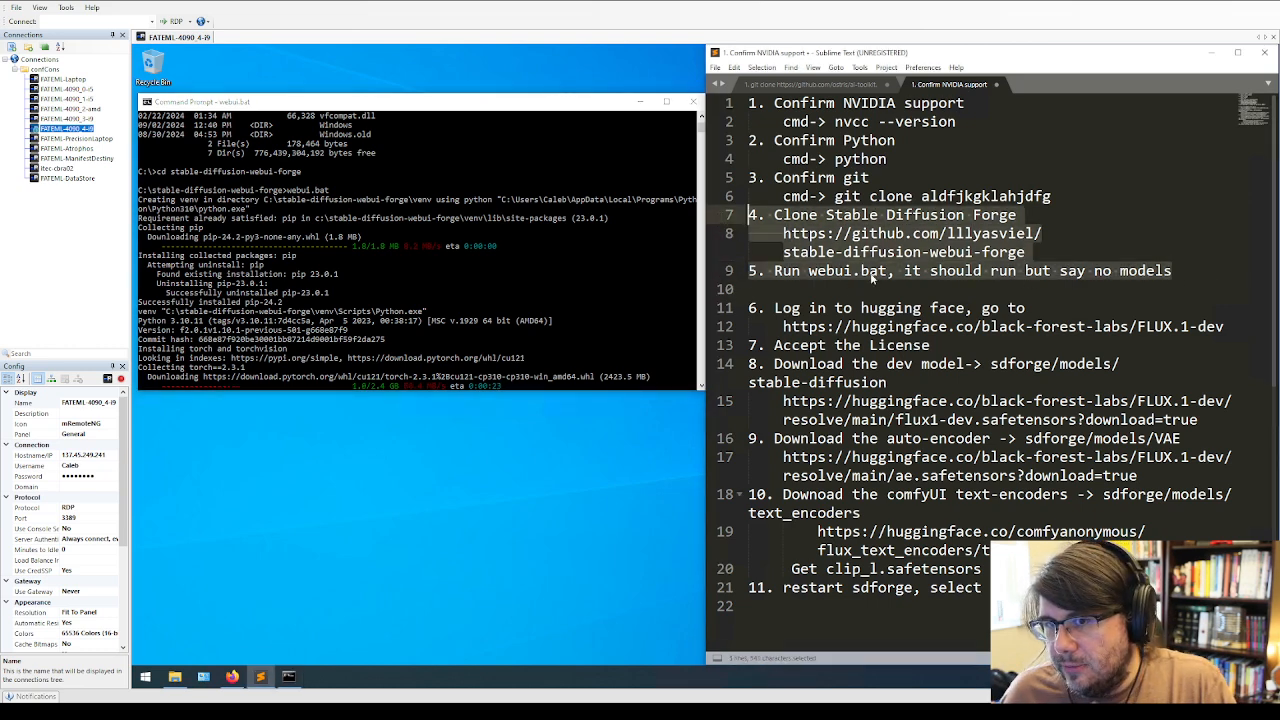
click(878, 271)
drag(750, 313, 1000, 344)
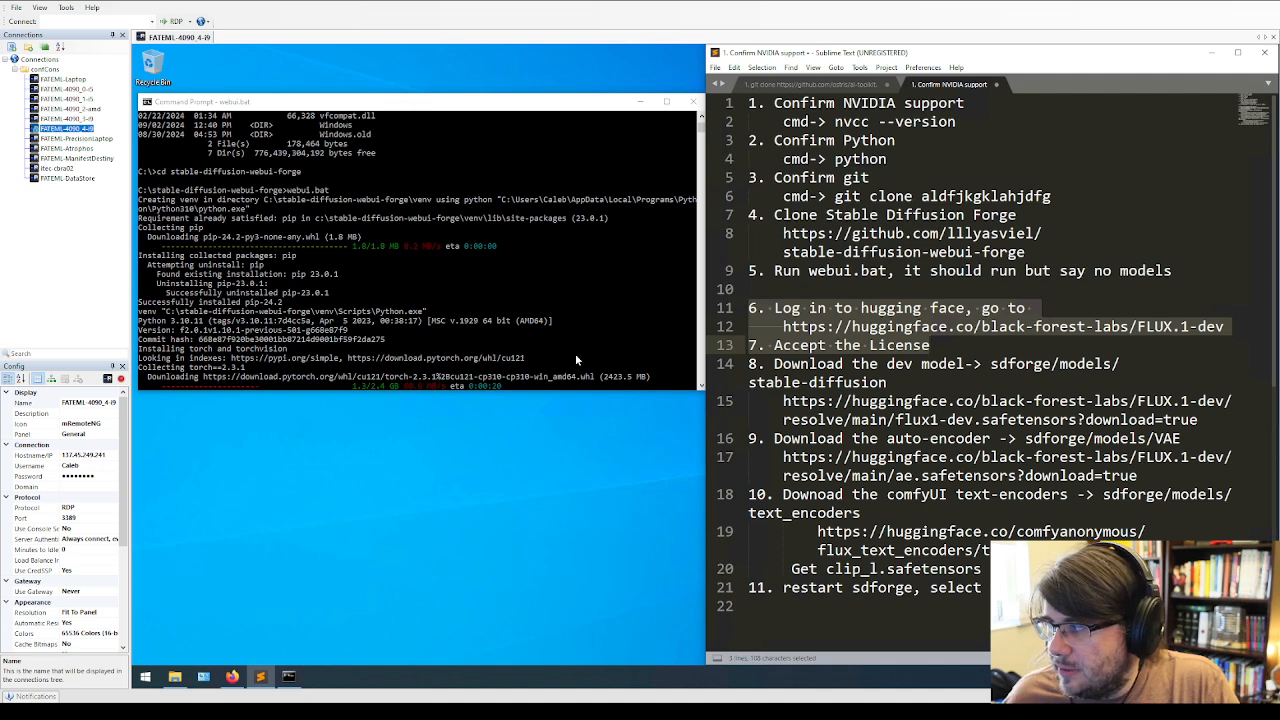
Switch to Firefox, close the Black Forest Labs website, and show the Hugging Face FLUX.1-dev files page in a maximized window.
click(231, 677)
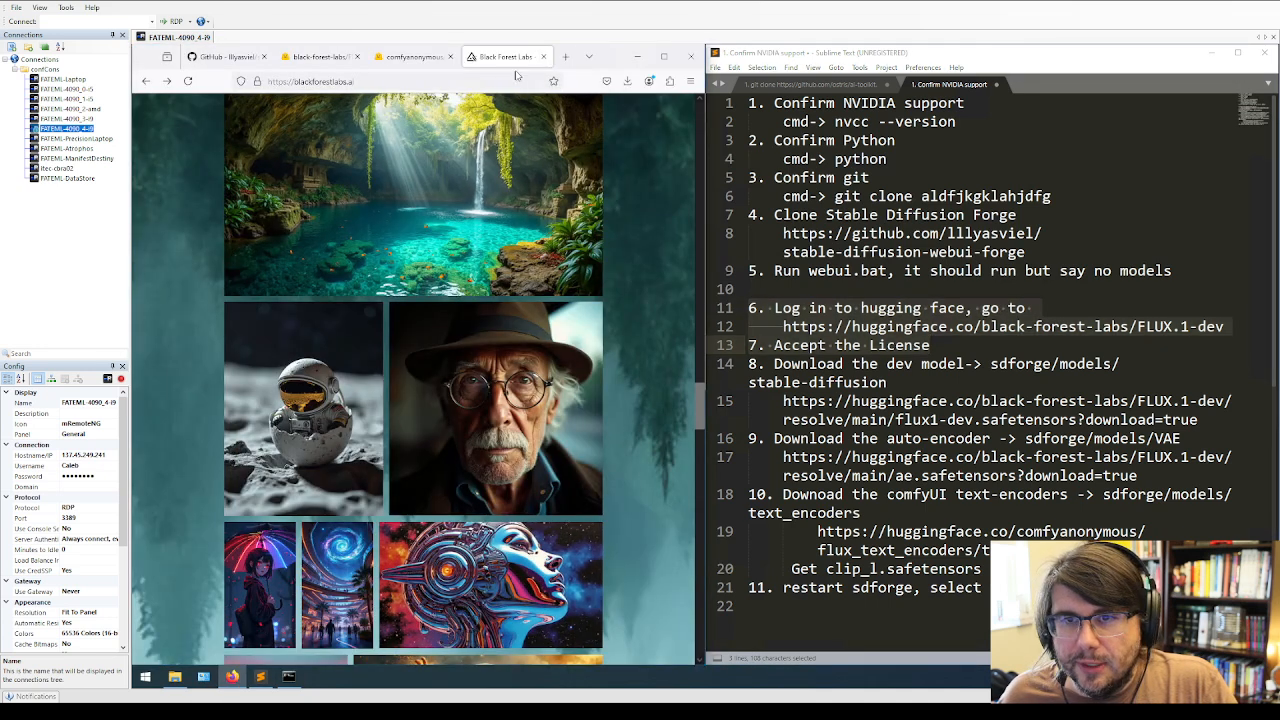
click(543, 56)
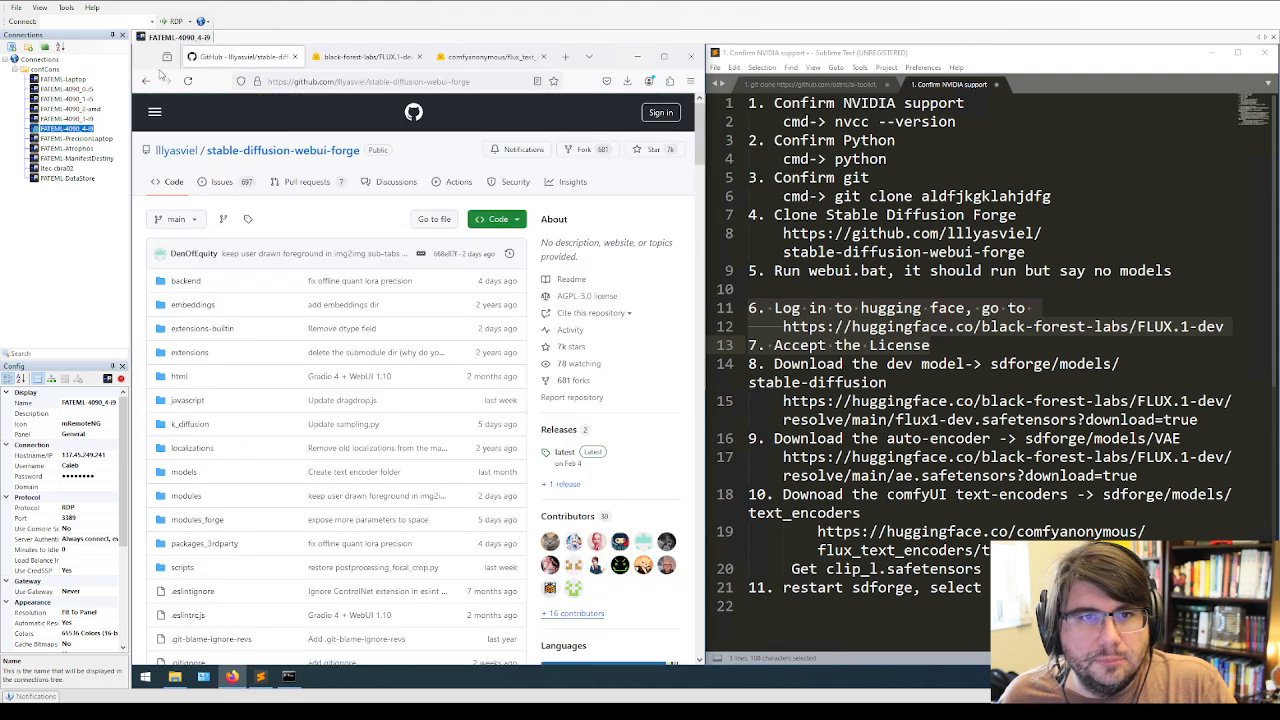
mouse_move(392, 57)
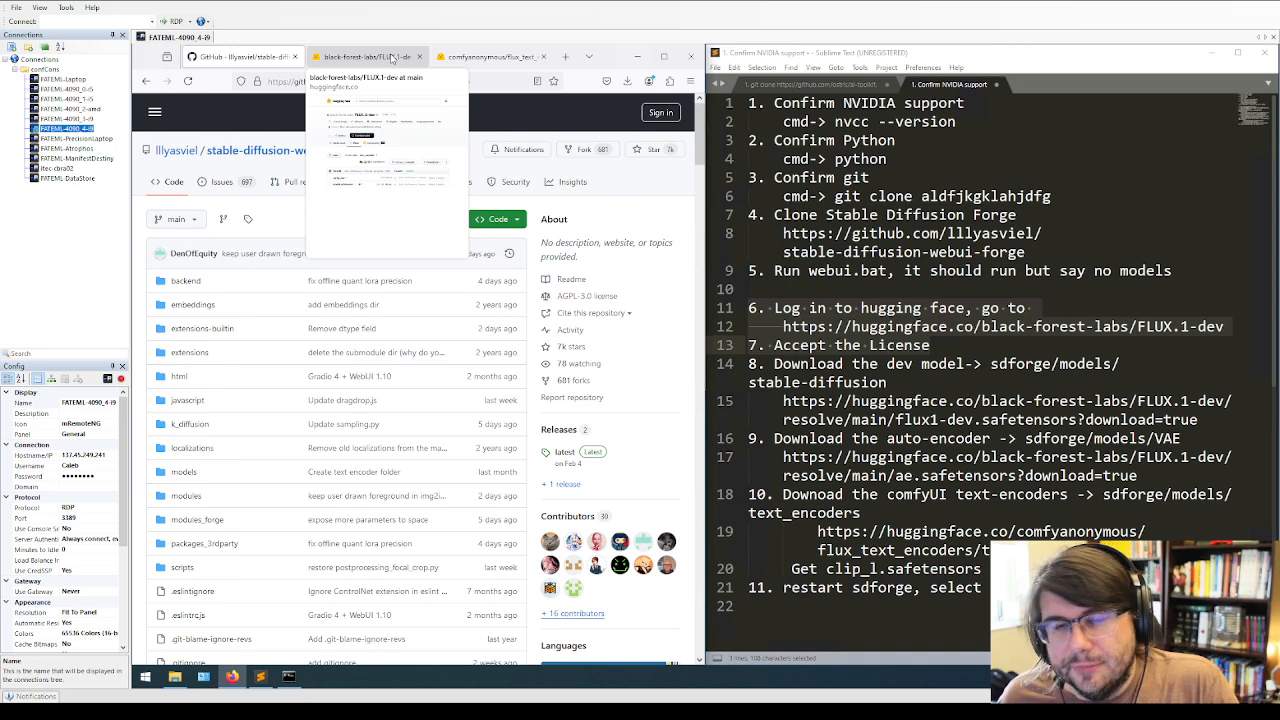
click(392, 57)
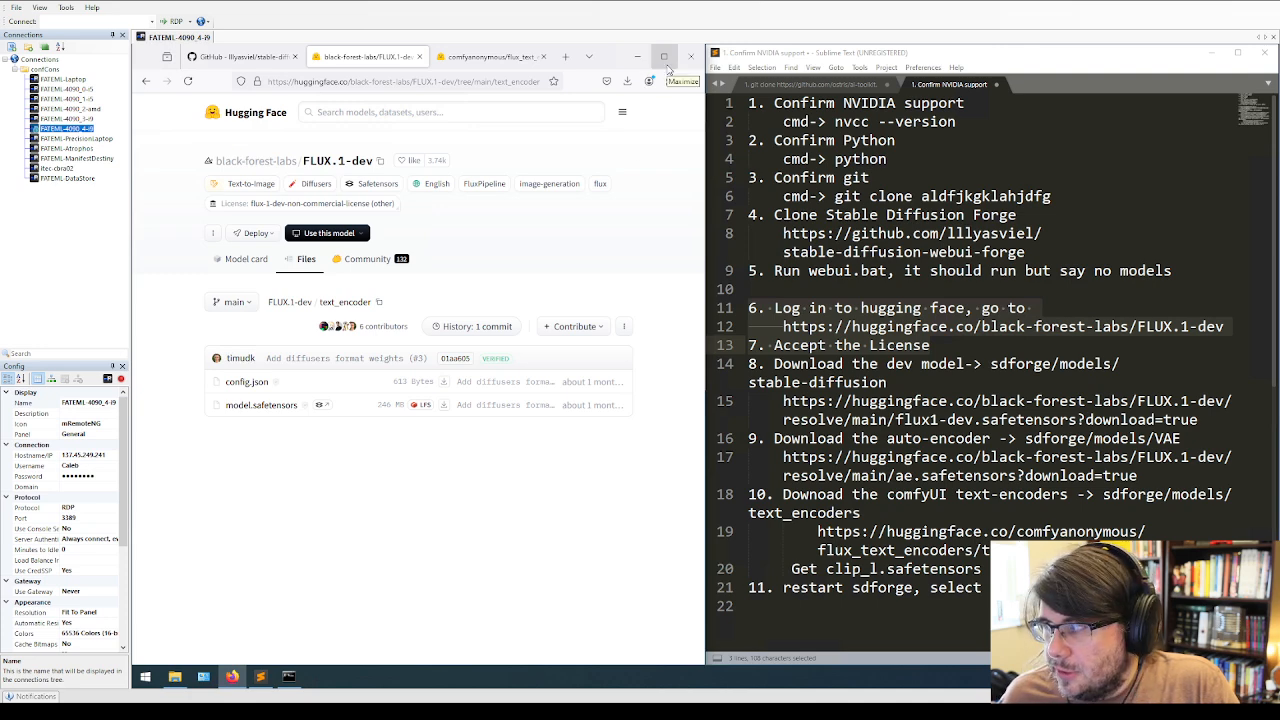
click(663, 57)
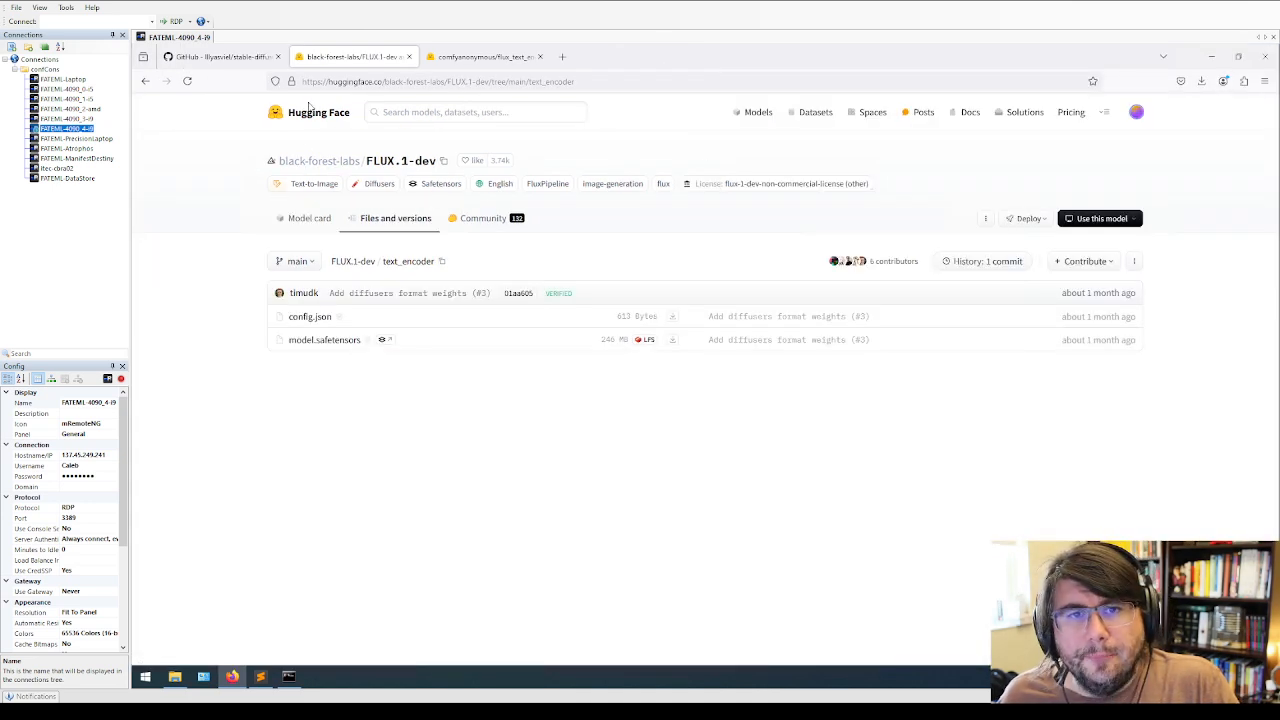
Go to the Hugging Face home page, browse its models, and open black-forest-labs/FLUX.1-dev.
click(341, 117)
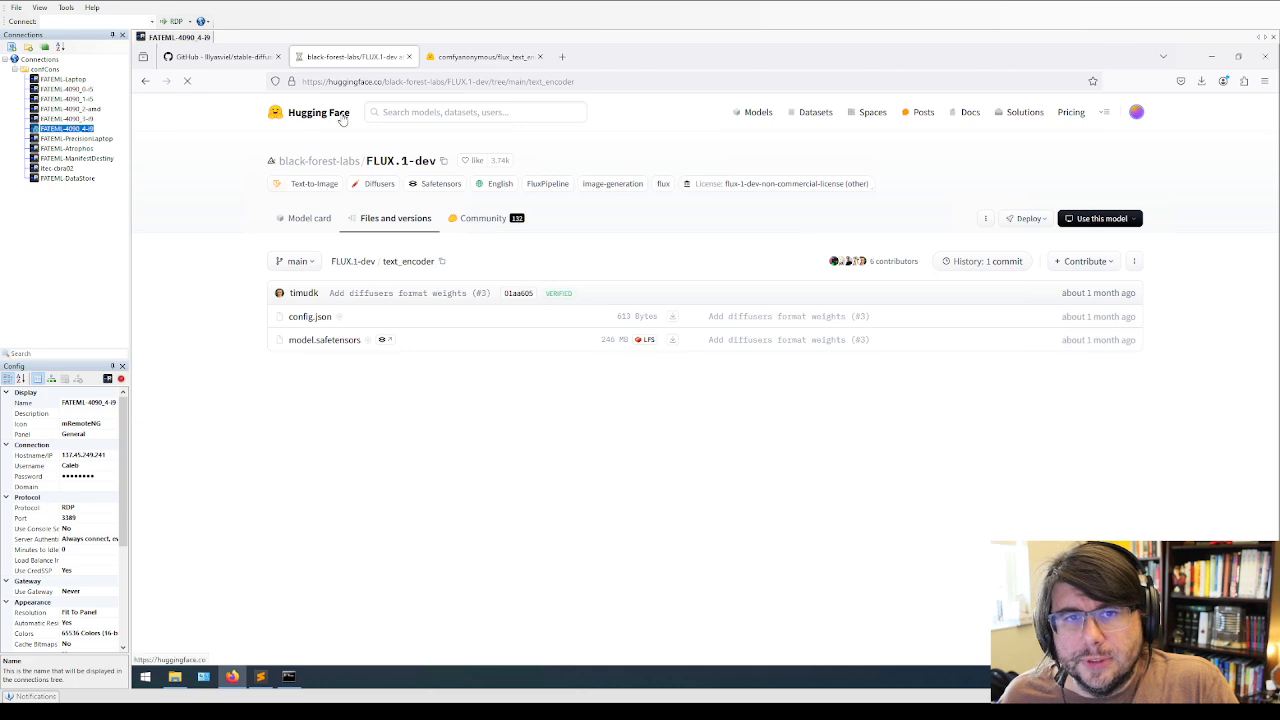
click(767, 115)
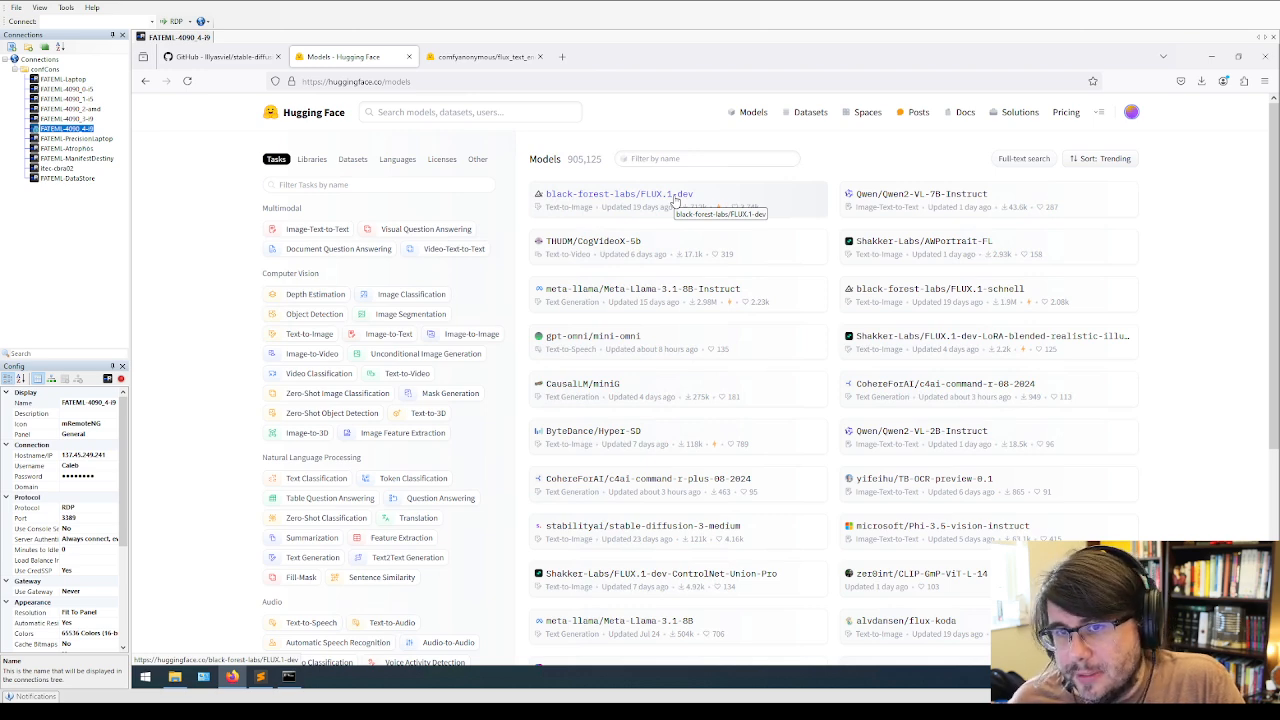
click(632, 200)
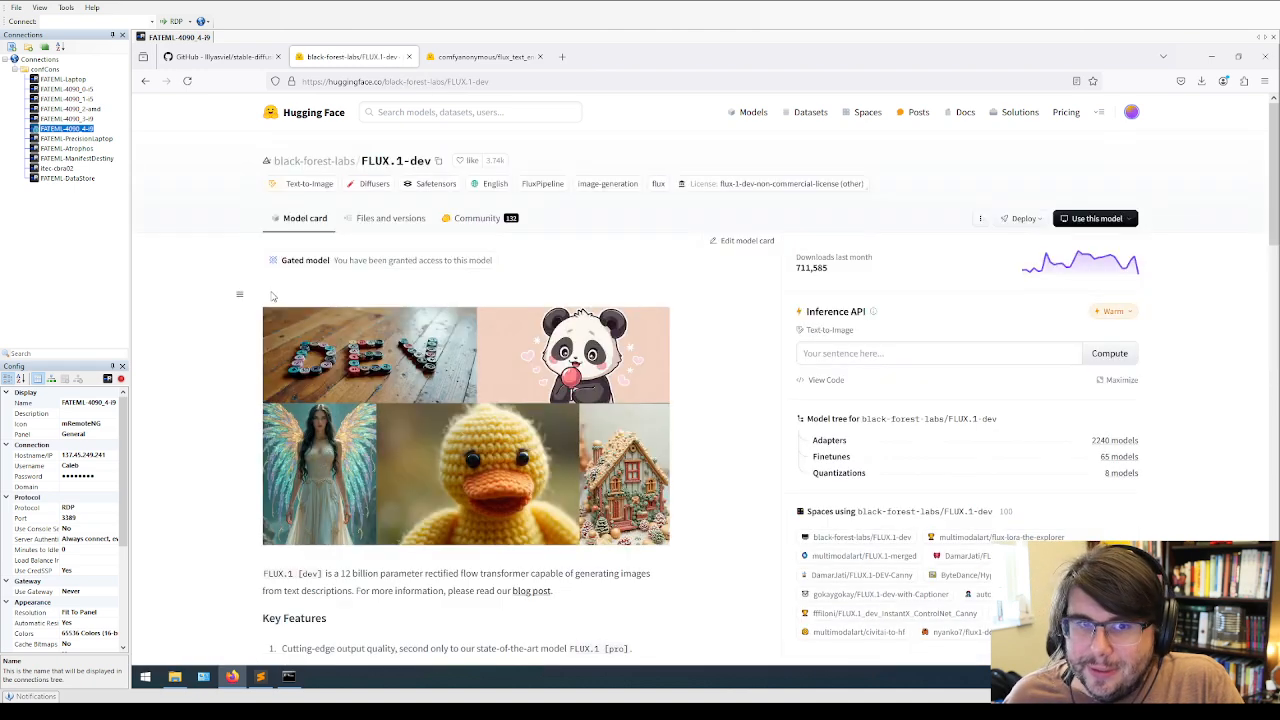
Enlarge the FLUX.1-dev page to 130% and highlight the gated model access notice on the model card.
drag(282, 262, 498, 277)
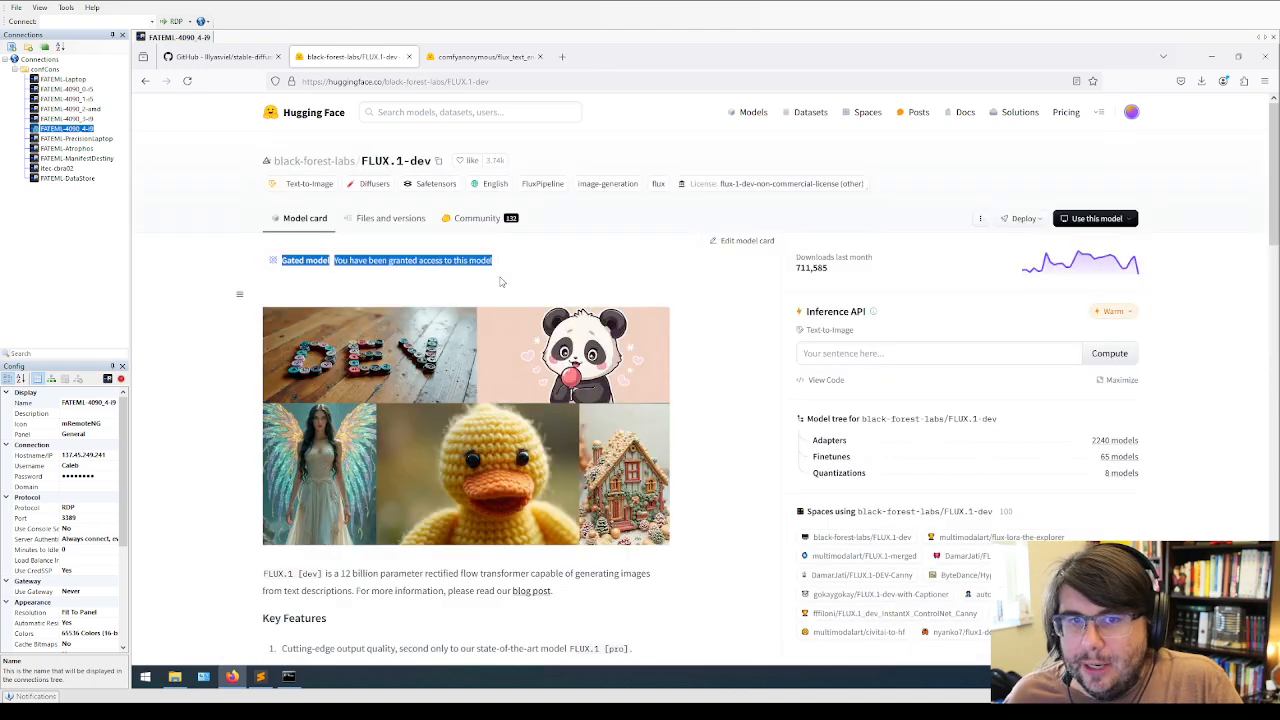
key(ctrl+plus)
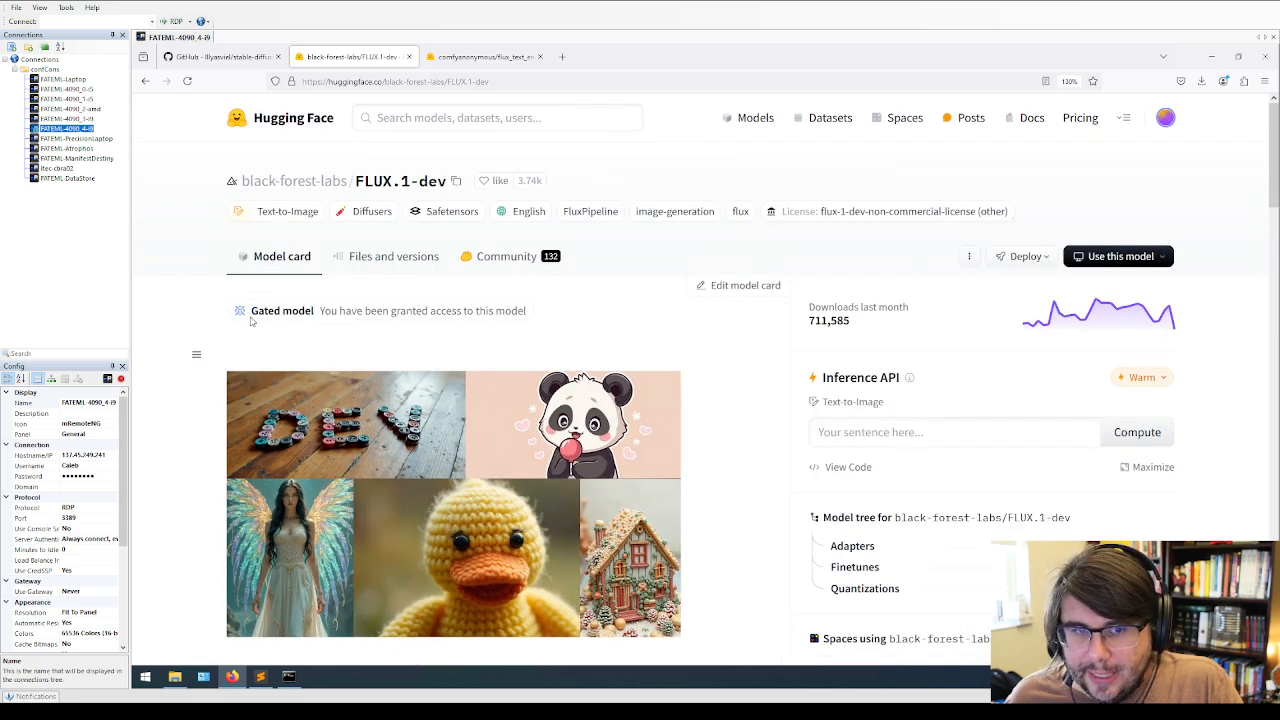
drag(235, 311, 526, 311)
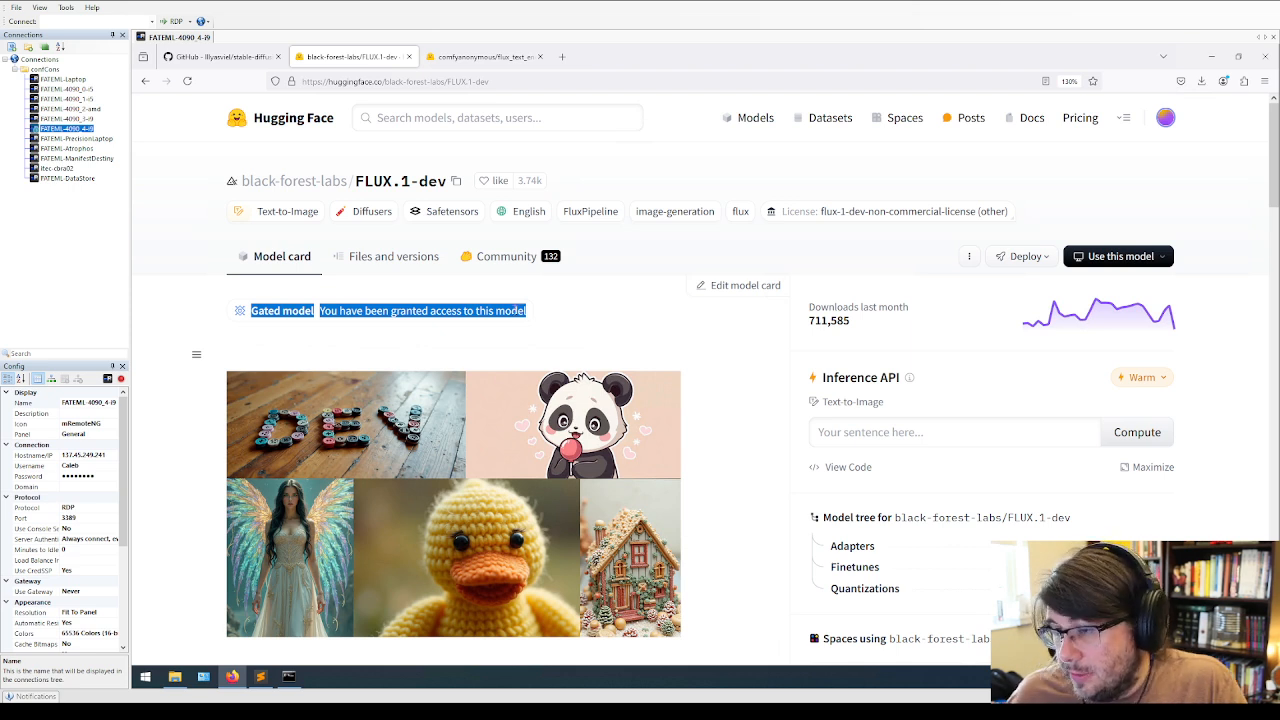
click(368, 352)
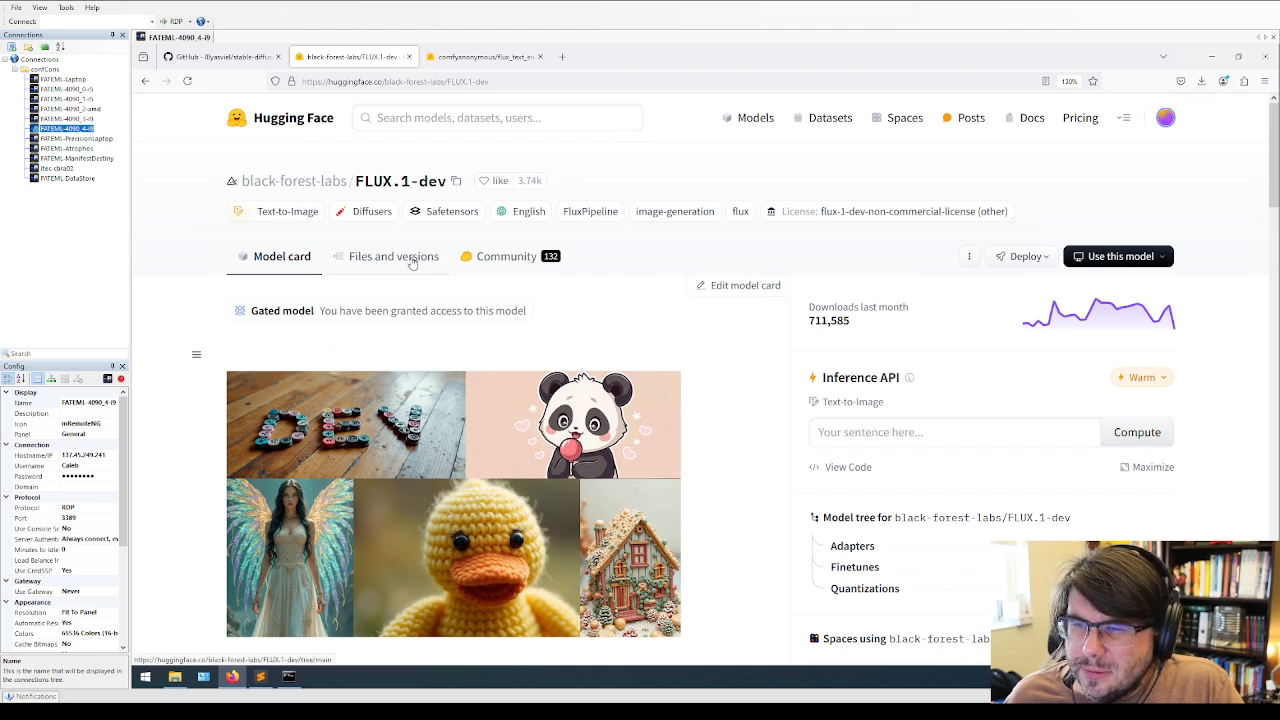
Open the Black Forest Labs organization page and look at its FLUX.1 [Schnell] space and model entries.
click(322, 182)
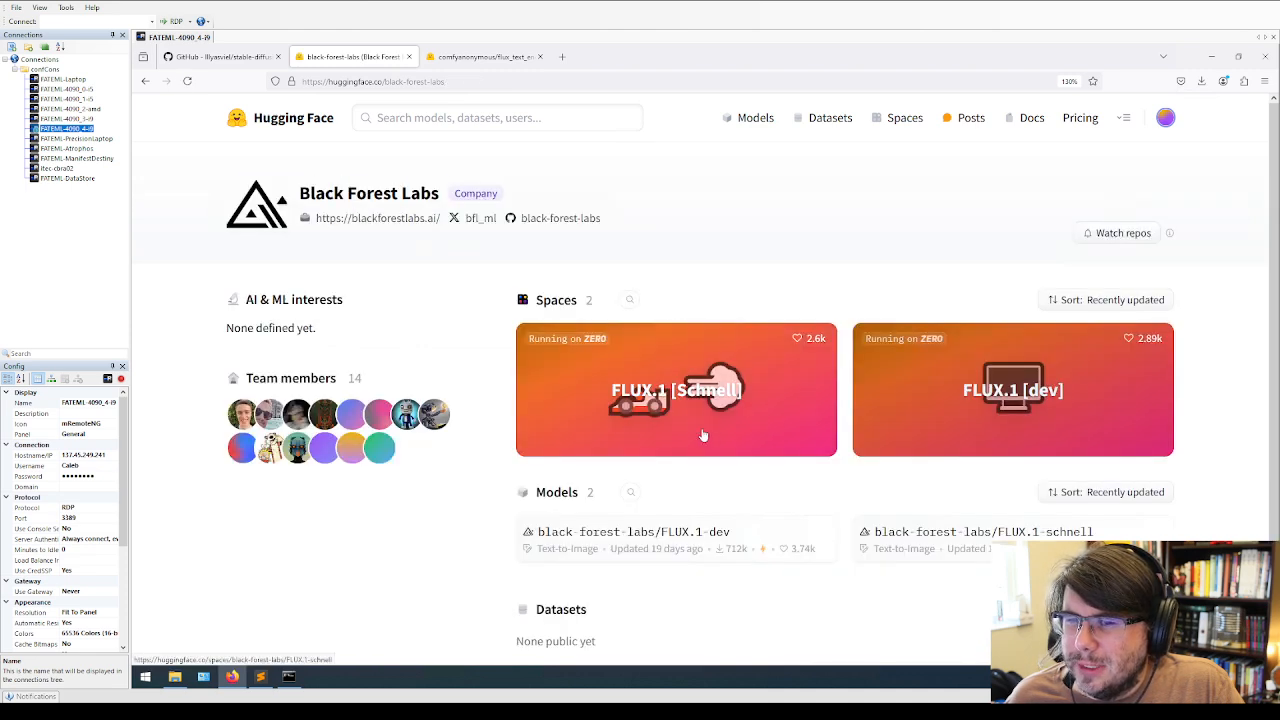
click(688, 400)
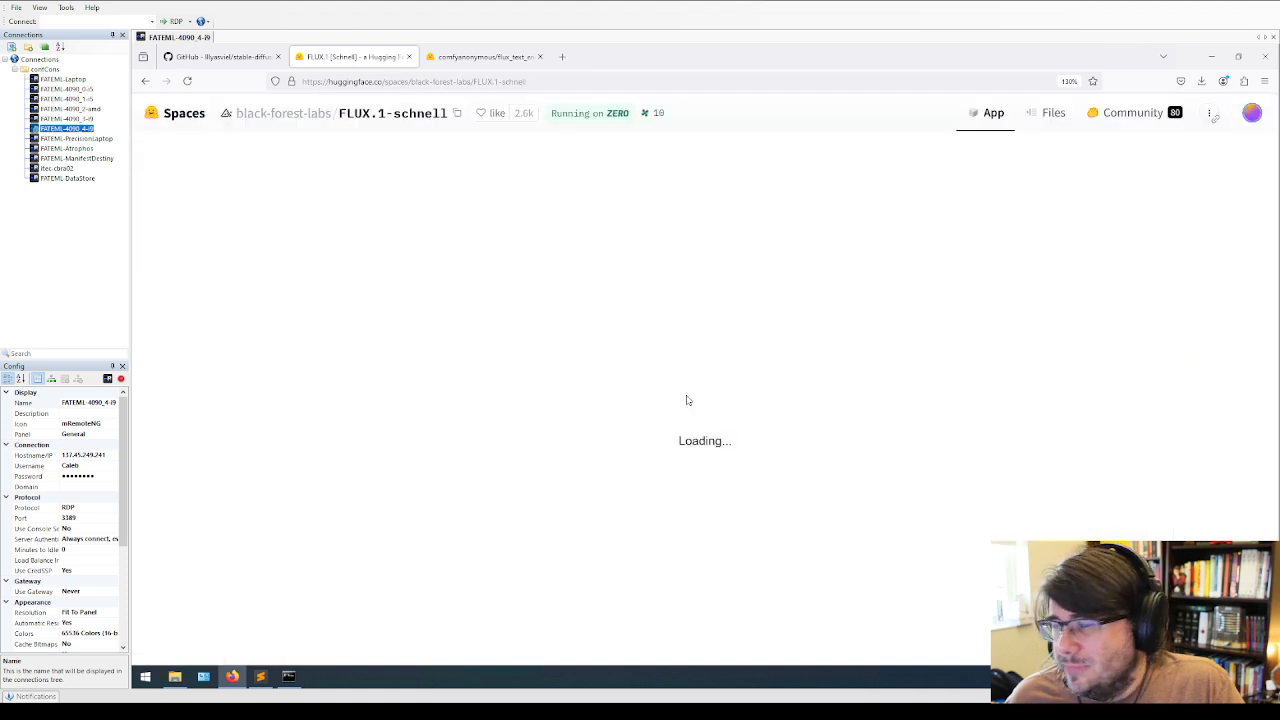
click(145, 81)
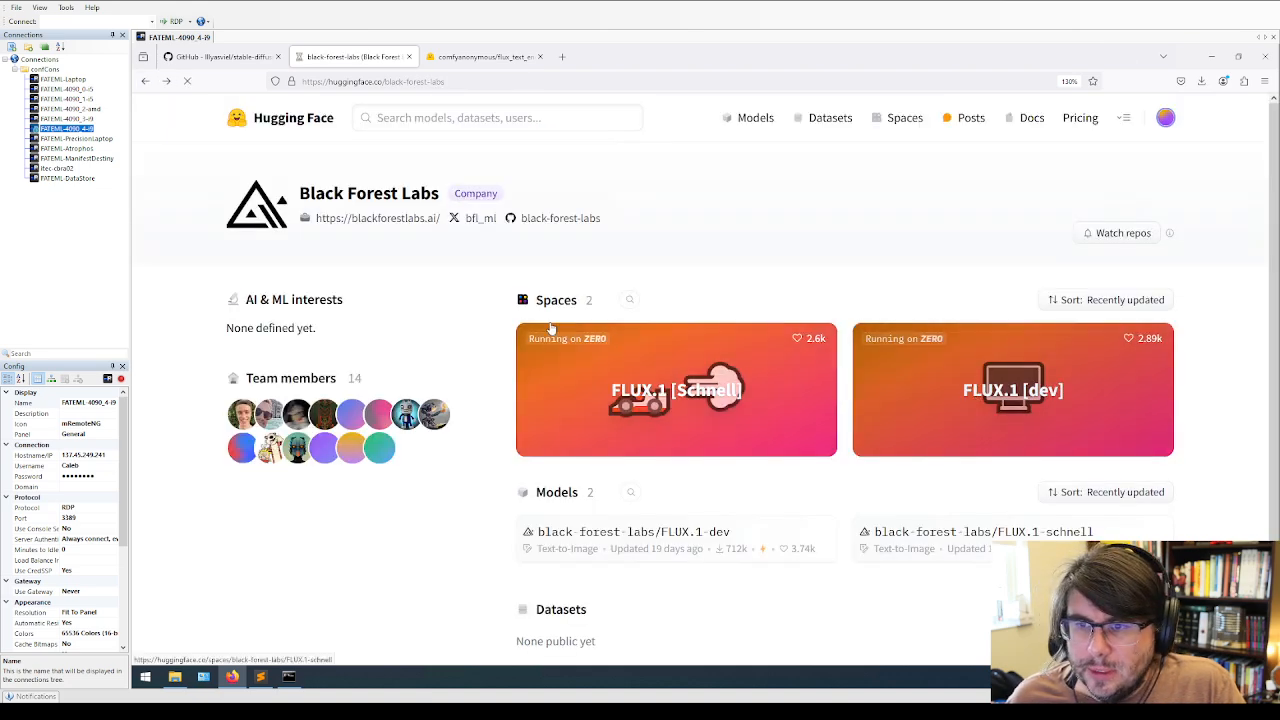
click(550, 327)
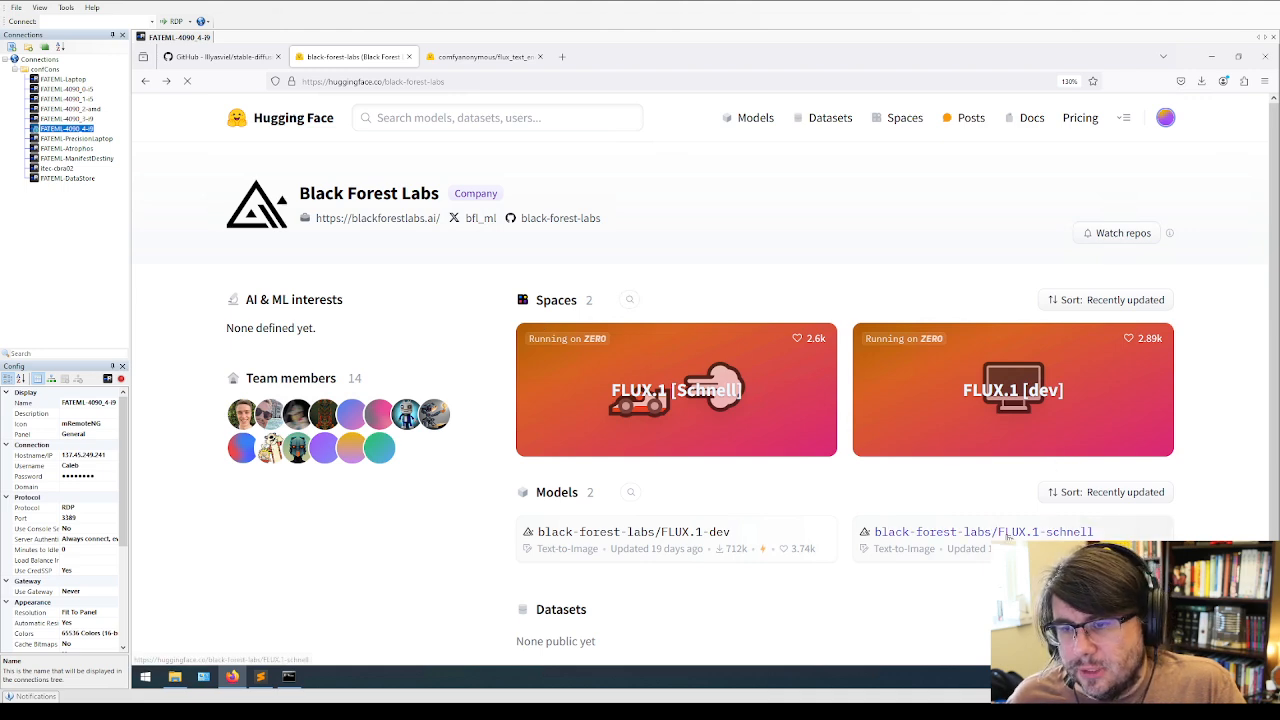
click(909, 519)
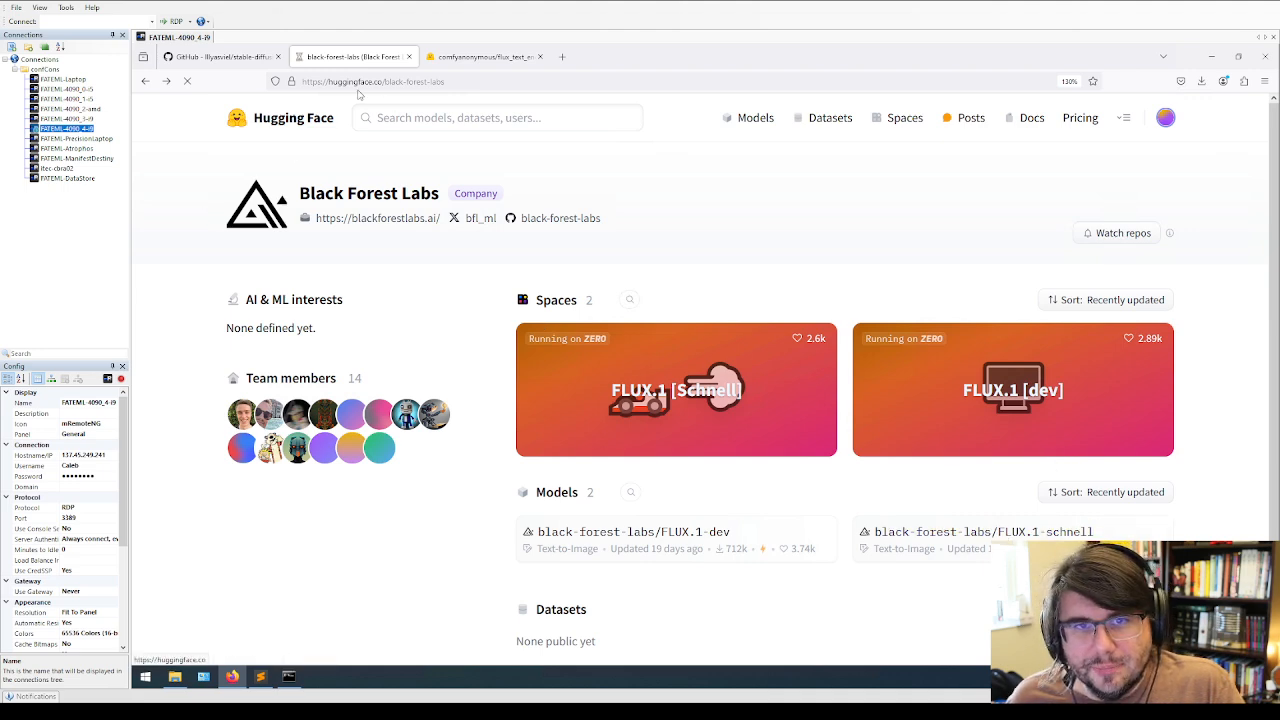
click(146, 82)
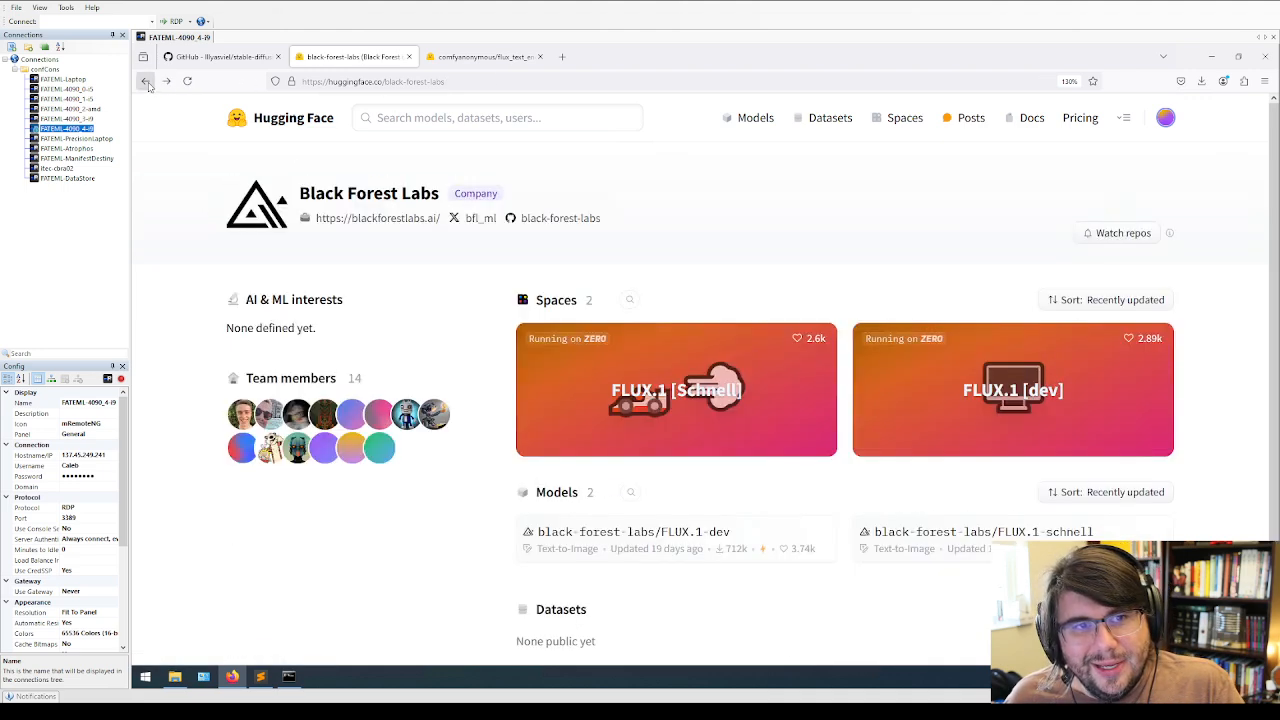
Open the FLUX.1-dev model from the organization page and point out its gated model notice.
click(657, 535)
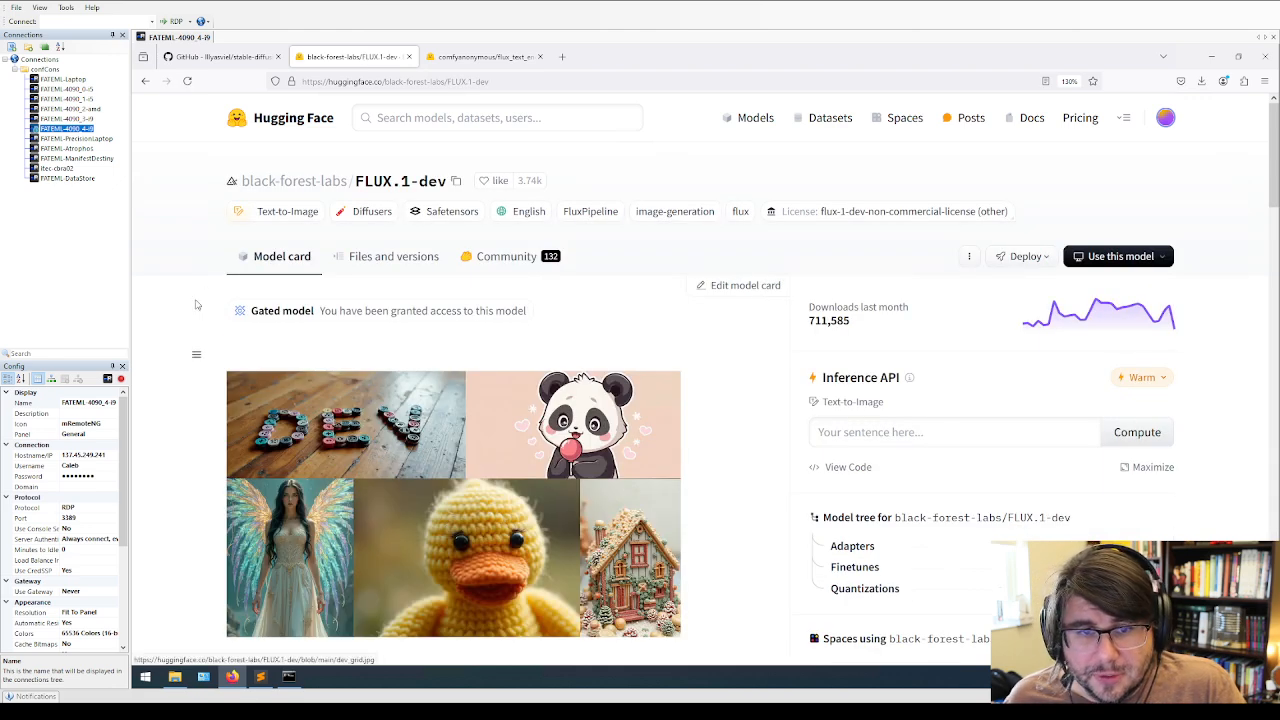
drag(218, 316, 610, 336)
click(613, 332)
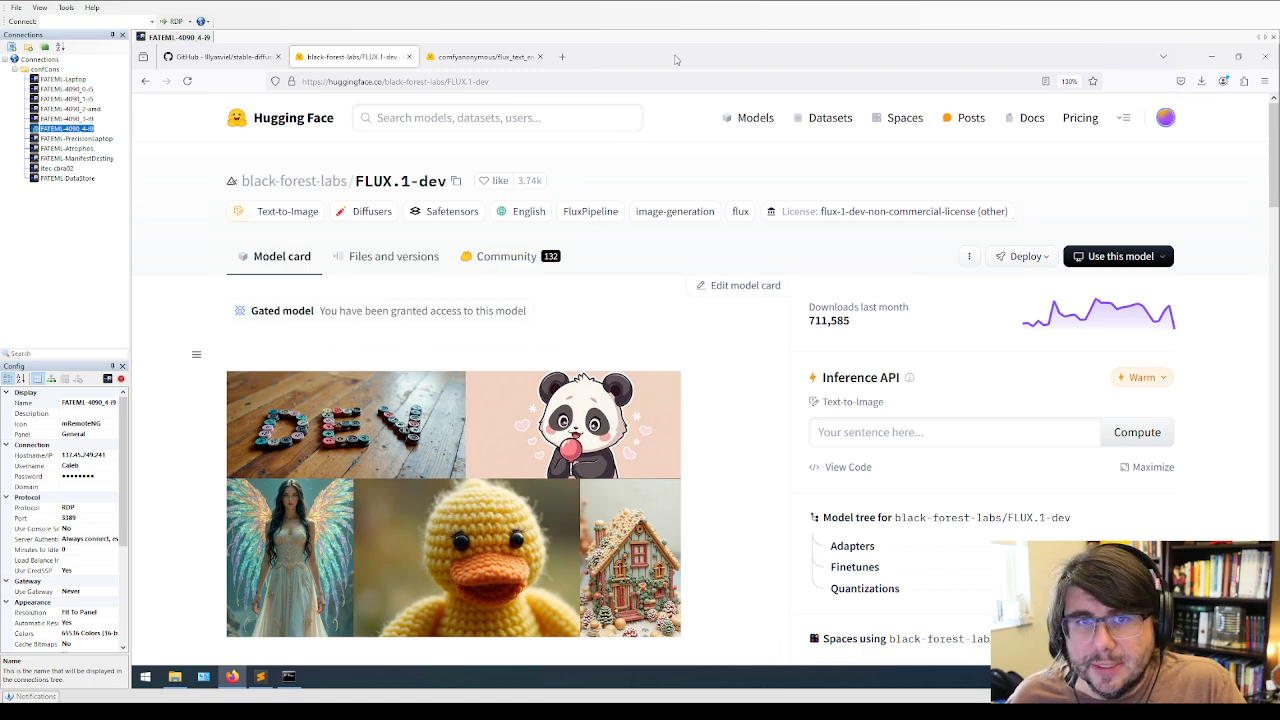
Restore the browser window beside the notes and check the webui.bat install progress before returning to the FLUX.1-dev page.
drag(675, 60, 18, 353)
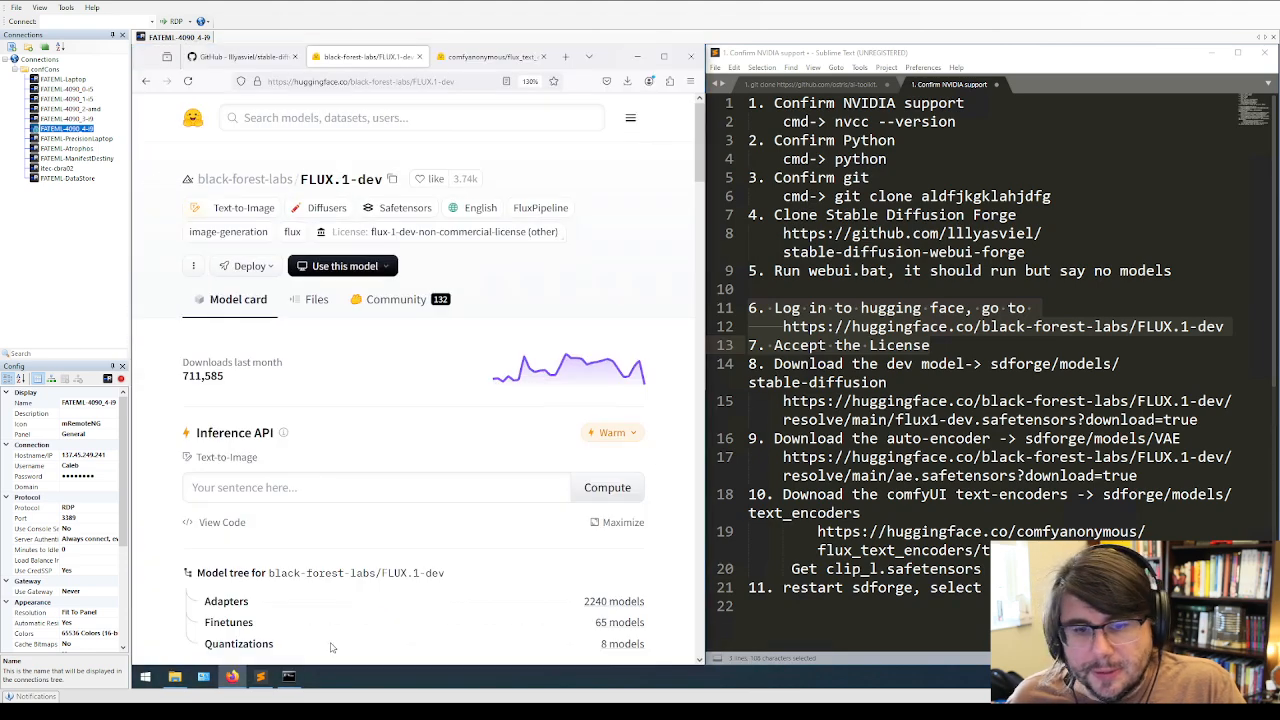
click(288, 677)
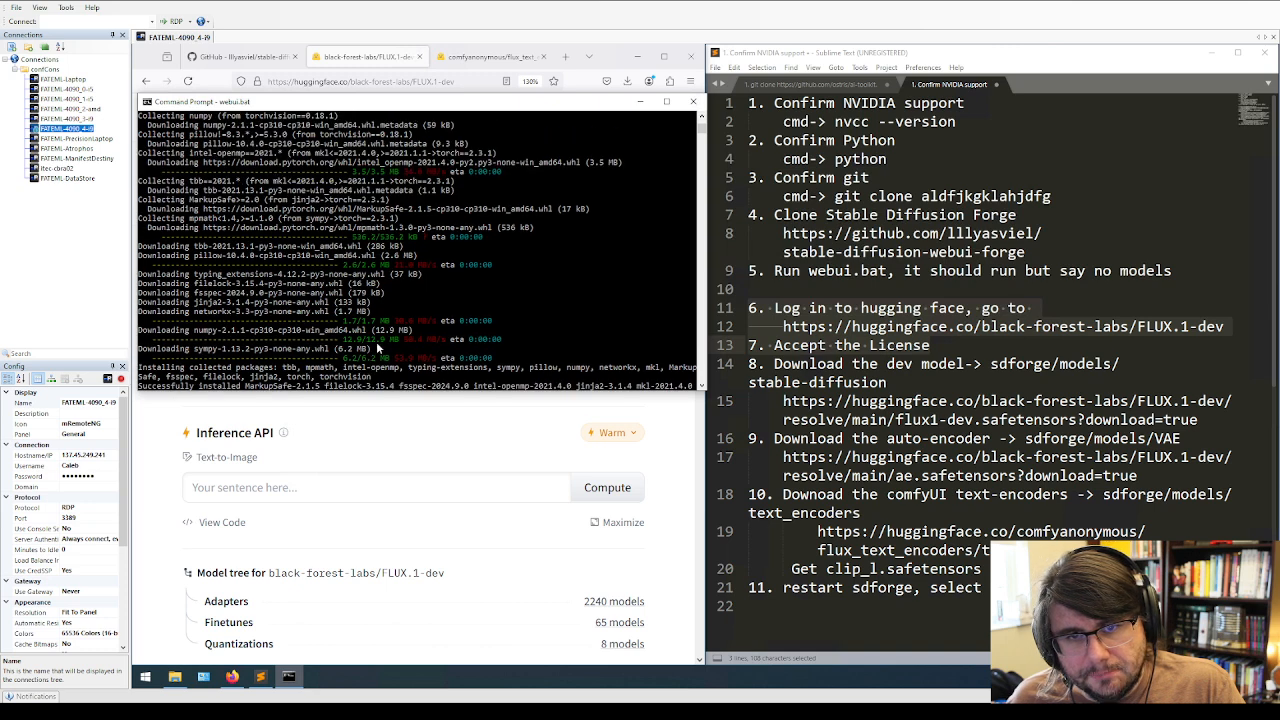
click(173, 517)
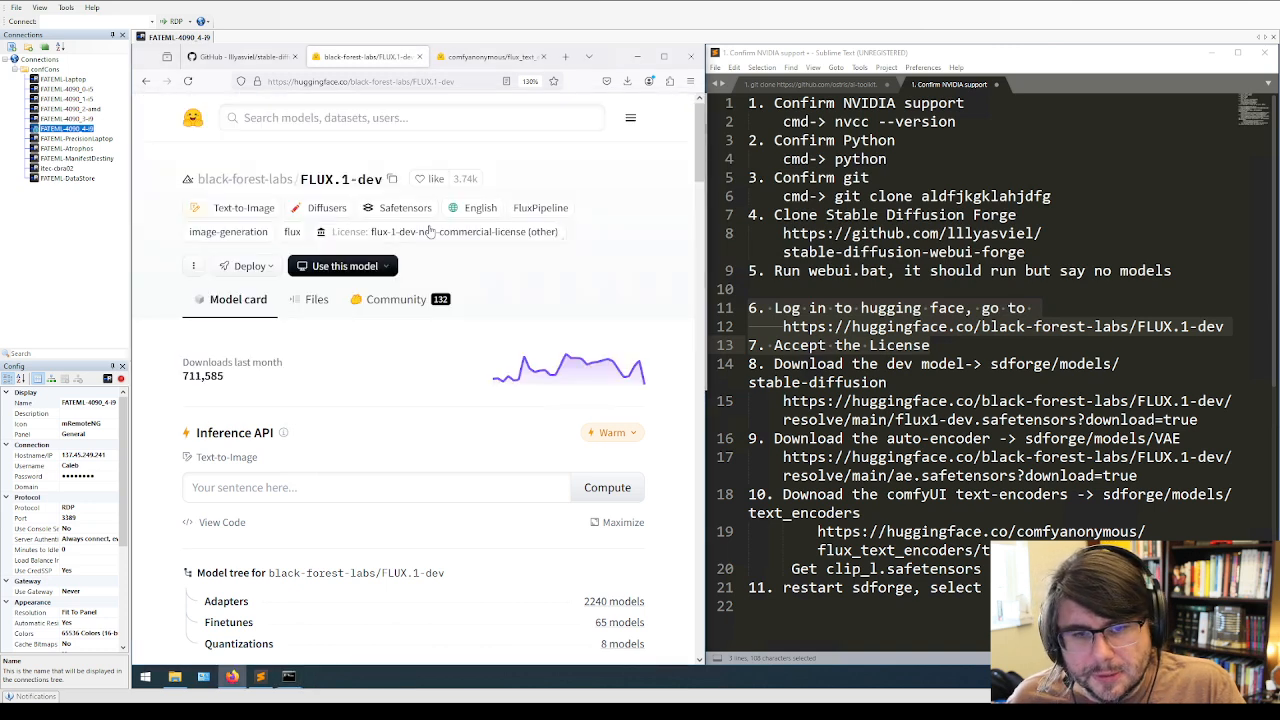
scroll(440, 250, down, 3)
scroll(338, 218, up, 3)
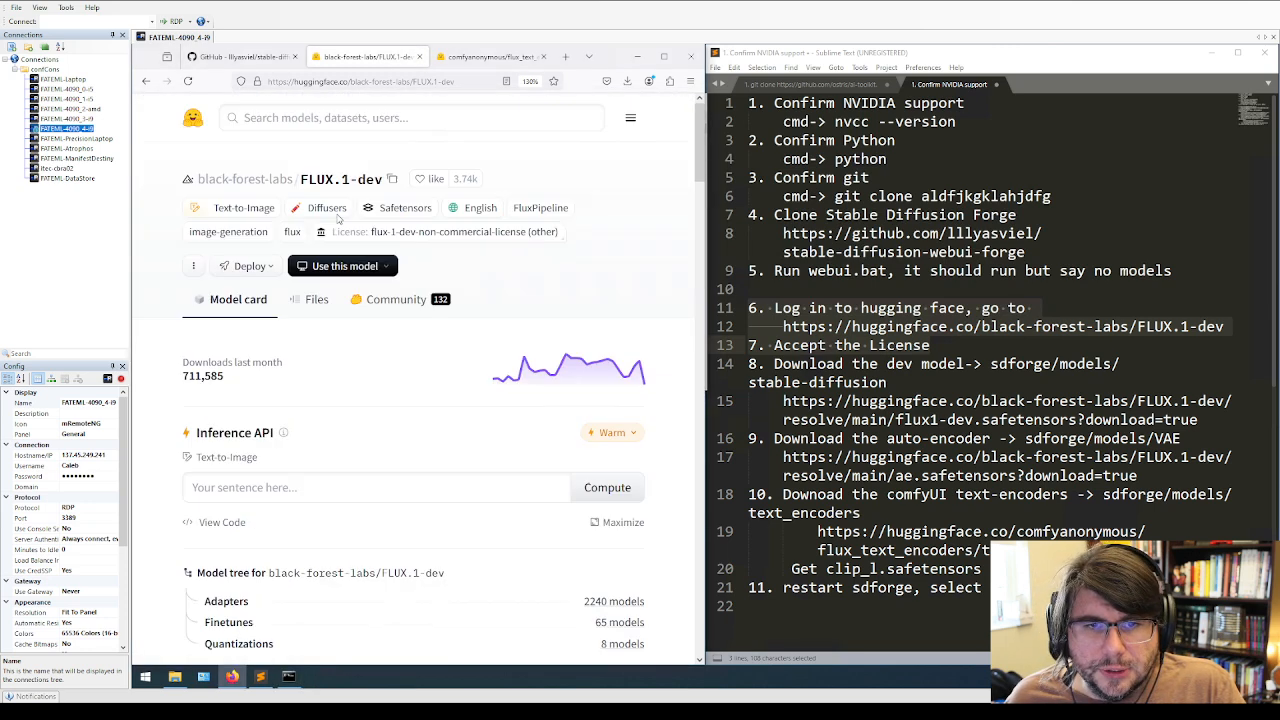
Maximize the browser, open the FLUX.1-dev file list and highlight the flux1-dev.safetensors entry with its size.
click(663, 56)
scroll(394, 491, down, 10)
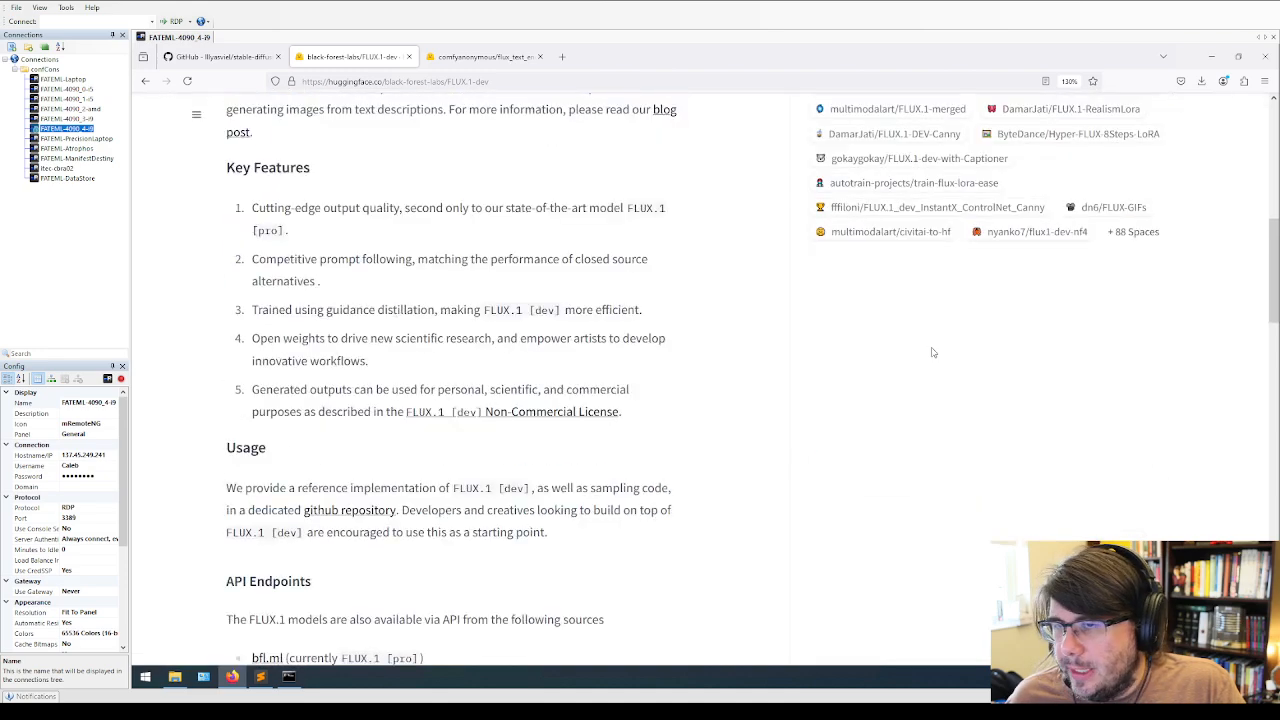
scroll(797, 434, up, 8)
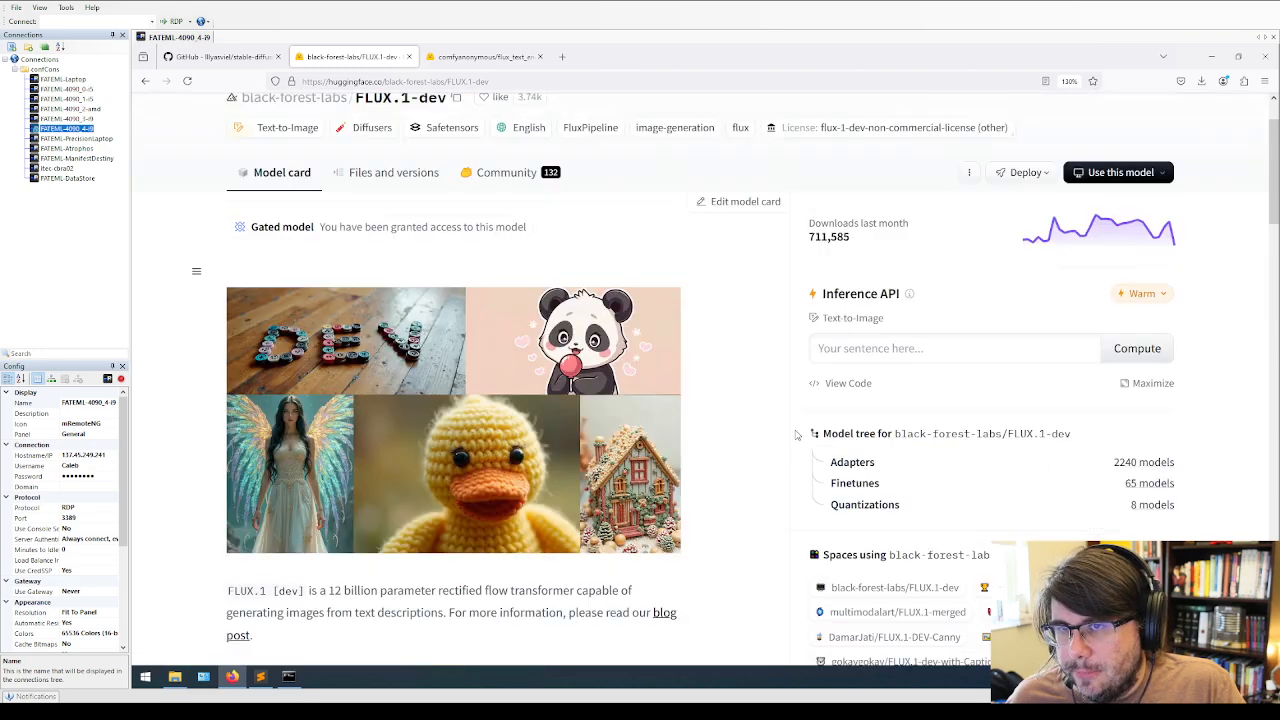
click(370, 172)
scroll(480, 360, down, 3)
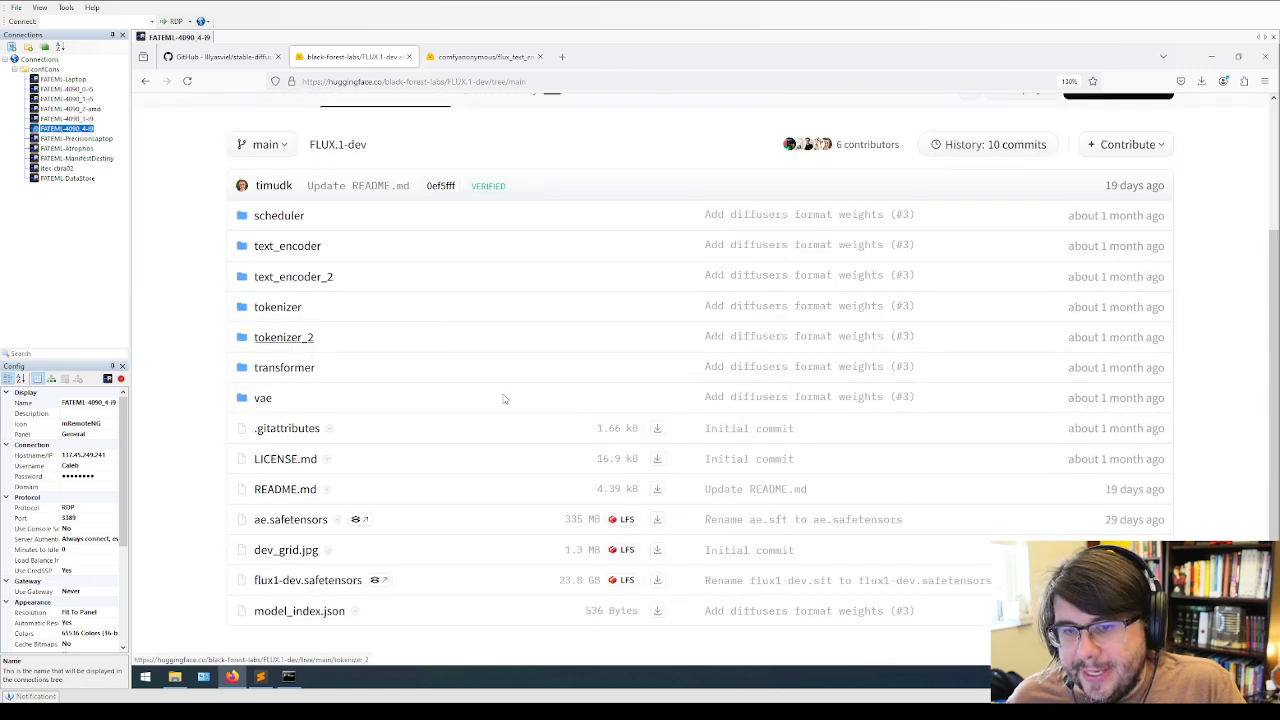
drag(220, 548, 597, 545)
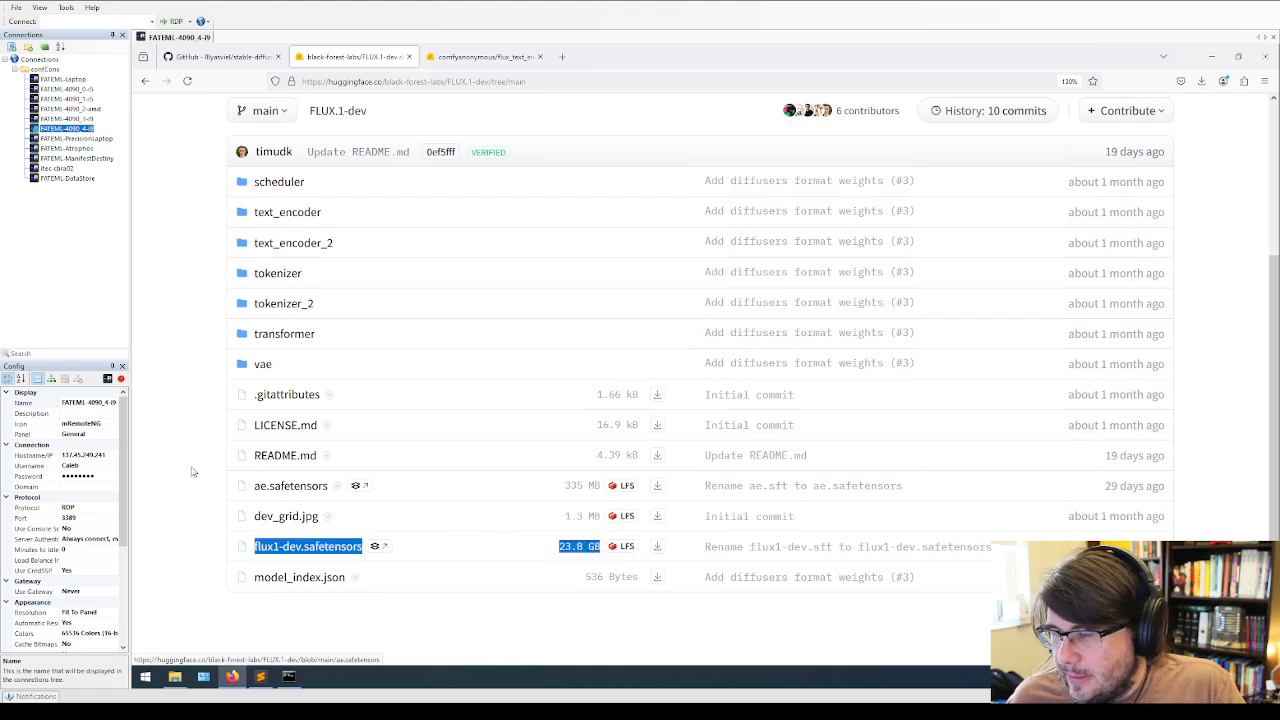
click(532, 618)
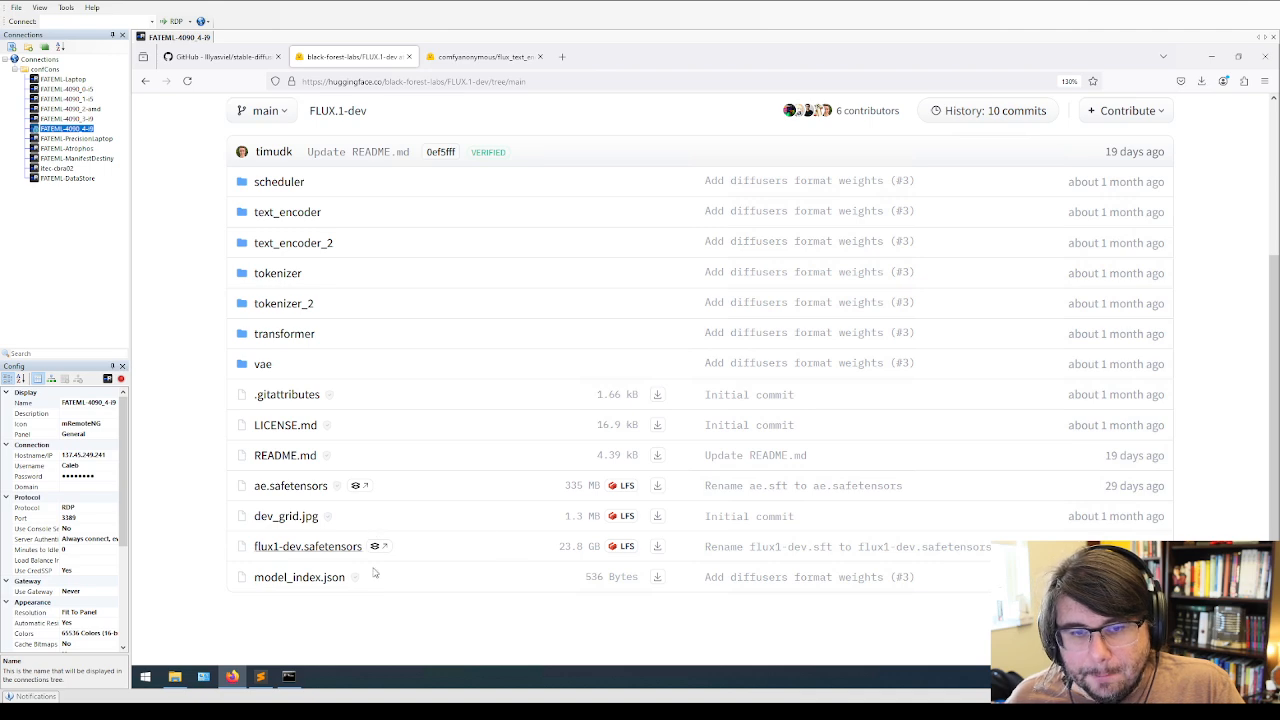
Check the browser's recent downloads for the model files and switch to the comfyanonymous flux_text_encoders file list.
click(1201, 80)
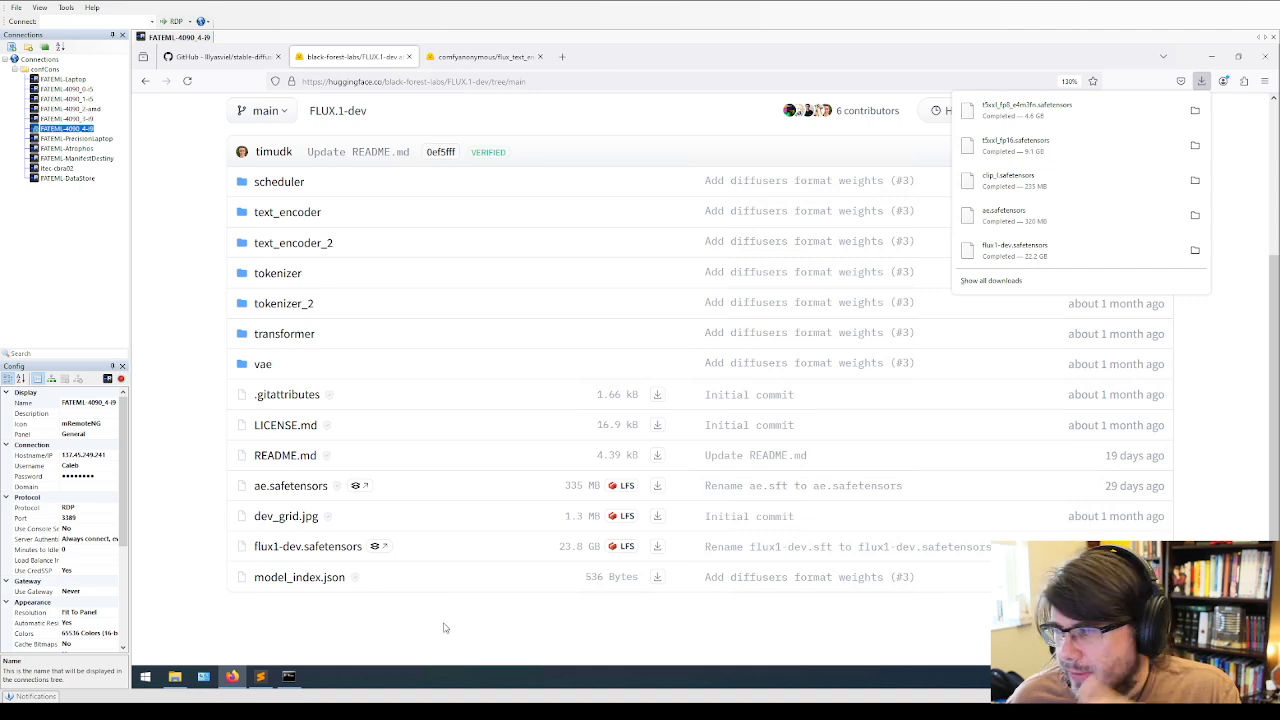
click(182, 347)
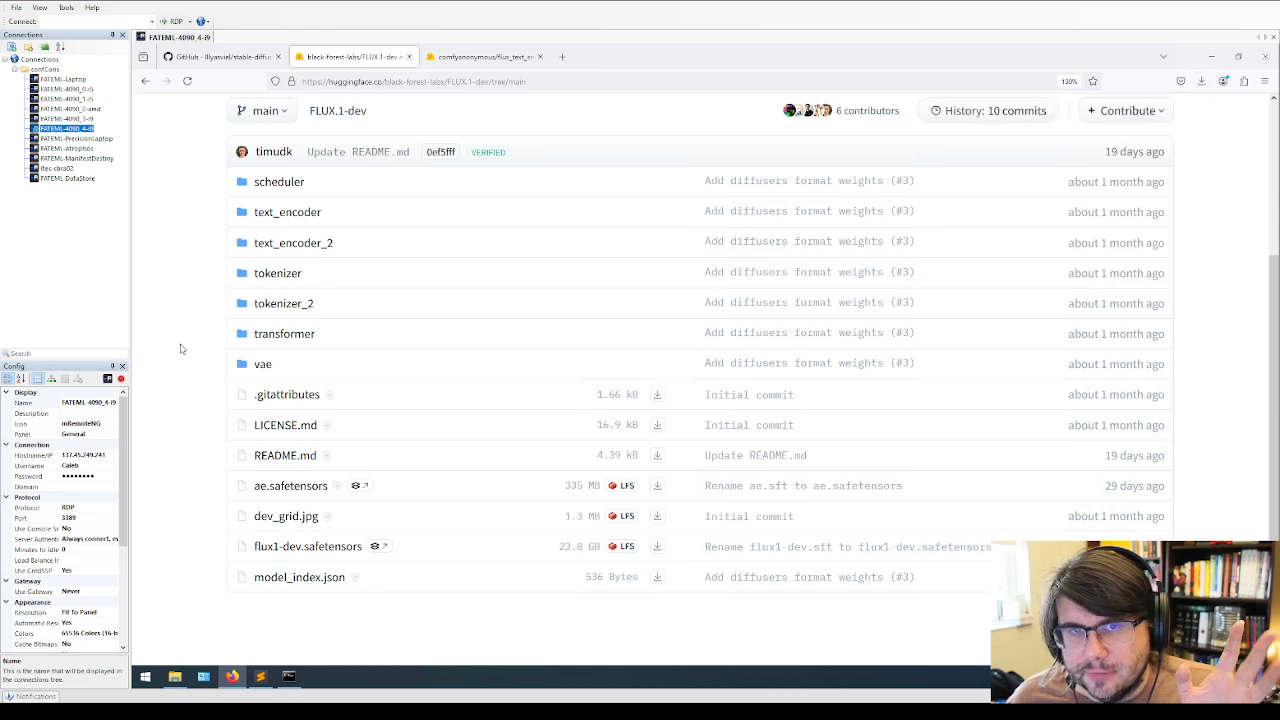
click(472, 58)
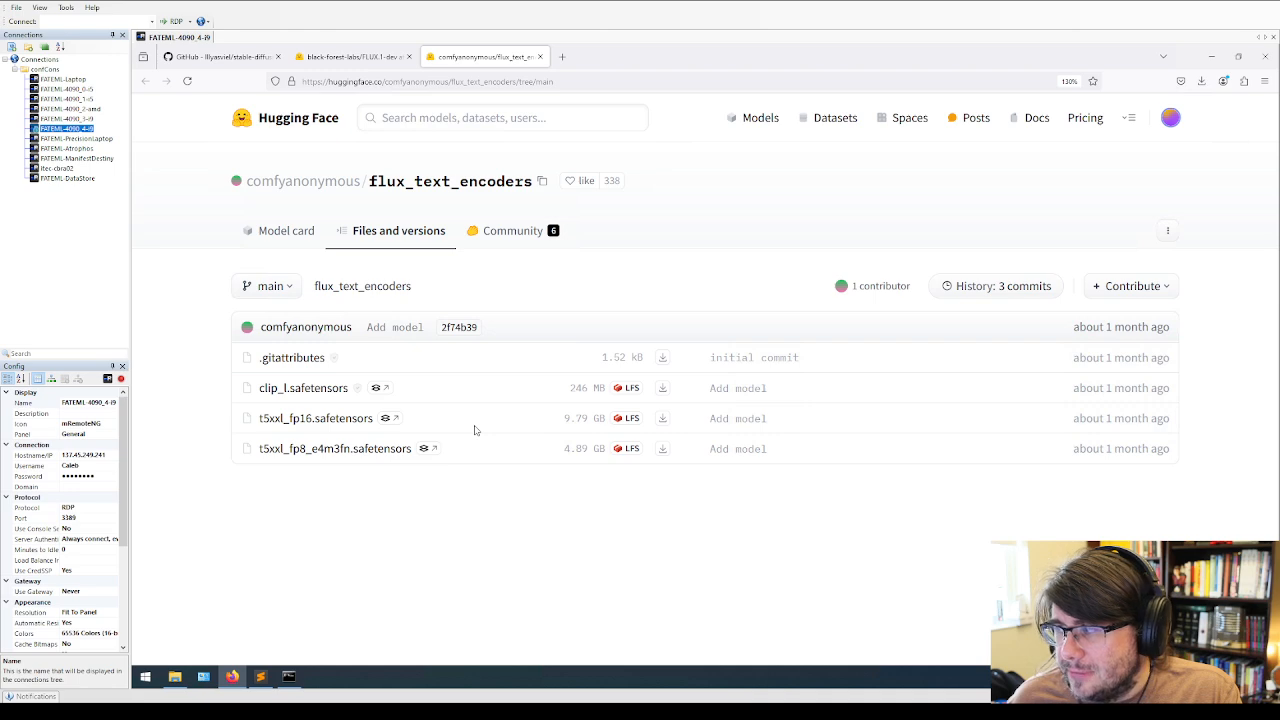
Show the webui.bat console beside the setup notes and highlight note steps 6 to 8, through the flux1-dev.safetensors download link.
click(289, 677)
click(260, 677)
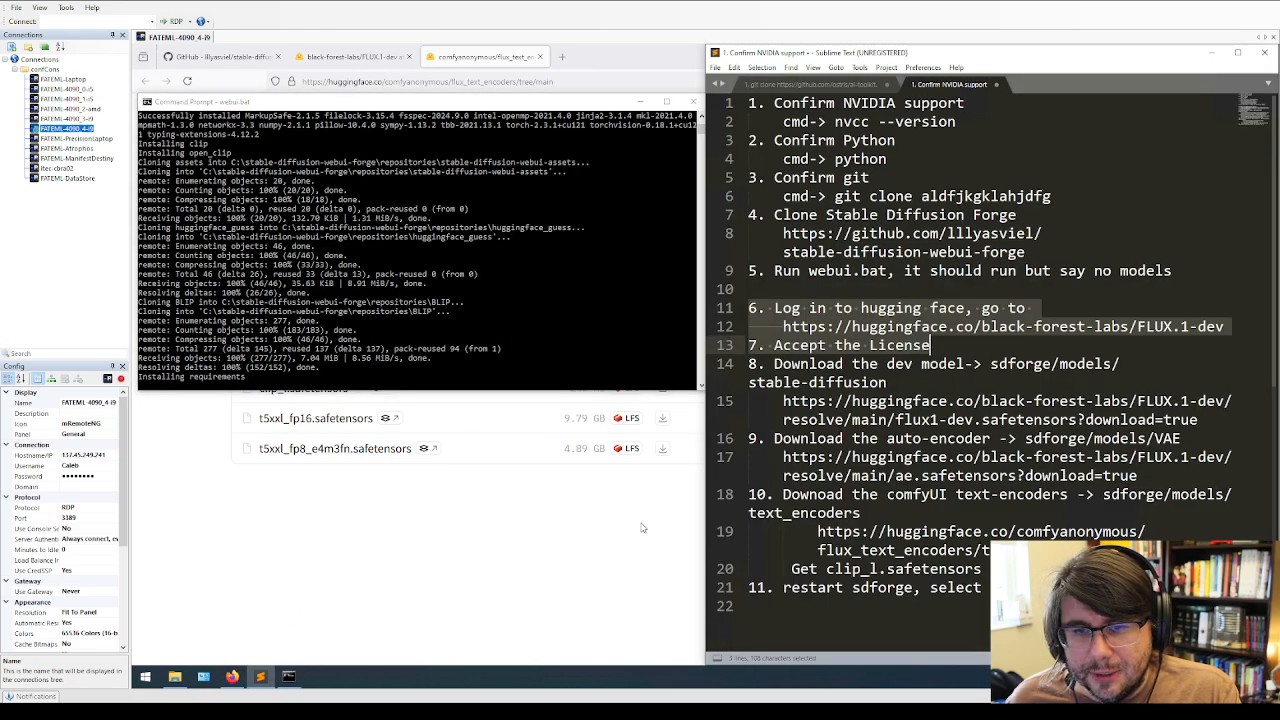
click(963, 382)
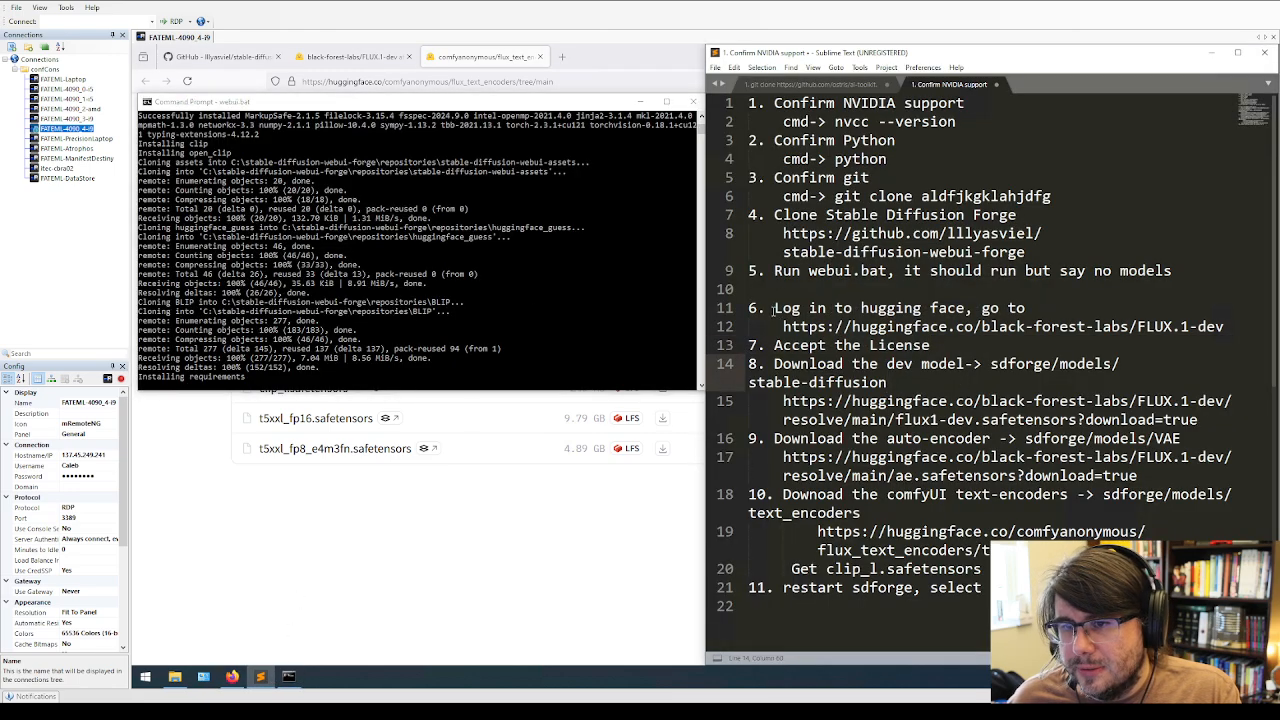
drag(774, 308, 930, 345)
drag(1118, 364, 1198, 420)
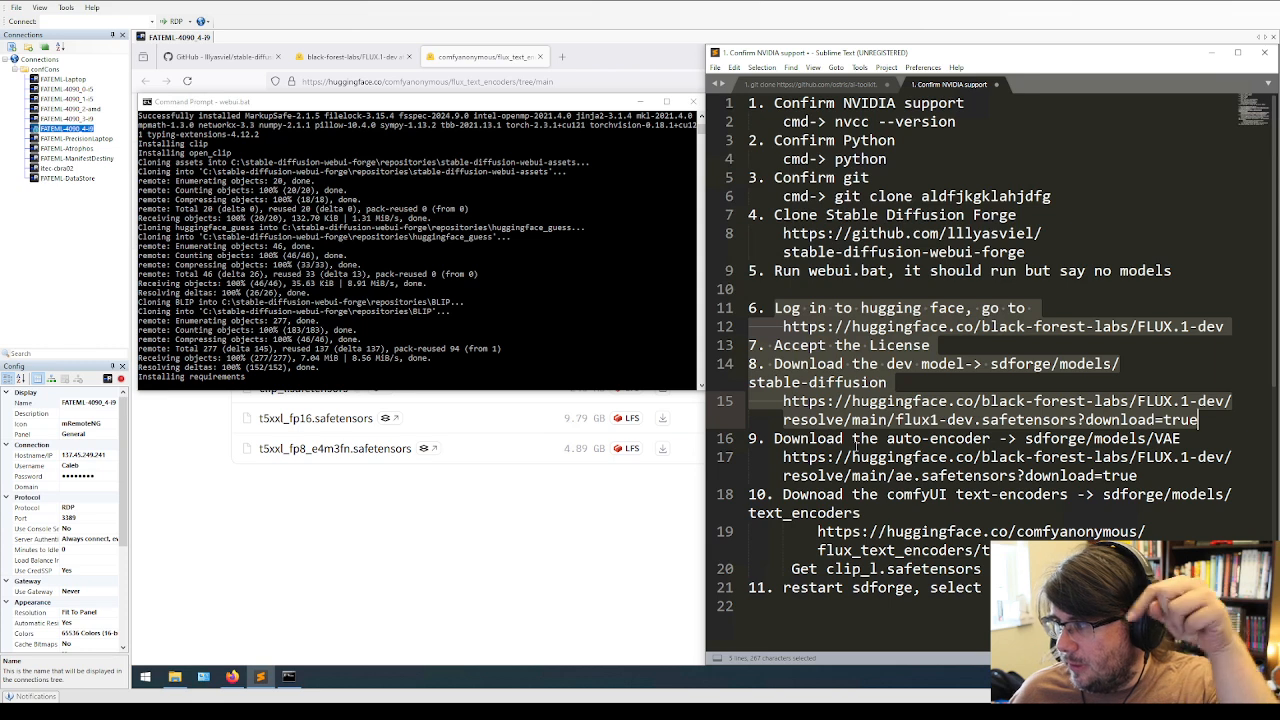
click(851, 494)
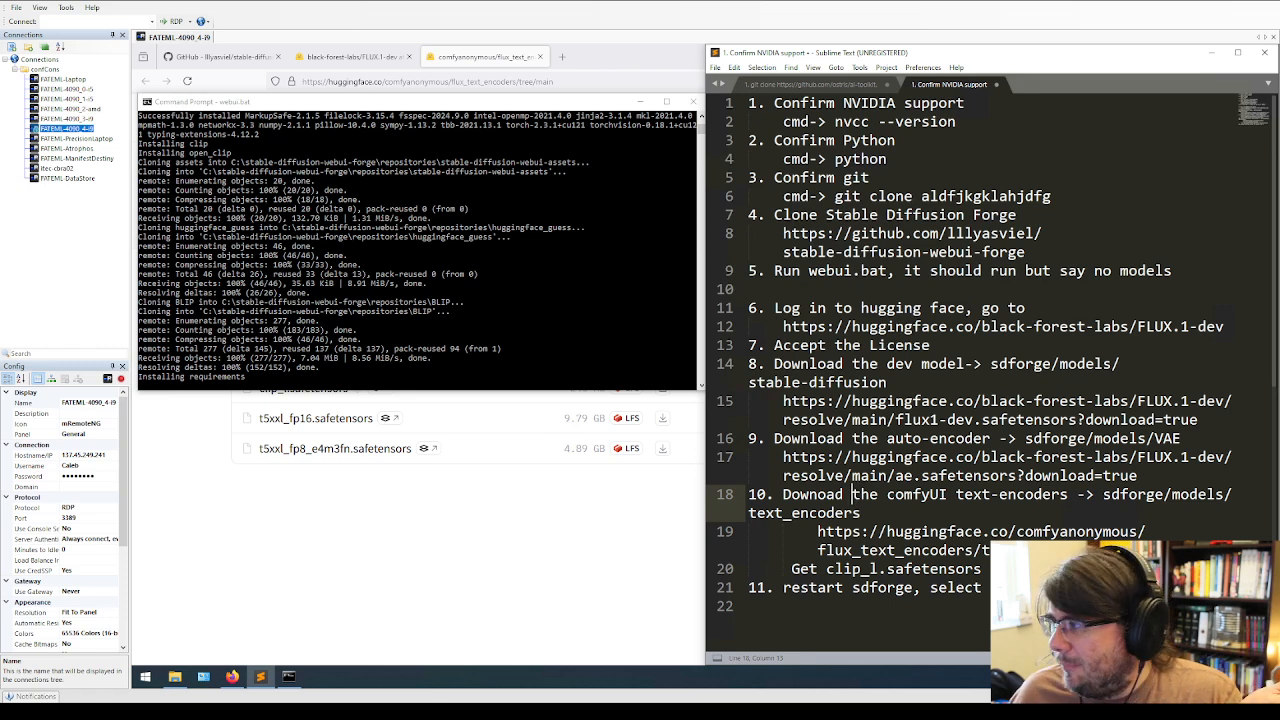
key(Up)
key(Up)
key(Up)
key(Up)
key(Up)
key(Up)
key(Up)
key(Up)
key(Up)
key(Up)
key(Up)
key(Up)
key(Up)
key(Up)
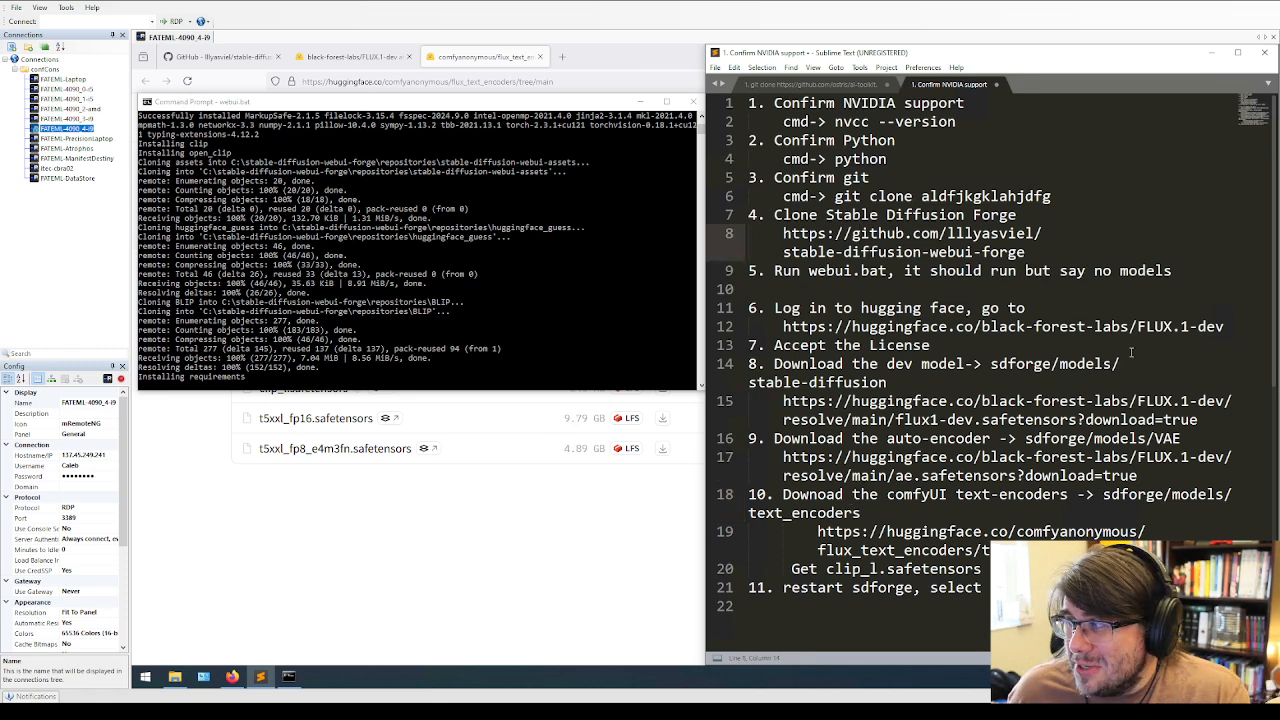
click(968, 364)
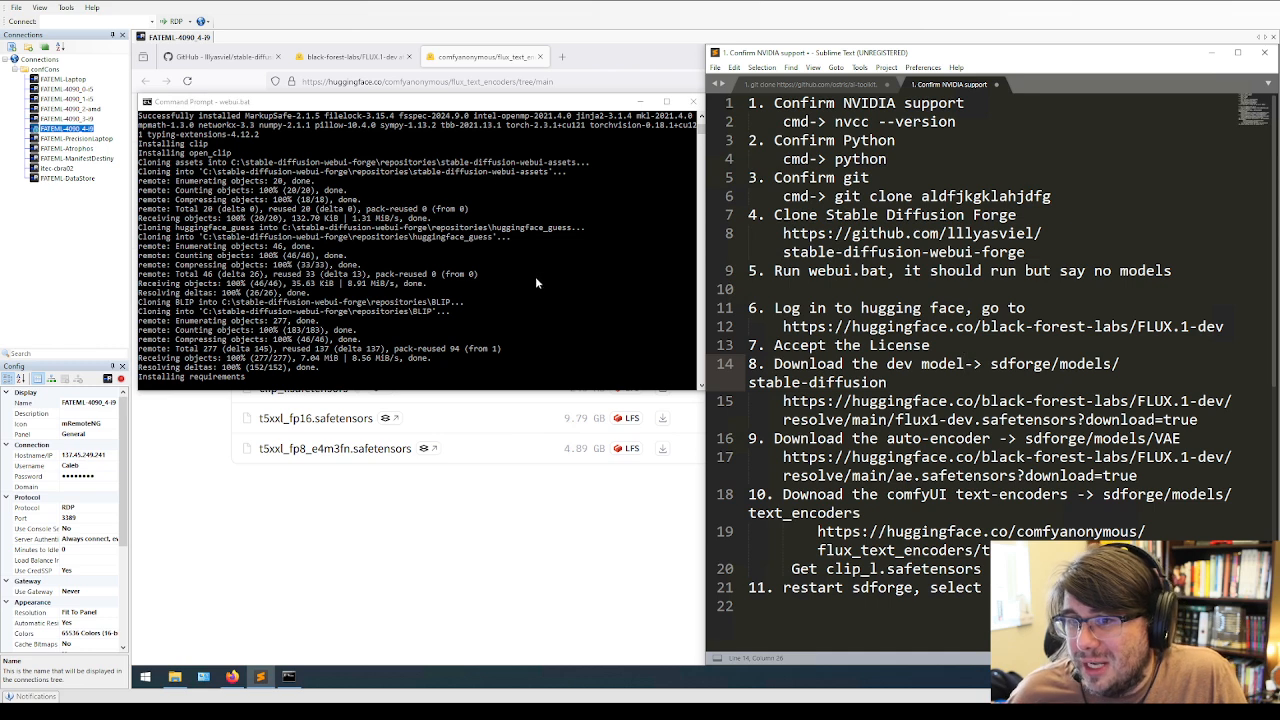
click(855, 420)
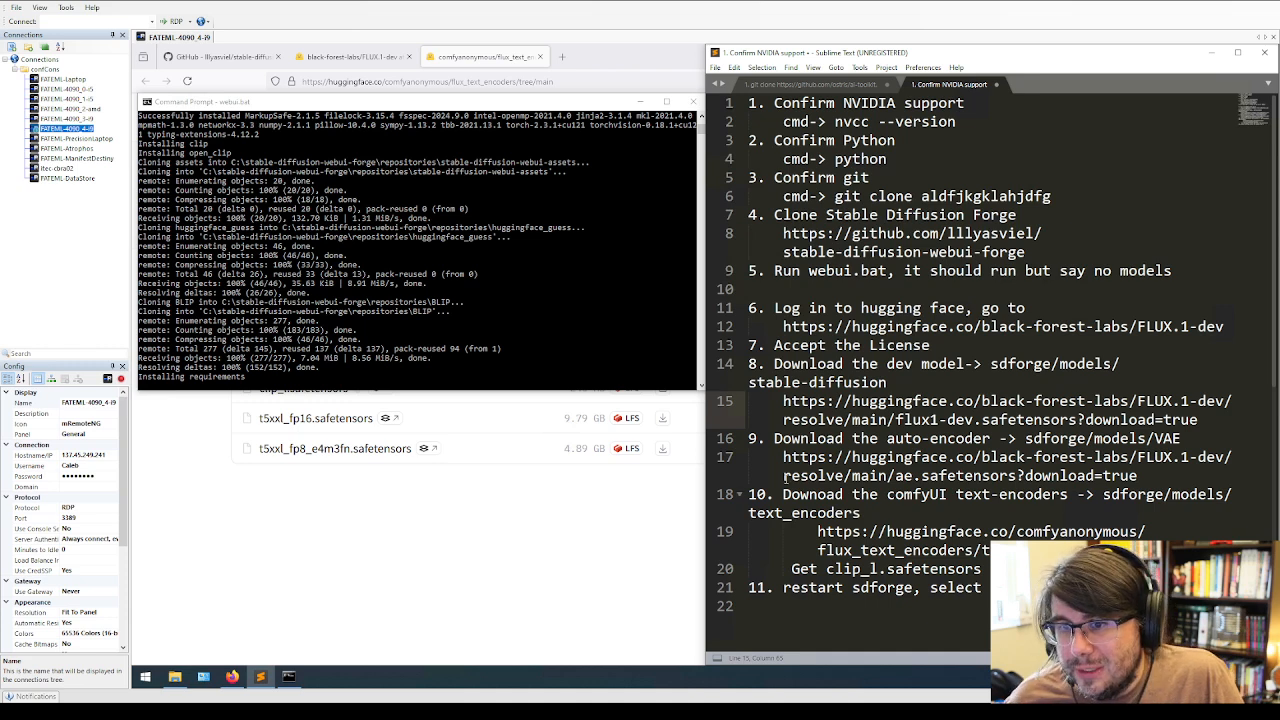
click(974, 458)
click(758, 400)
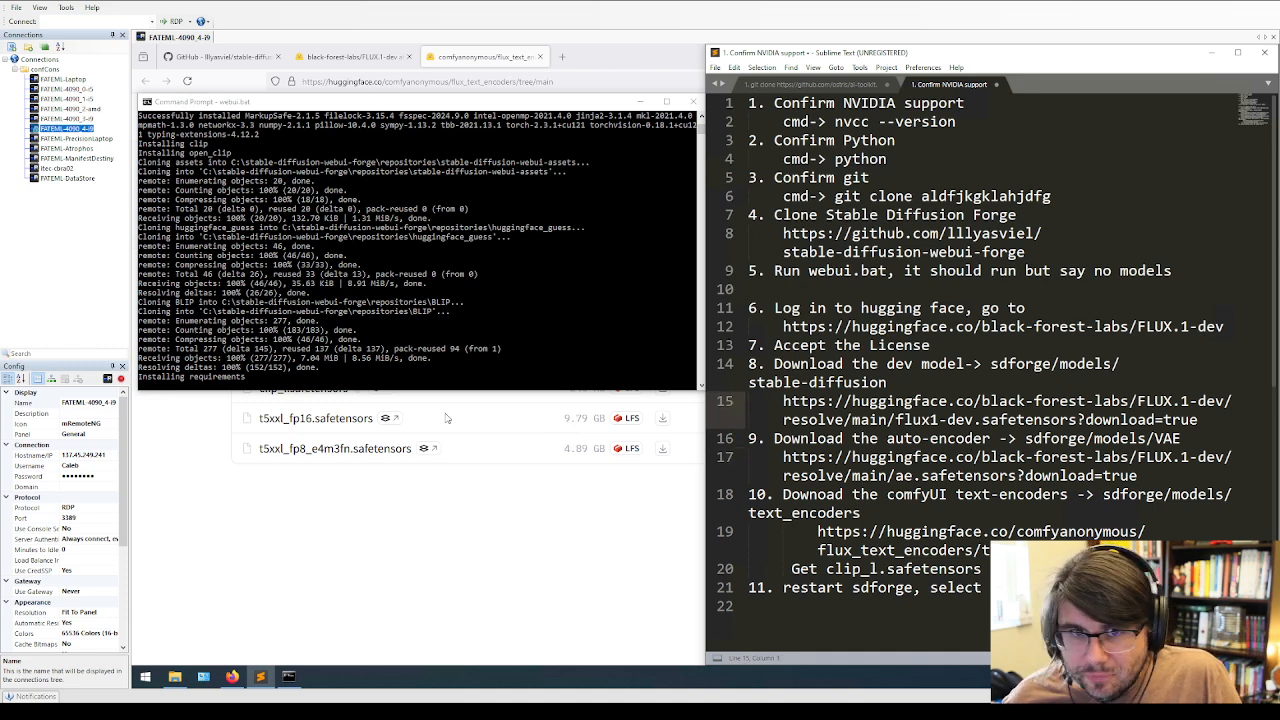
Check the webui.bat install progress and compare the FLUX.1-dev and flux_text_encoders file lists in the browser.
click(382, 313)
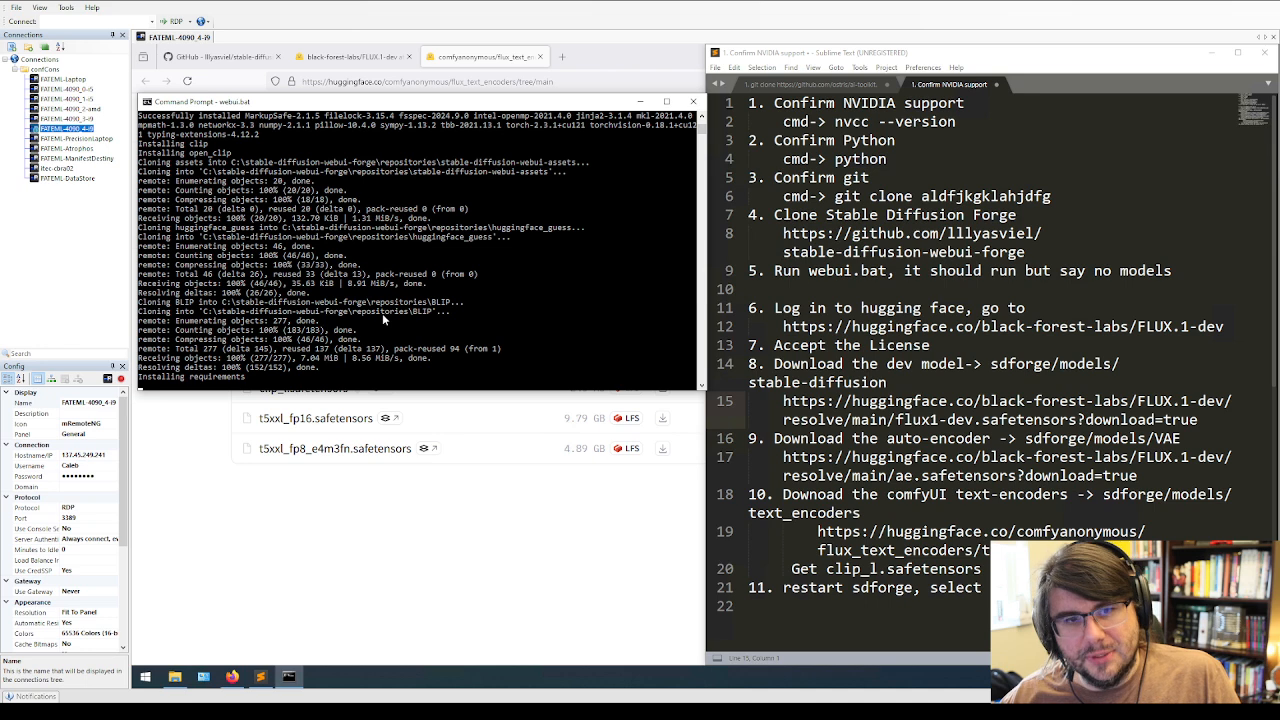
click(536, 550)
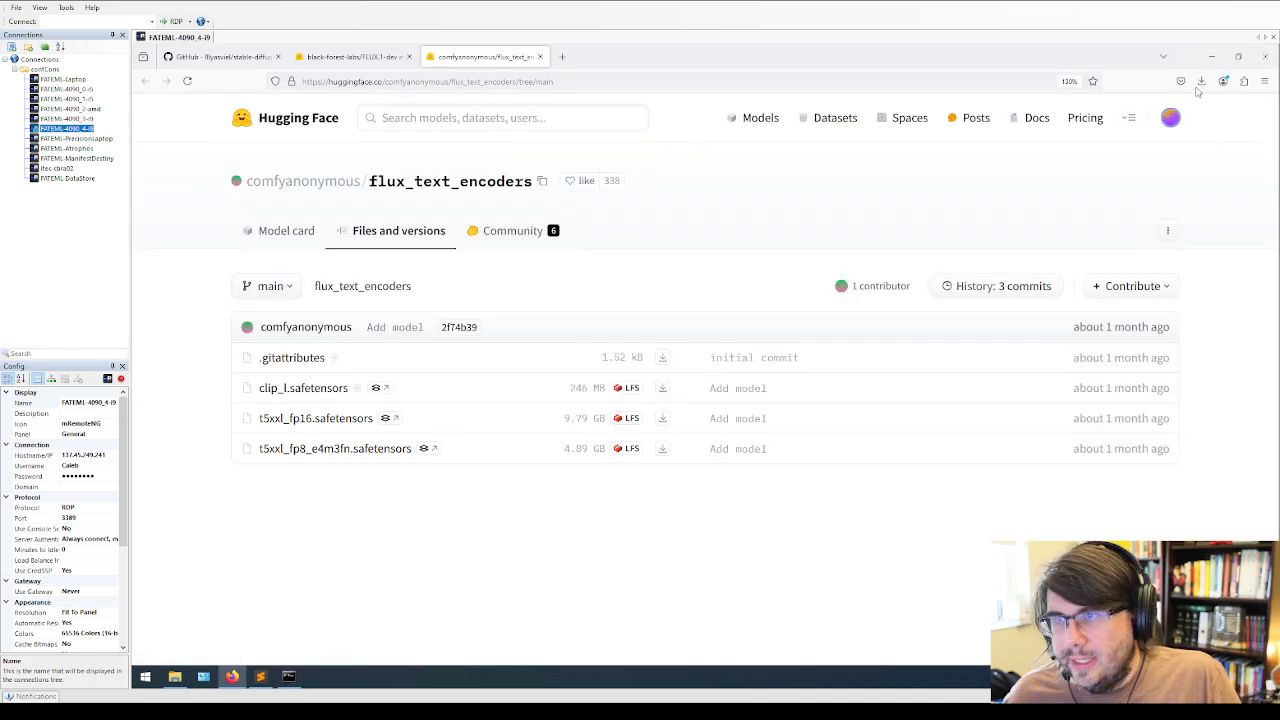
click(345, 57)
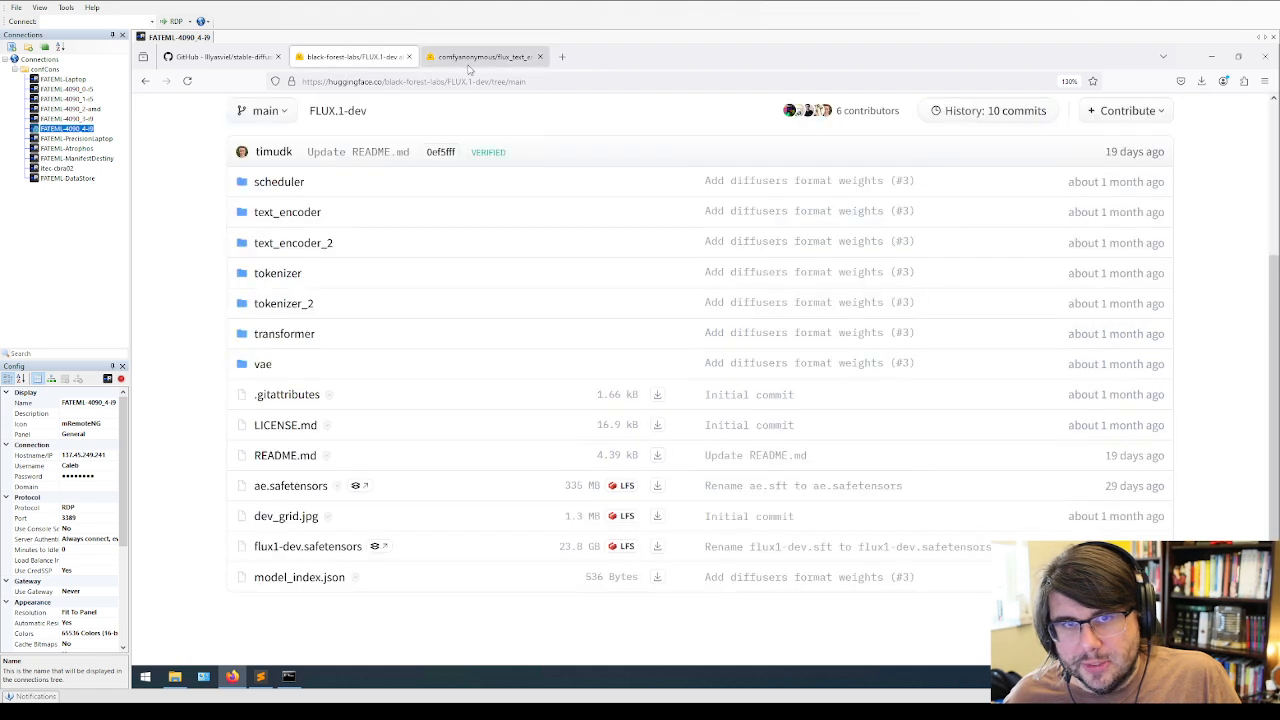
click(470, 57)
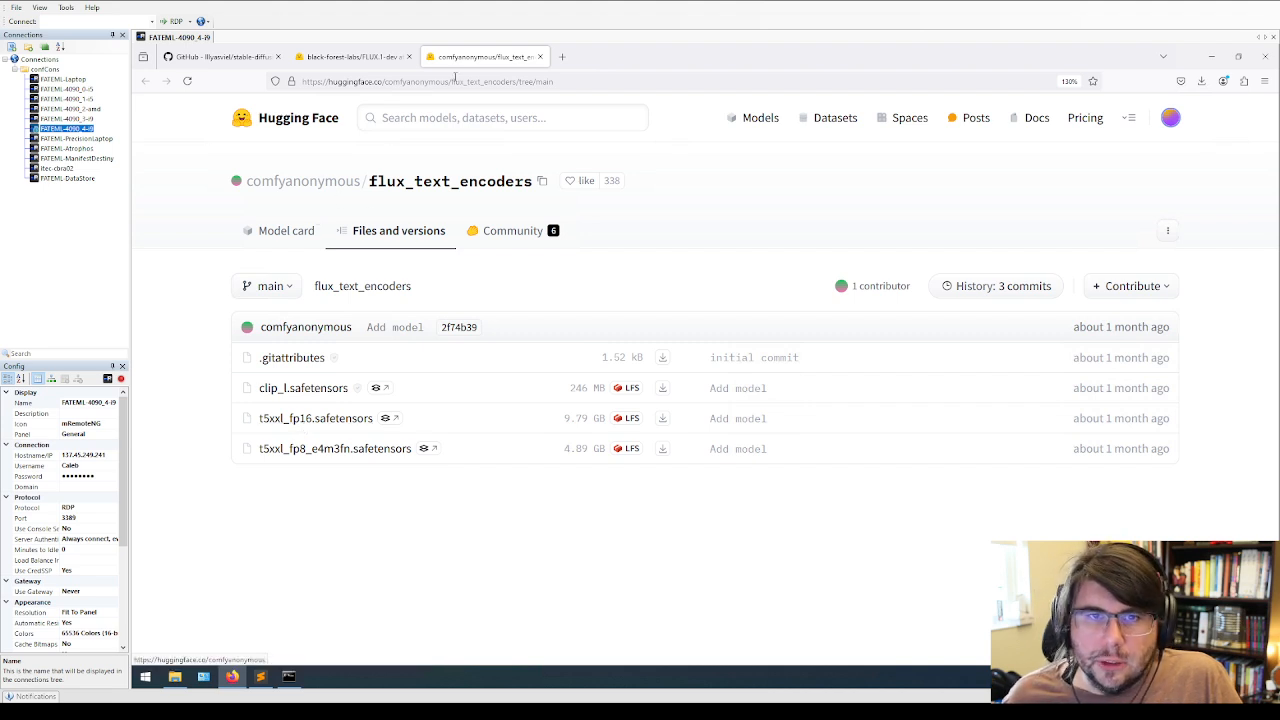
Look inside the vae folder of the FLUX.1-dev repository and return to the model's main file list.
click(358, 57)
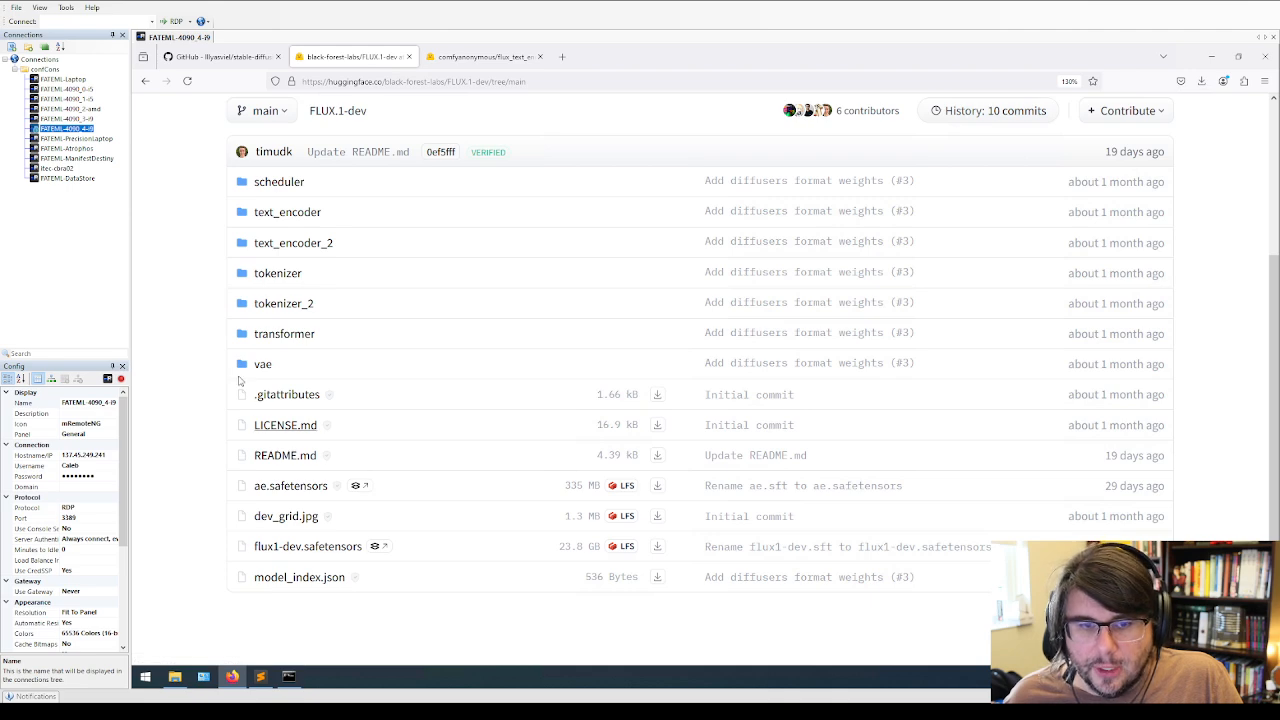
click(263, 366)
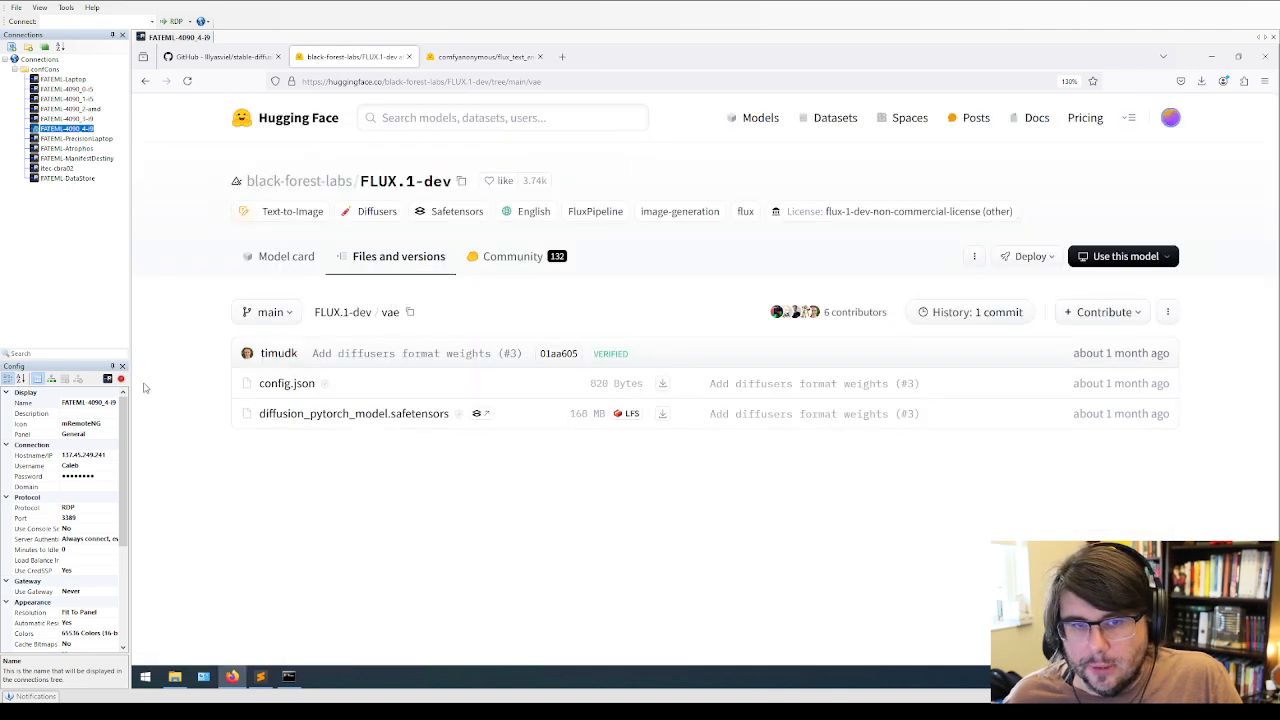
click(407, 182)
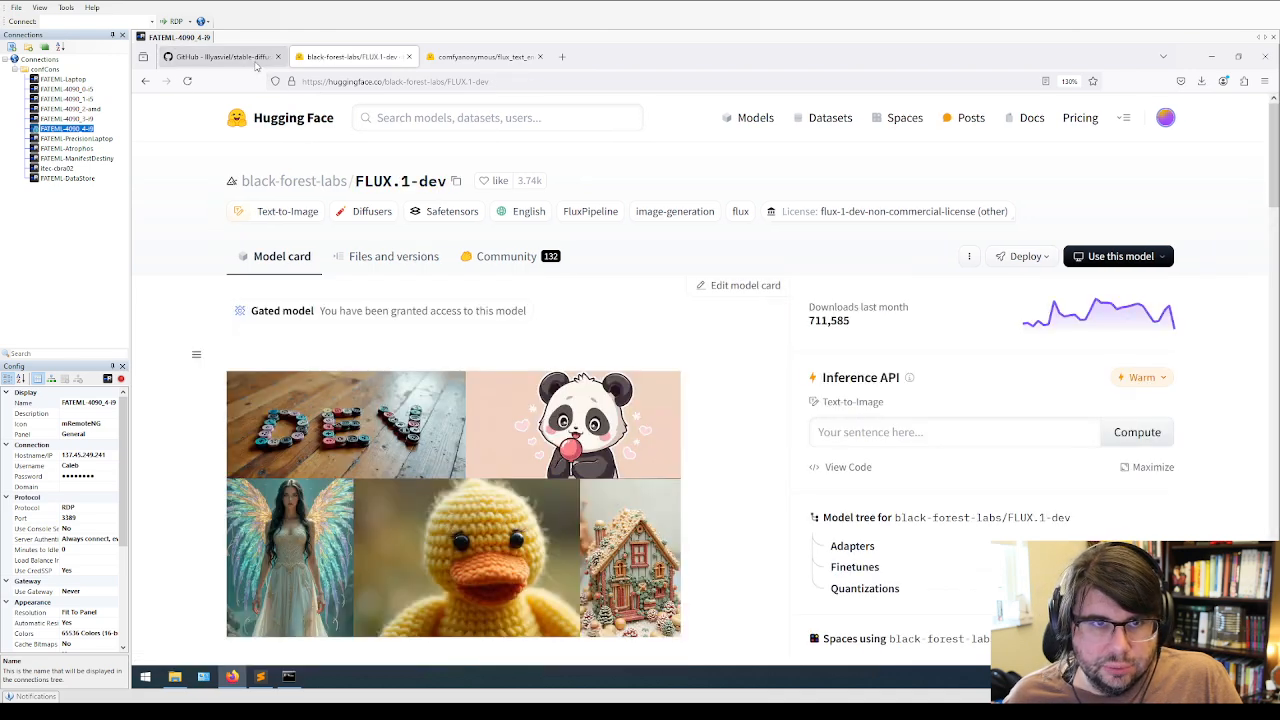
click(394, 272)
Check the completed downloads again and look over the safetensors files in the FLUX.1-dev root.
click(1201, 82)
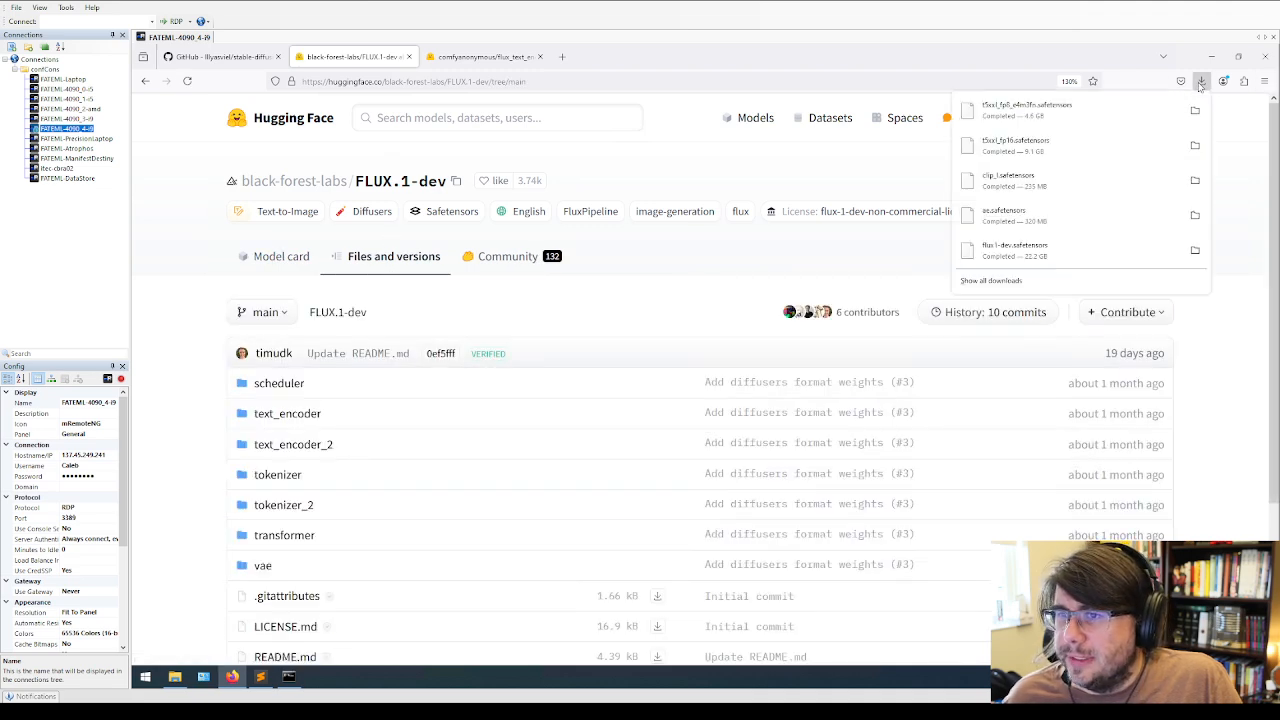
click(189, 514)
scroll(192, 517, down, 2)
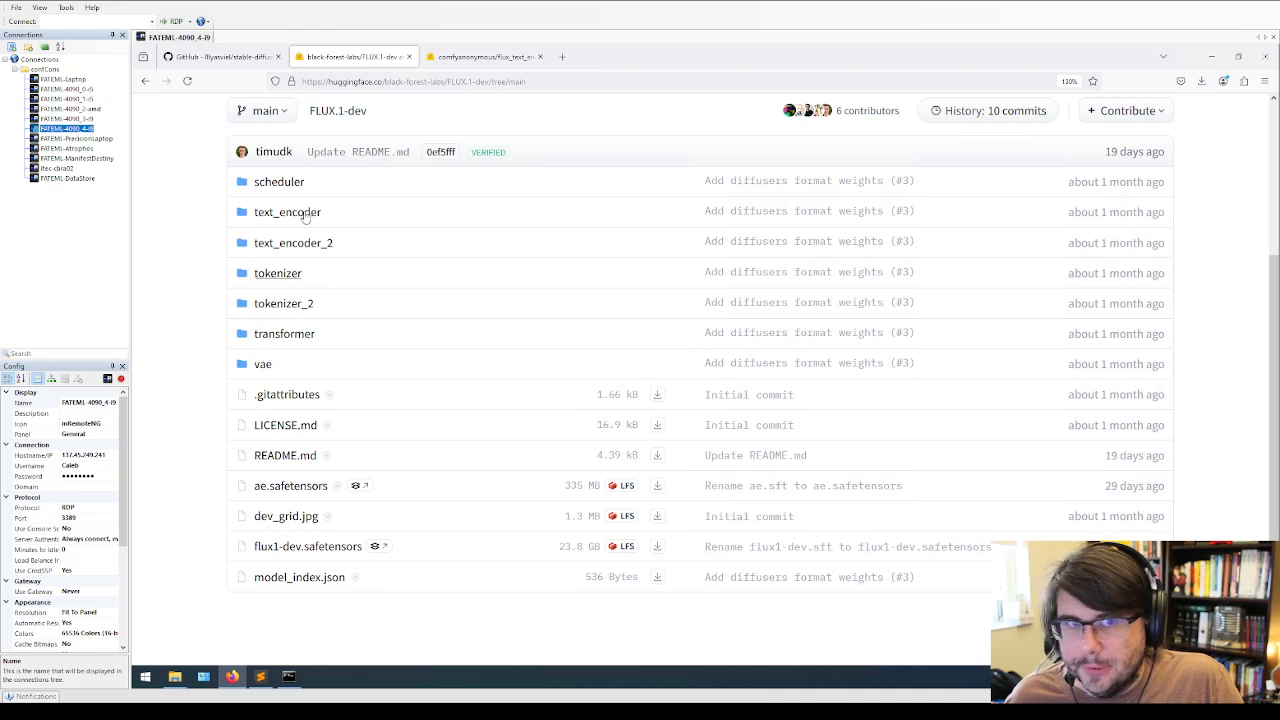
Check the webui.bat console once more and return to the flux_text_encoders file list in the browser.
click(289, 677)
key(Escape)
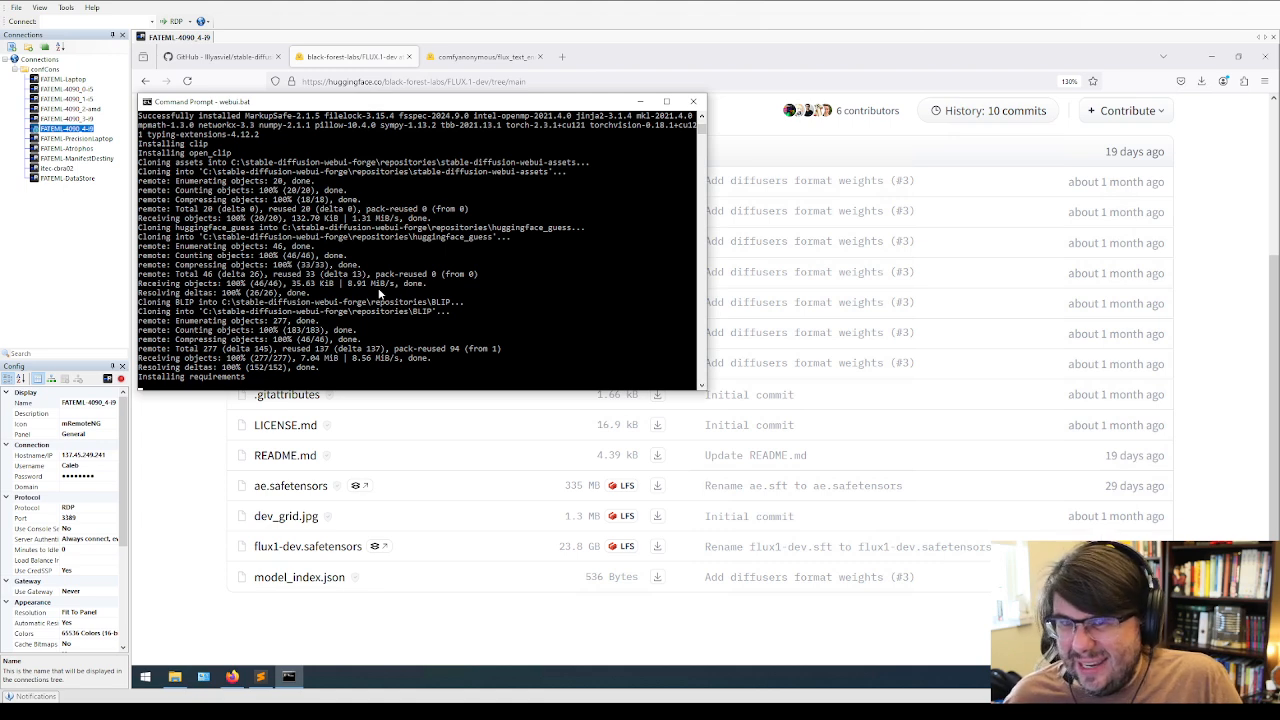
click(207, 520)
click(515, 58)
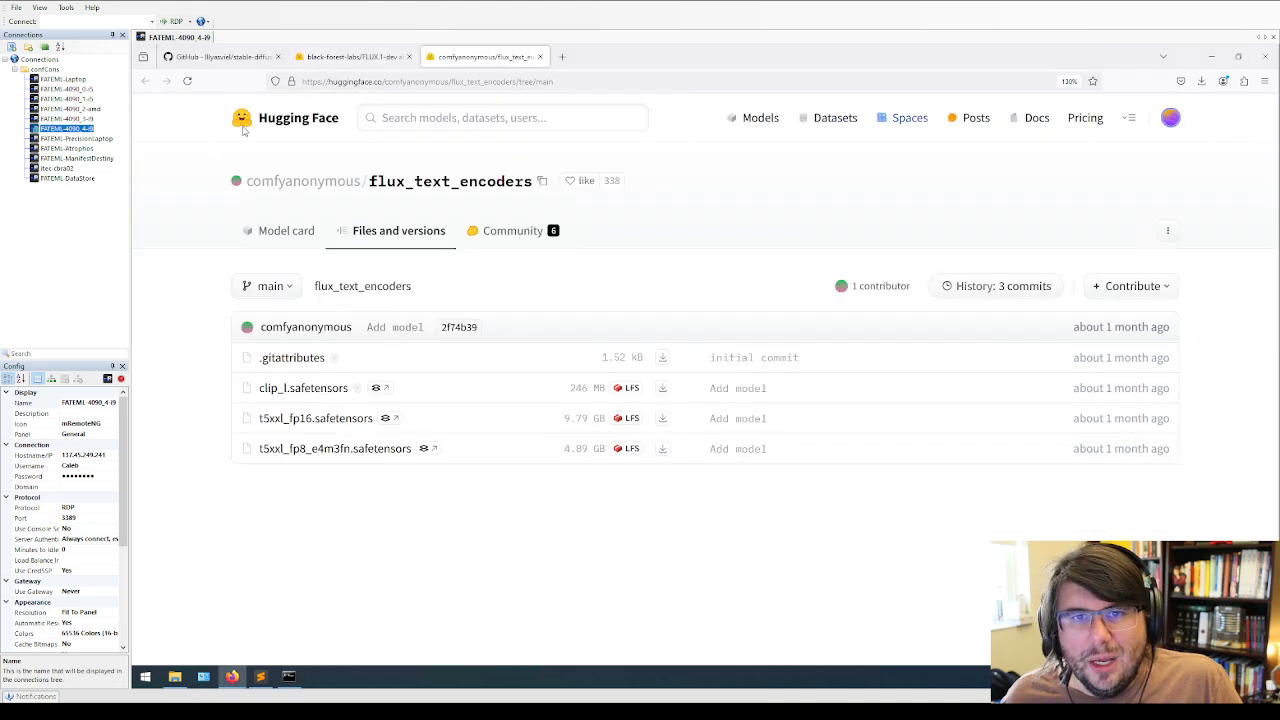
Restore the browser window beside the setup notes and put the cursor at the end of note step 7.
double_click(1020, 57)
drag(973, 136, 133, 240)
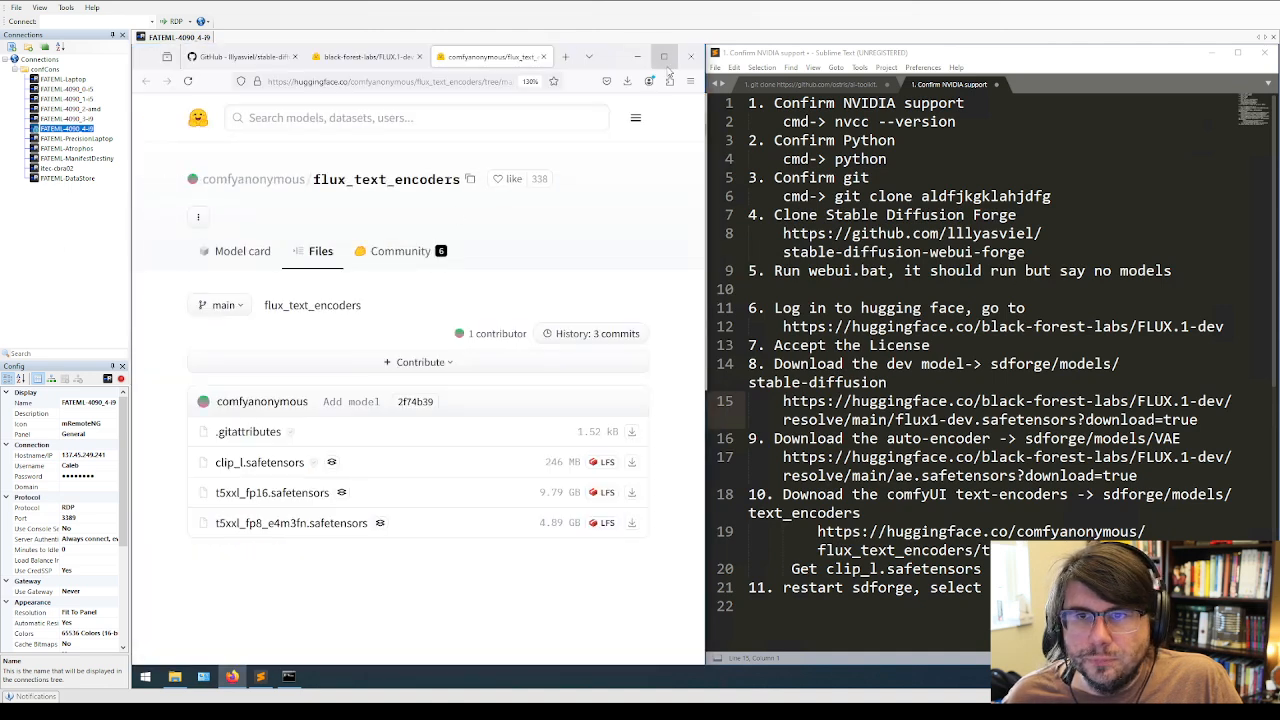
click(931, 345)
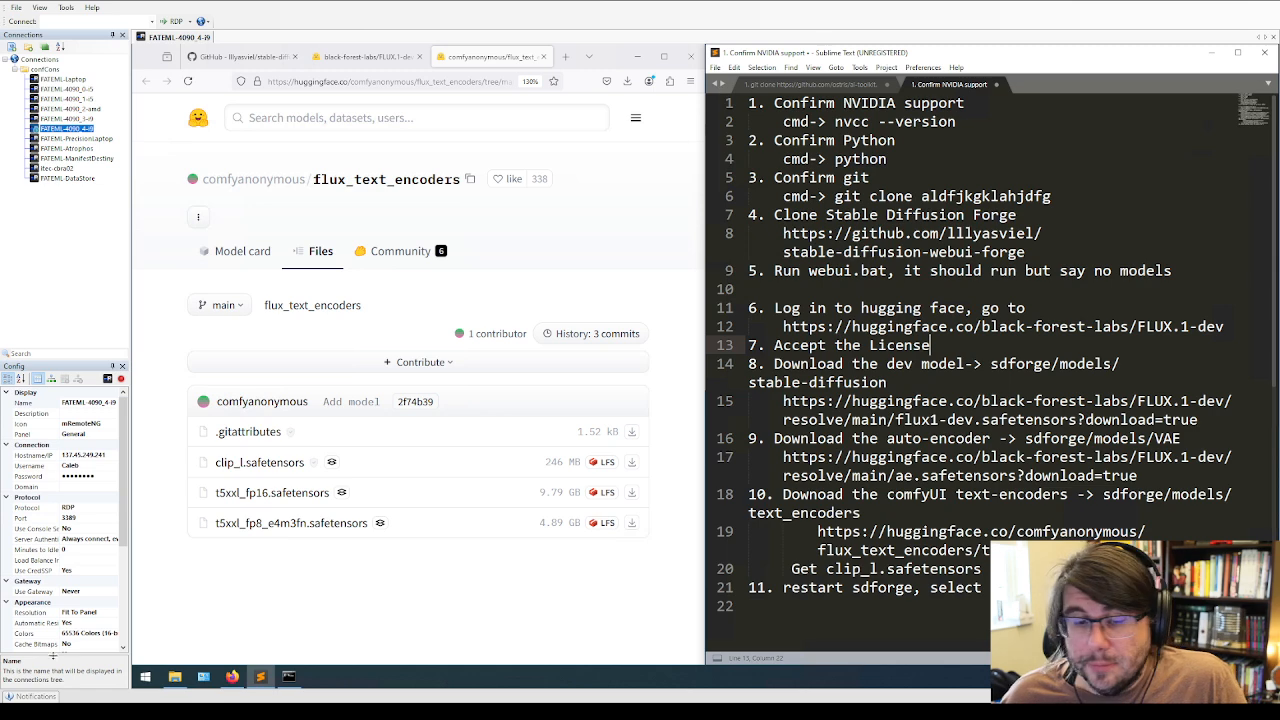
Bring up the stable-diffusion-webui-forge folder in File Explorer and dock it beside the setup notes.
click(174, 677)
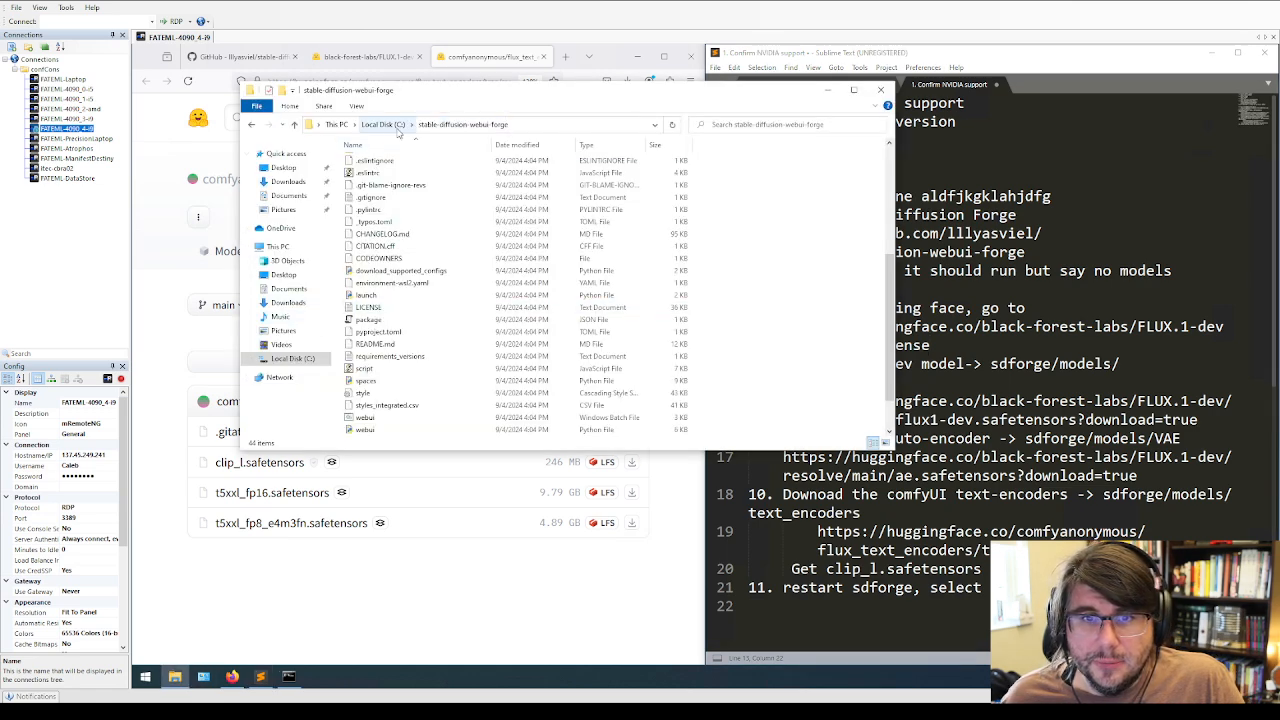
scroll(404, 216, up, 5)
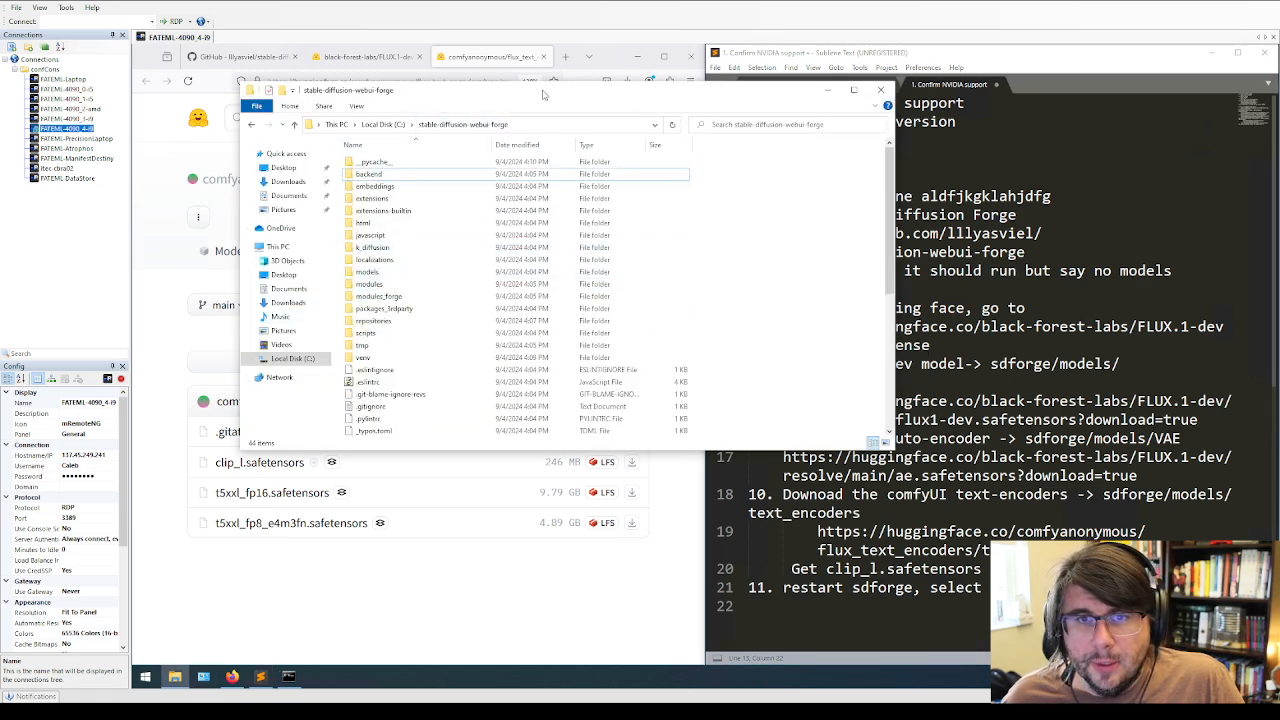
key(super+Left)
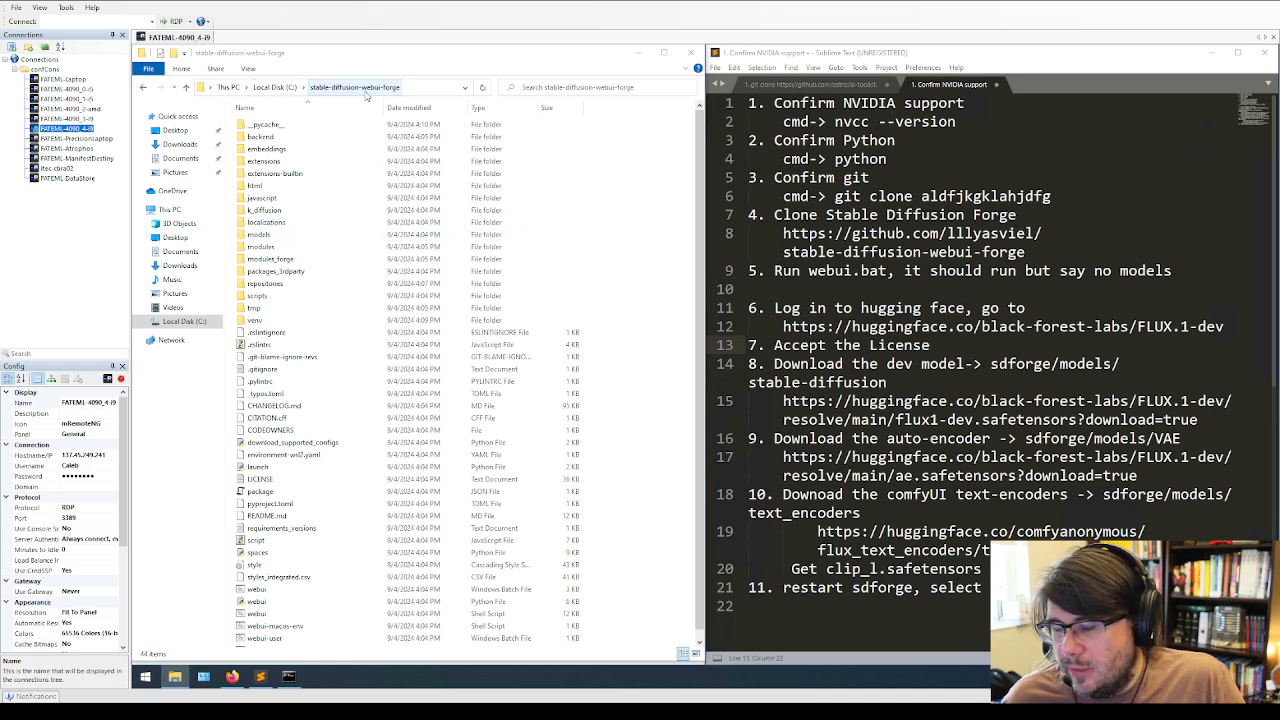
Open the Forge models folder, look into its Stable-diffusion subfolder and go to the VAE subfolder.
double_click(262, 234)
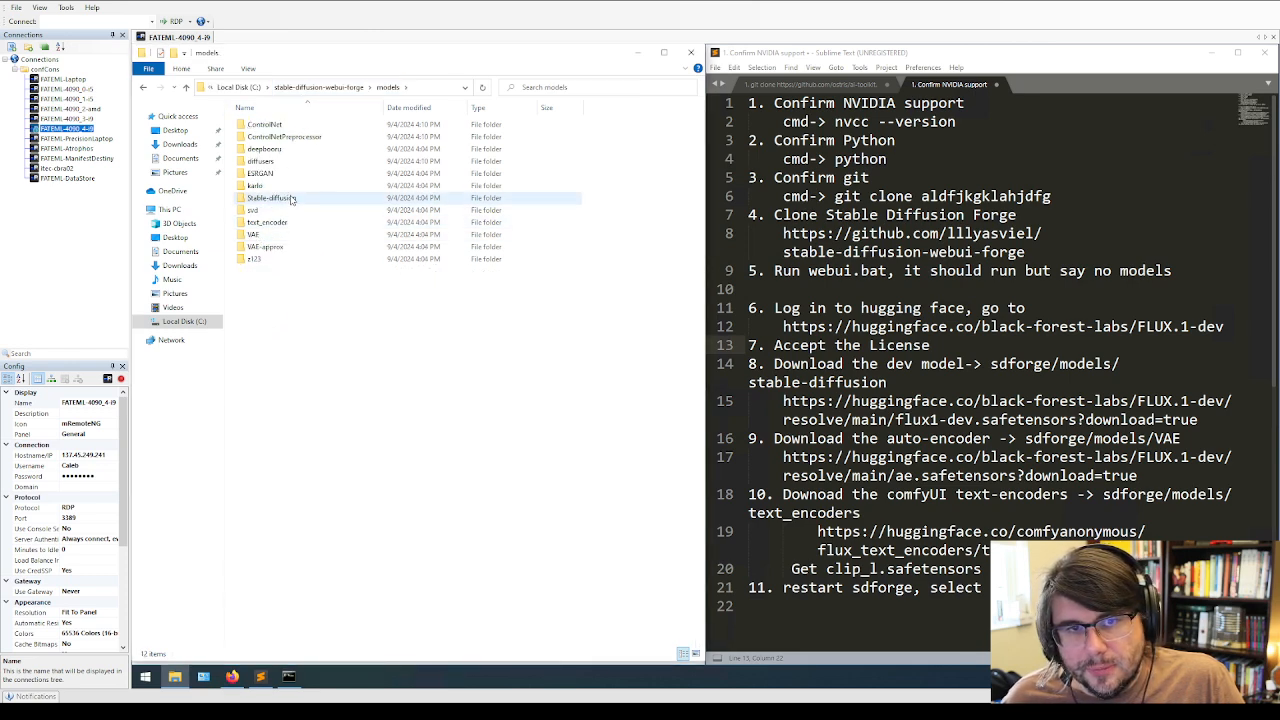
double_click(270, 198)
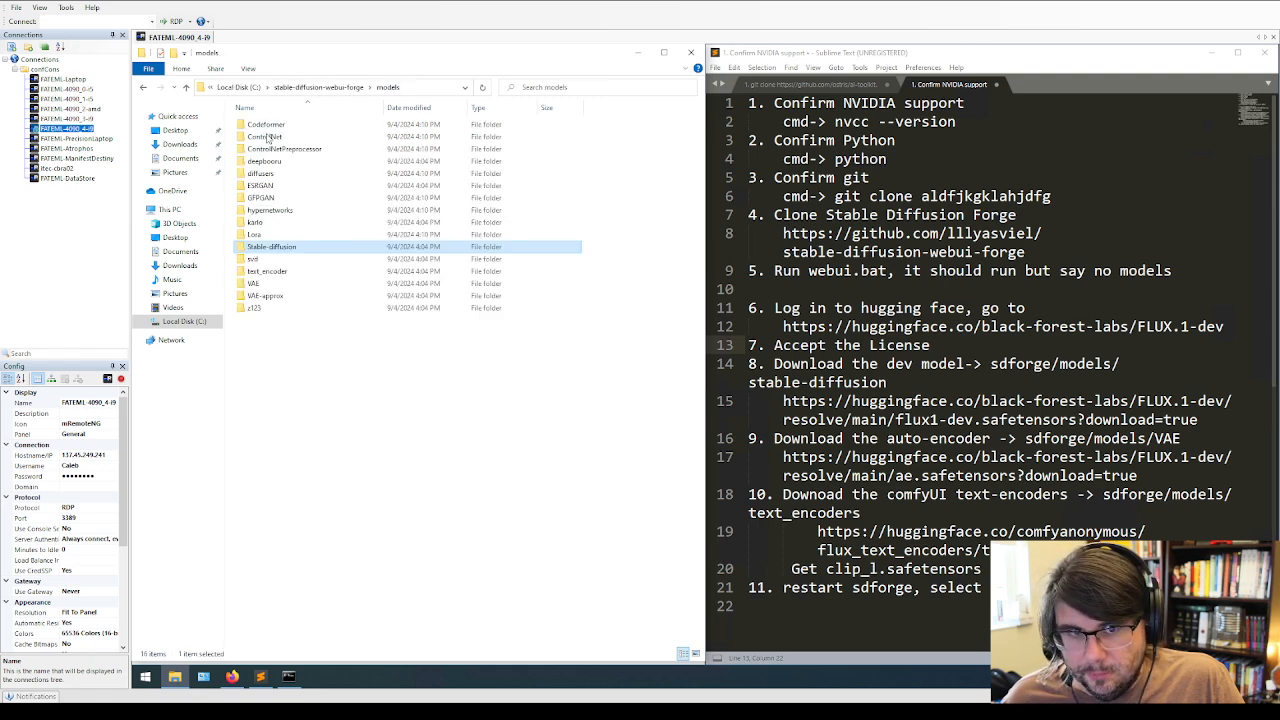
click(331, 87)
double_click(282, 283)
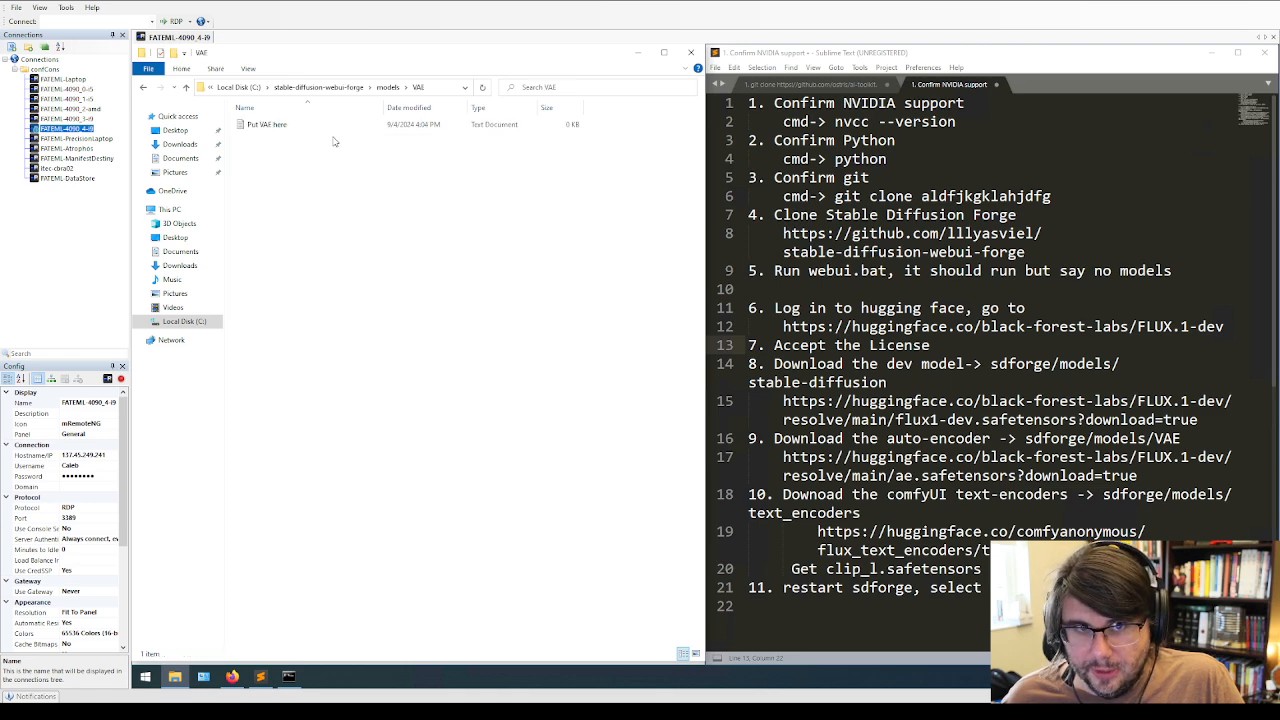
Look into the text_encoder subfolder of models, then open Downloads in a second File Explorer window docked beside it.
click(388, 87)
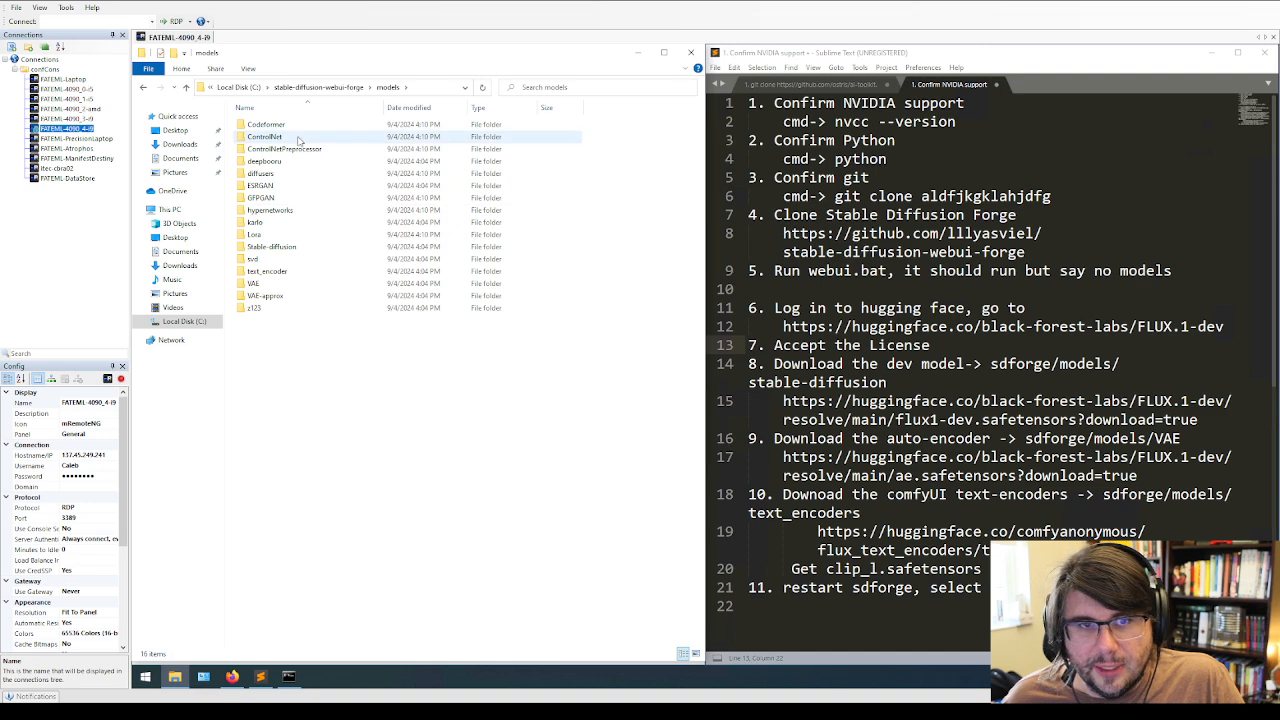
double_click(284, 271)
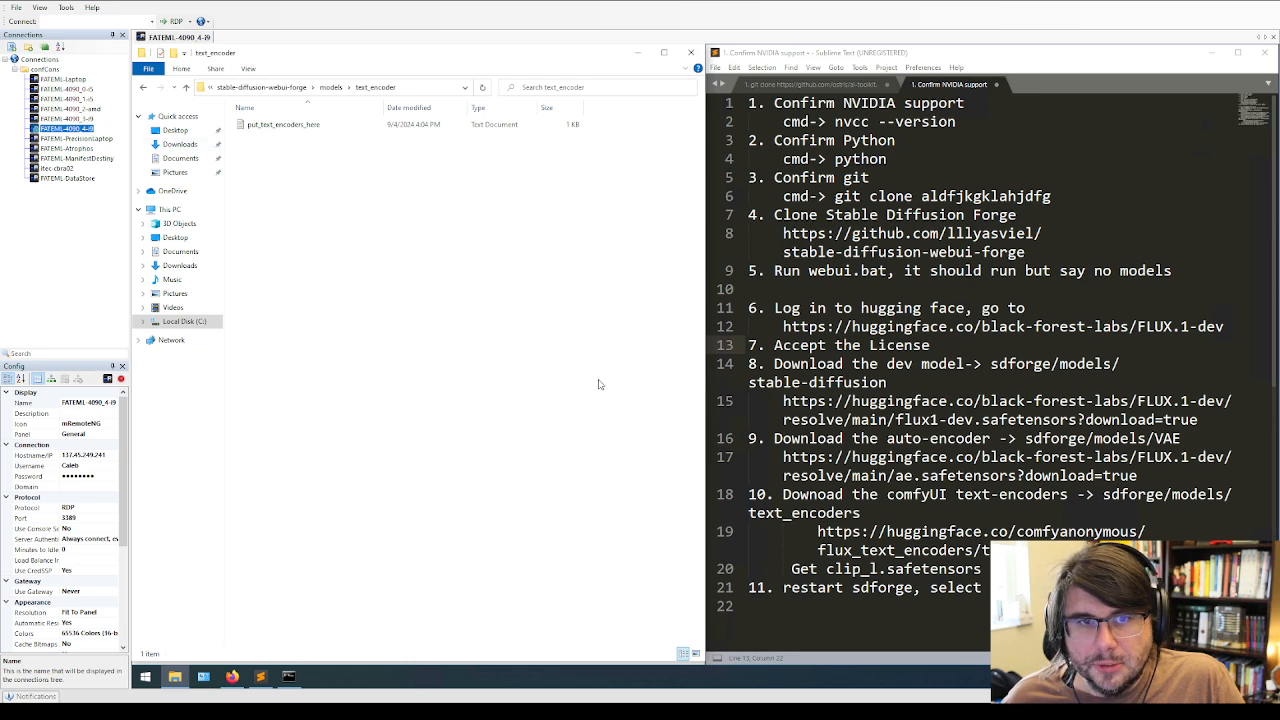
right_click(174, 677)
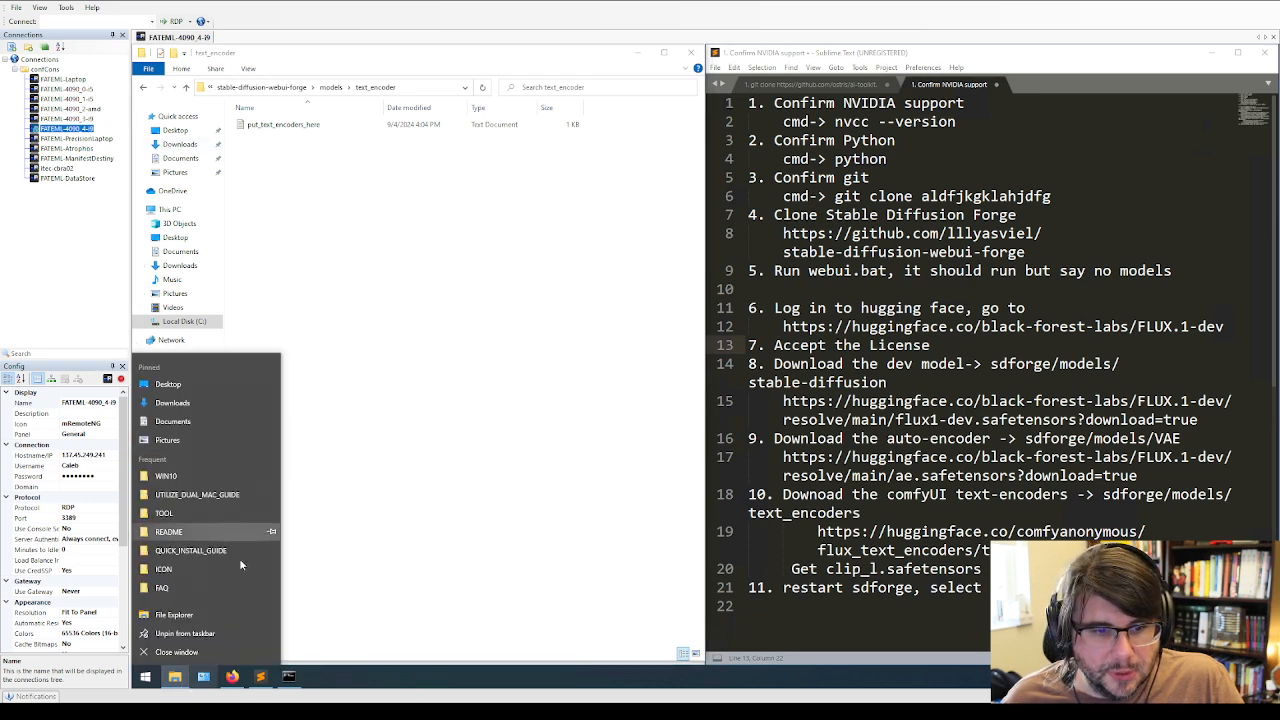
click(201, 613)
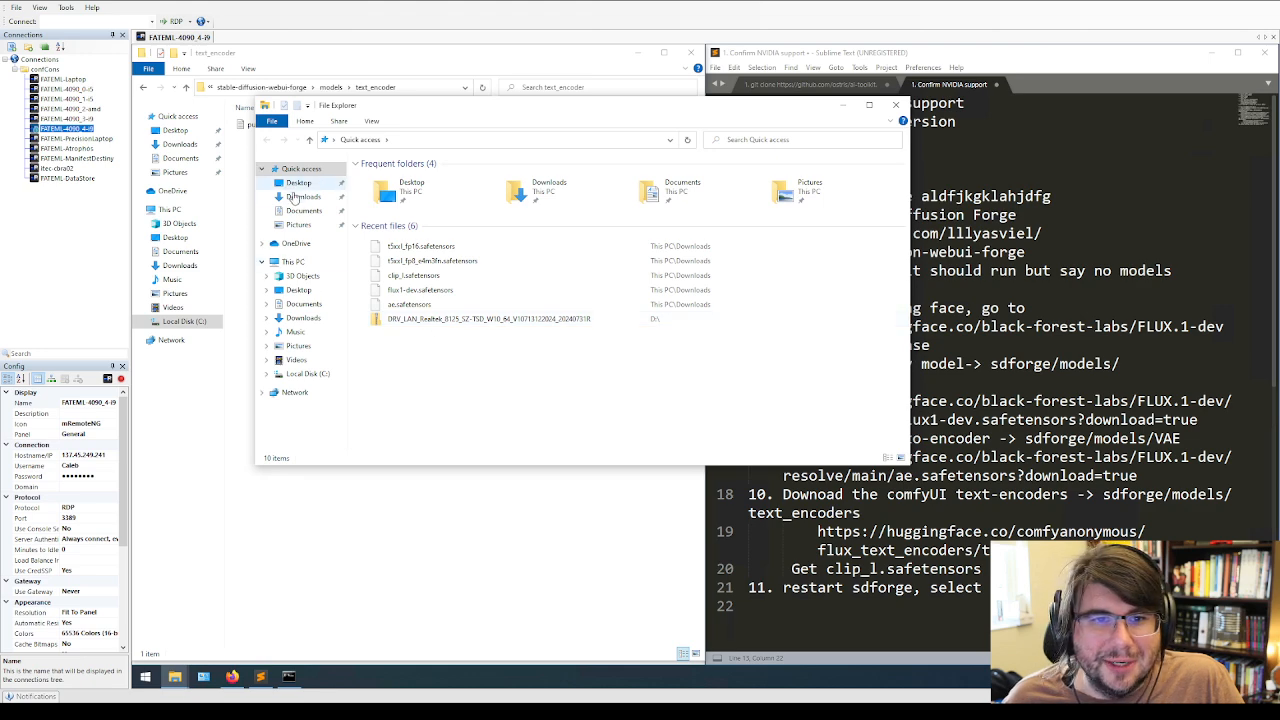
click(297, 199)
drag(470, 108, 1279, 135)
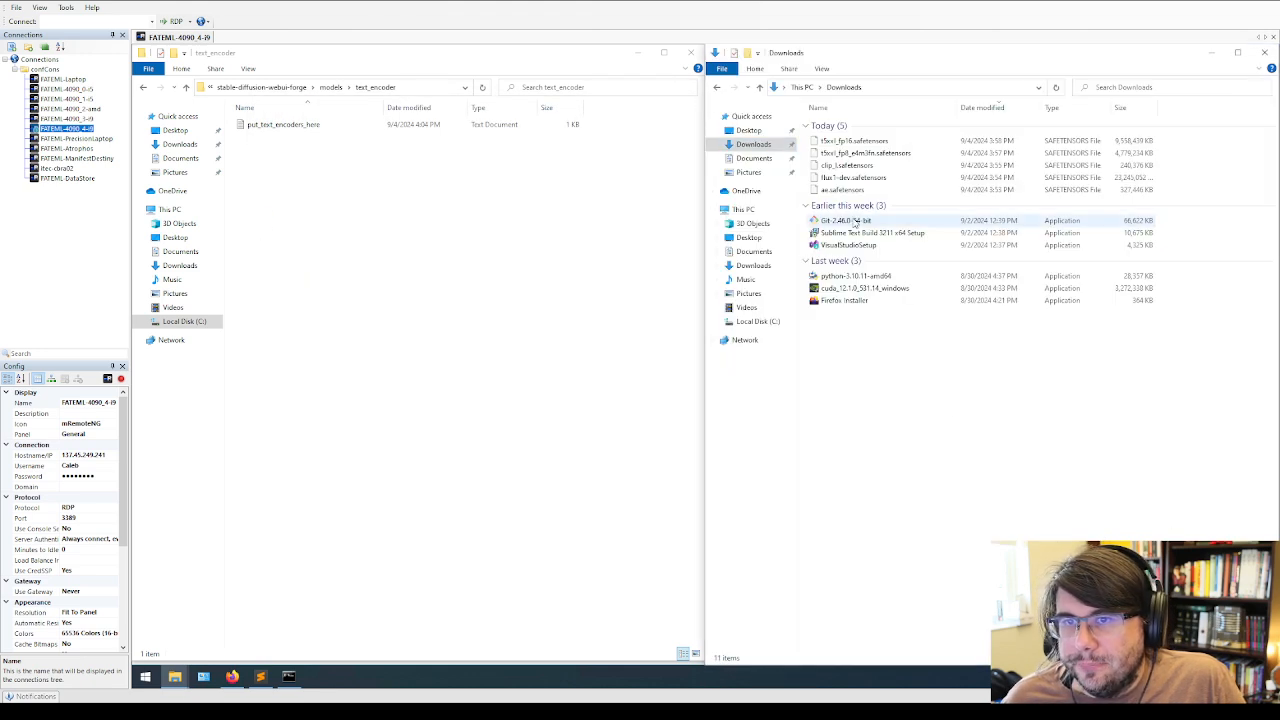
Return to the models folder, review the dev model destination in the setup notes, and minimise the notes.
click(330, 87)
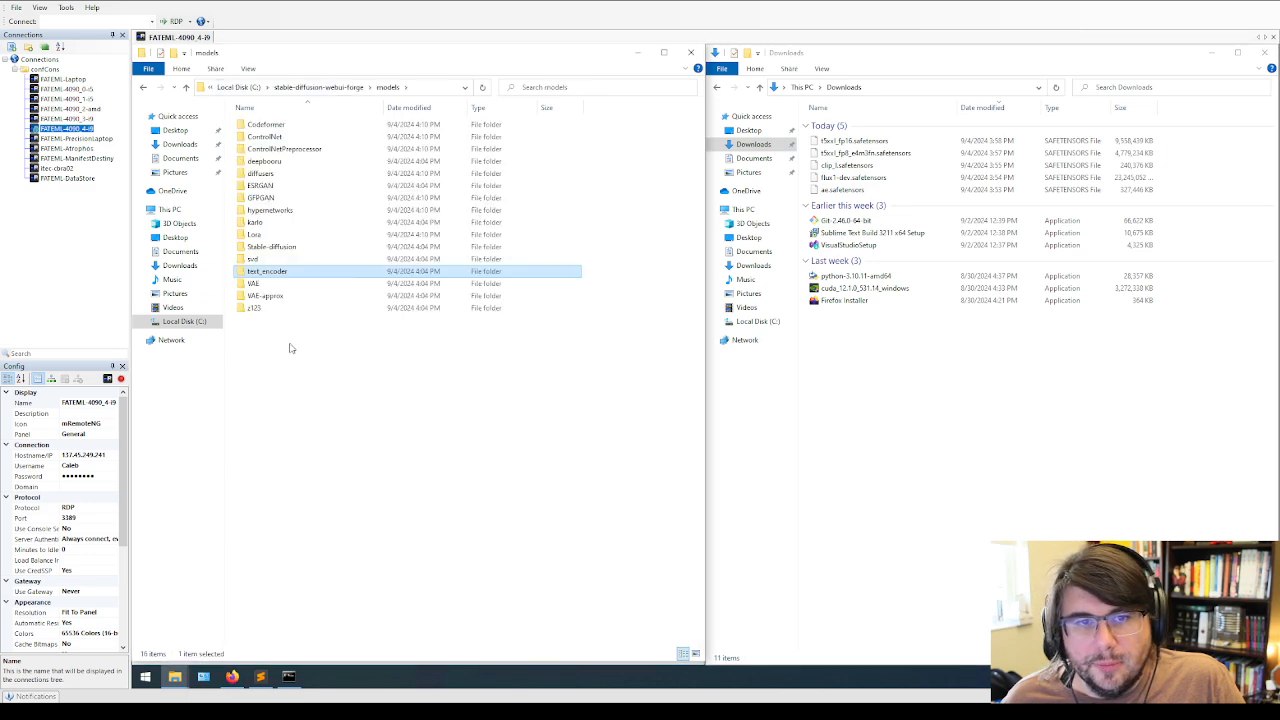
click(260, 677)
click(812, 440)
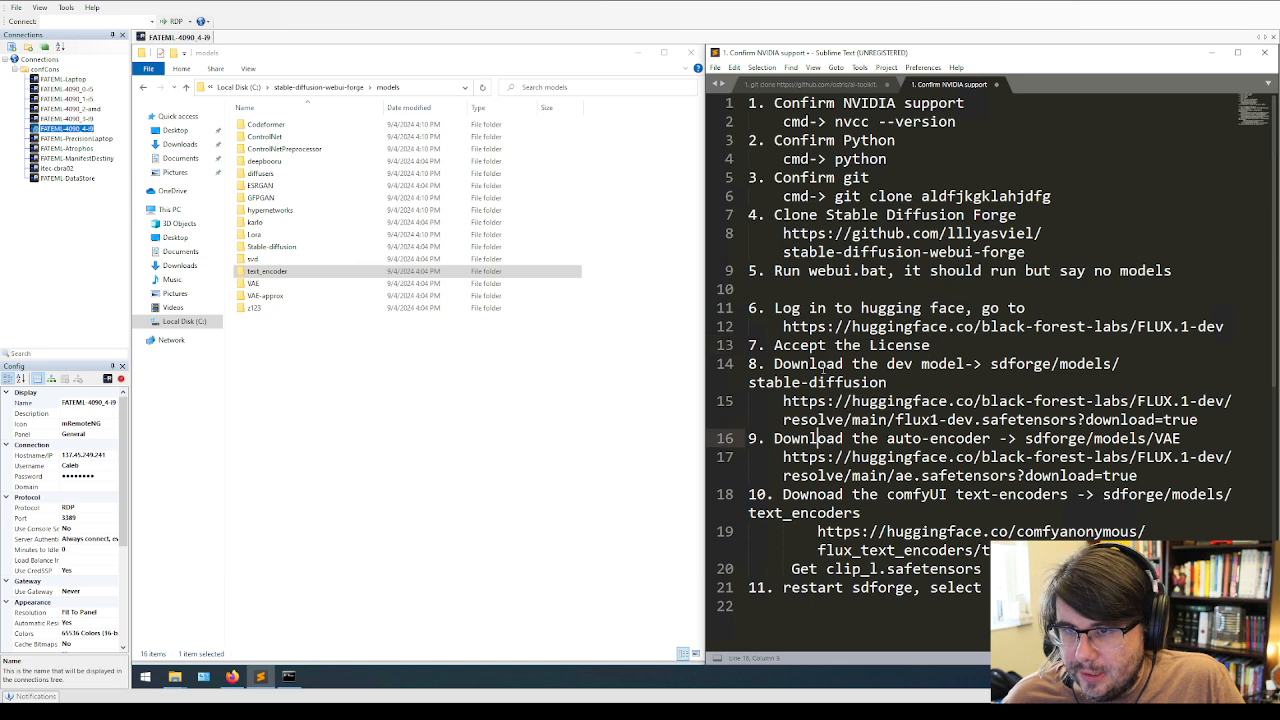
drag(773, 366, 1207, 423)
click(965, 420)
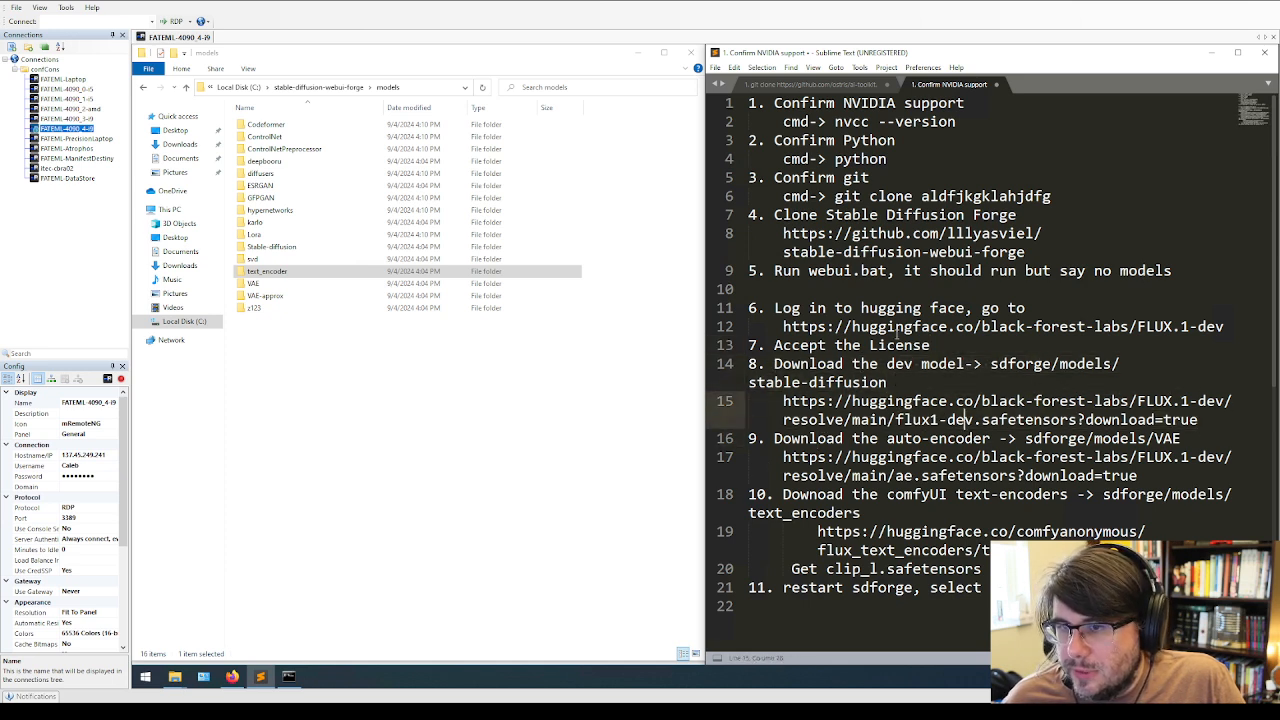
click(1211, 52)
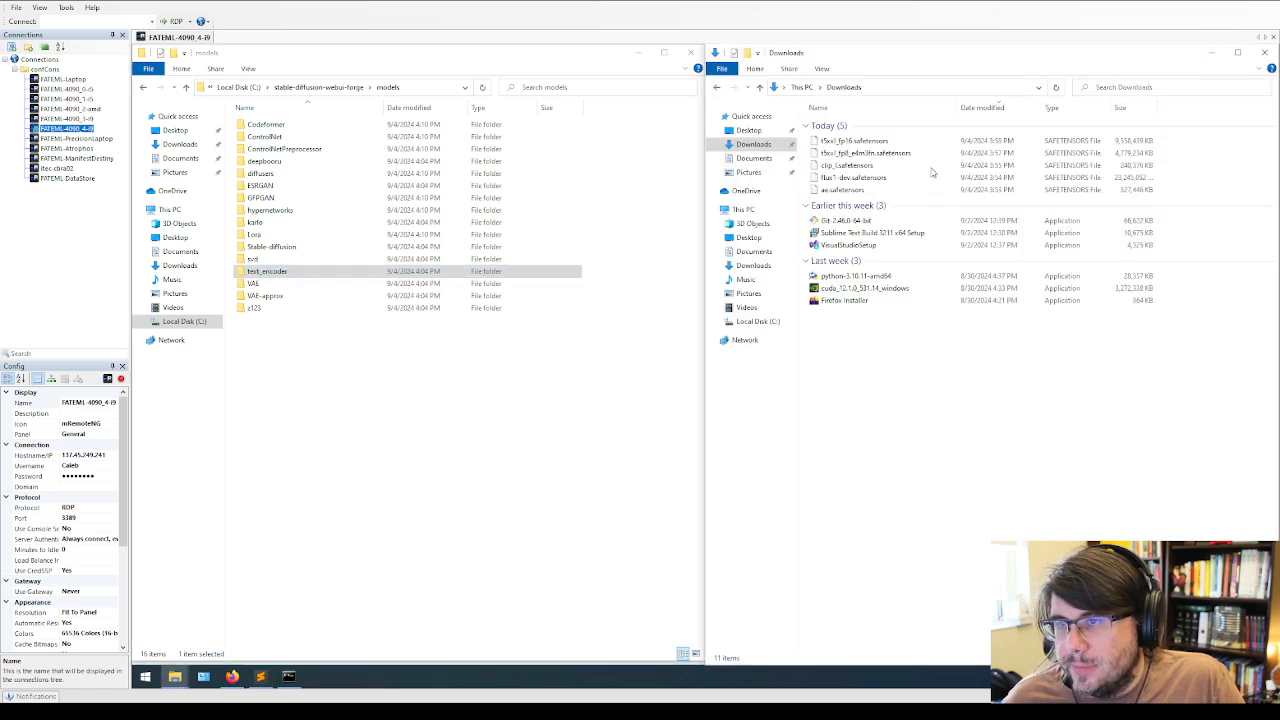
Move flux1-dev.safetensors from Downloads into the Stable-diffusion subfolder of the Forge models folder.
click(858, 177)
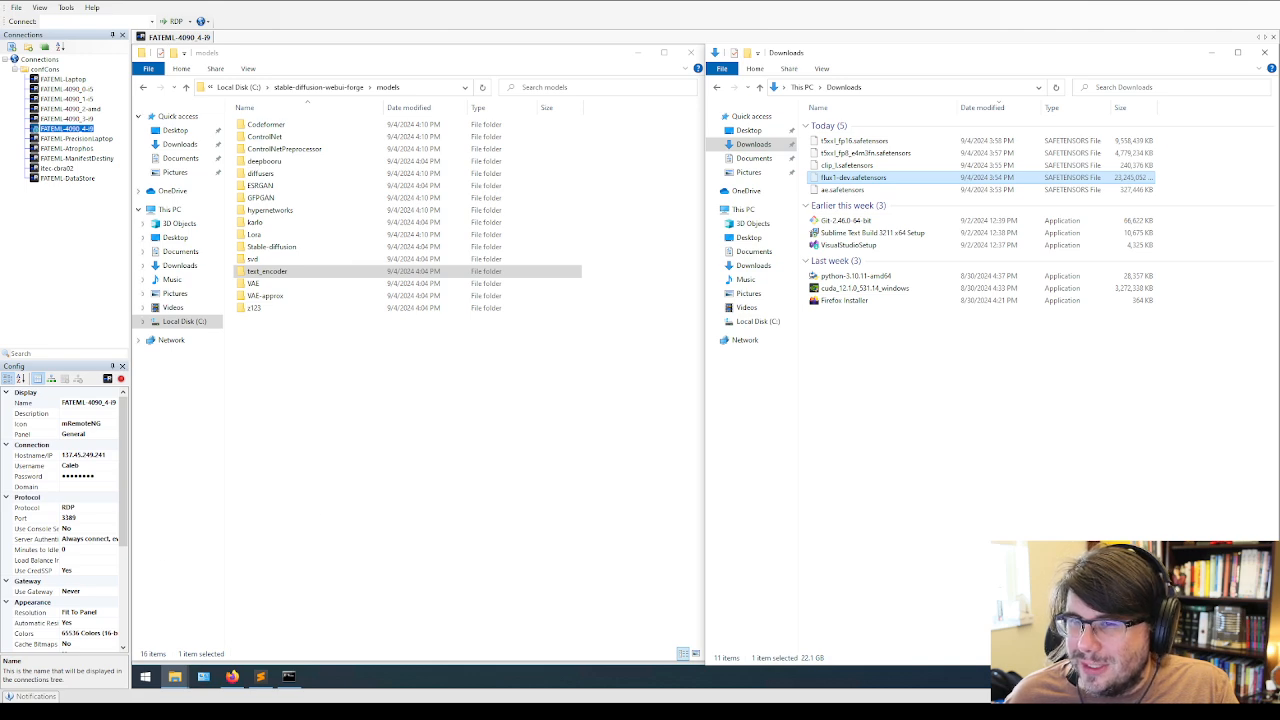
click(502, 440)
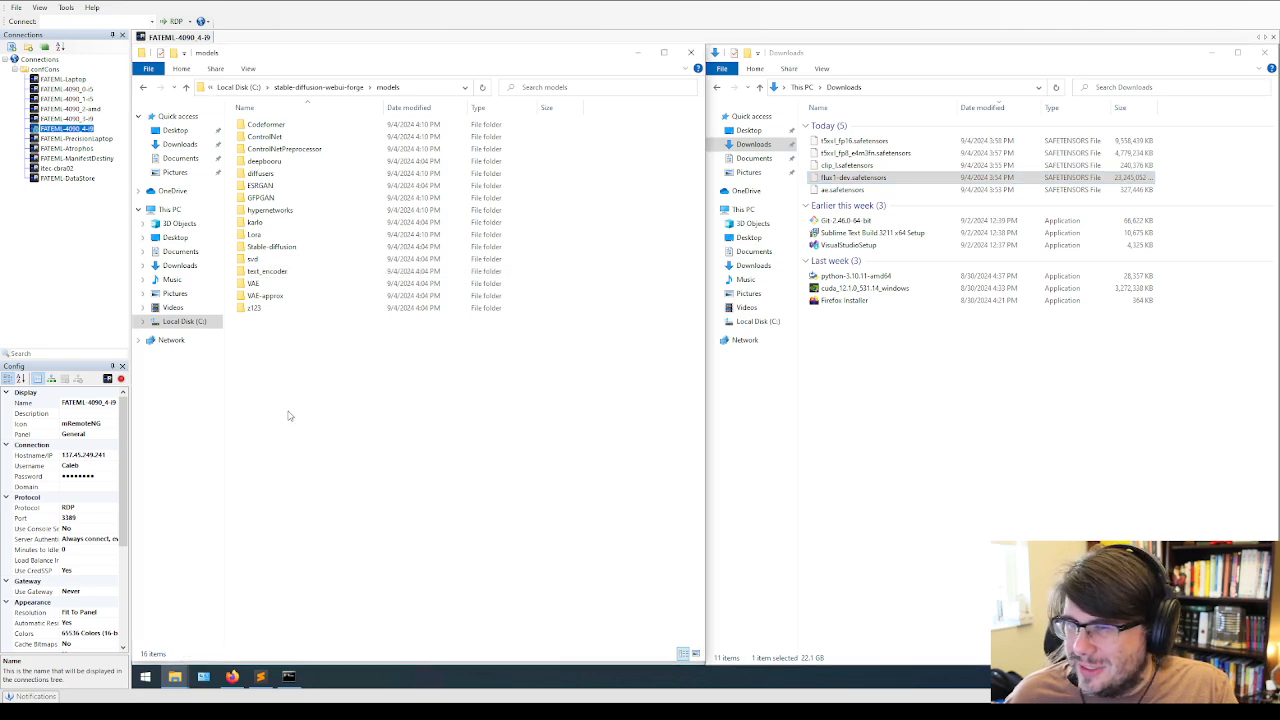
double_click(308, 248)
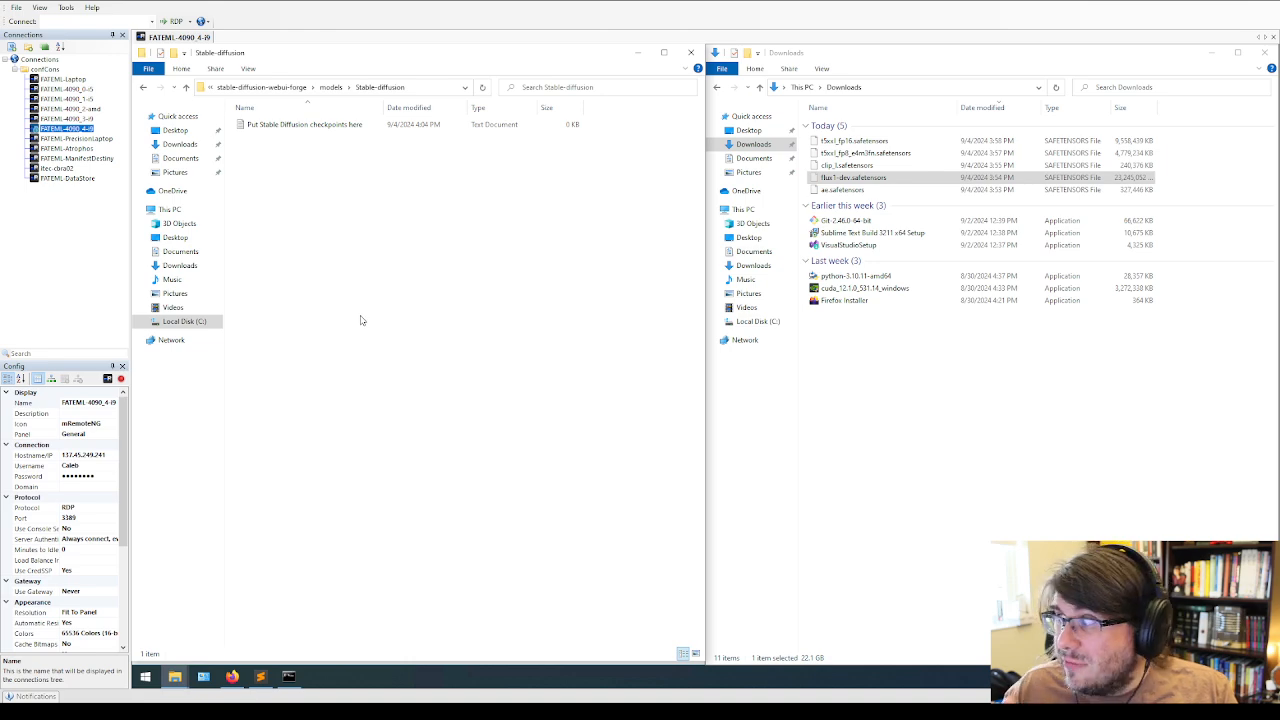
key(ctrl+v)
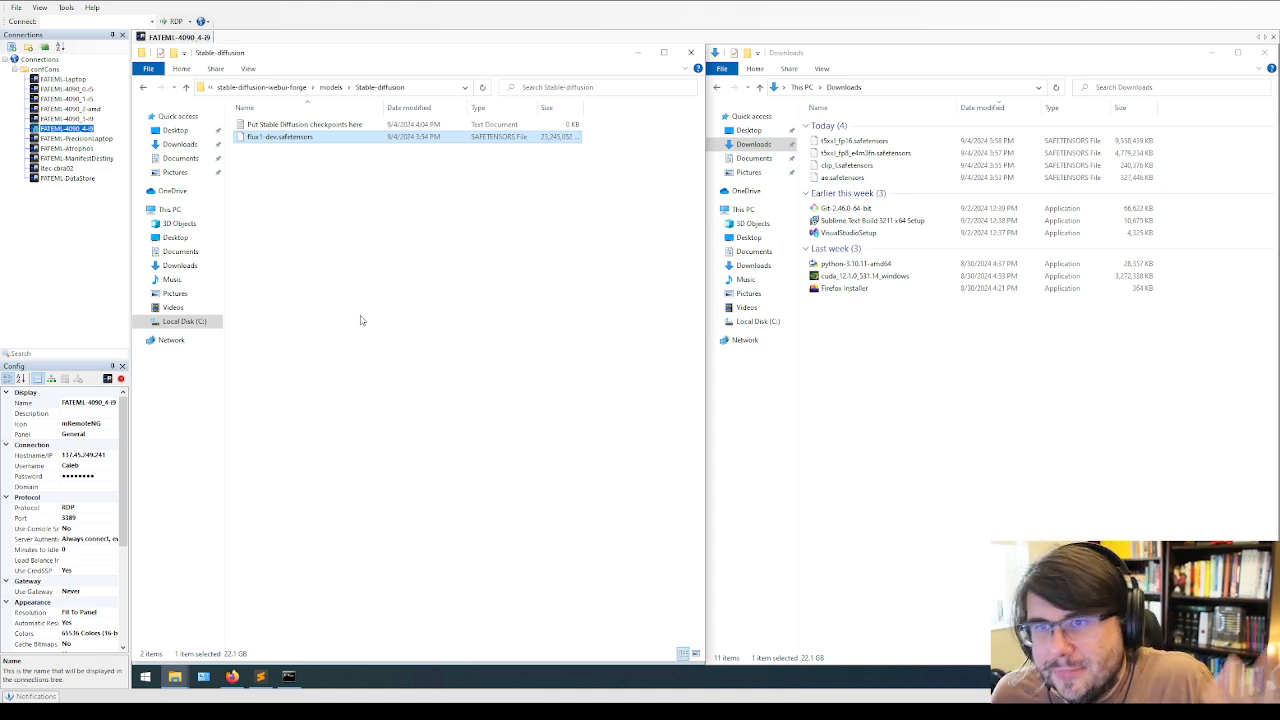
click(411, 258)
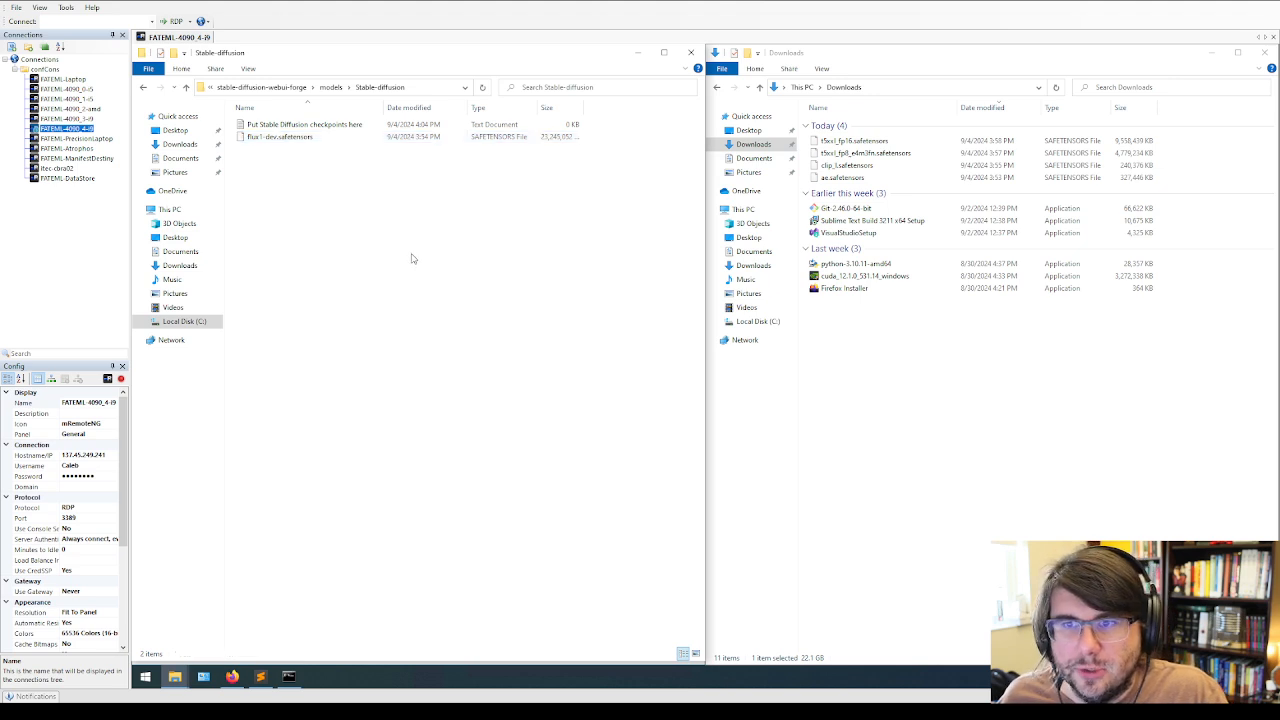
Move ae.safetensors from Downloads into the VAE subfolder of the Forge models folder.
click(280, 138)
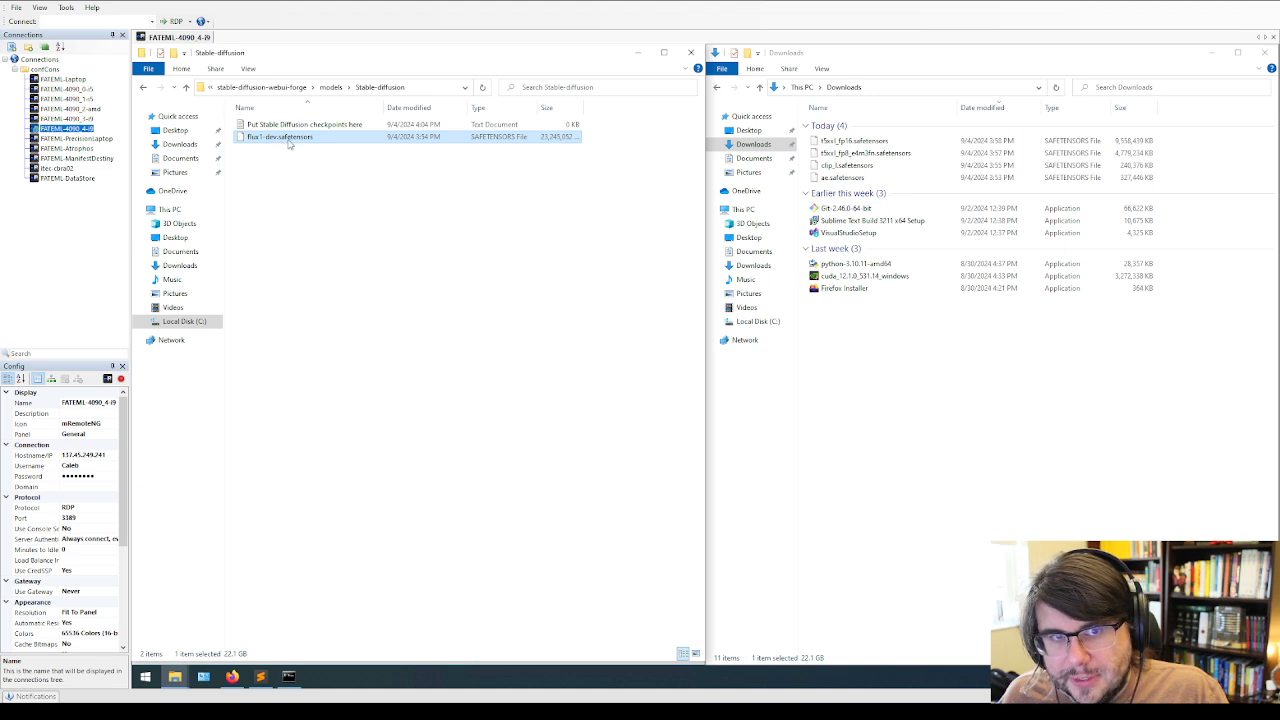
click(330, 88)
double_click(266, 284)
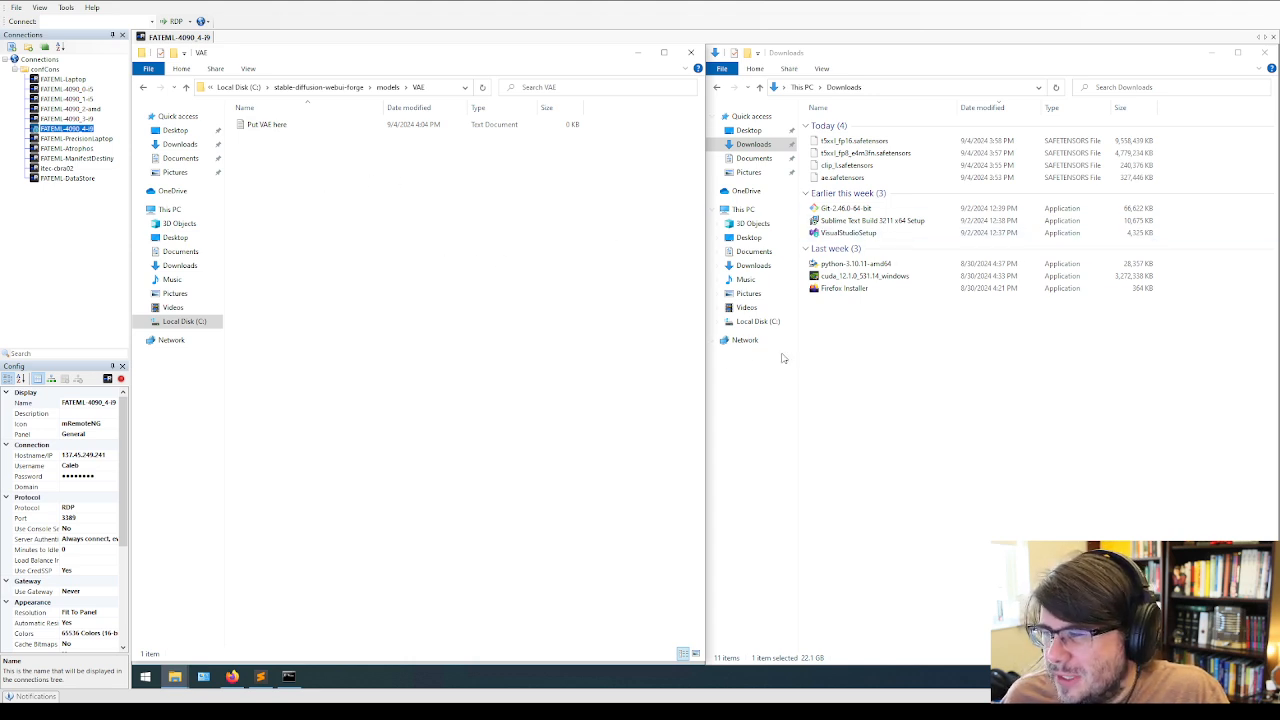
click(832, 177)
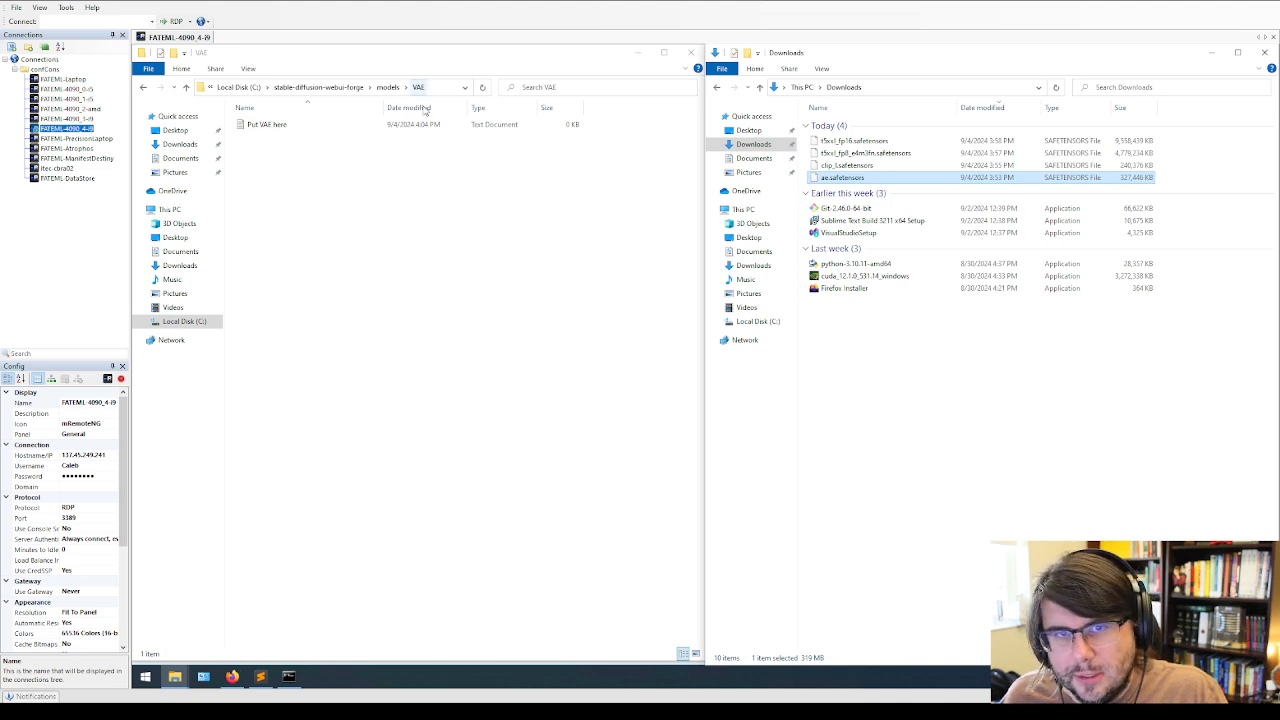
click(447, 305)
key(ctrl+v)
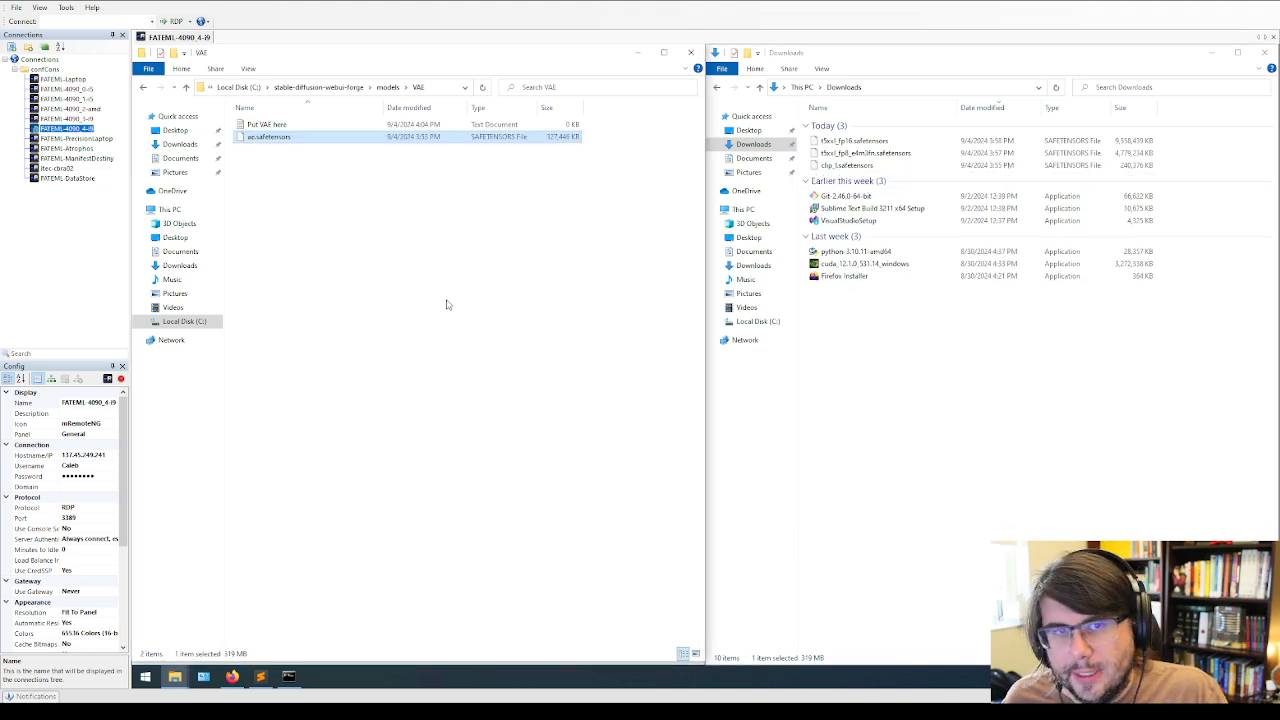
click(396, 234)
Move clip_l, t5xxl_fp16 and t5xxl_fp8_e4m3fn safetensors from Downloads into the text_encoder subfolder of the Forge models folder.
click(388, 87)
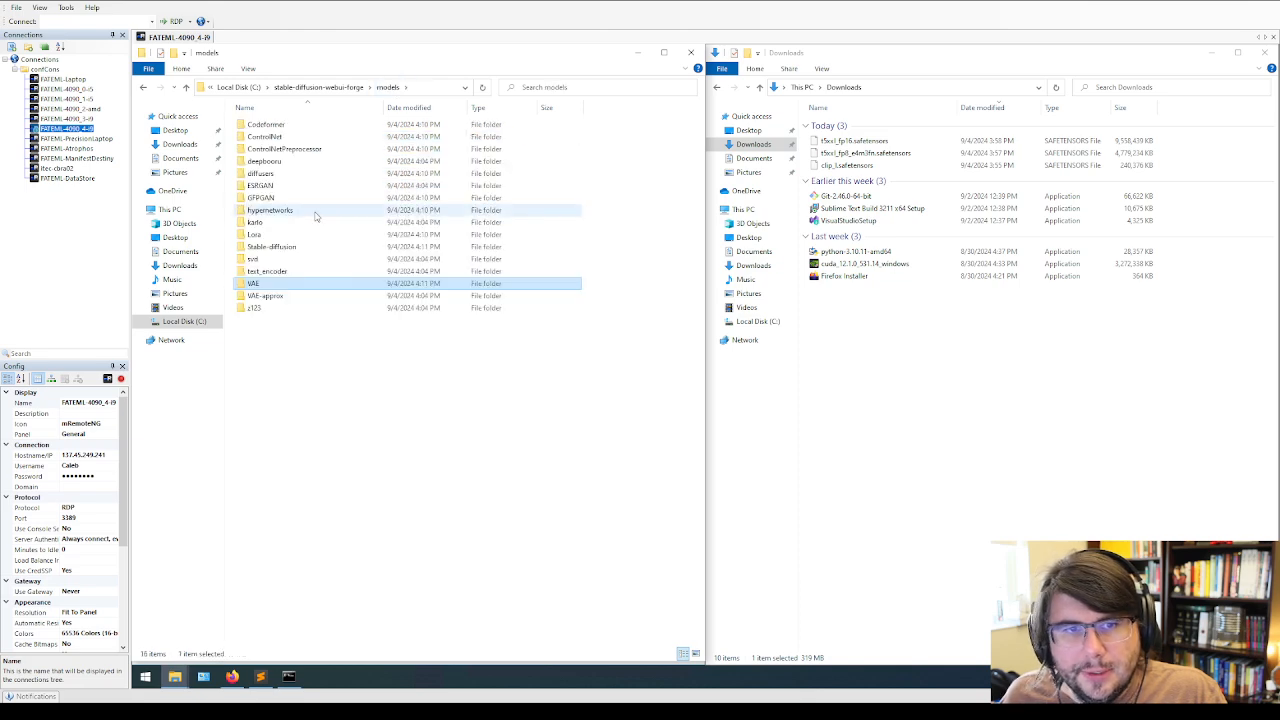
click(855, 141)
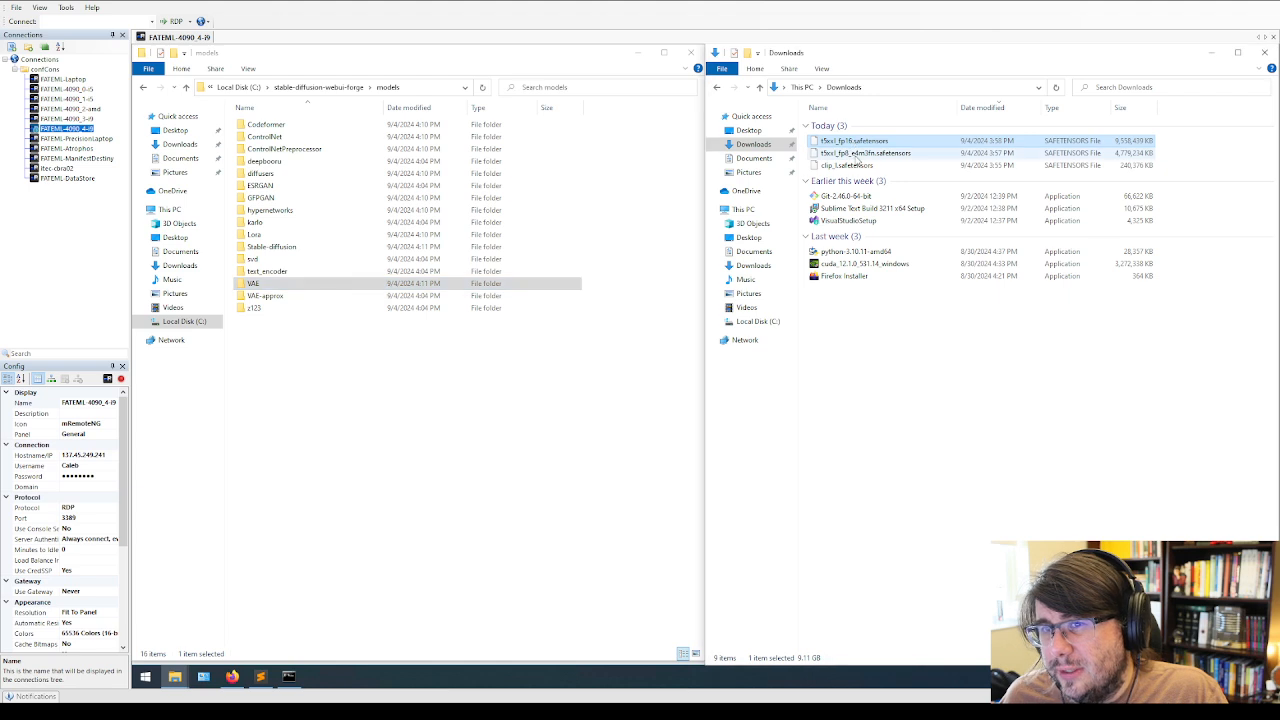
click(845, 165)
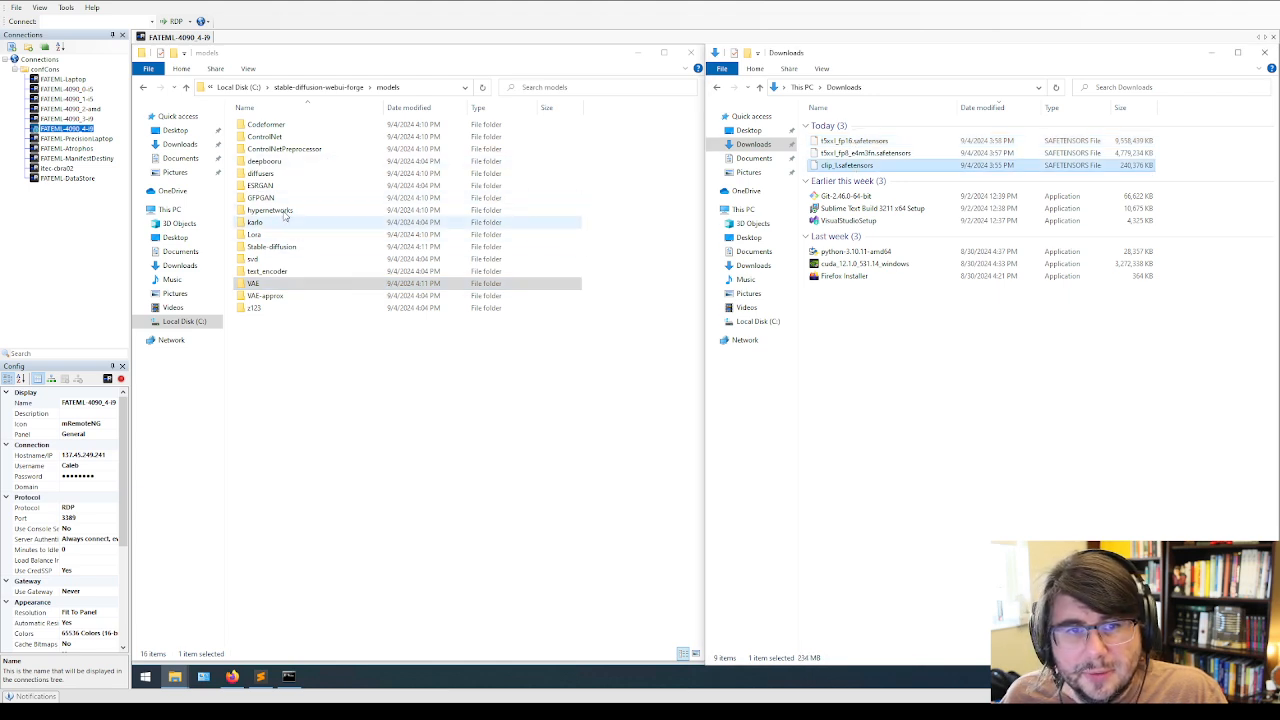
double_click(267, 271)
shift+click(855, 141)
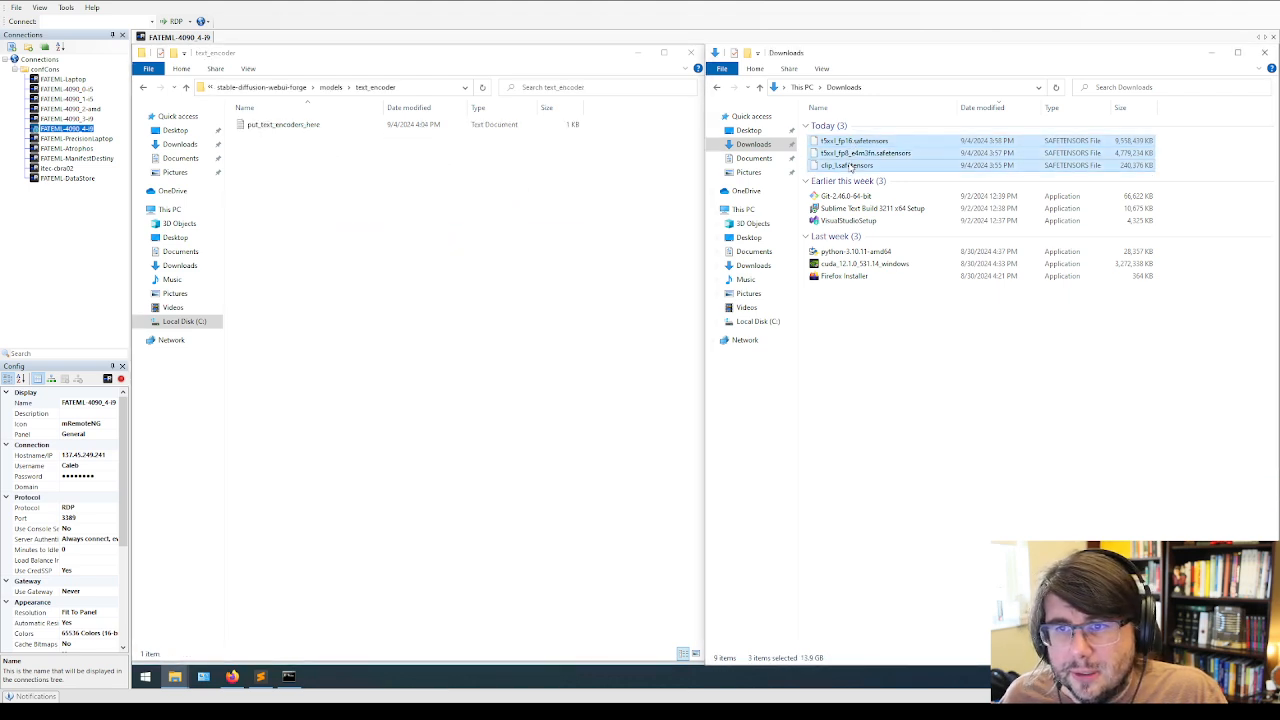
drag(851, 168, 569, 334)
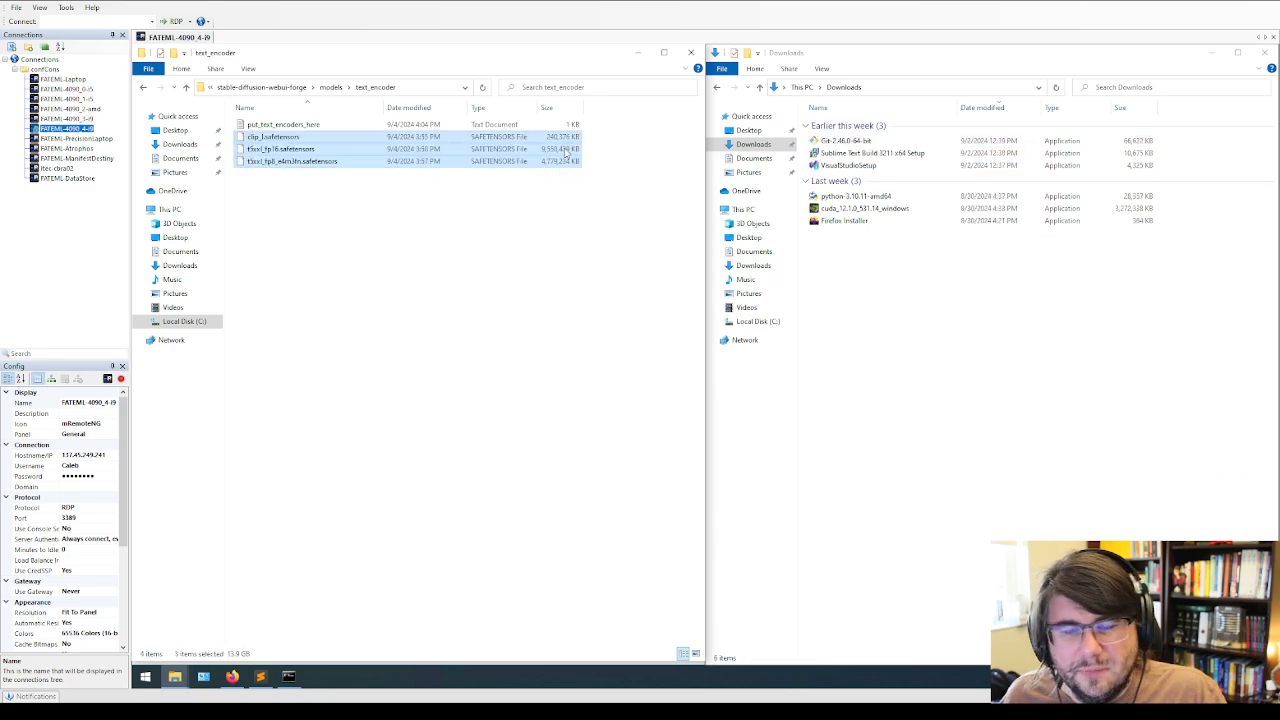
click(540, 200)
Return to the Forge models folder and close the Downloads window.
click(332, 88)
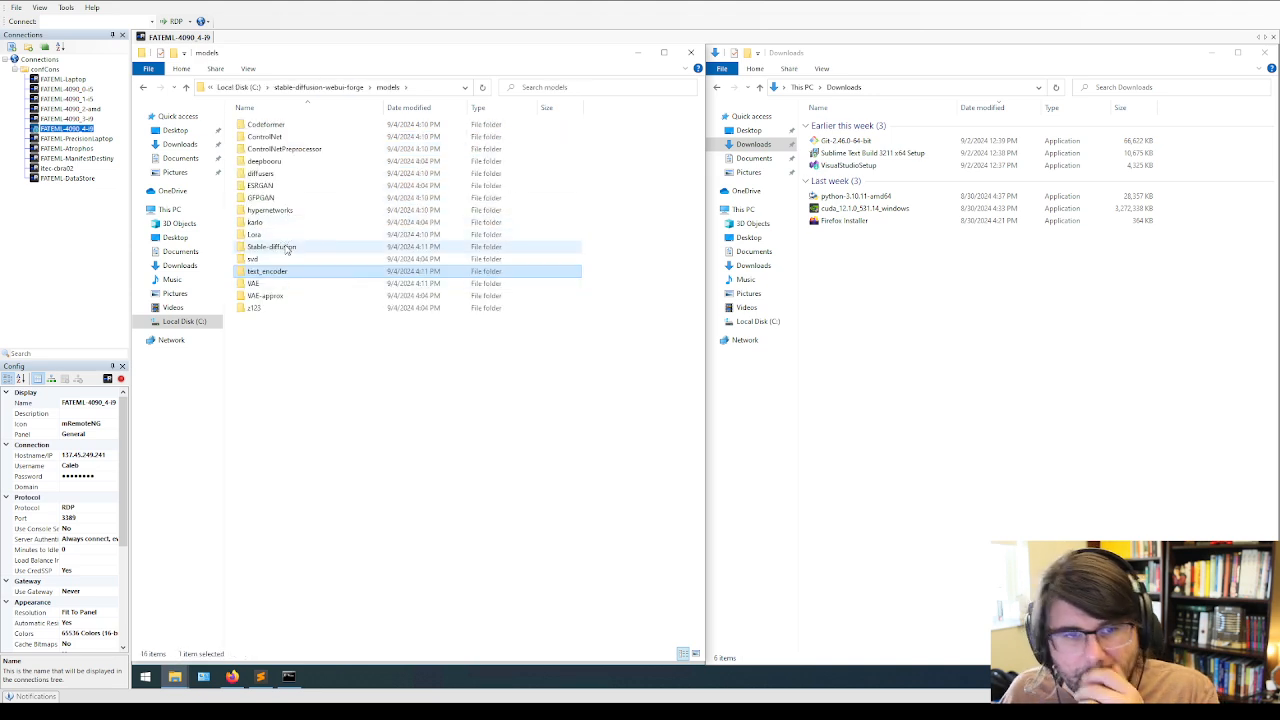
mouse_move(287, 251)
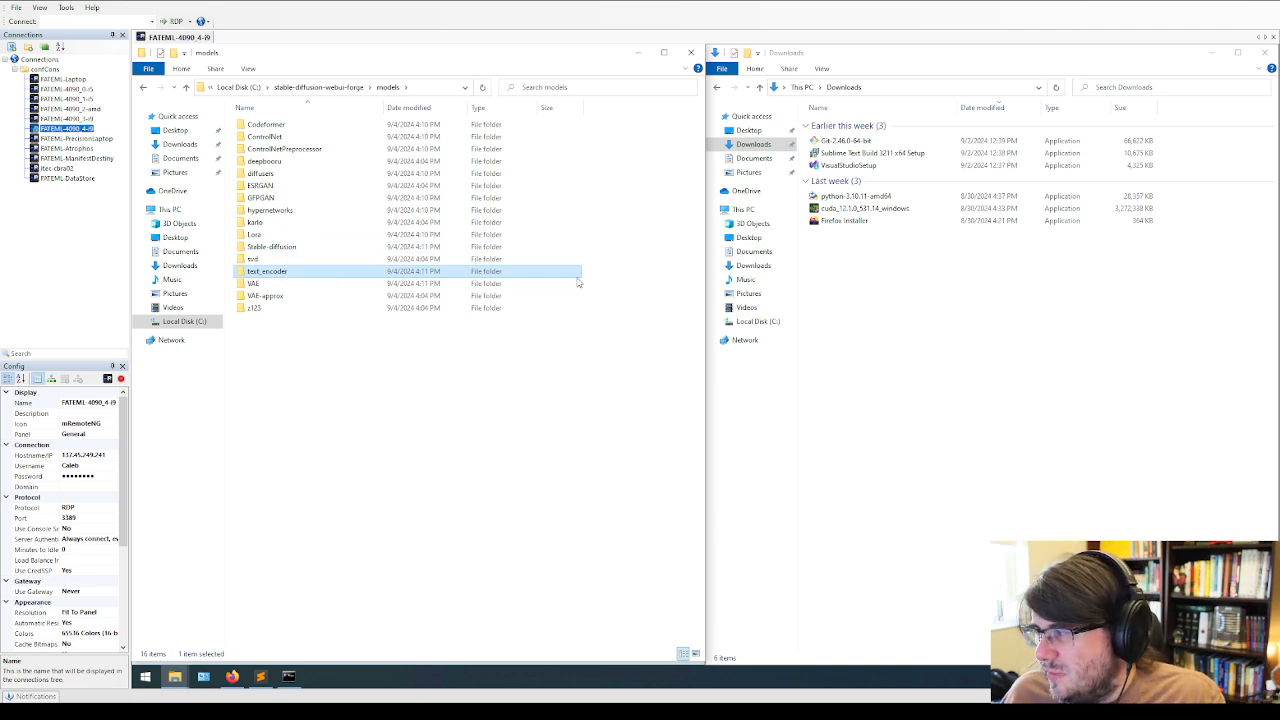
click(890, 405)
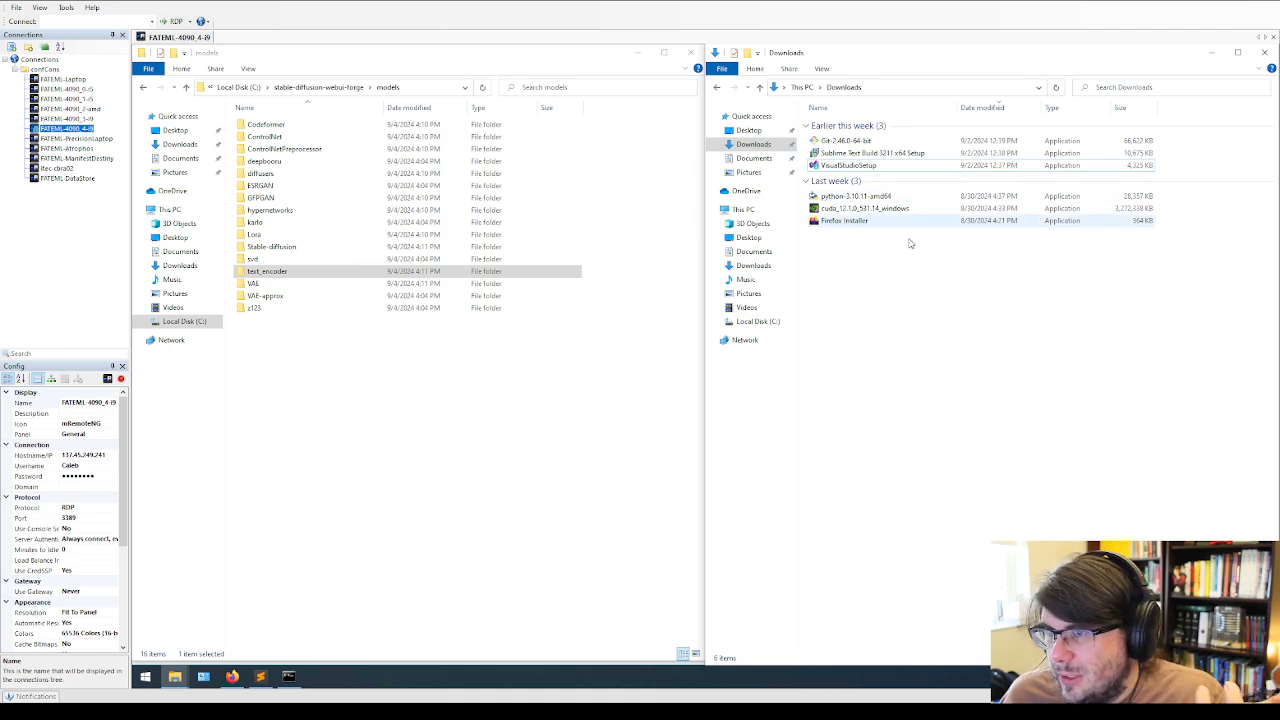
click(1265, 52)
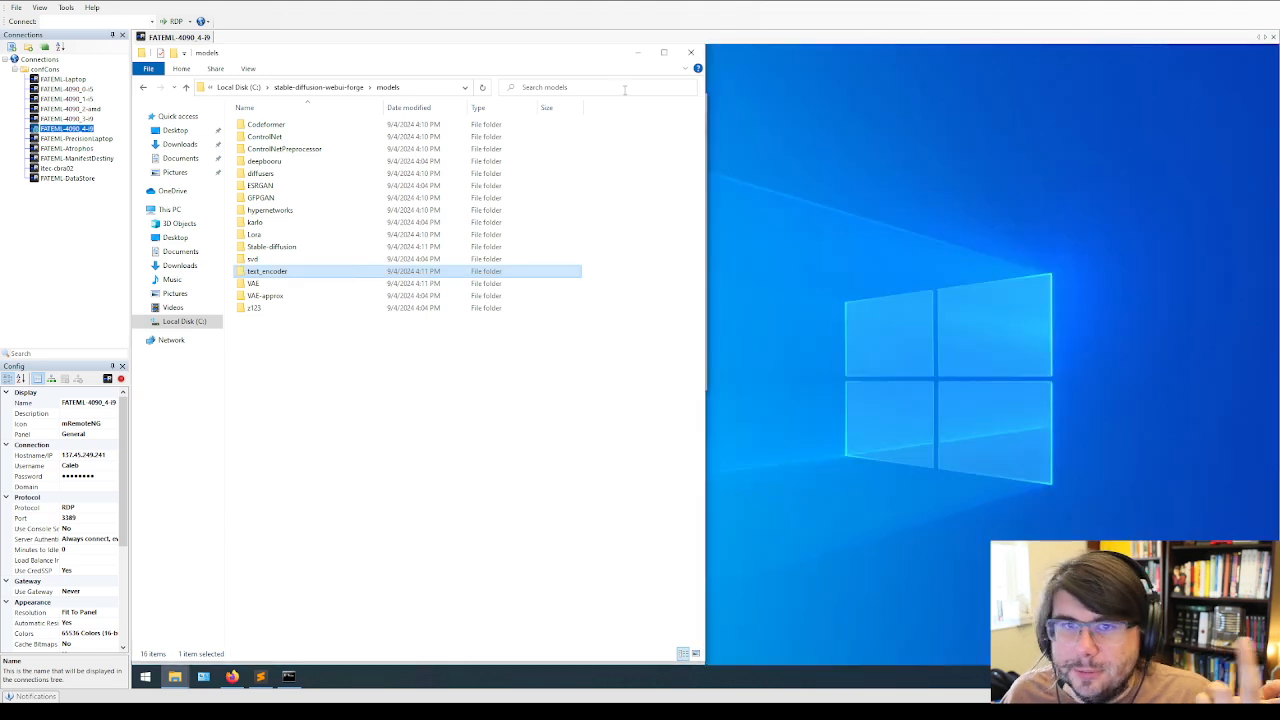
Check the webui.bat console, then switch to Firefox and maximise the Stable Diffusion Forge page.
click(288, 677)
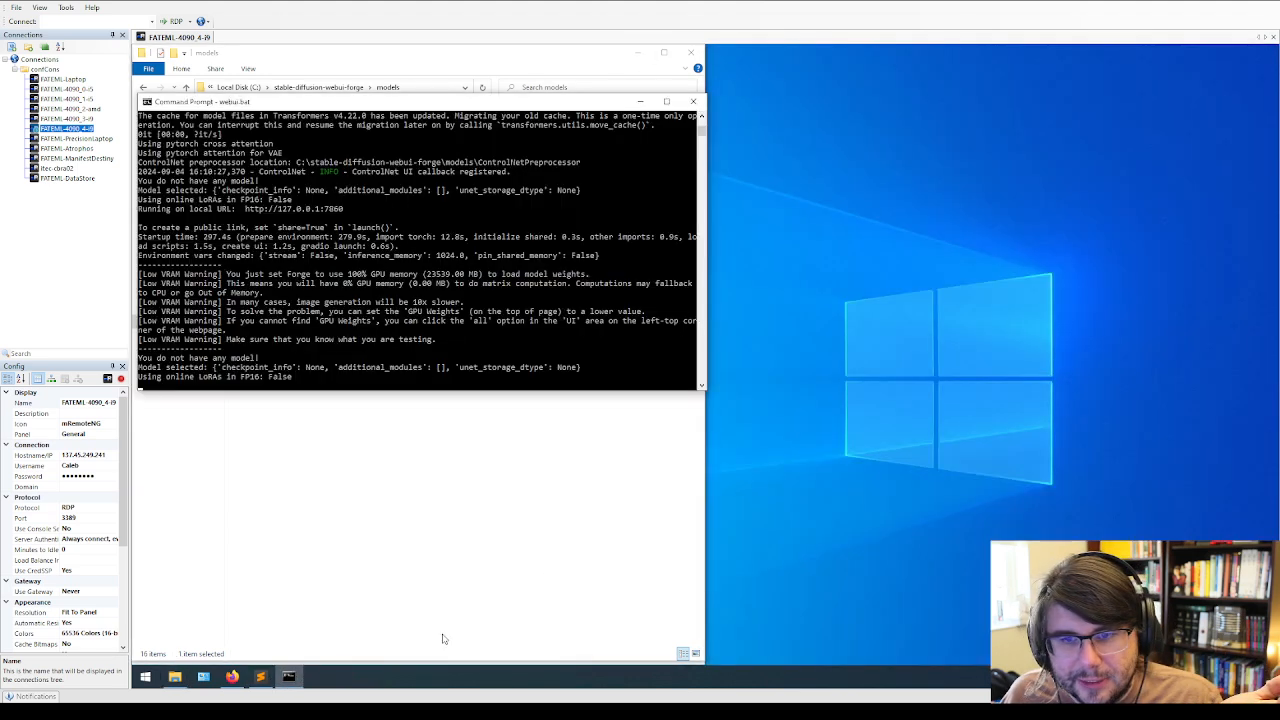
click(469, 285)
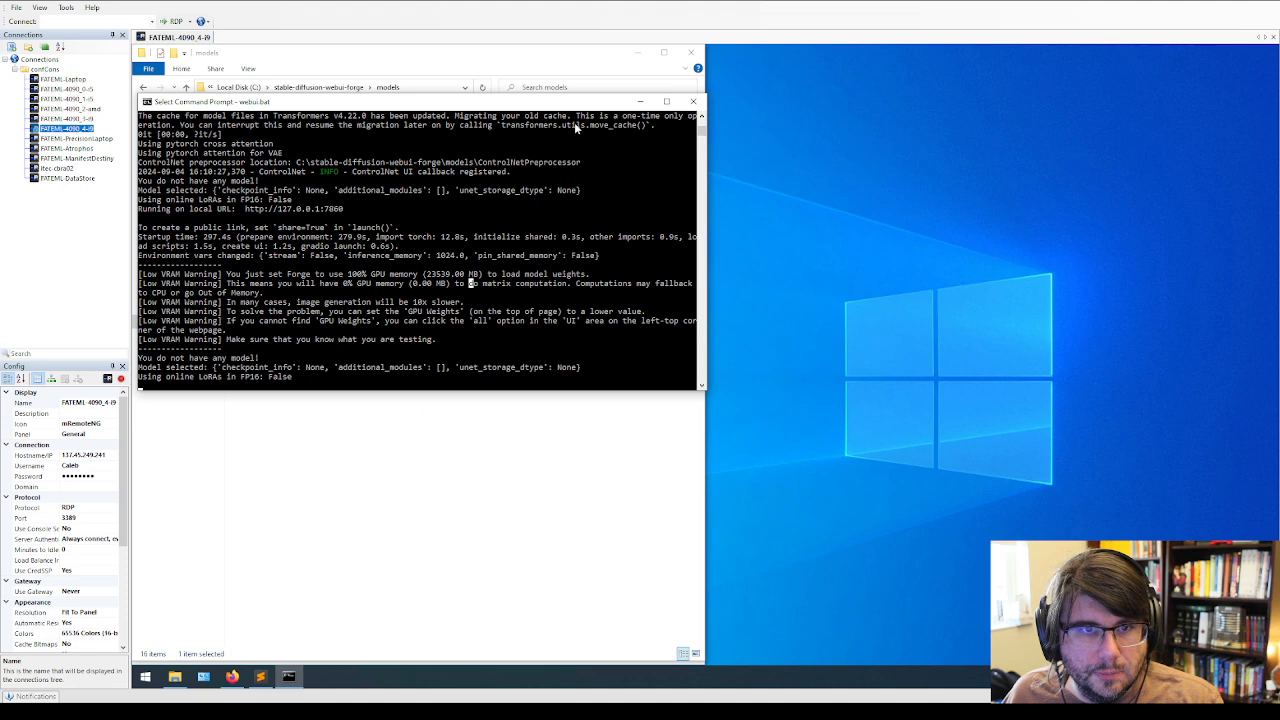
click(232, 677)
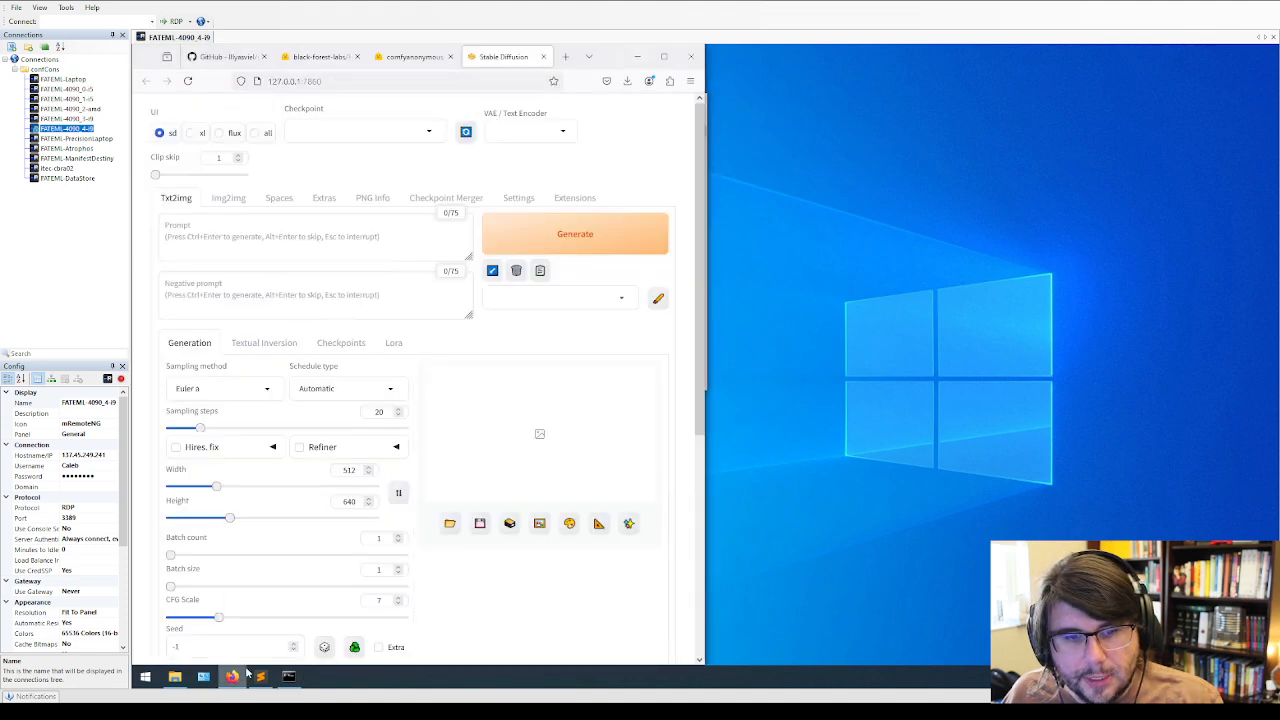
click(664, 56)
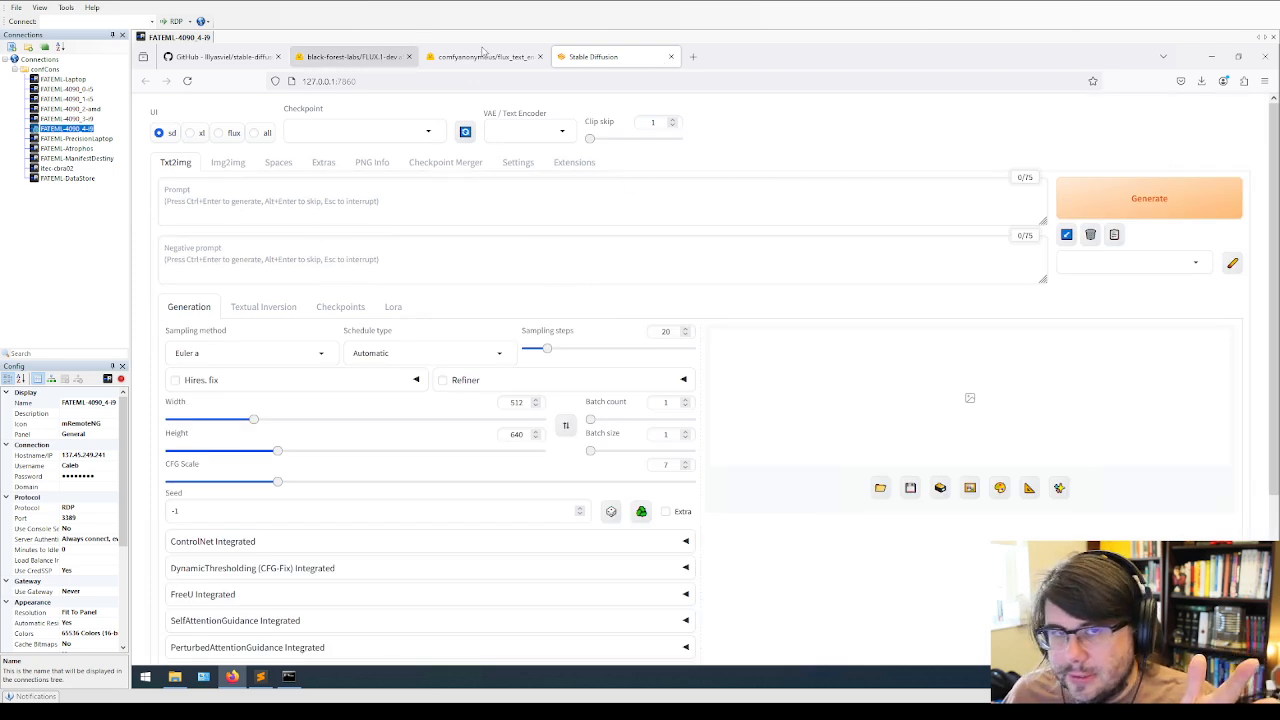
Set the Forge UI mode to flux with flux1-dev.safetensors as checkpoint, and view the available VAE / Text Encoder files.
click(258, 135)
click(230, 135)
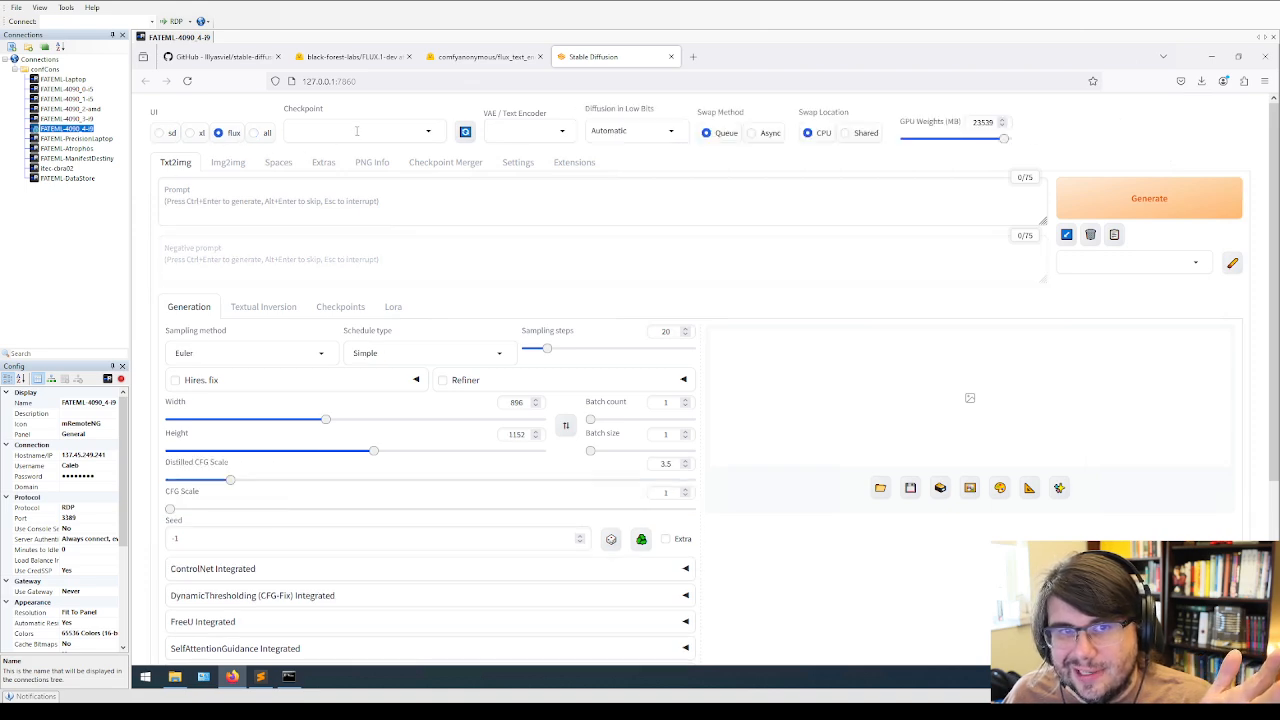
click(430, 138)
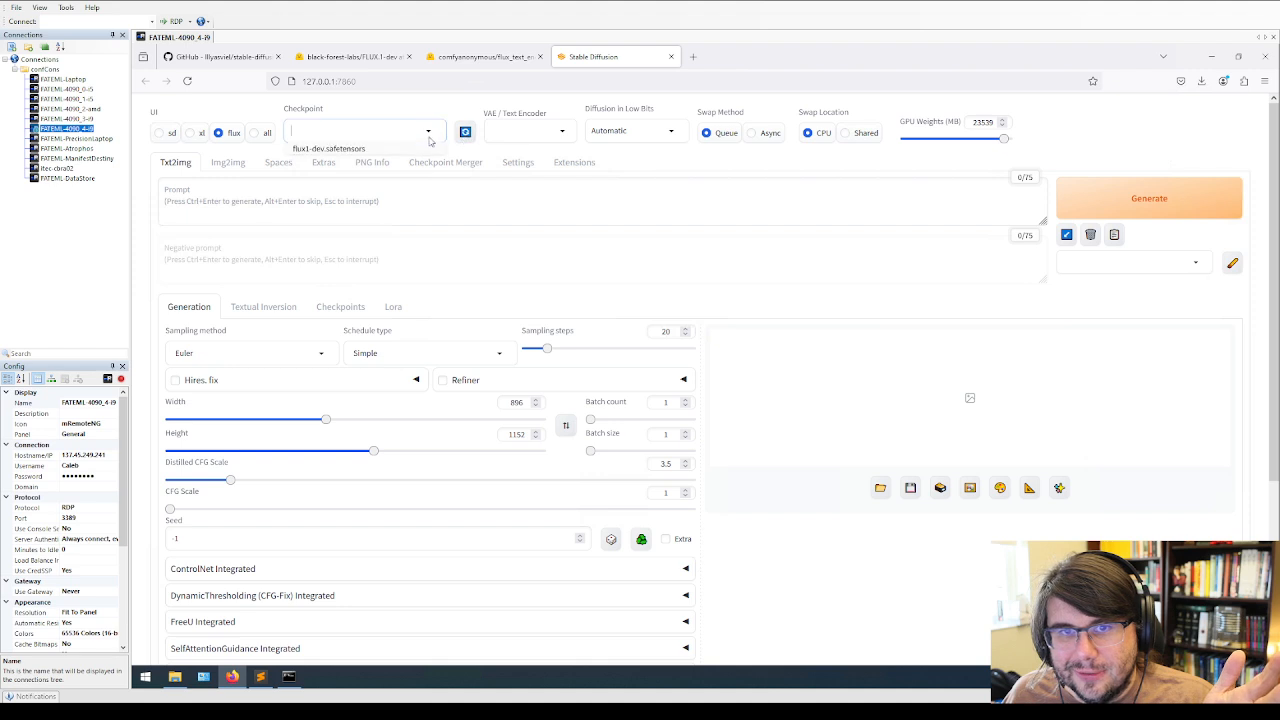
click(346, 150)
click(562, 132)
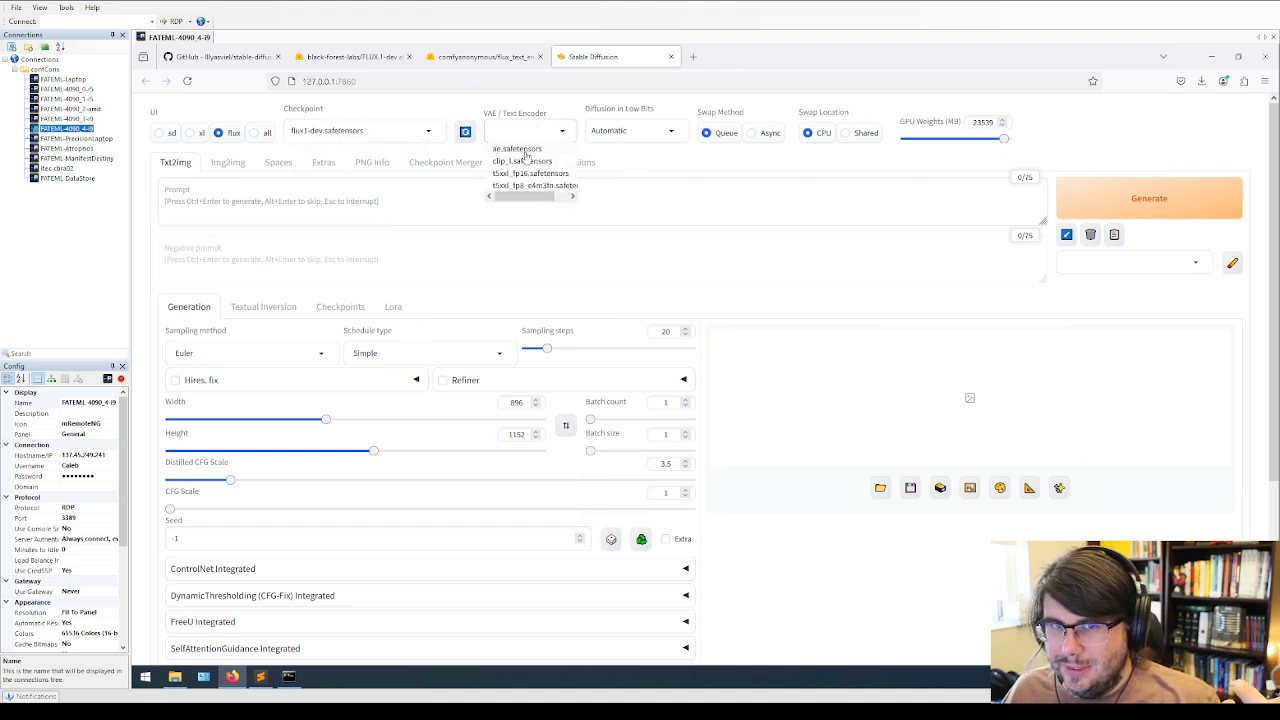
click(470, 108)
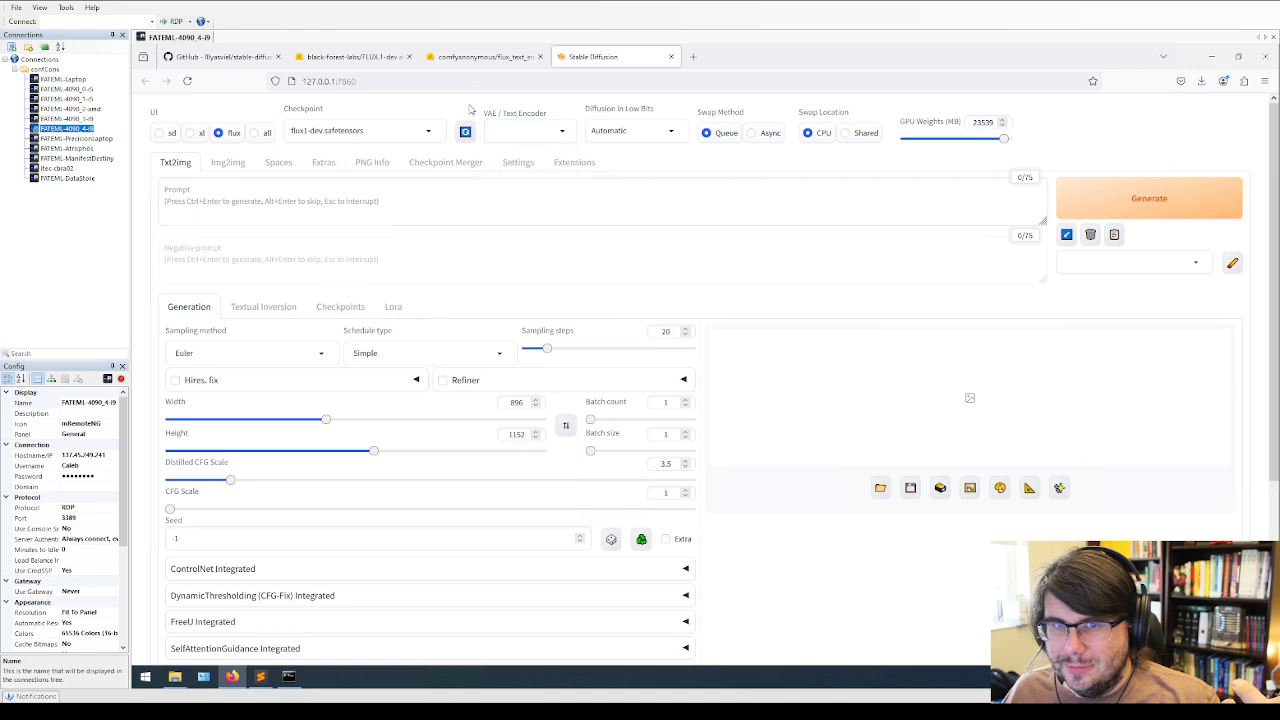
Select ae, clip_l and t5xxl_fp8_e4m3fn safetensors as VAE / Text Encoder, keeping the flux UI and flux1-dev.safetensors checkpoint.
click(562, 131)
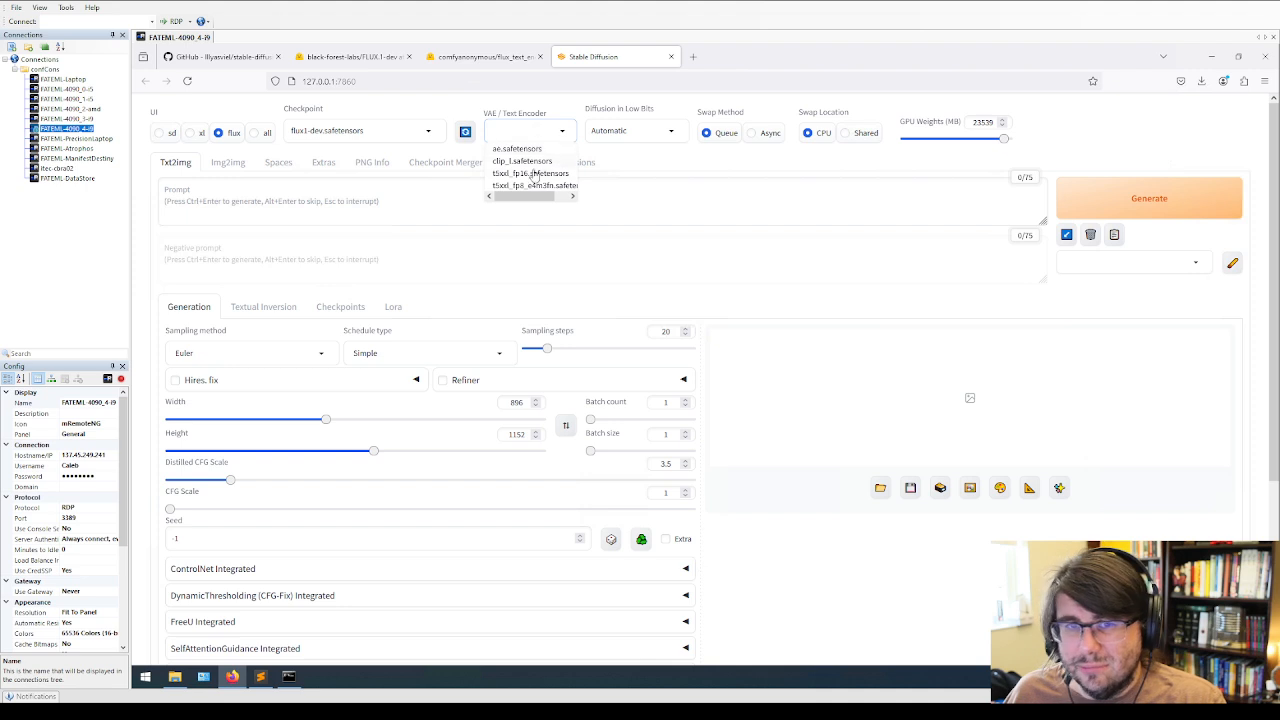
click(520, 149)
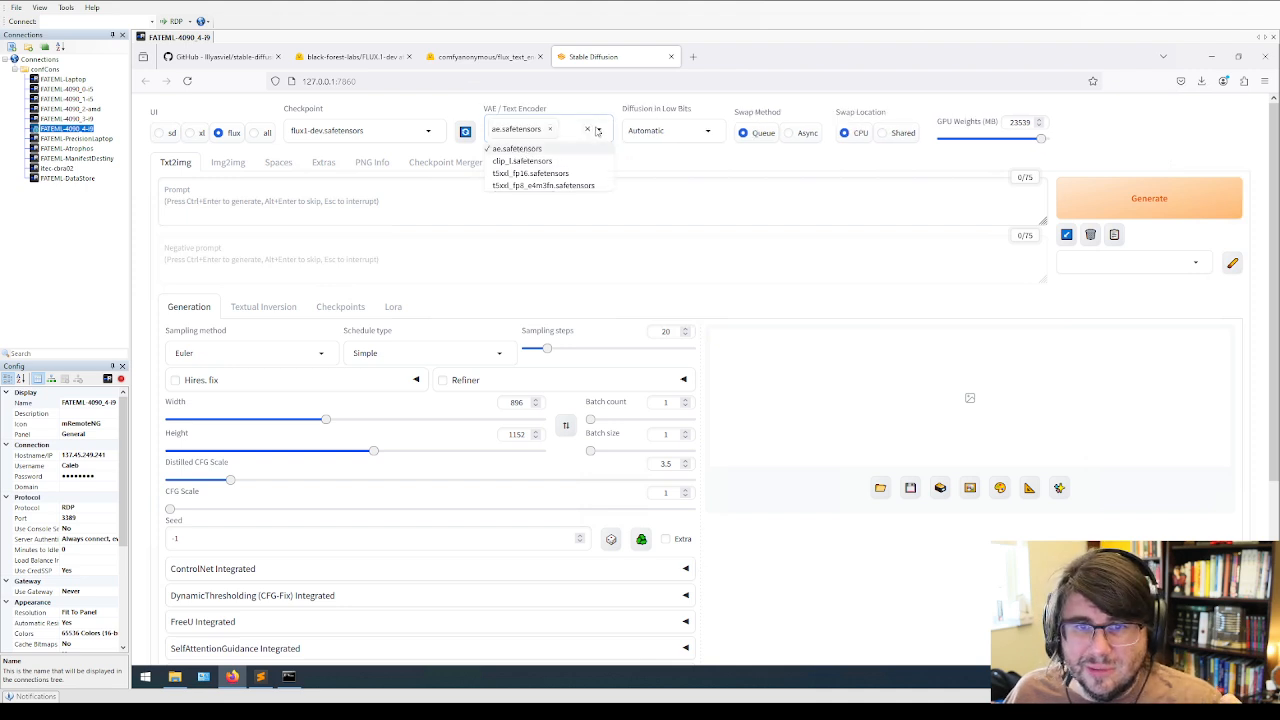
click(546, 163)
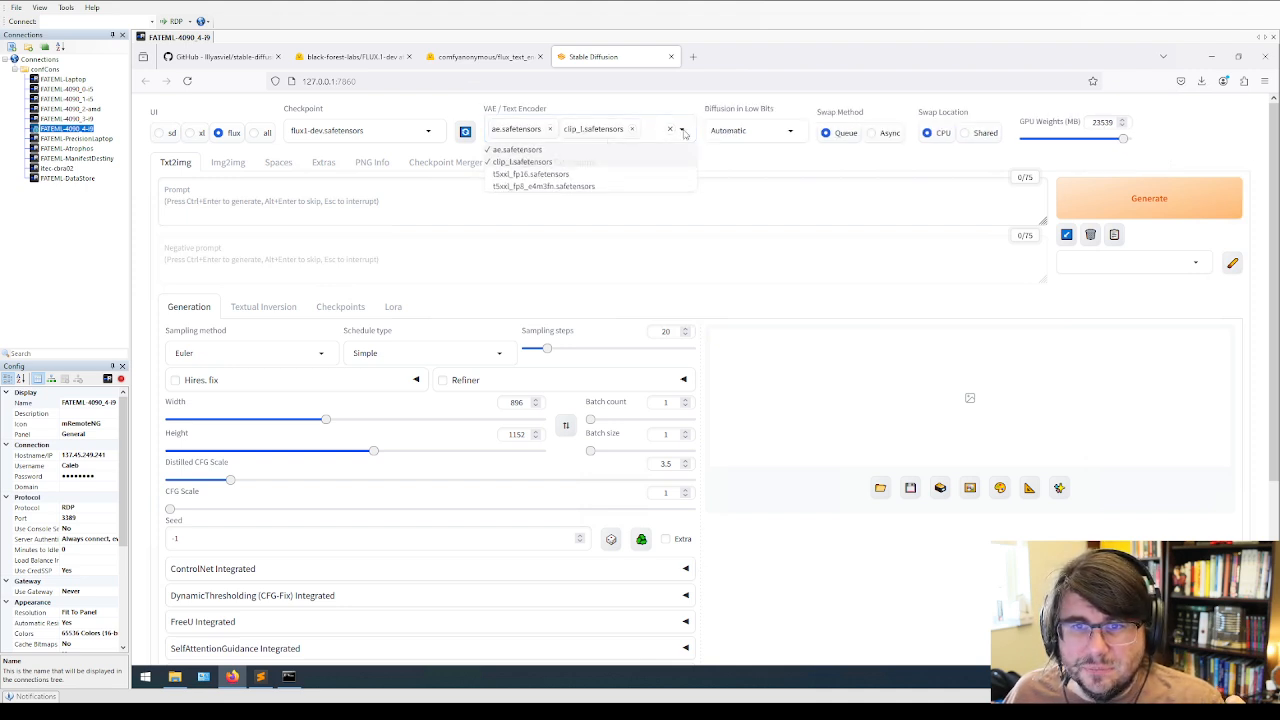
click(565, 187)
click(227, 136)
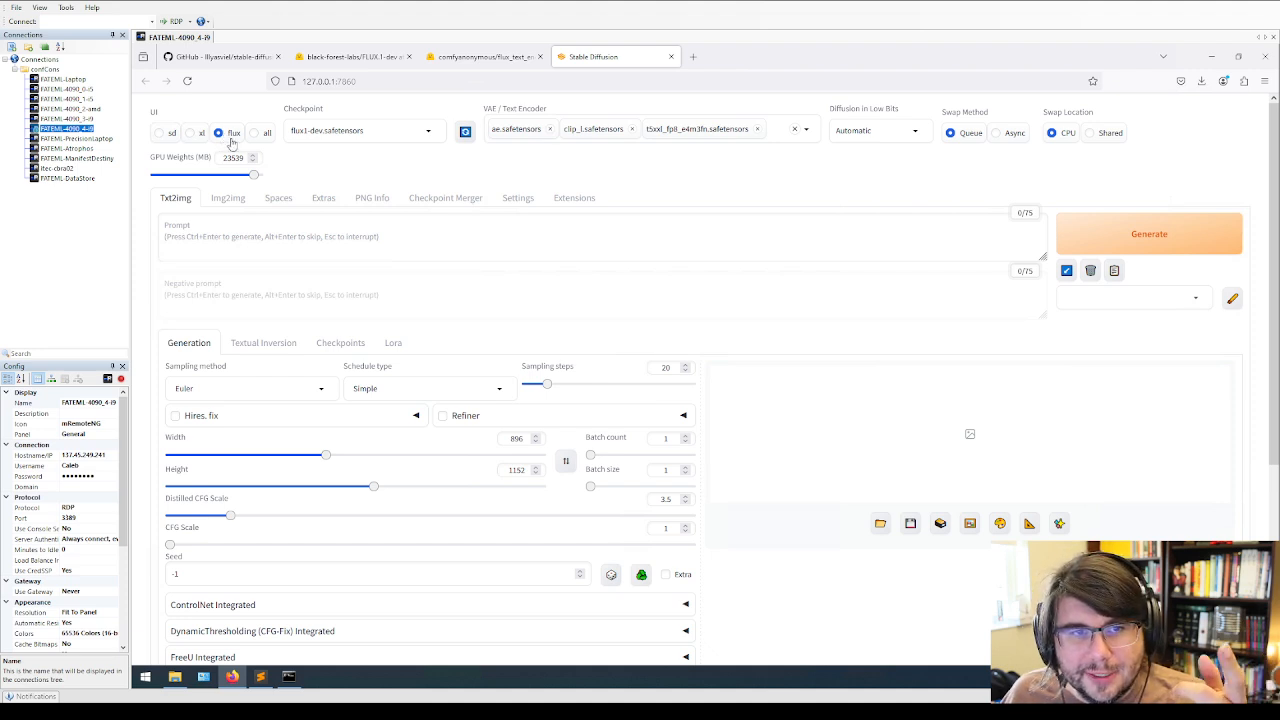
click(362, 133)
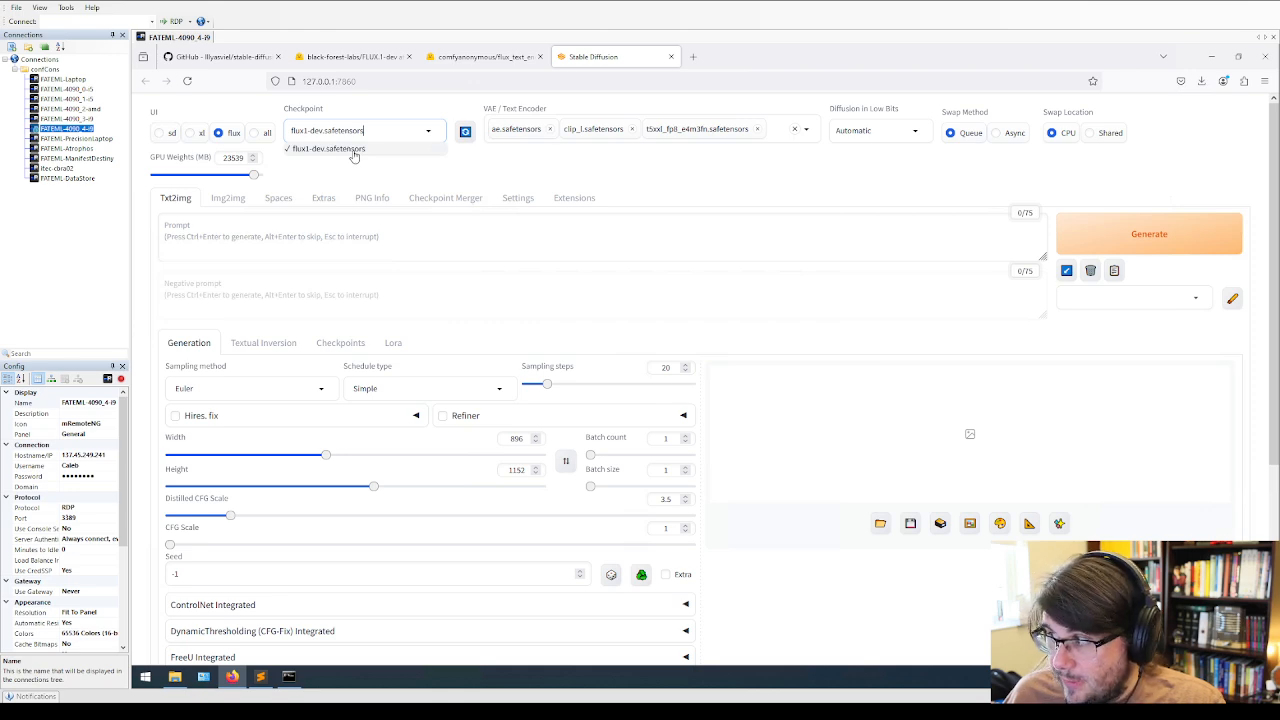
click(353, 150)
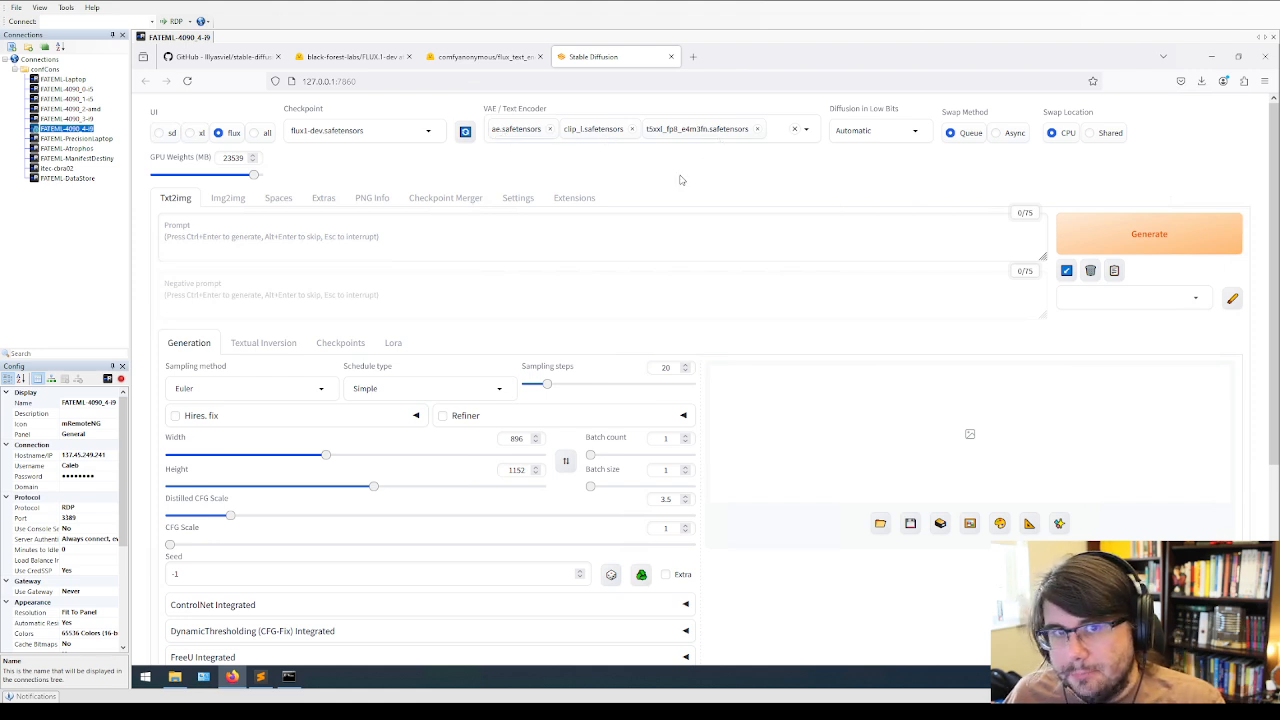
Enter the prompt "a galaxy inside of a canning jar on a farm porch", move the console clear of the page and try to generate the image.
click(271, 240)
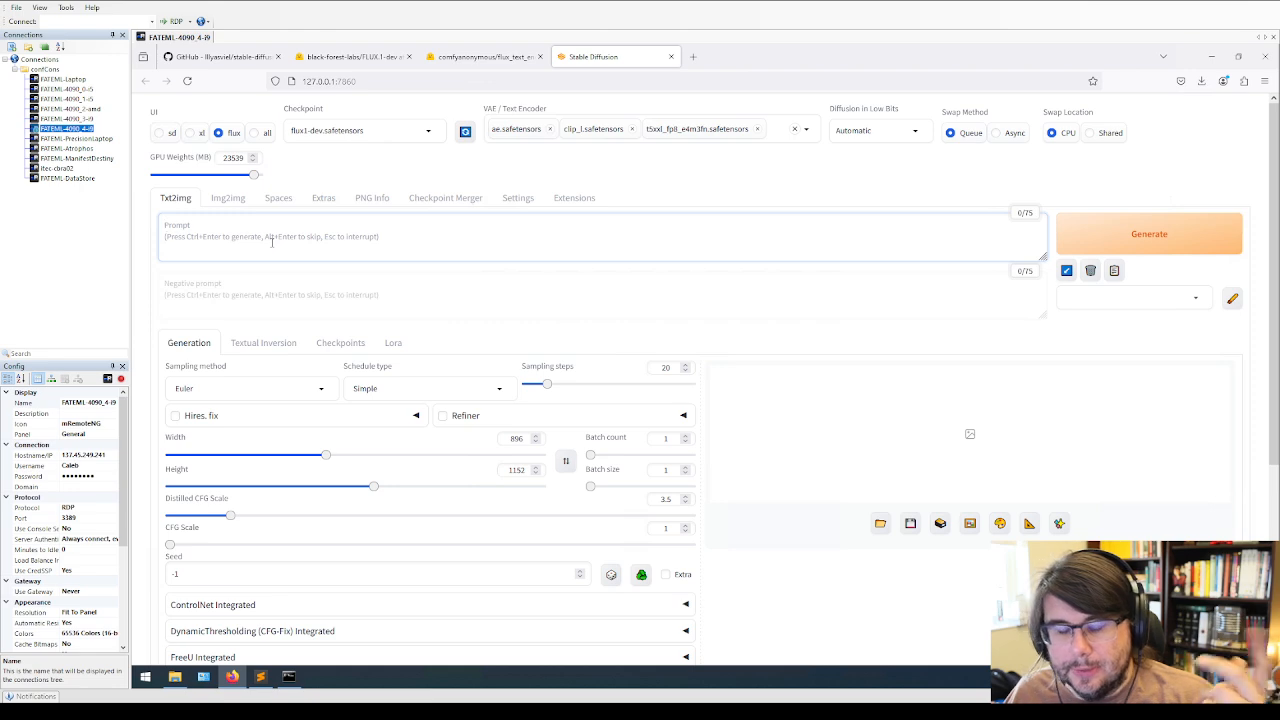
text(a)
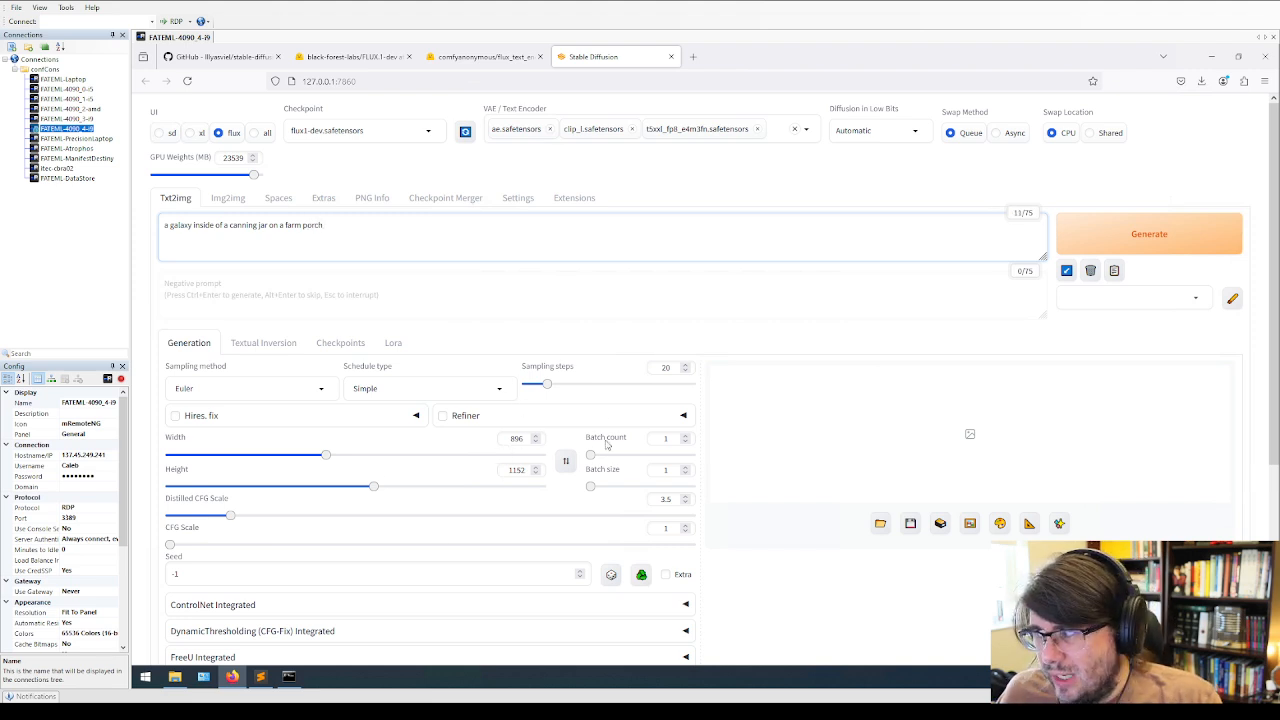
click(289, 676)
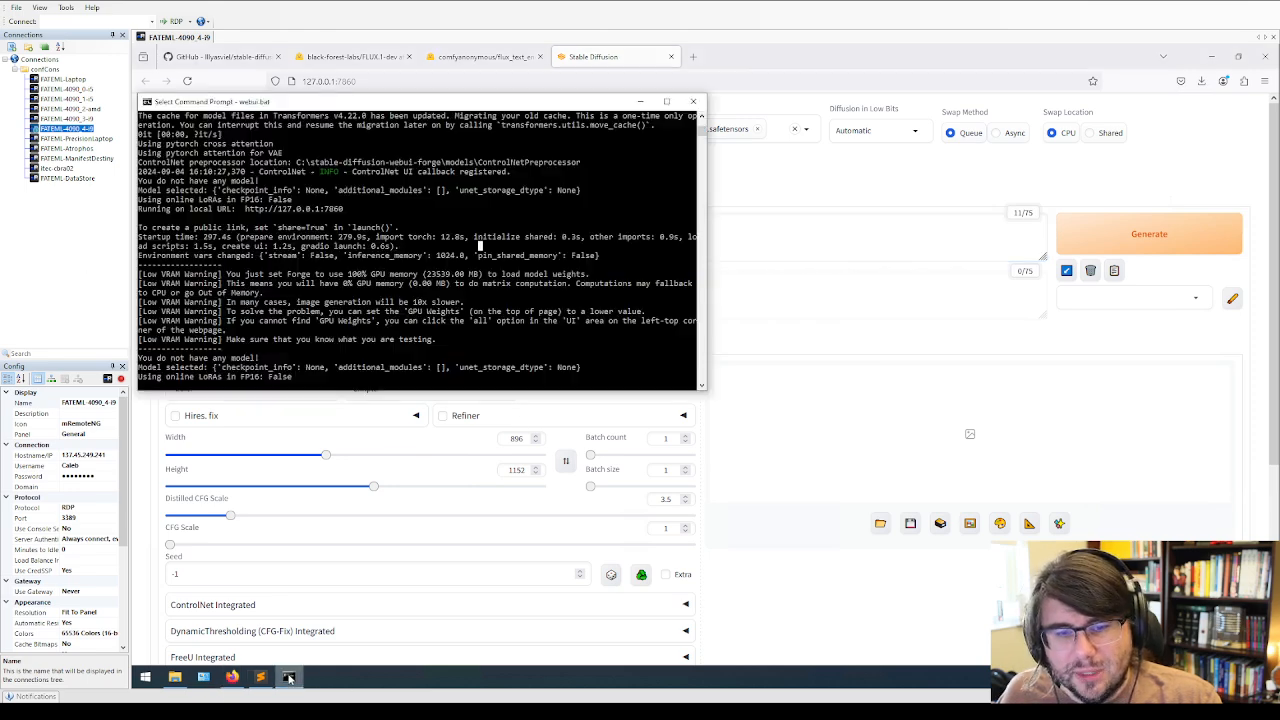
drag(463, 108, 1013, 363)
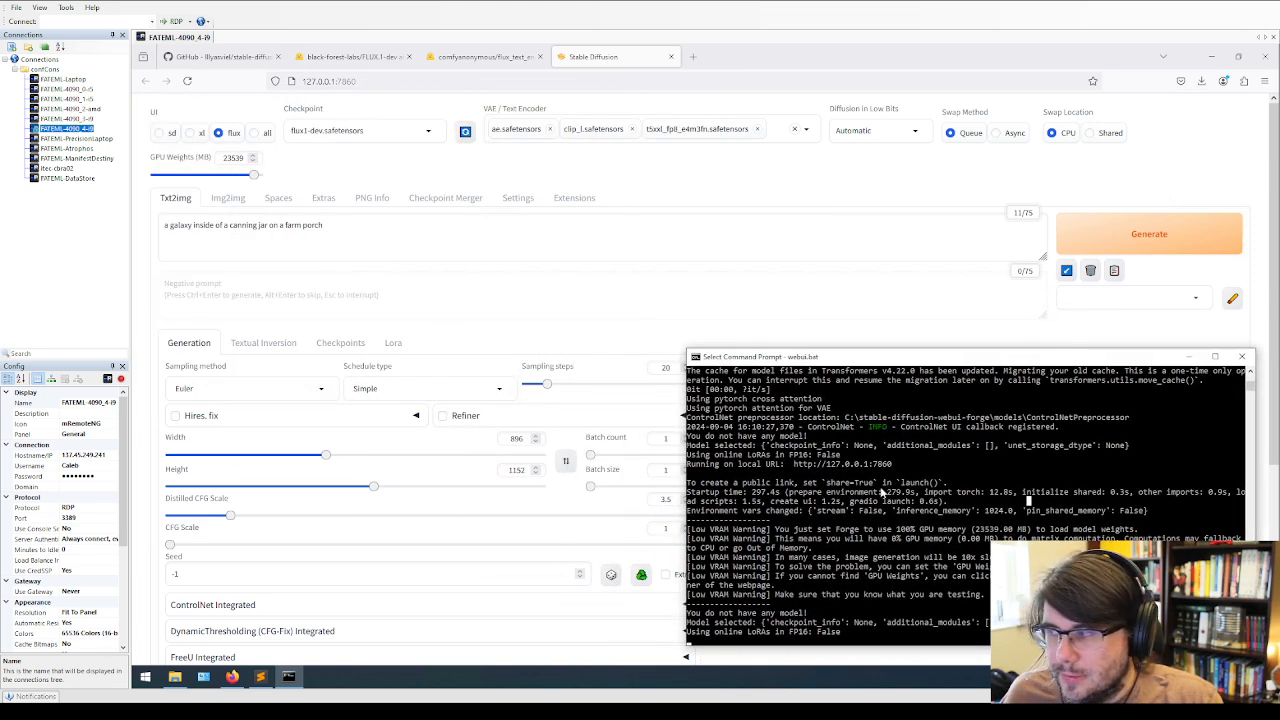
click(1142, 244)
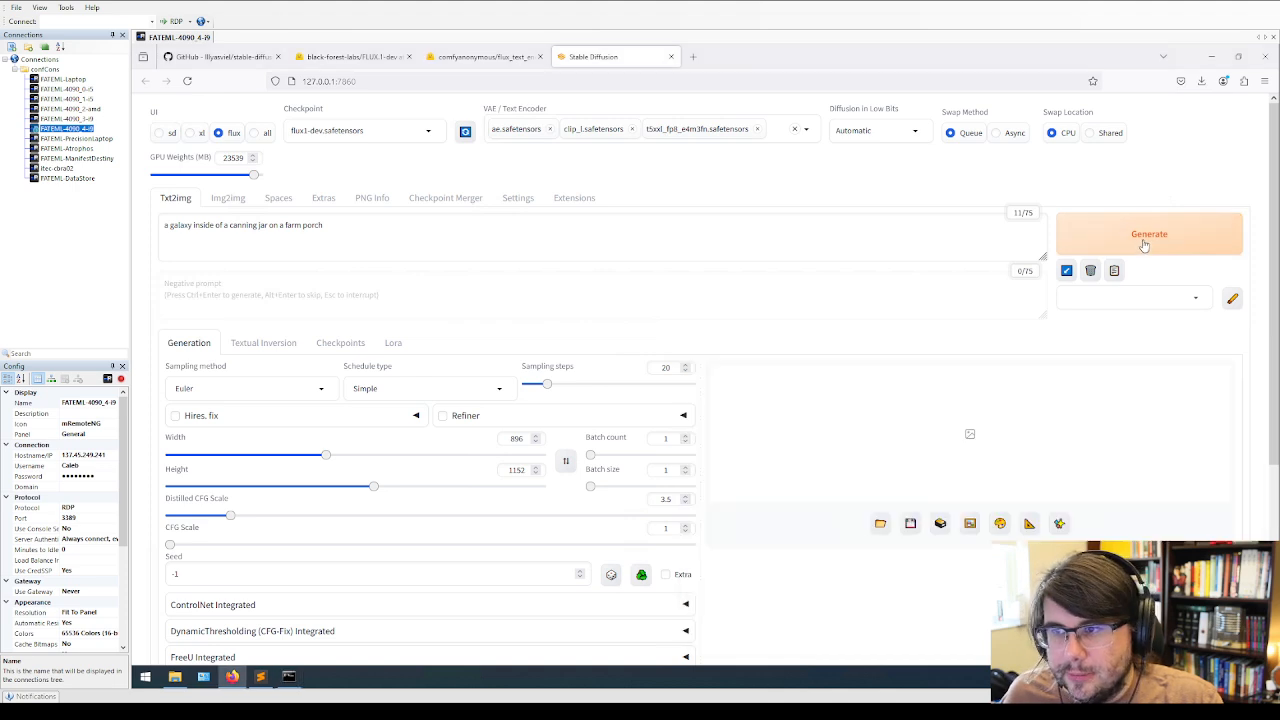
Bring up the webui.bat console and view the CPU performance graphs in an enlarged Task Manager window.
click(287, 678)
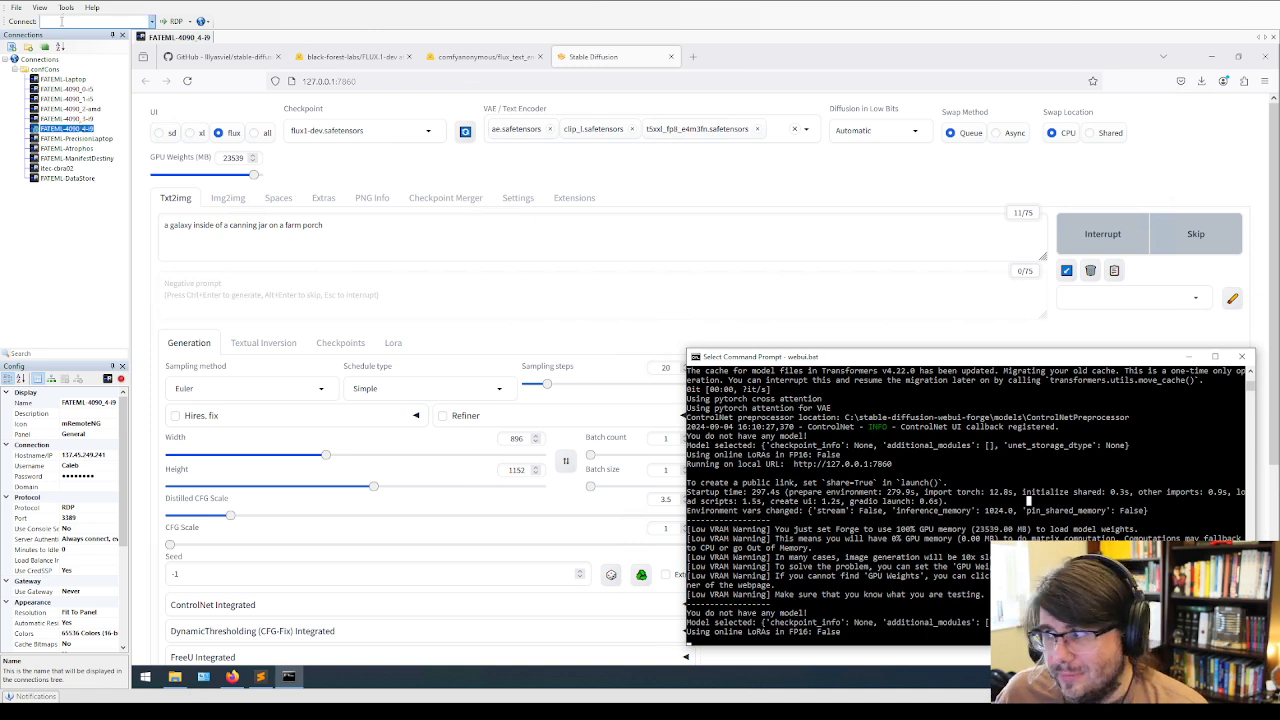
click(146, 677)
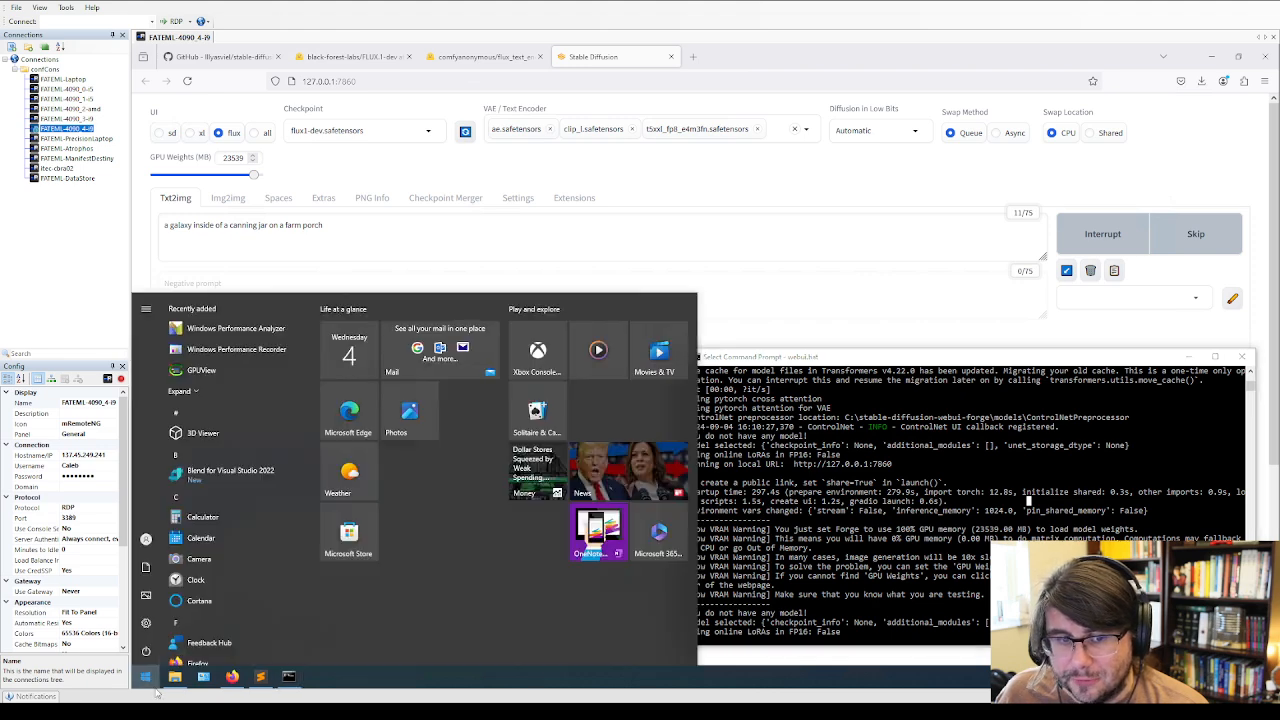
text(task)
key(Return)
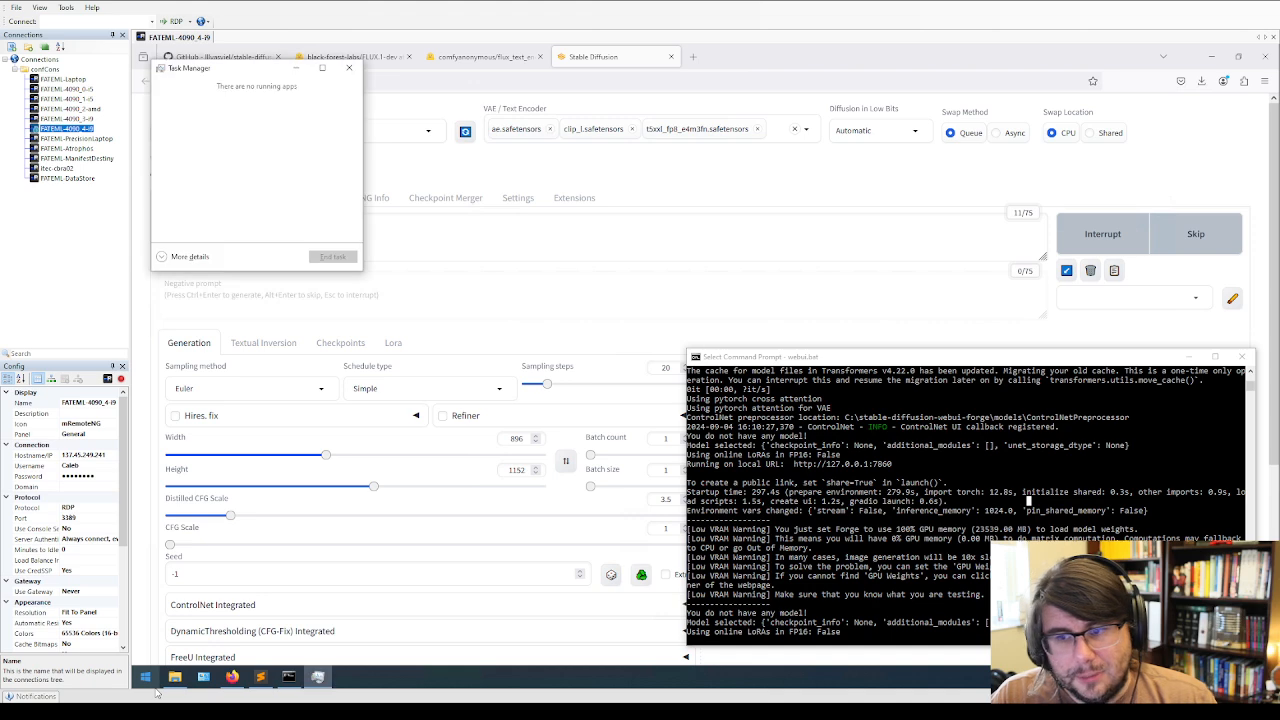
click(165, 257)
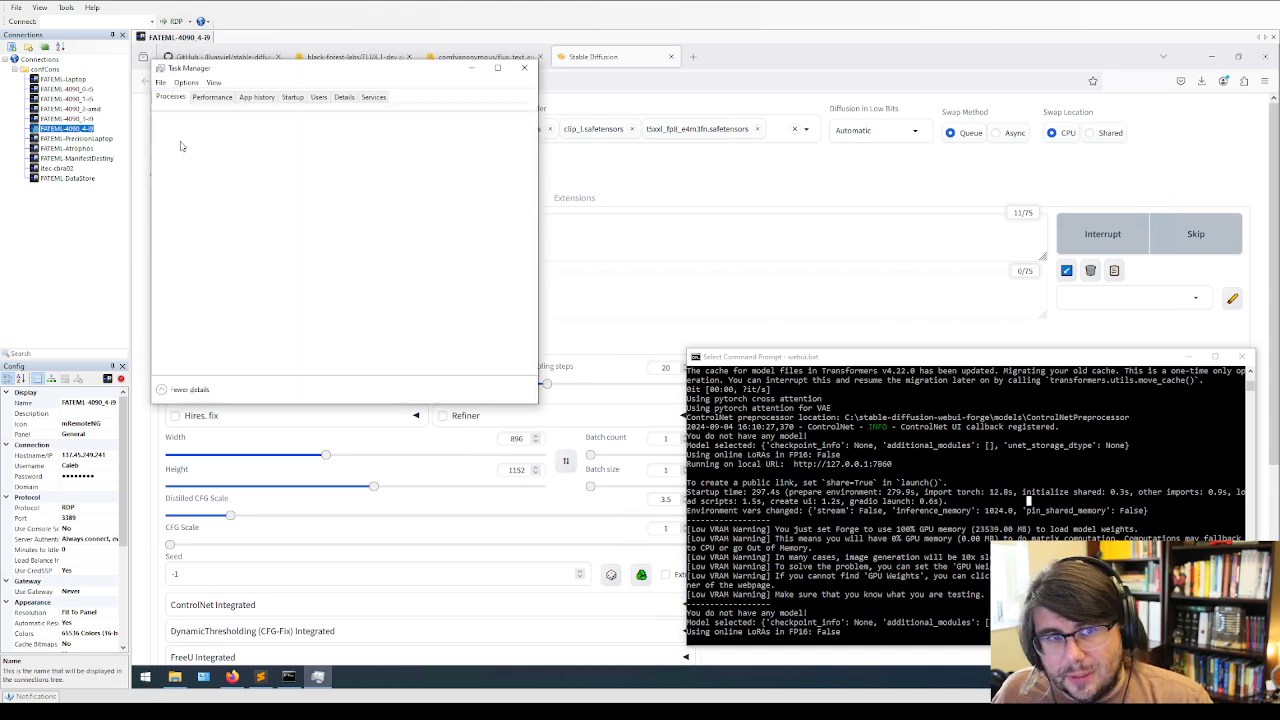
click(229, 98)
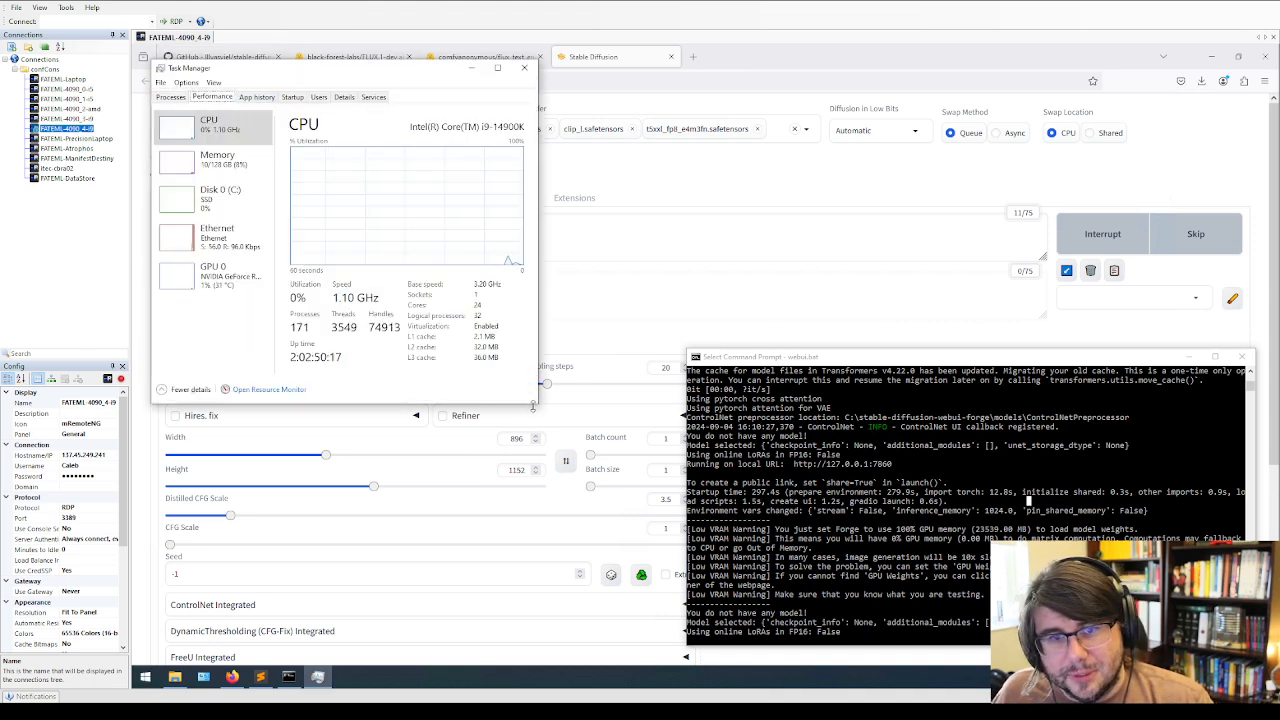
drag(533, 403, 594, 436)
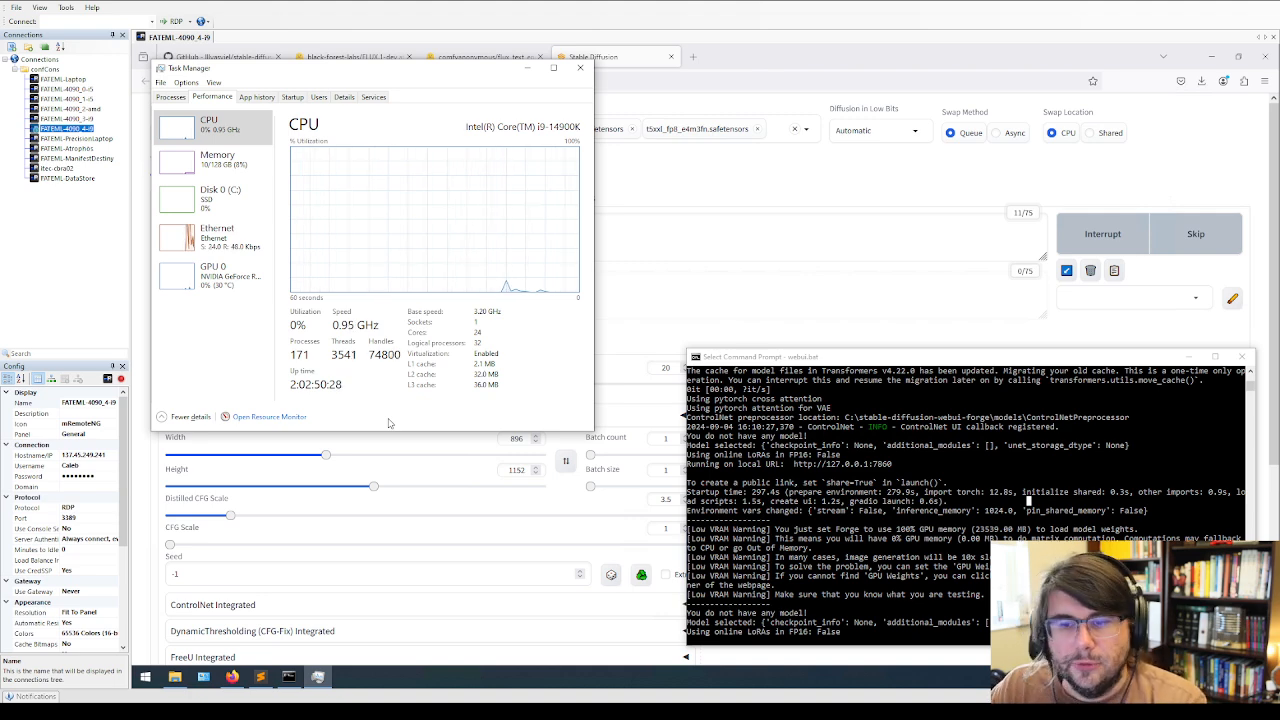
Resume the paused webui.bat console and remove t5xxl_fp8_e4m3fn.safetensors from the VAE / Text Encoder selection in Forge.
click(1028, 523)
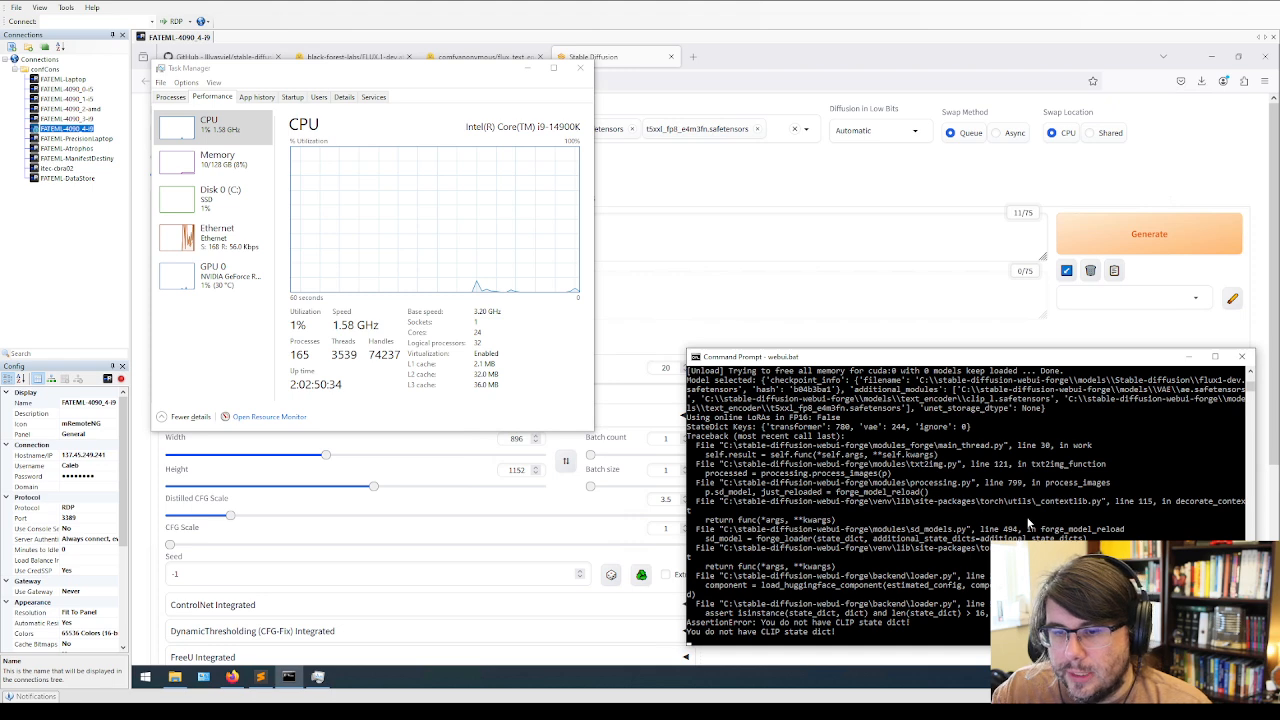
click(530, 68)
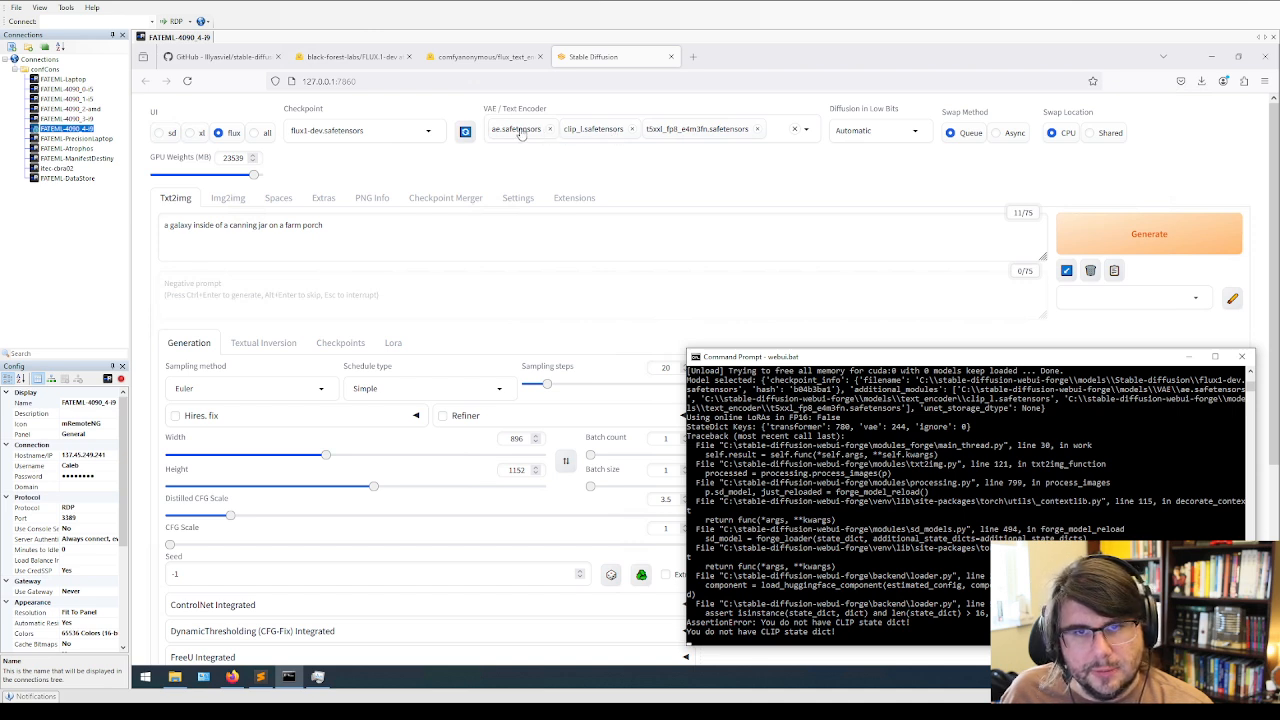
click(757, 129)
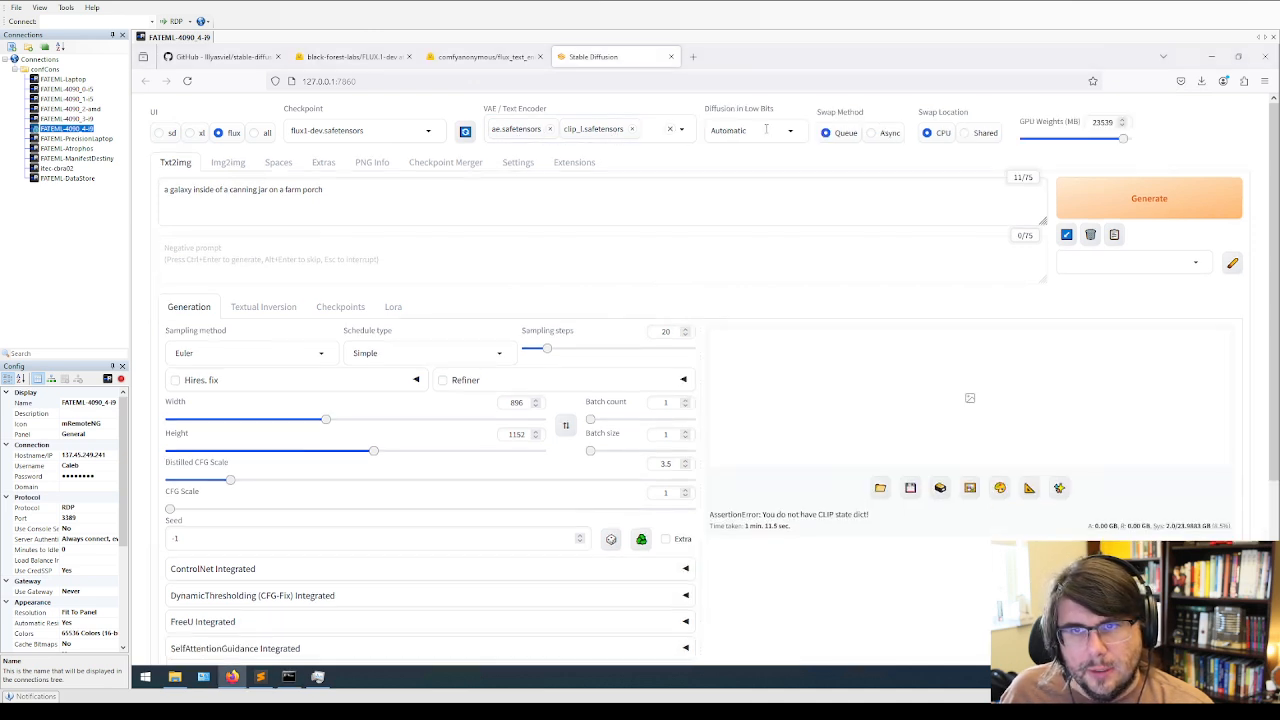
Close the Stable Diffusion page and the running webui.bat console, and minimise Firefox.
click(669, 57)
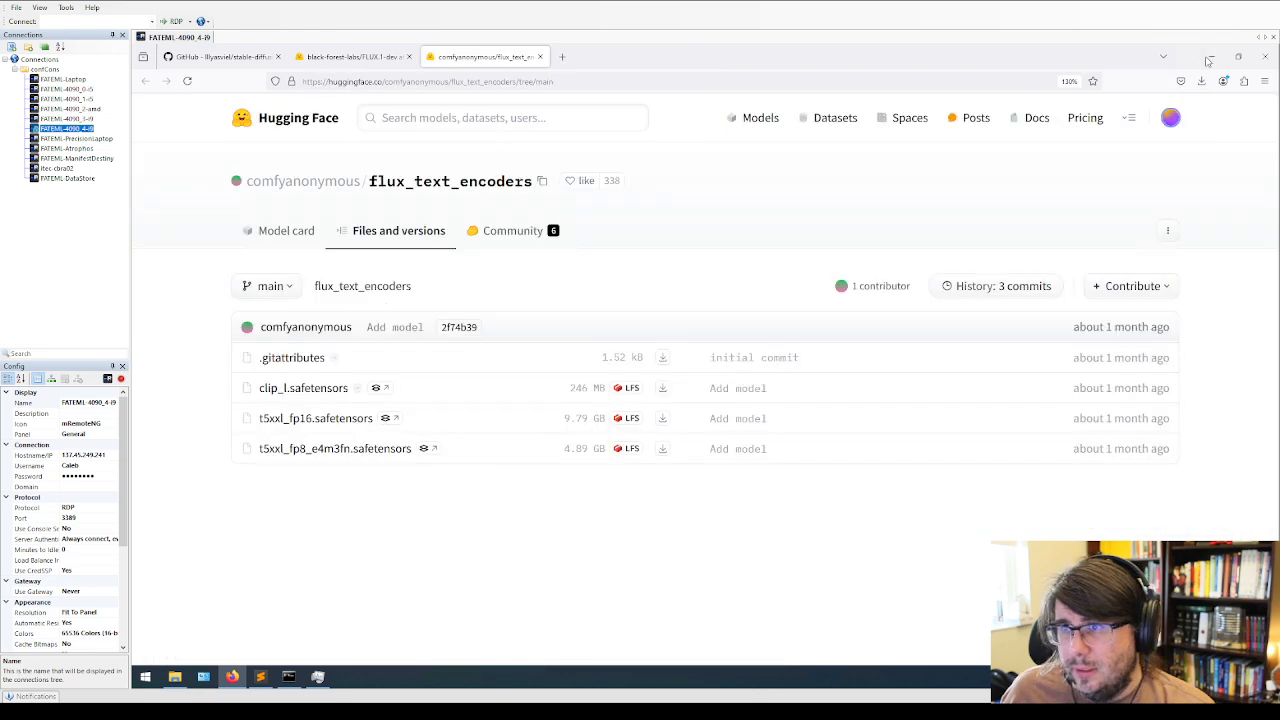
click(288, 677)
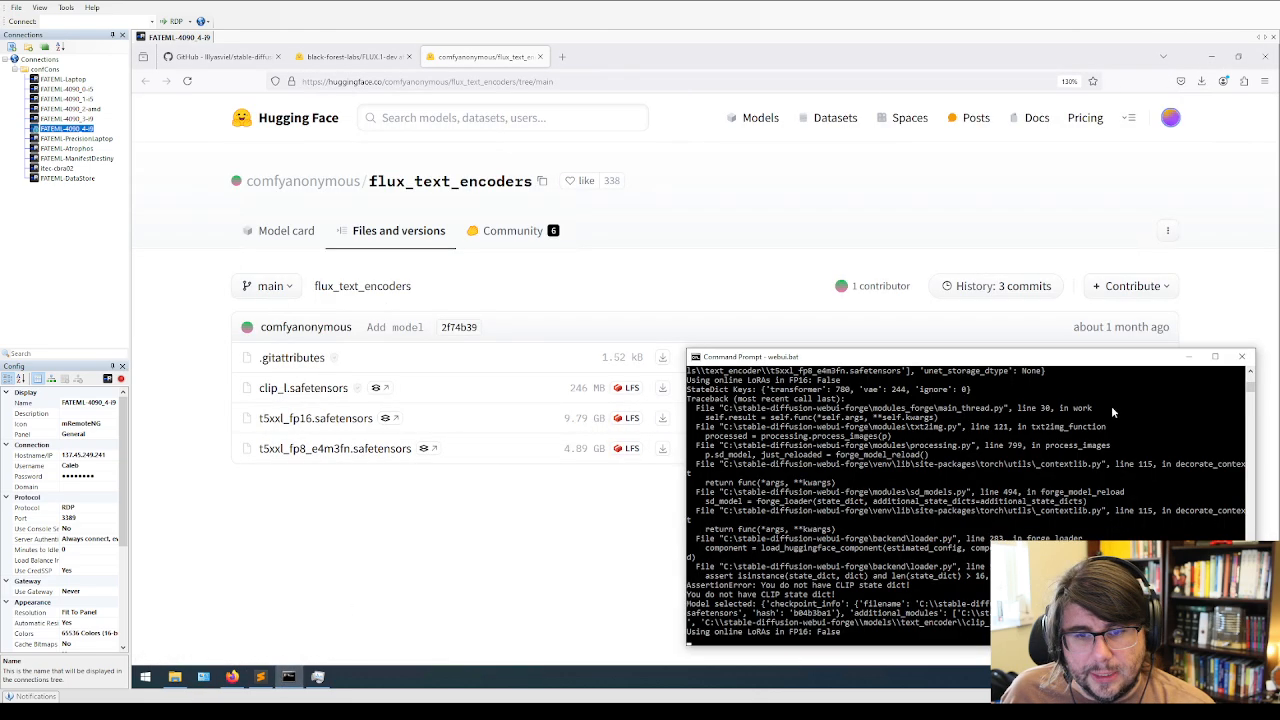
click(1241, 359)
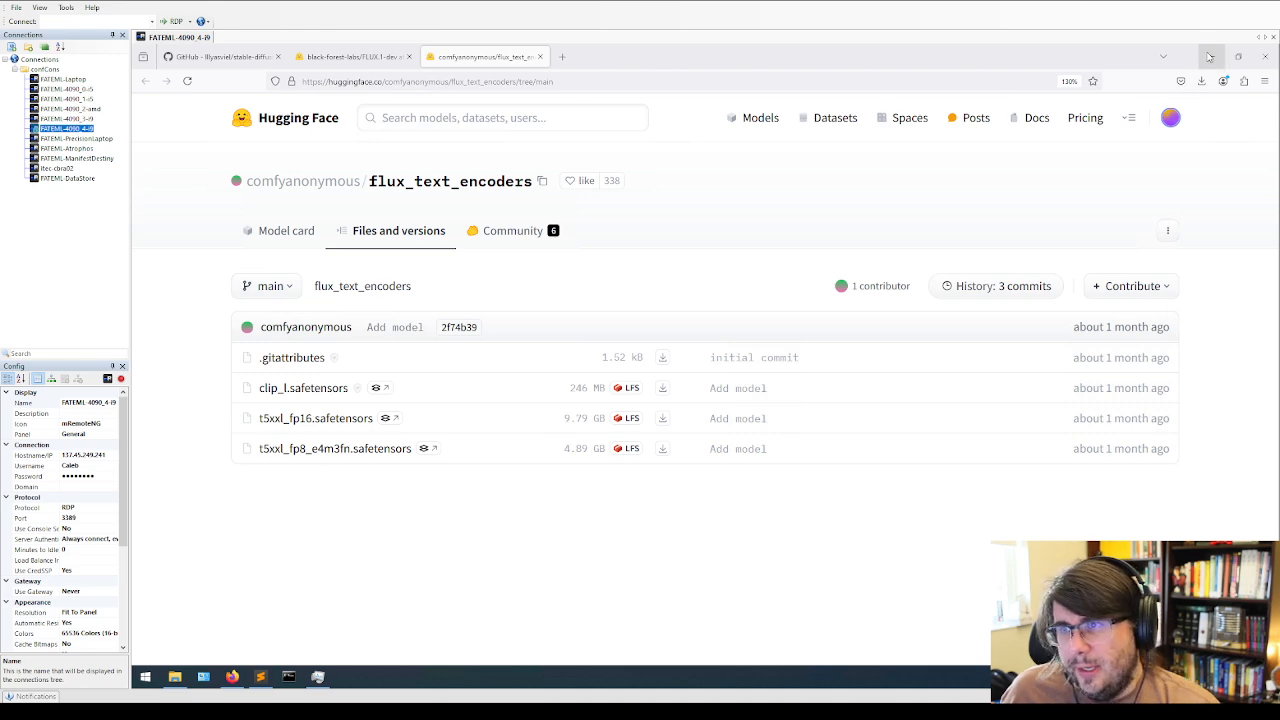
click(1208, 57)
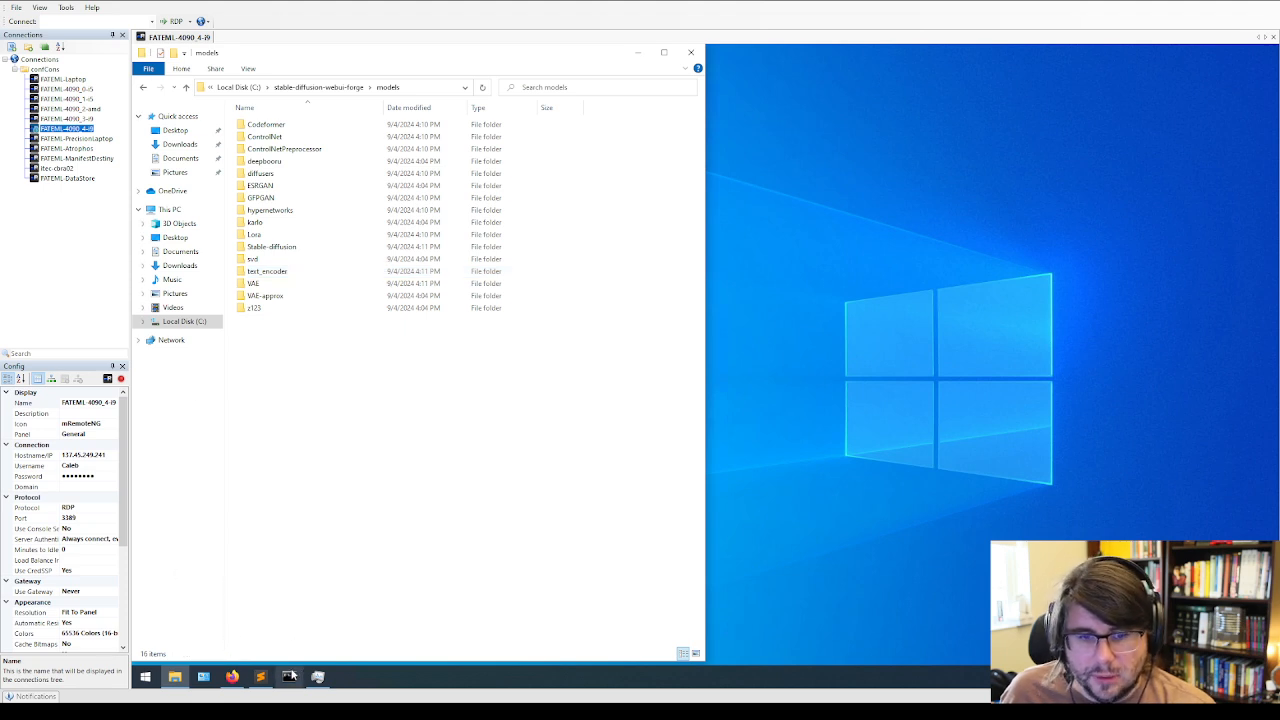
Open a new Command Prompt, go up to the C:\ root and list its contents.
click(290, 677)
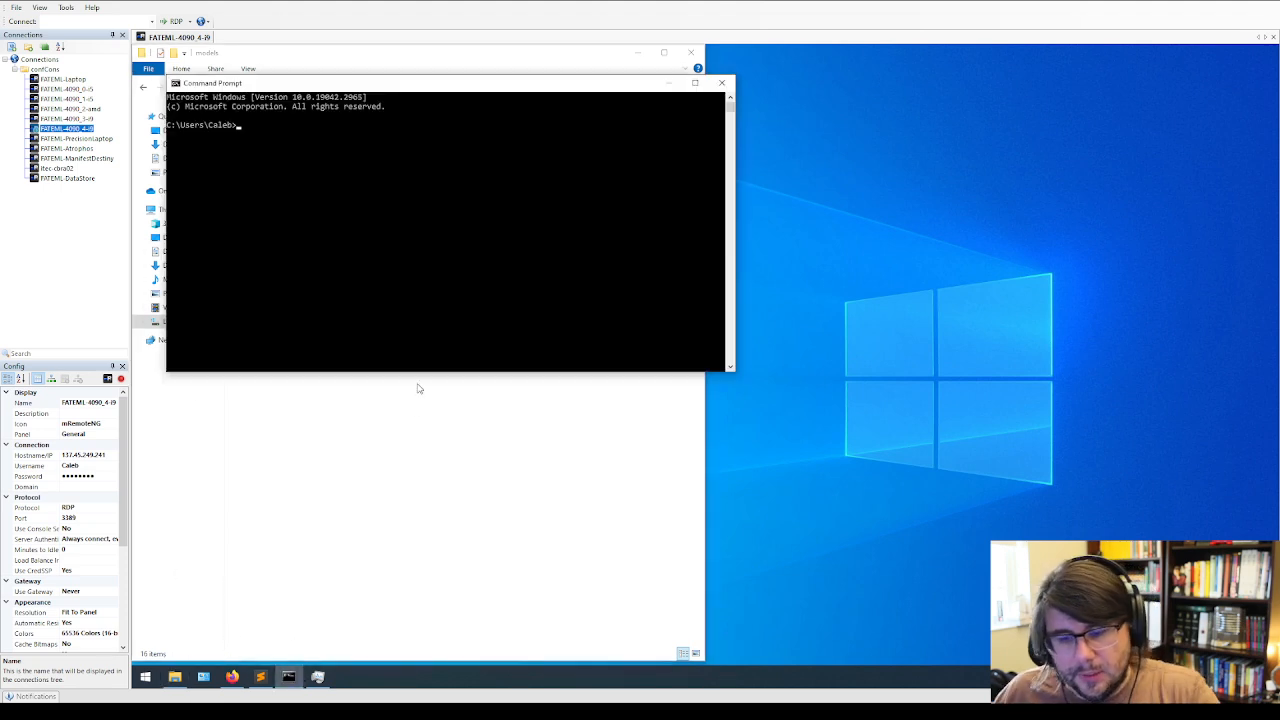
text(cd..)
key(Return)
text(cd..)
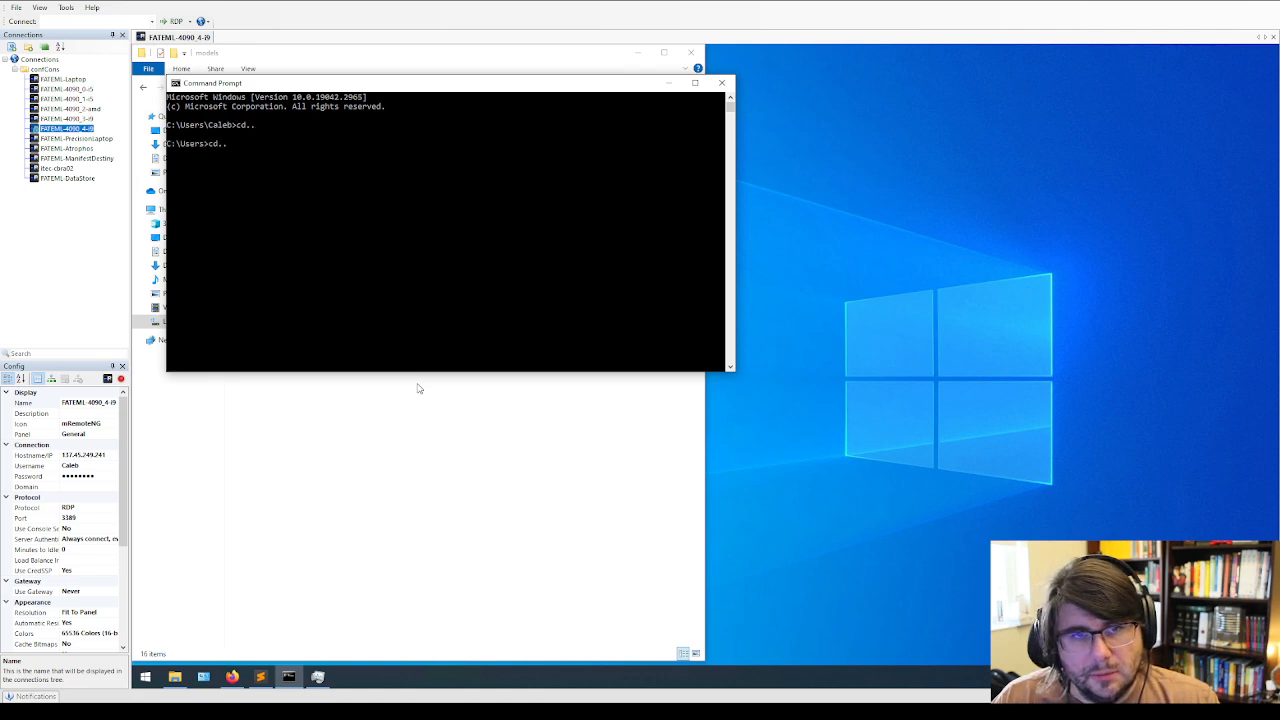
key(Return)
text(cd)
key(BackSpace)
key(BackSpace)
key(BackSpace)
text(dir)
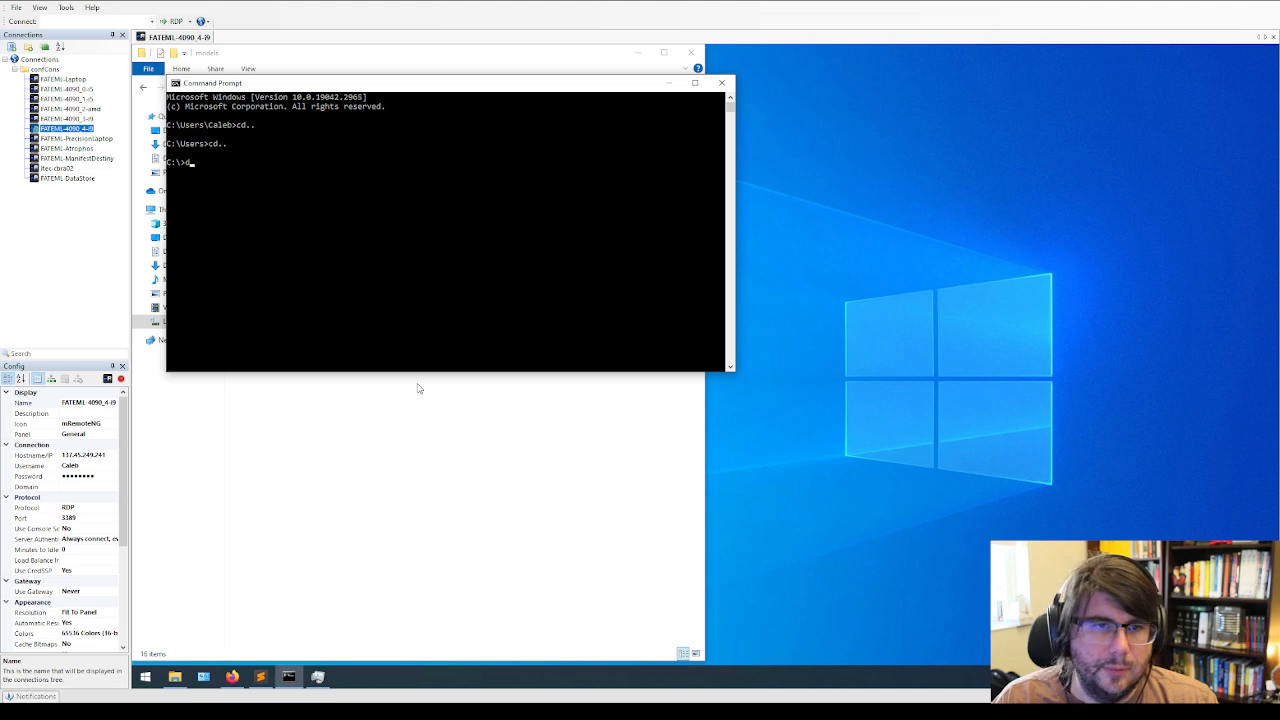
key(Return)
Change to the stable-diffusion-webui-forge directory and run webui.bat.
text(cd stable-d)
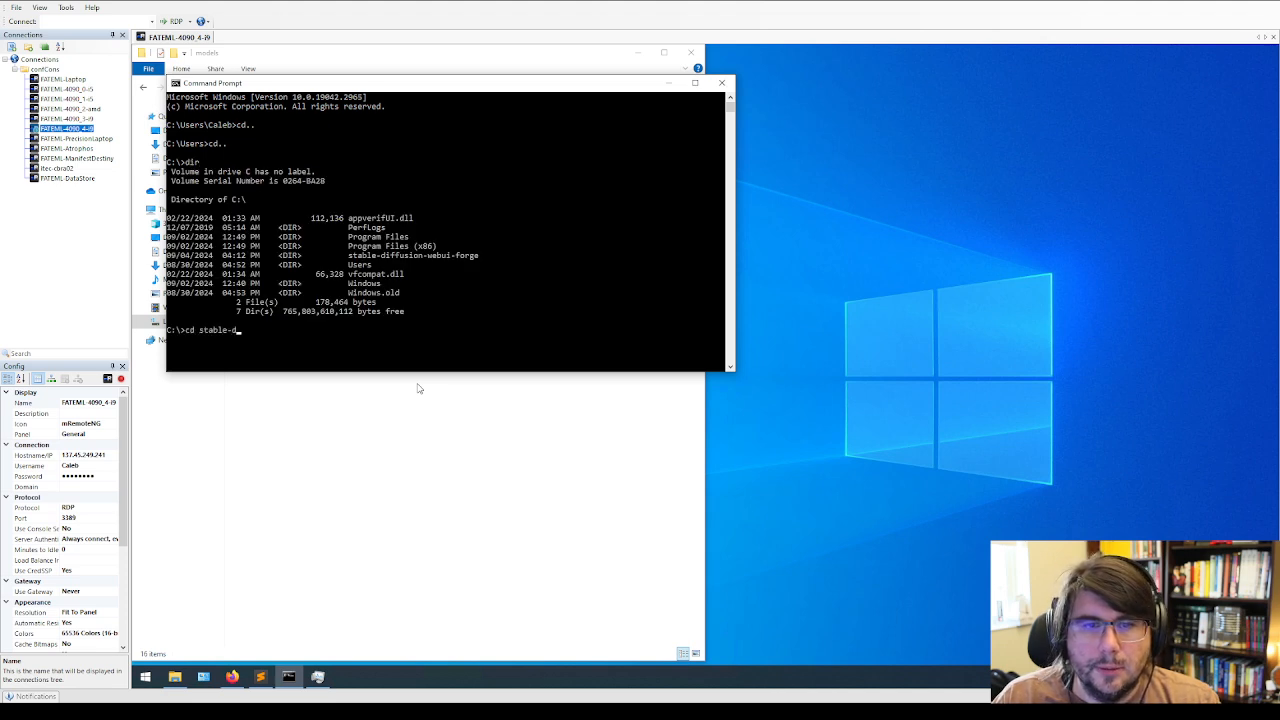
text(iffusion-webui-forge)
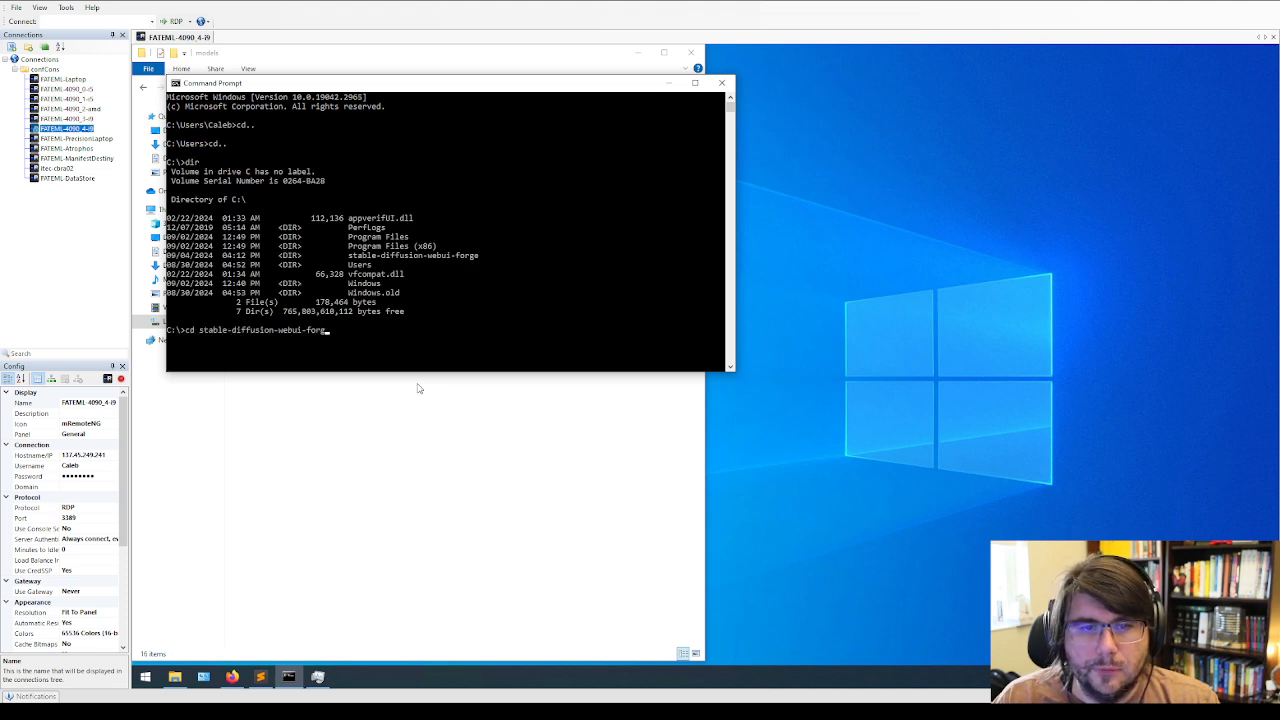
key(Return)
text(webui.bat)
key(Return)
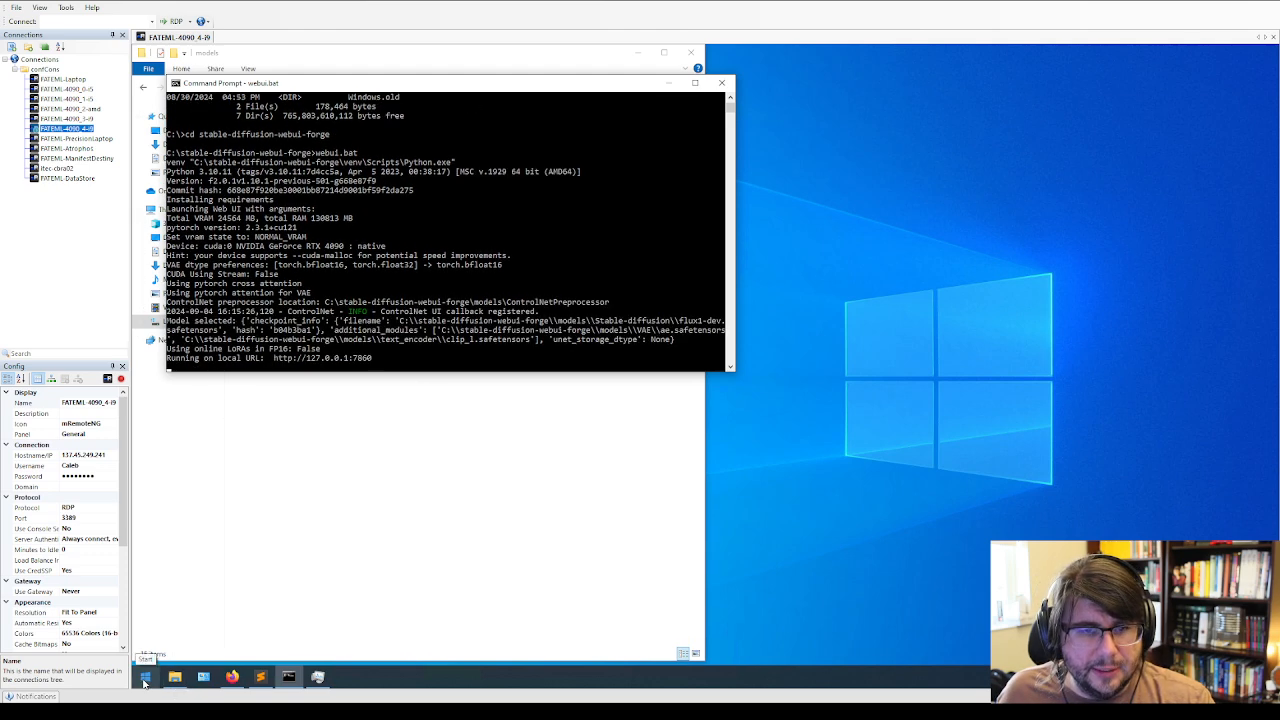
Add t5xxl_fp16.safetensors to the VAE / Text Encoder selection on the relaunched Forge page.
click(145, 680)
click(600, 246)
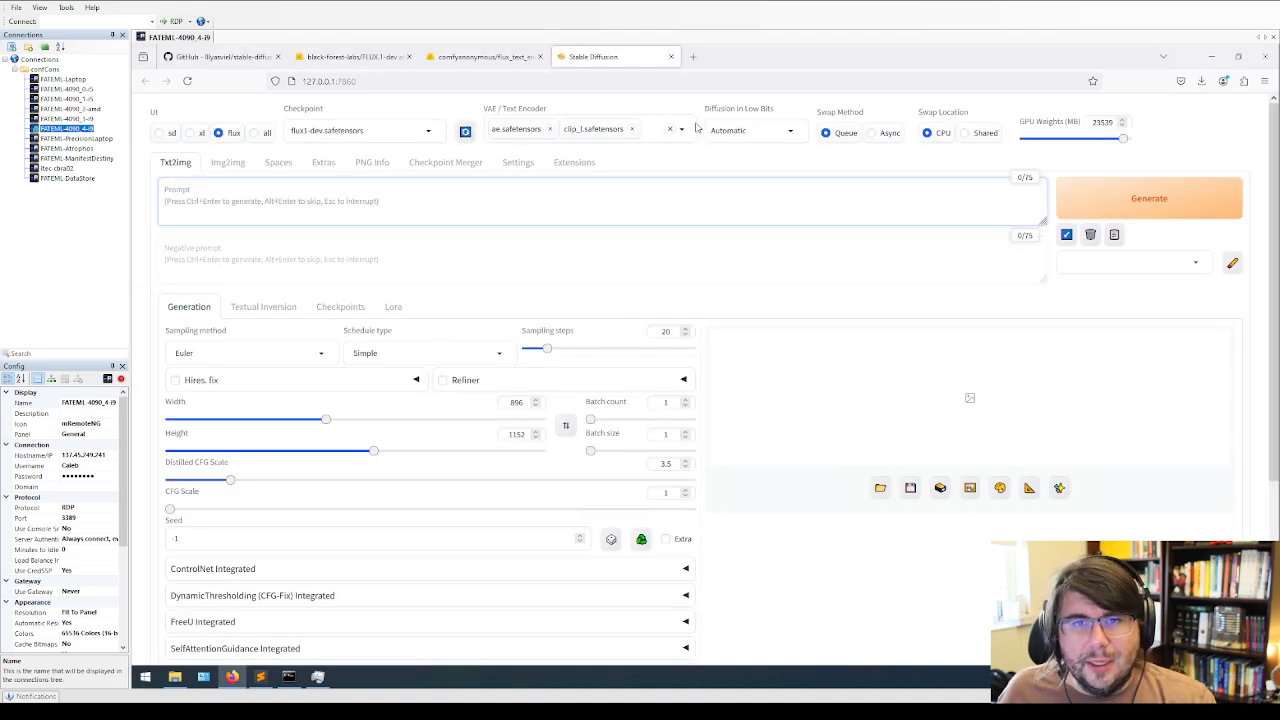
click(660, 134)
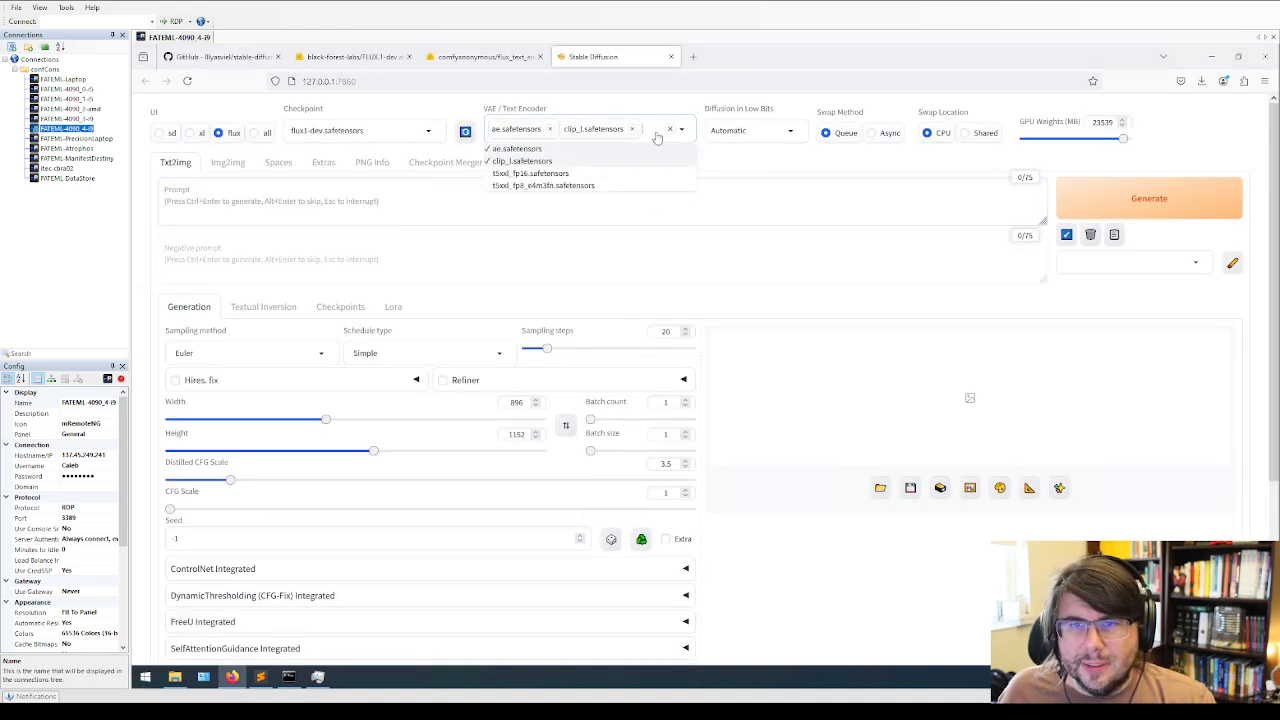
click(540, 174)
click(657, 229)
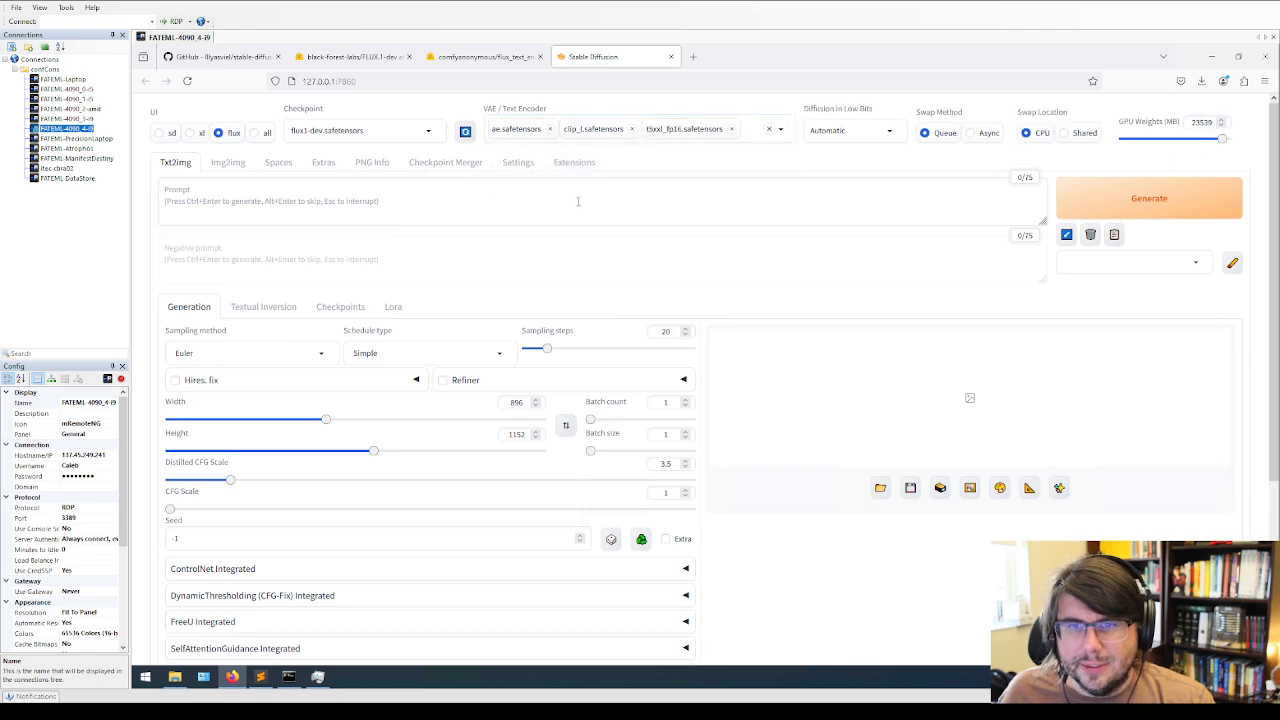
Generate an image from the prompt "a galaxy in a canning jar on a farm porch with a storm moving".
click(300, 195)
text(a ag)
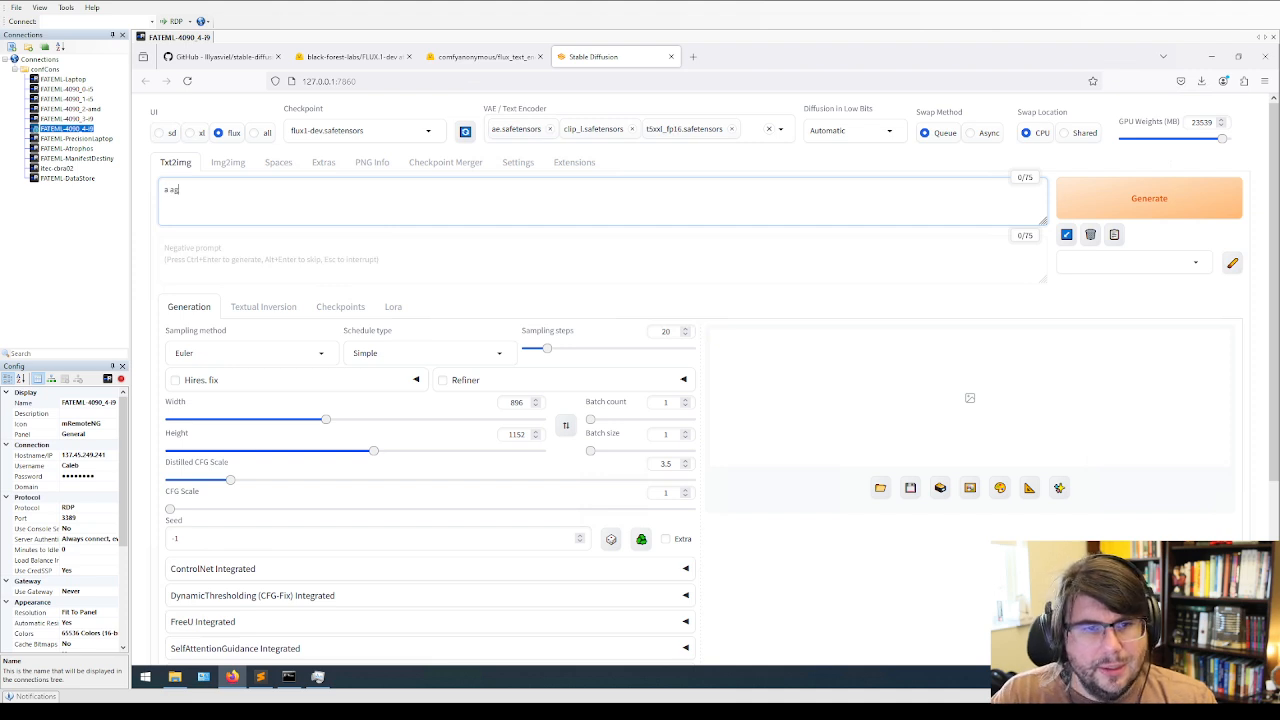
text(alaxy in a can)
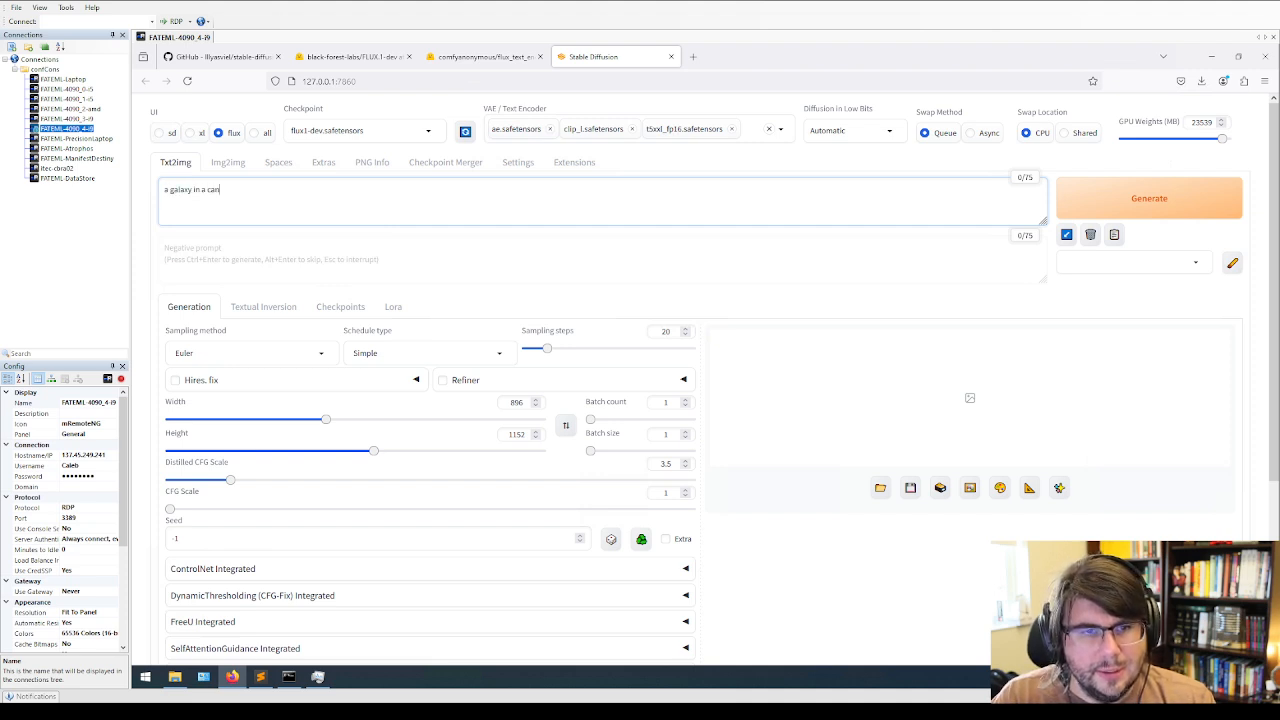
text(ning jar)
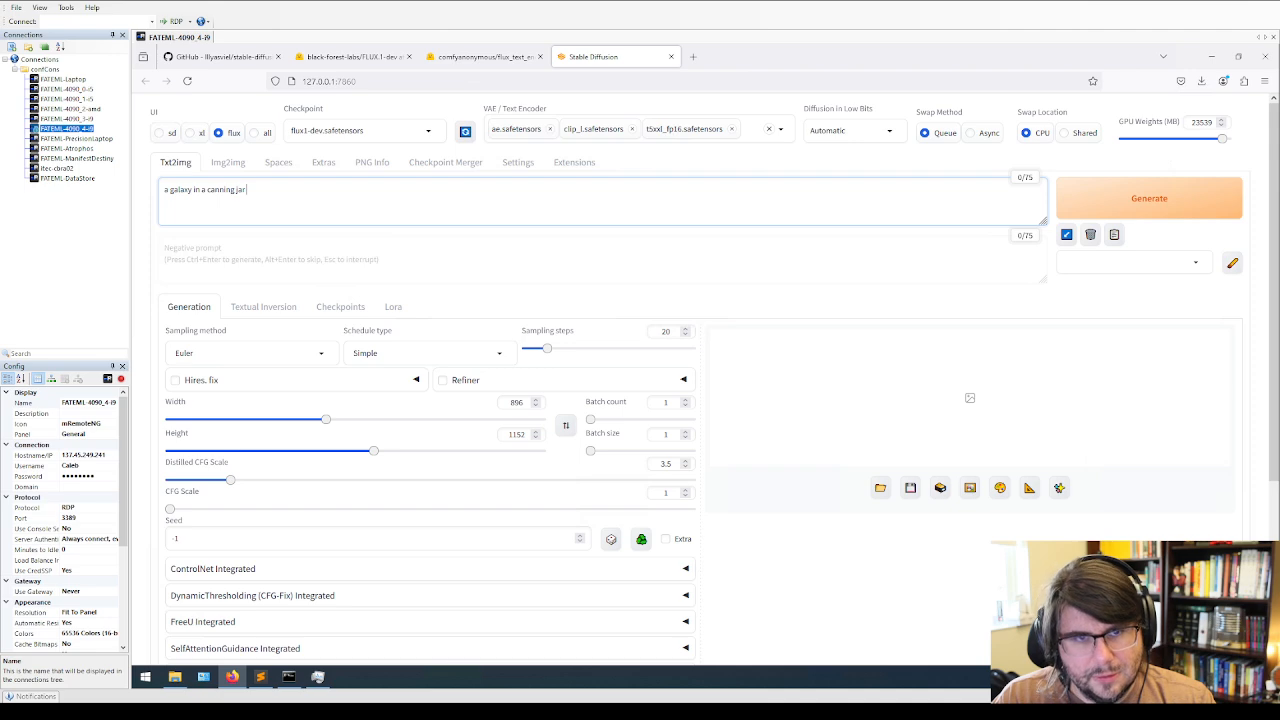
text( on a farm prog)
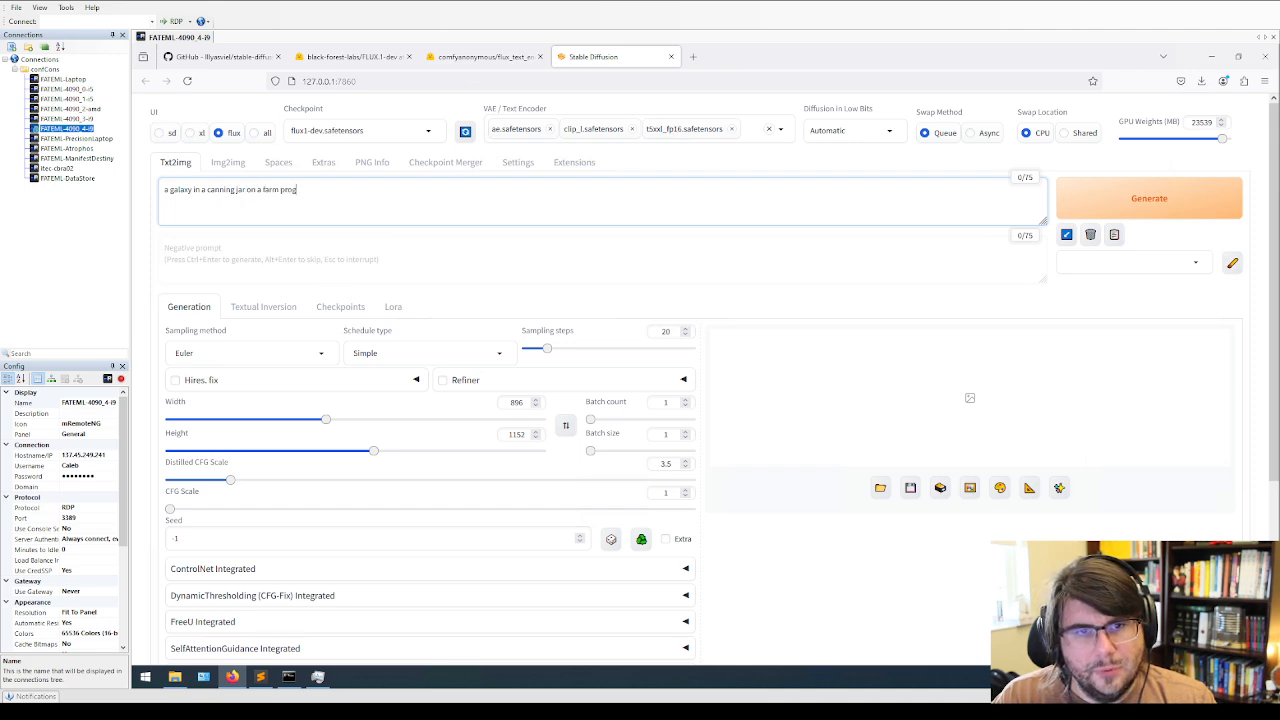
text(res)
key(BackSpace)
key(BackSpace)
key(BackSpace)
key(BackSpace)
key(BackSpace)
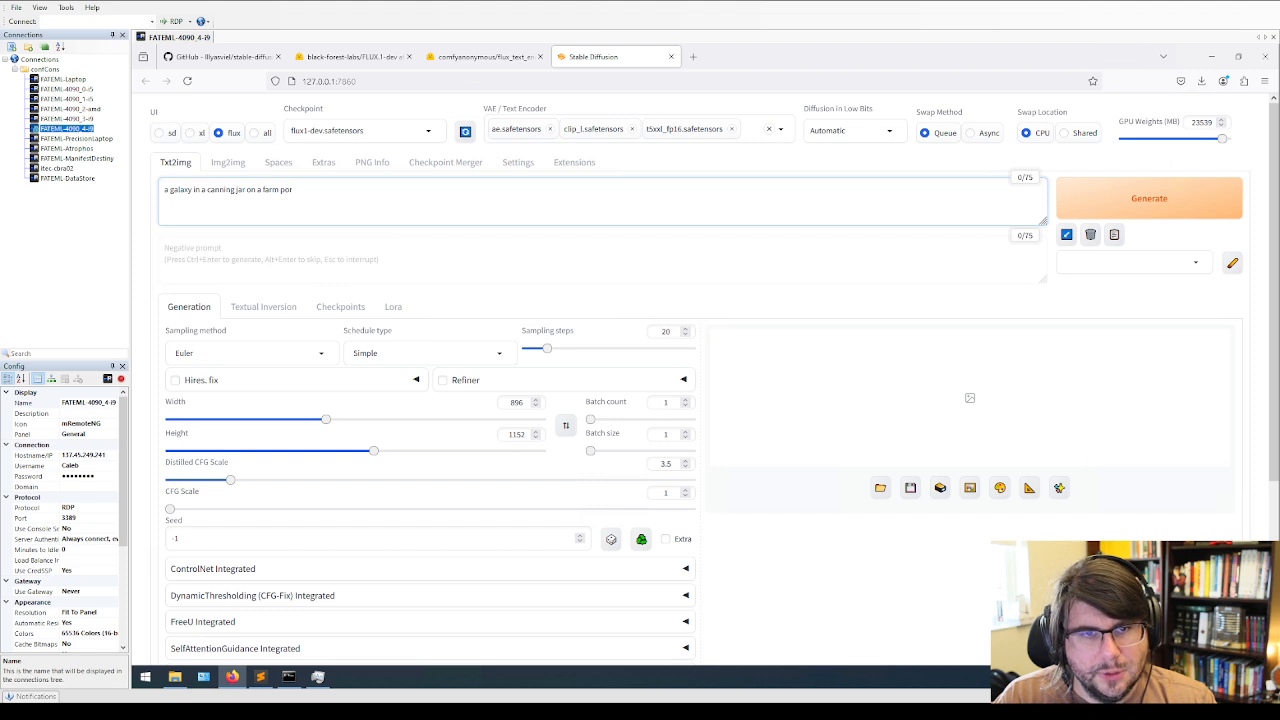
text(ch with a stormmoving)
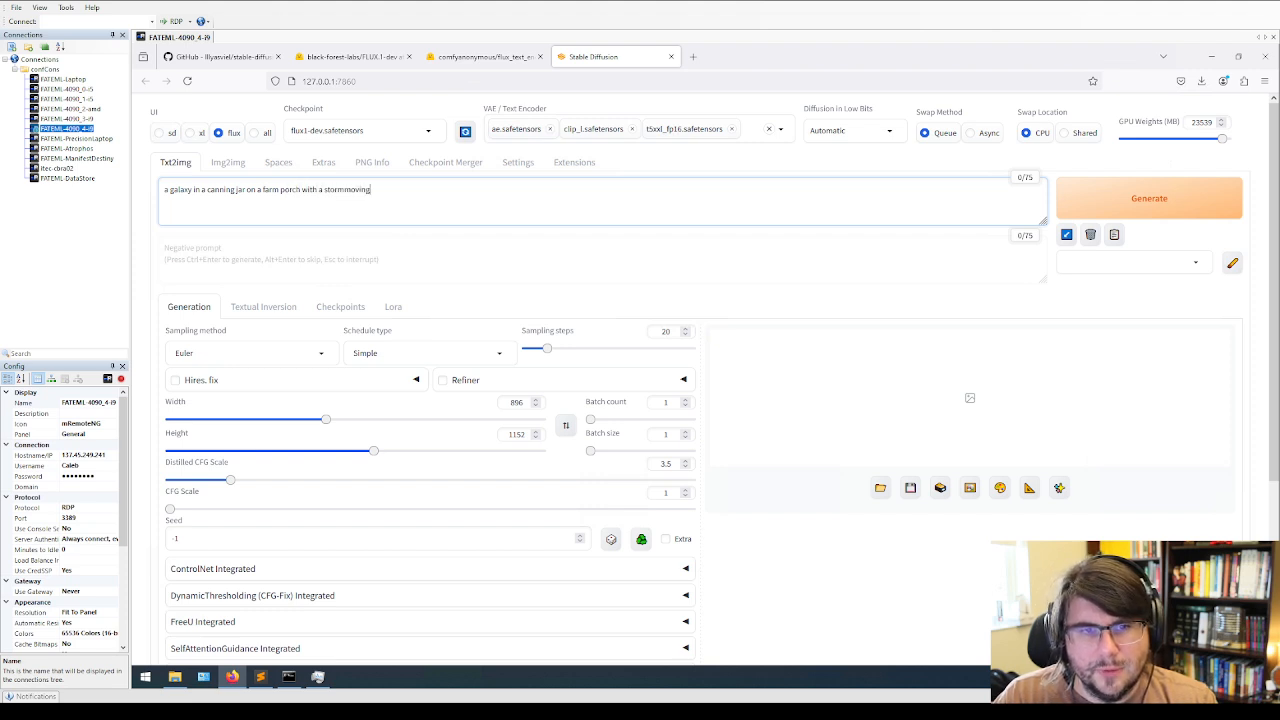
key(BackSpace)
key(BackSpace)
key(BackSpace)
key(BackSpace)
key(BackSpace)
key(BackSpace)
text(moving)
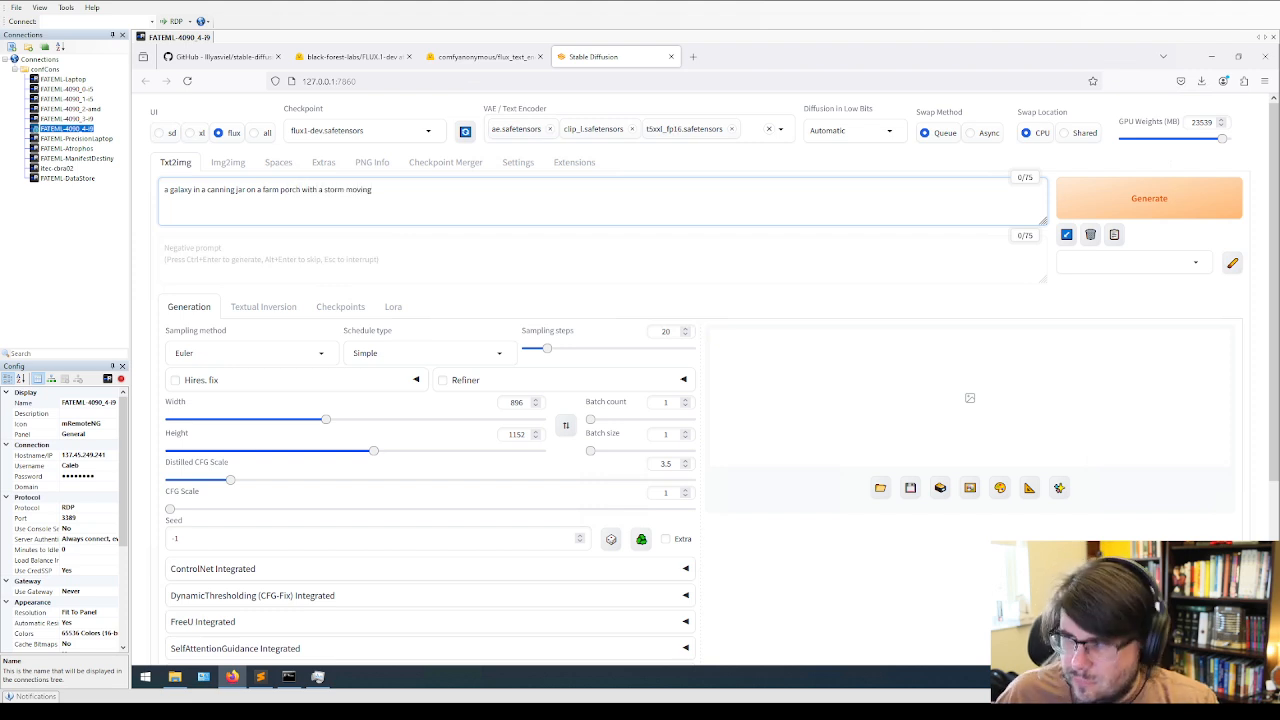
click(1138, 199)
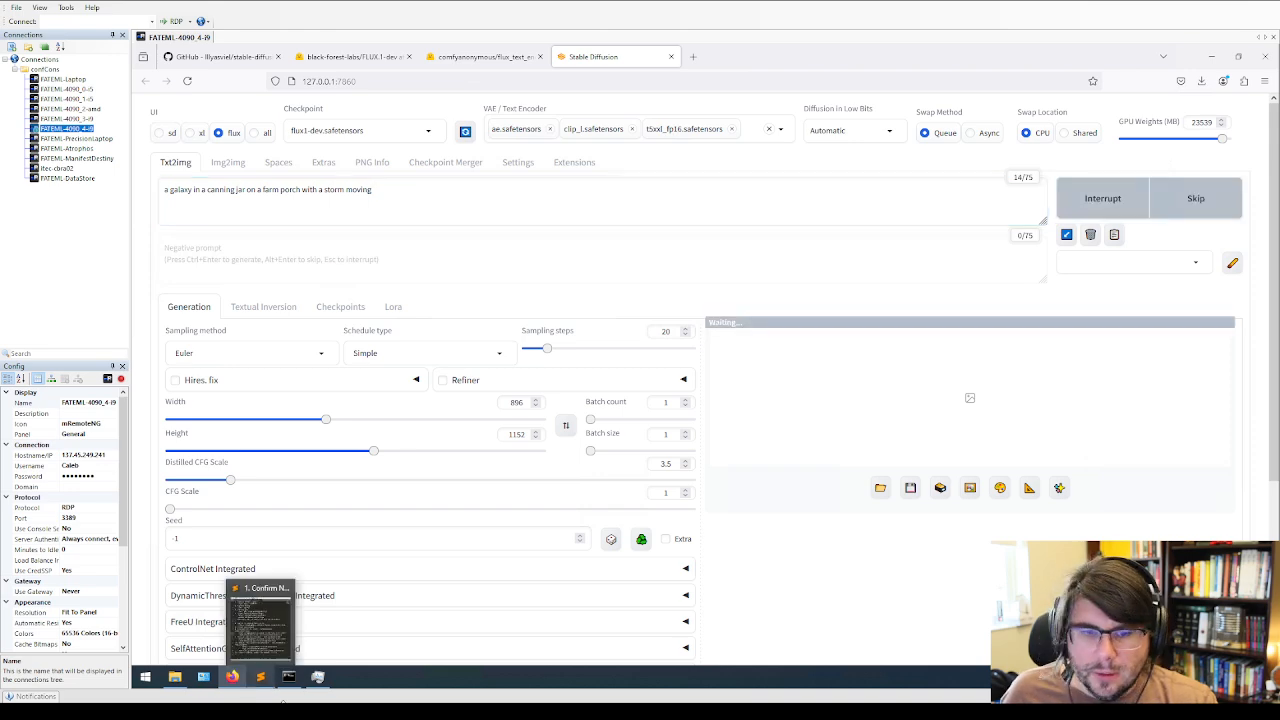
Check the generation progress in the webui.bat console, and enlarge the finished image.
click(287, 682)
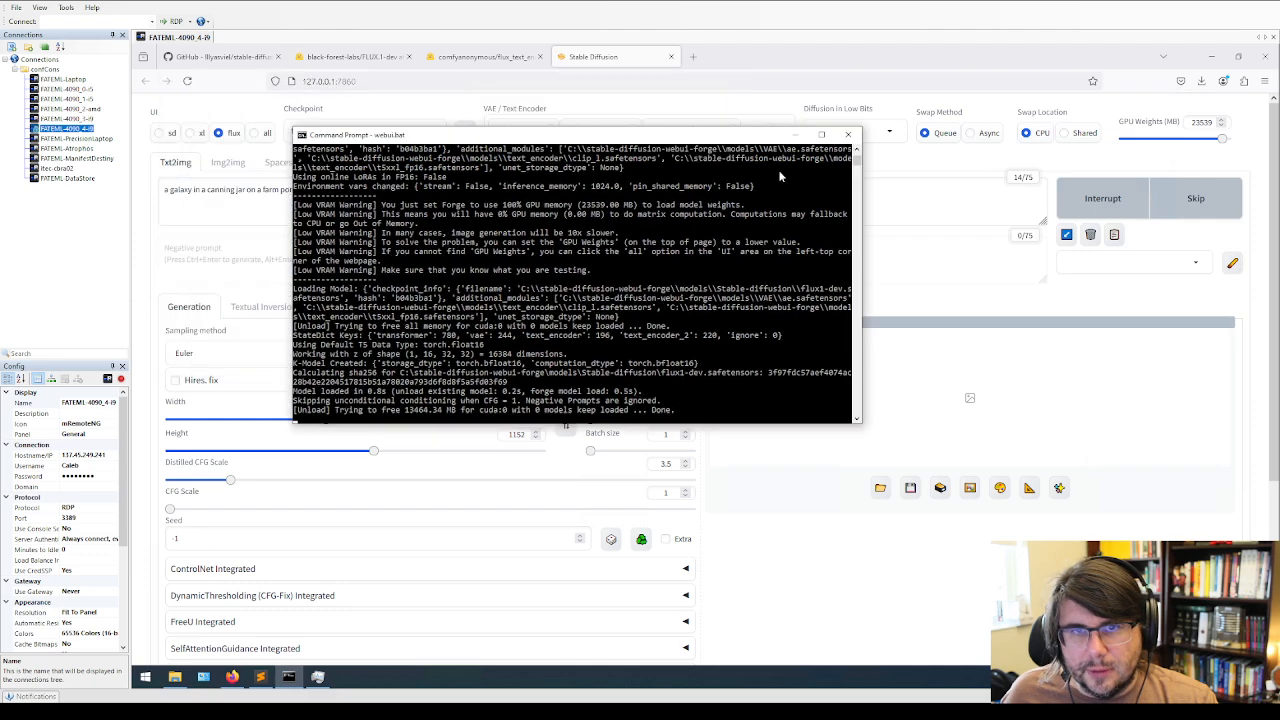
drag(640, 137, 945, 288)
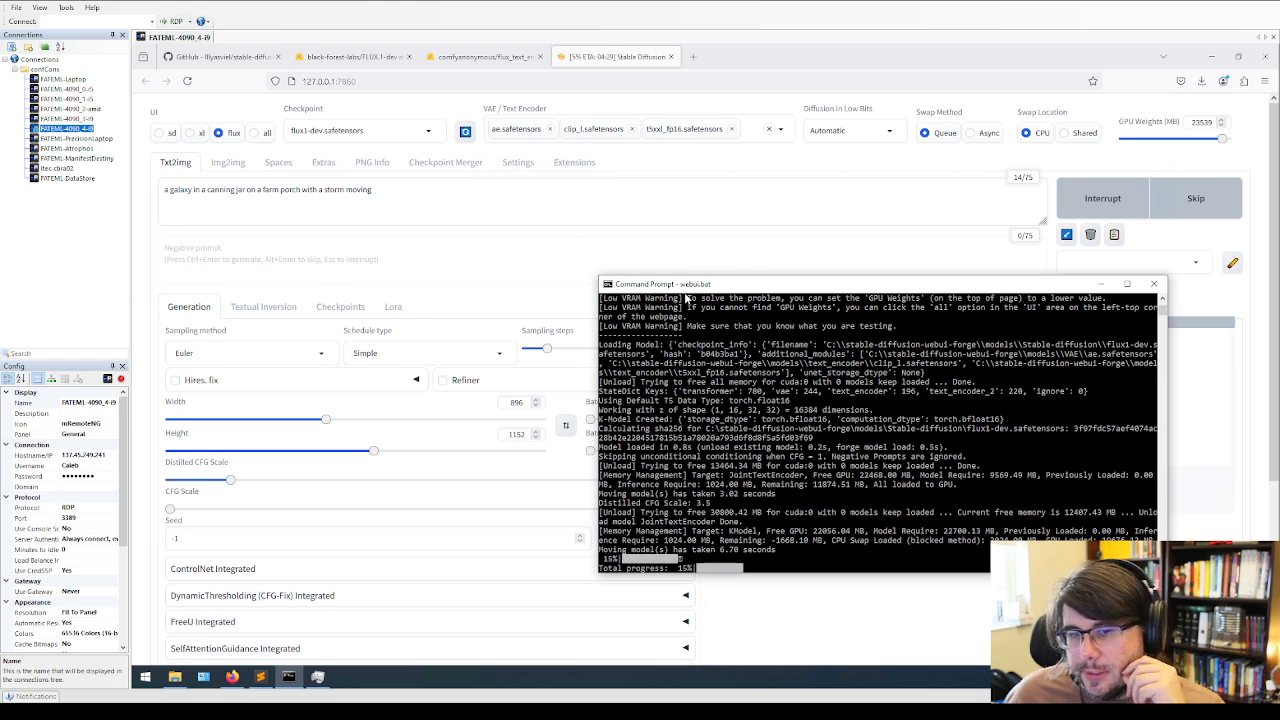
drag(744, 285, 525, 295)
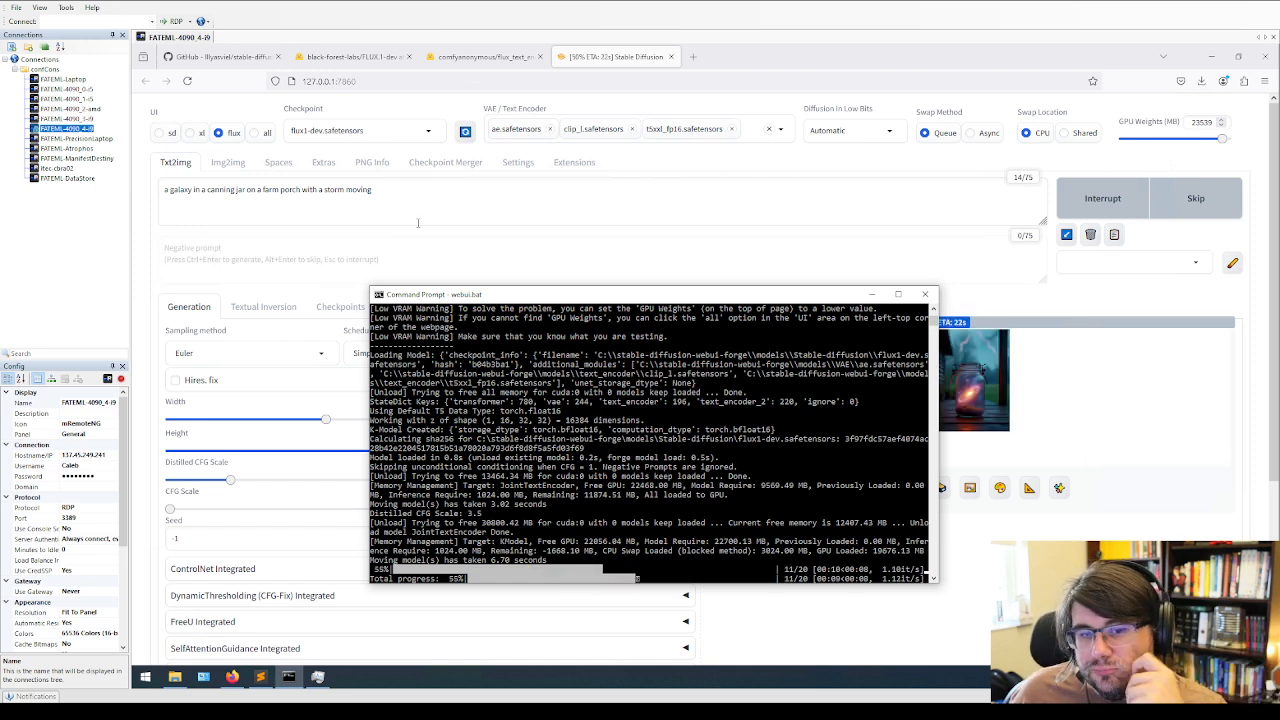
click(872, 296)
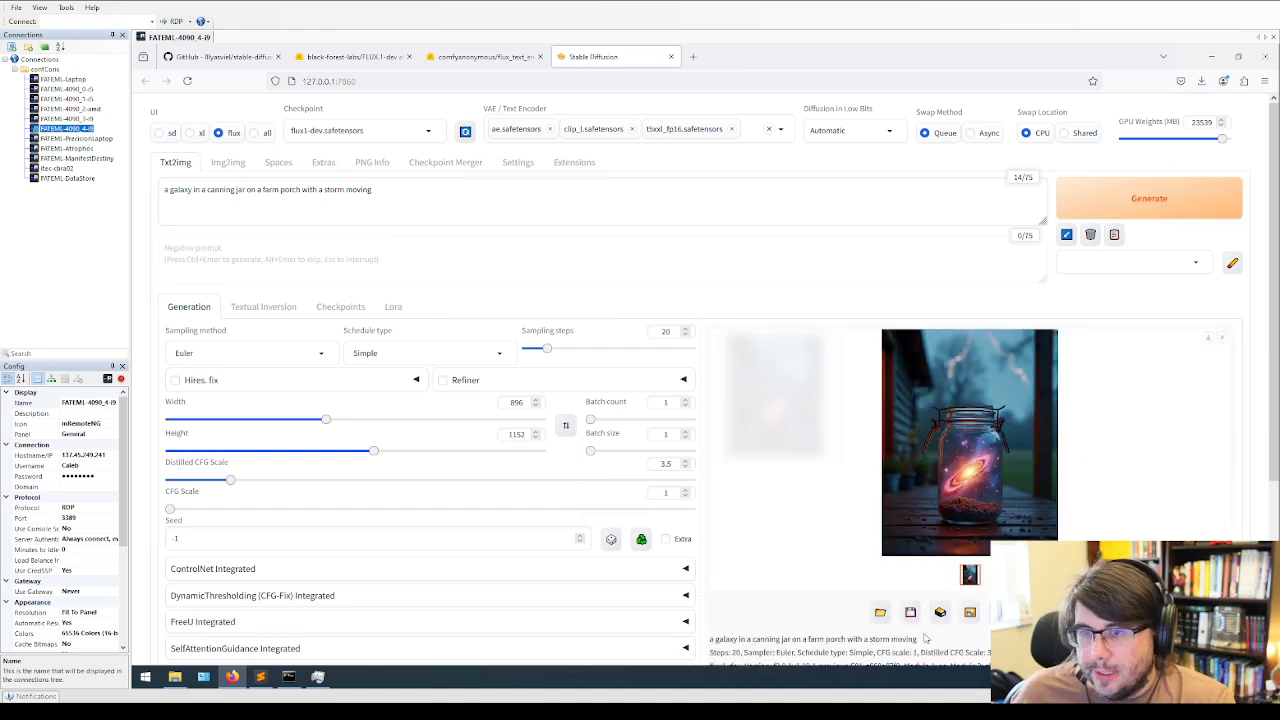
click(971, 493)
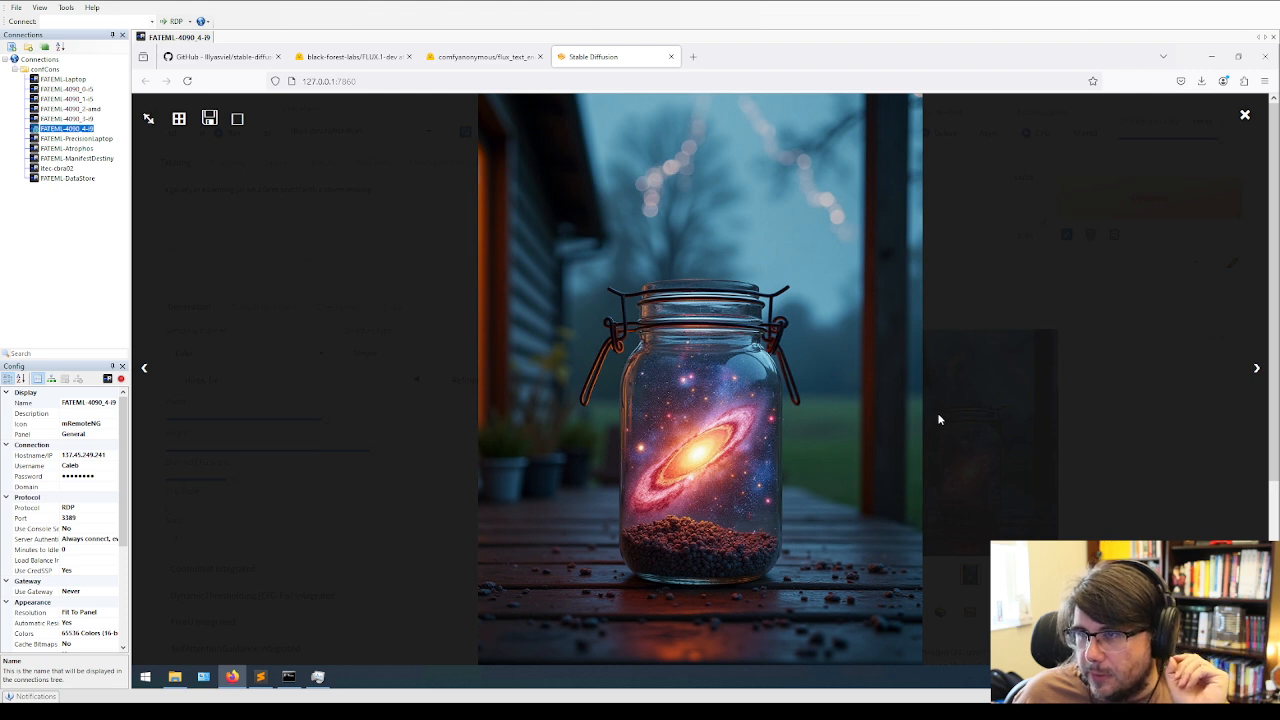
Check the properties of the stable-diffusion-webui-forge folder on C:, and close File Explorer and the enlarged image.
click(174, 676)
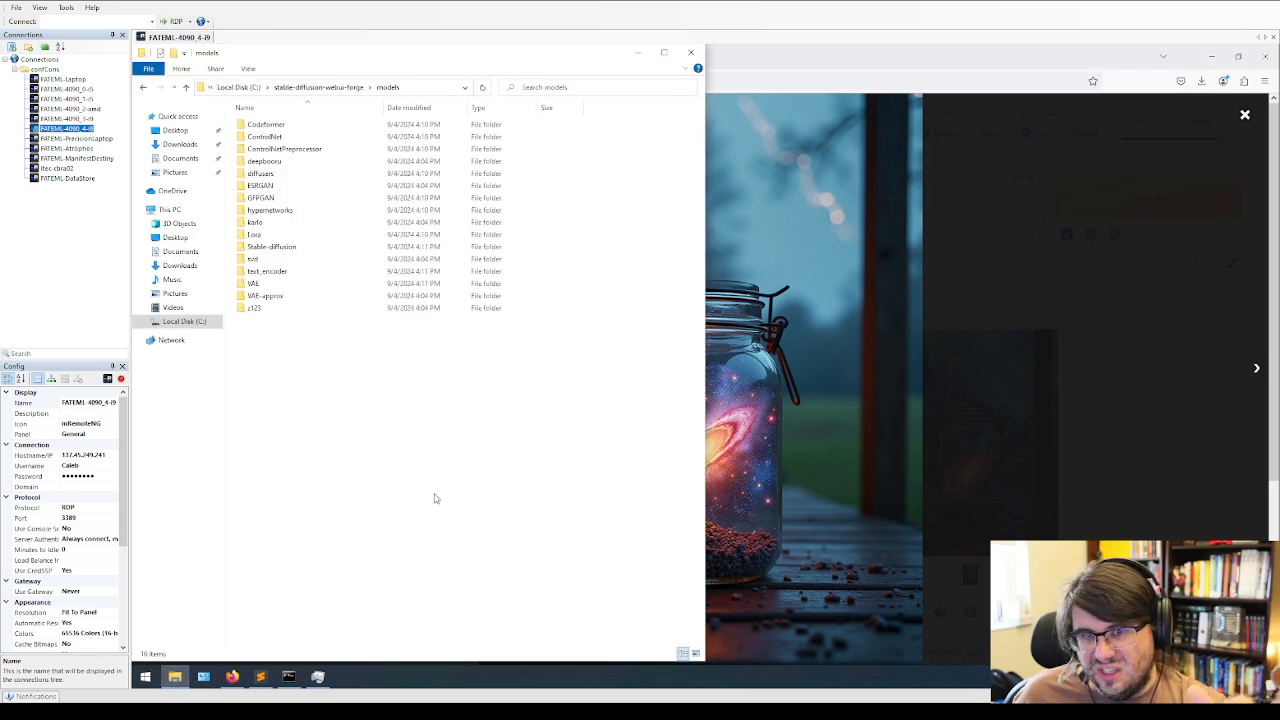
click(254, 88)
right_click(322, 161)
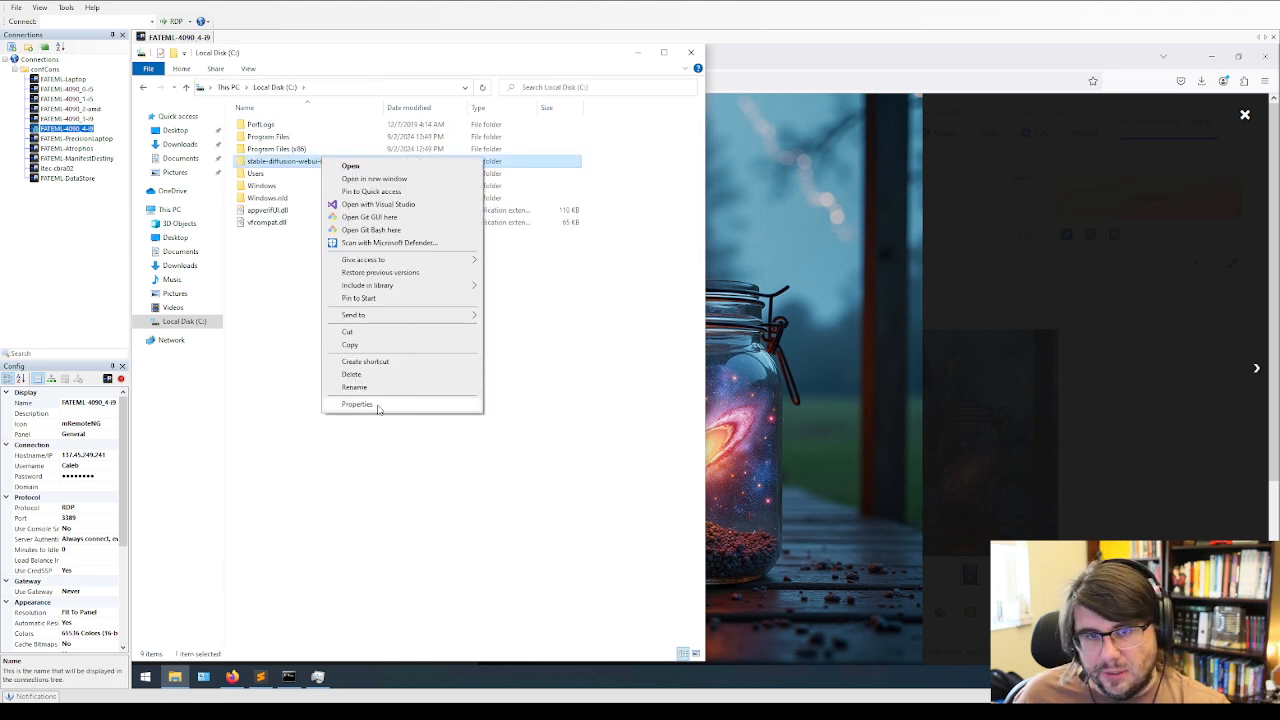
click(399, 403)
click(463, 426)
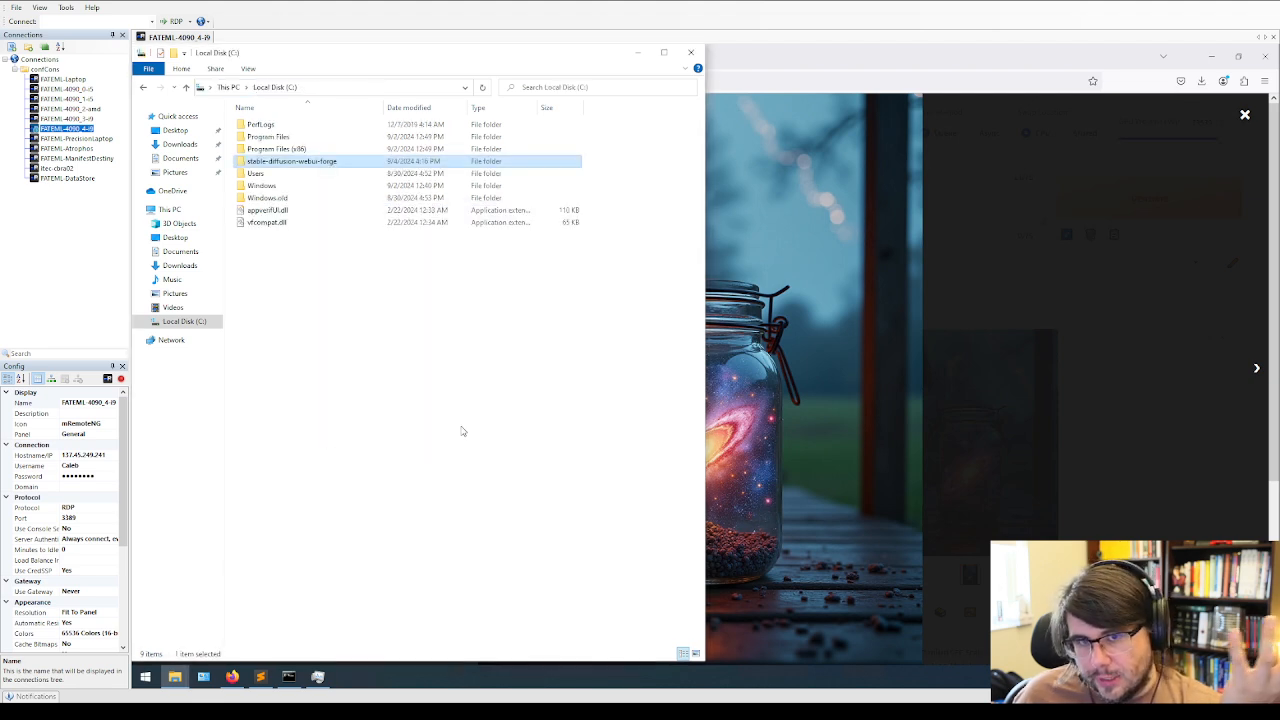
click(690, 52)
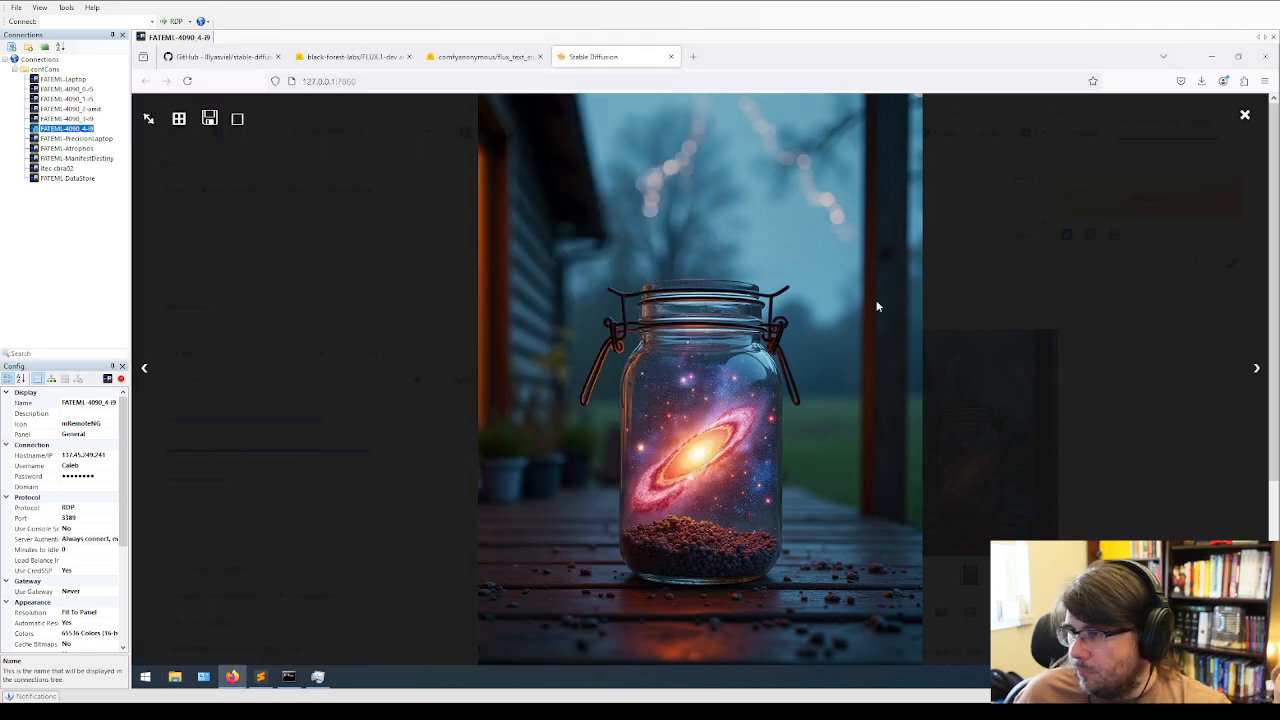
click(1151, 457)
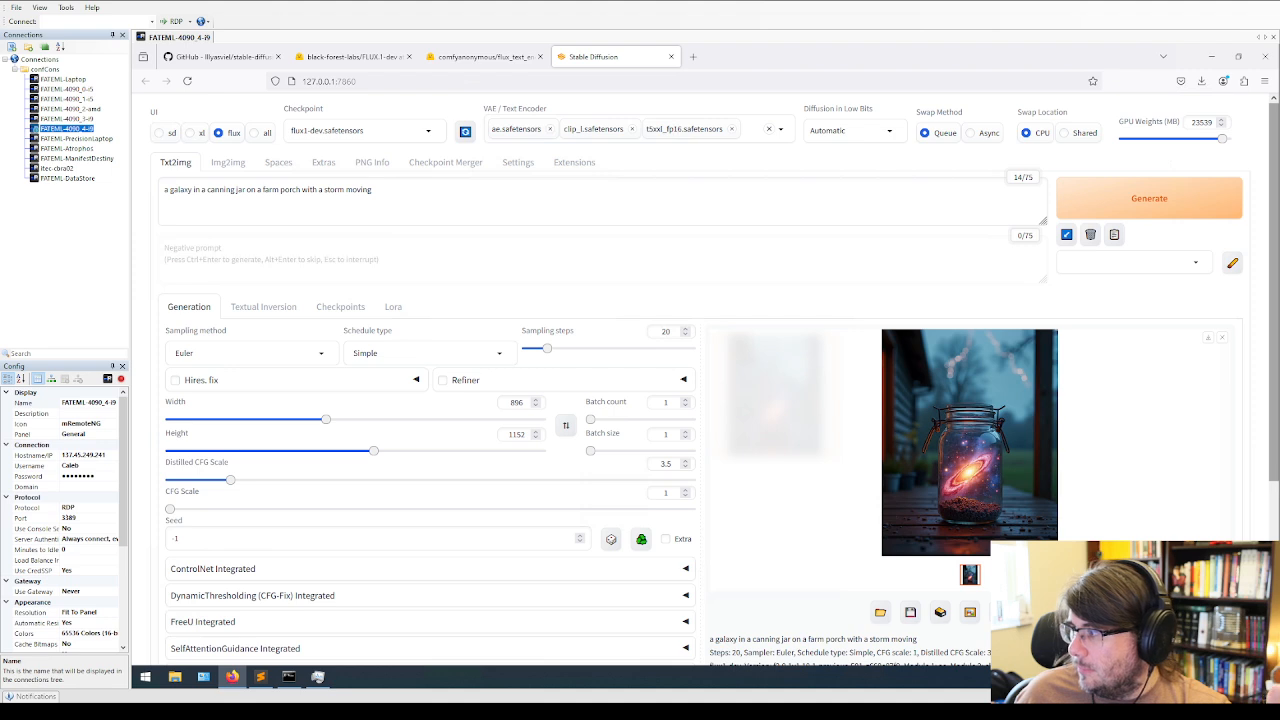